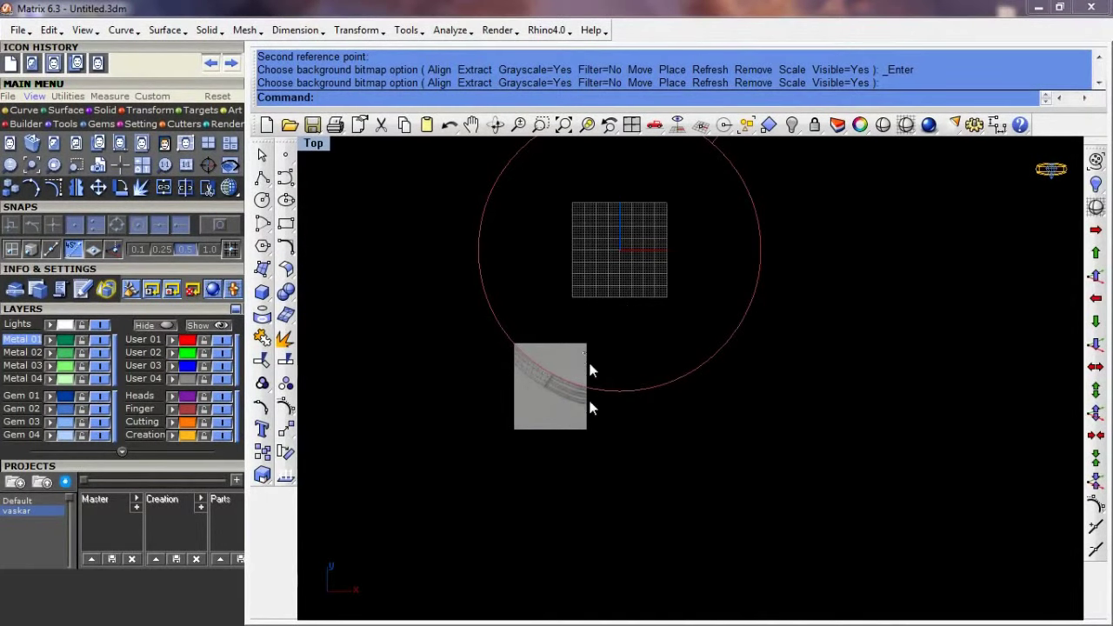
Draw a vertical guide line from the origin straight down
{"action": "scroll", "coordinate": [668, 377], "scroll_direction": "down", "scroll_amount": 3}
{"action": "scroll", "coordinate": [664, 347], "scroll_direction": "up", "scroll_amount": 2}
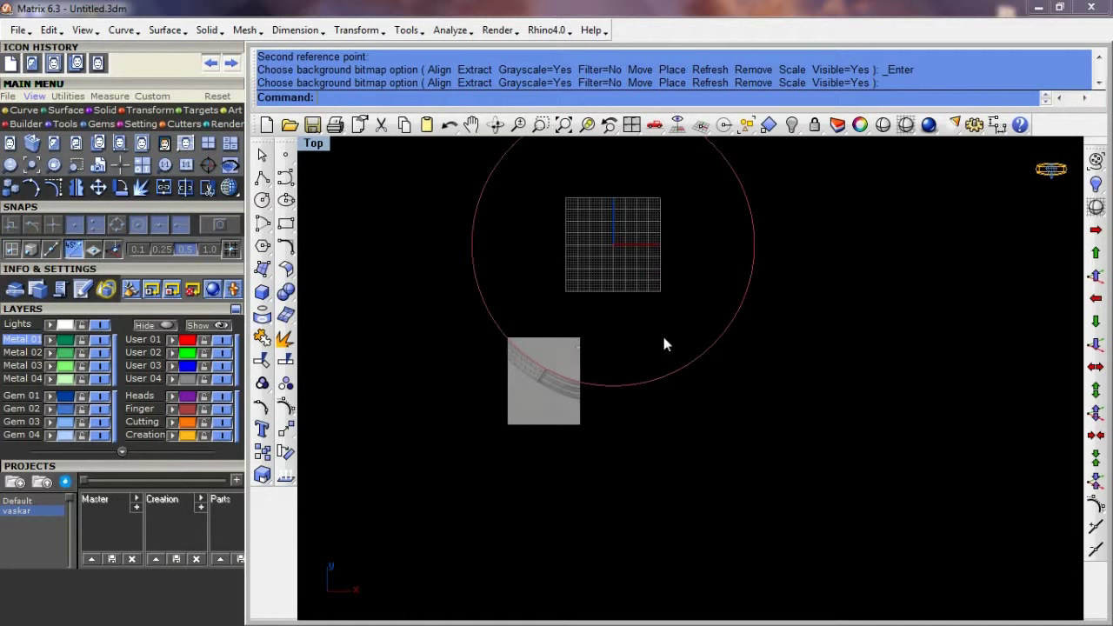
{"action": "scroll", "coordinate": [661, 332], "scroll_direction": "up", "scroll_amount": 1}
{"action": "type", "text": "i"}
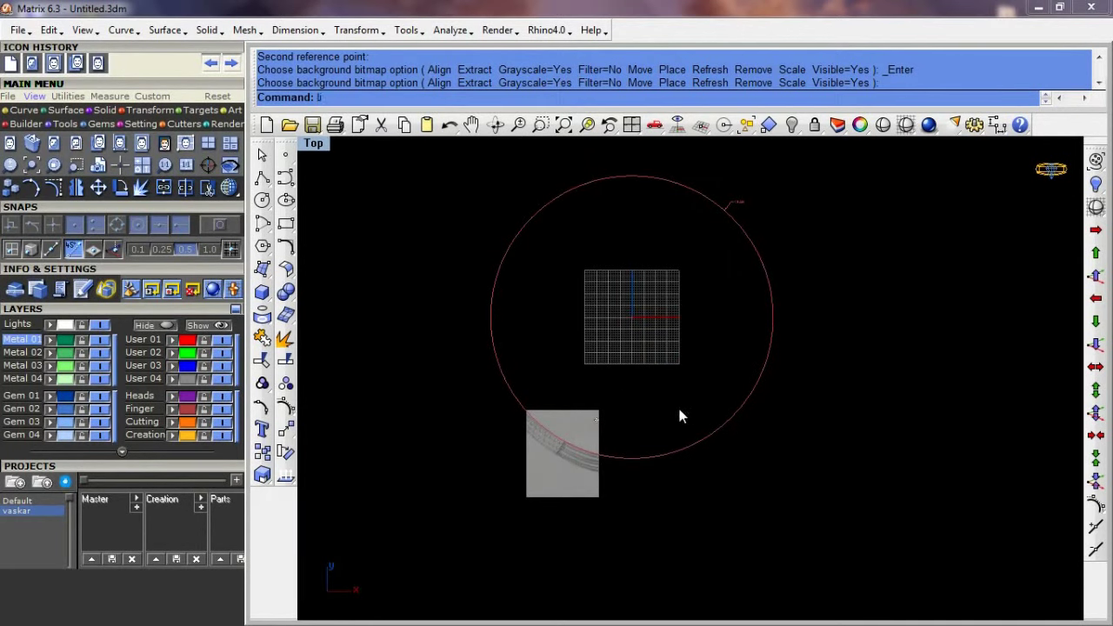
{"action": "key", "text": "Return"}
{"action": "scroll", "coordinate": [669, 377], "scroll_direction": "down", "scroll_amount": 2}
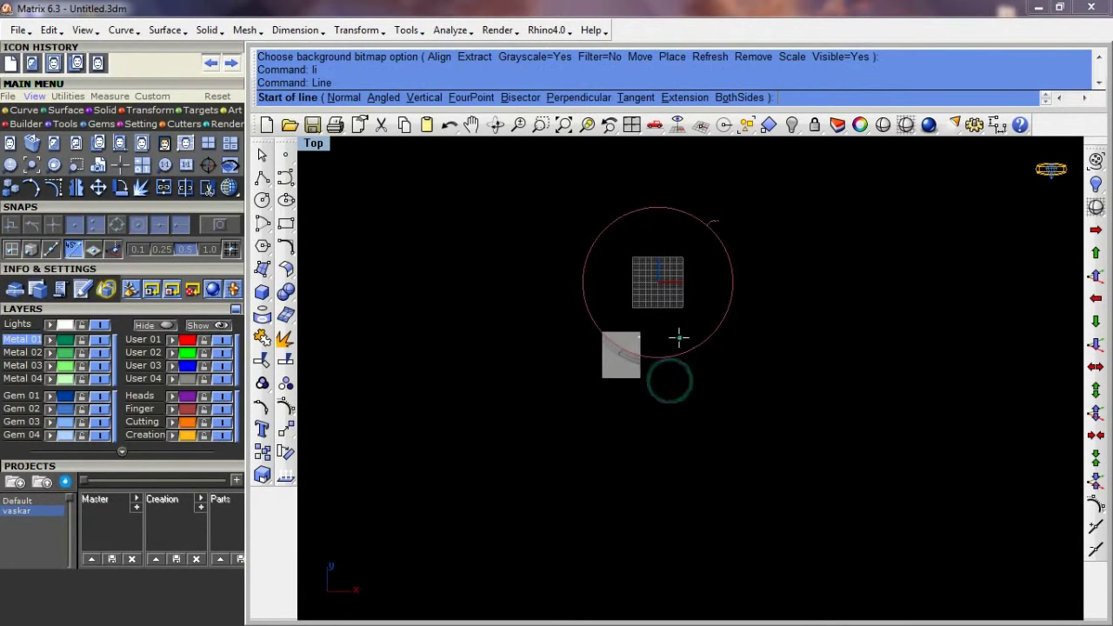
{"action": "type", "text": "0"}
{"action": "key", "text": "Return"}
{"action": "left_click", "coordinate": [658, 501]}
Draw a second line from the origin through the photo's groove break, and select it
{"action": "scroll", "coordinate": [650, 358], "scroll_direction": "up", "scroll_amount": 1}
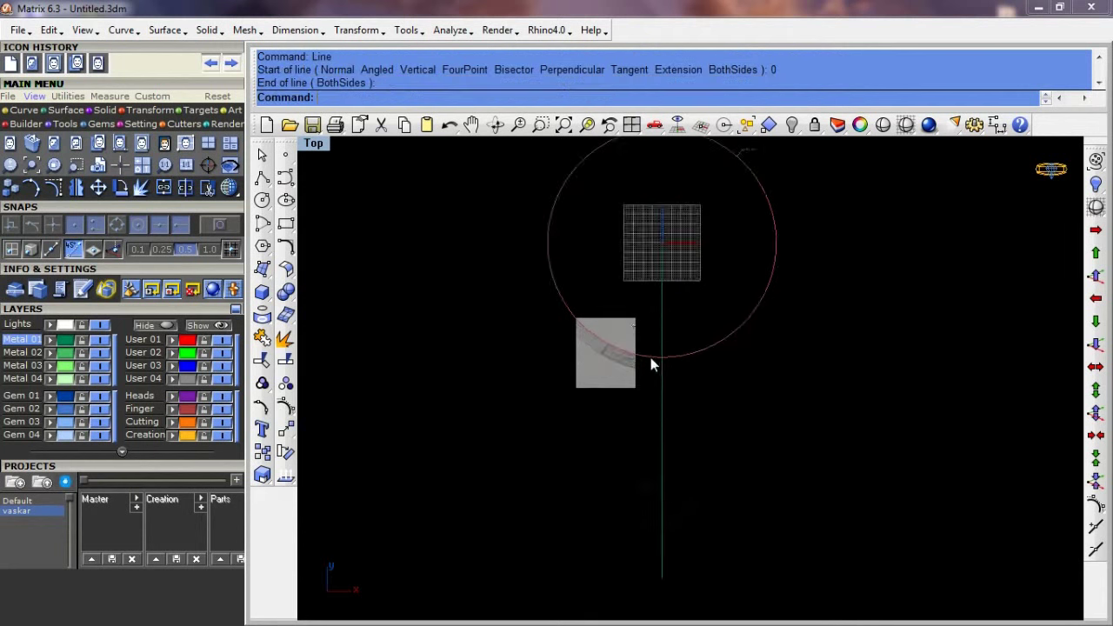
{"action": "scroll", "coordinate": [651, 358], "scroll_direction": "up", "scroll_amount": 2}
{"action": "scroll", "coordinate": [600, 322], "scroll_direction": "up", "scroll_amount": 2}
{"action": "right_click_drag", "start_coordinate": [589, 443], "coordinate": [595, 443]}
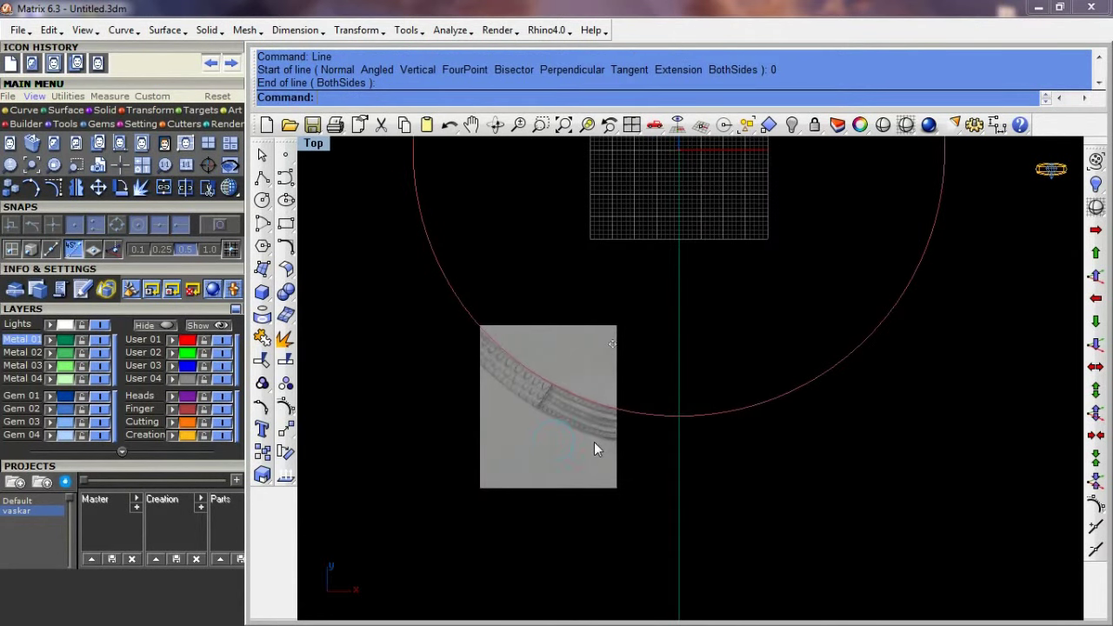
{"action": "type", "text": "Li"}
{"action": "key", "text": "Return"}
{"action": "type", "text": "0"}
{"action": "key", "text": "Return"}
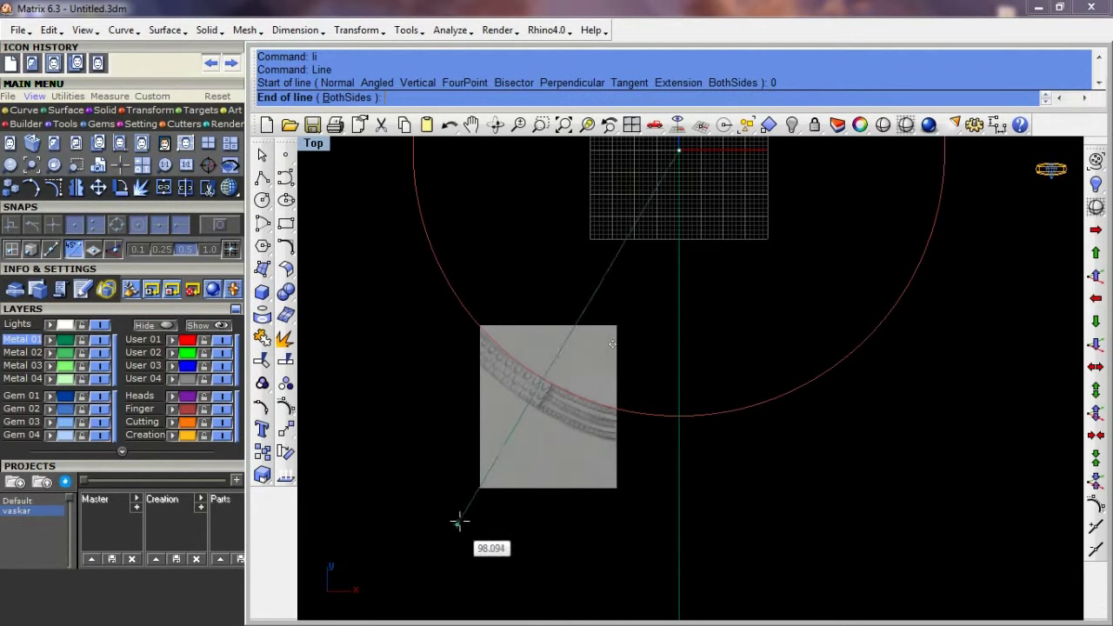
{"action": "scroll", "coordinate": [458, 520], "scroll_direction": "down", "scroll_amount": 2}
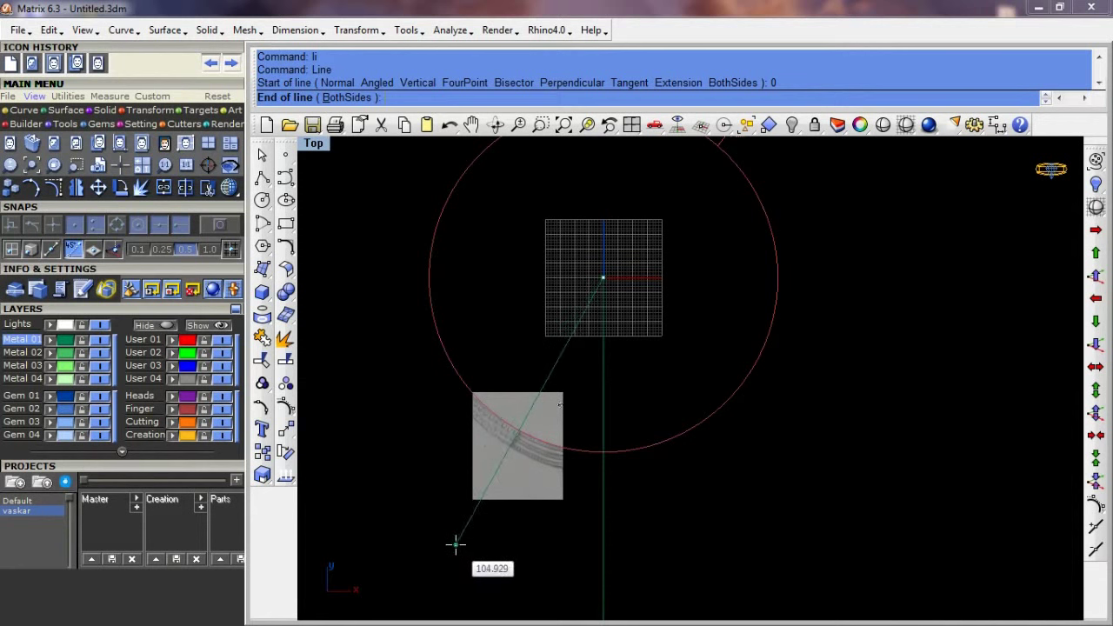
{"action": "left_click", "coordinate": [456, 545]}
{"action": "scroll", "coordinate": [600, 450], "scroll_direction": "up", "scroll_amount": 2}
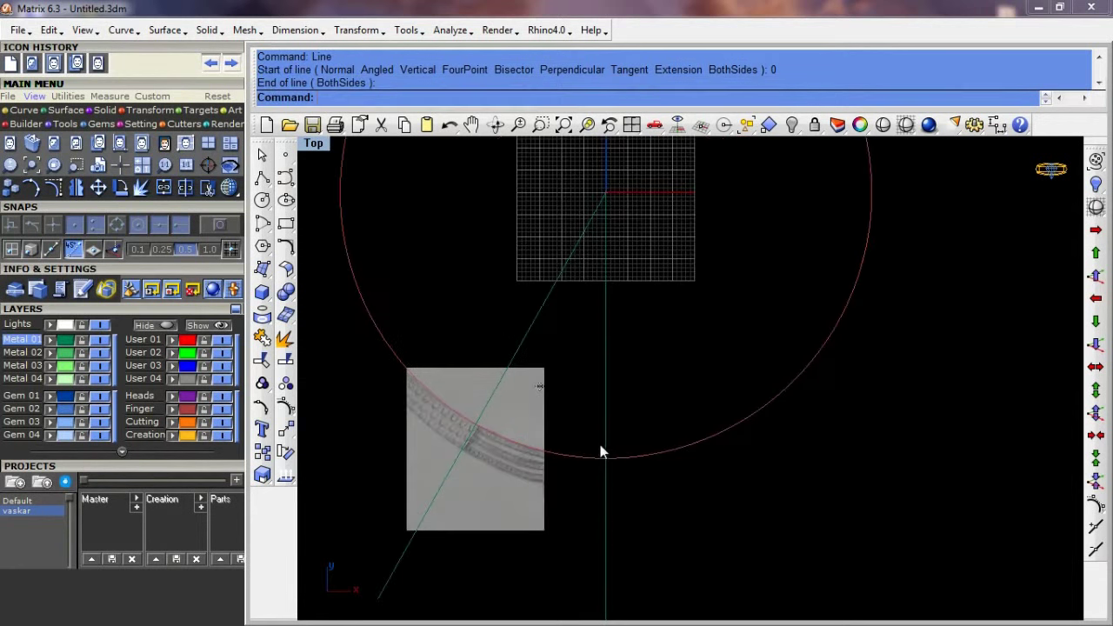
{"action": "left_click", "coordinate": [486, 486]}
Mirror the angled guide line across the vertical axis to form a V
{"action": "type", "text": "mirror"}
{"action": "key", "text": "Return"}
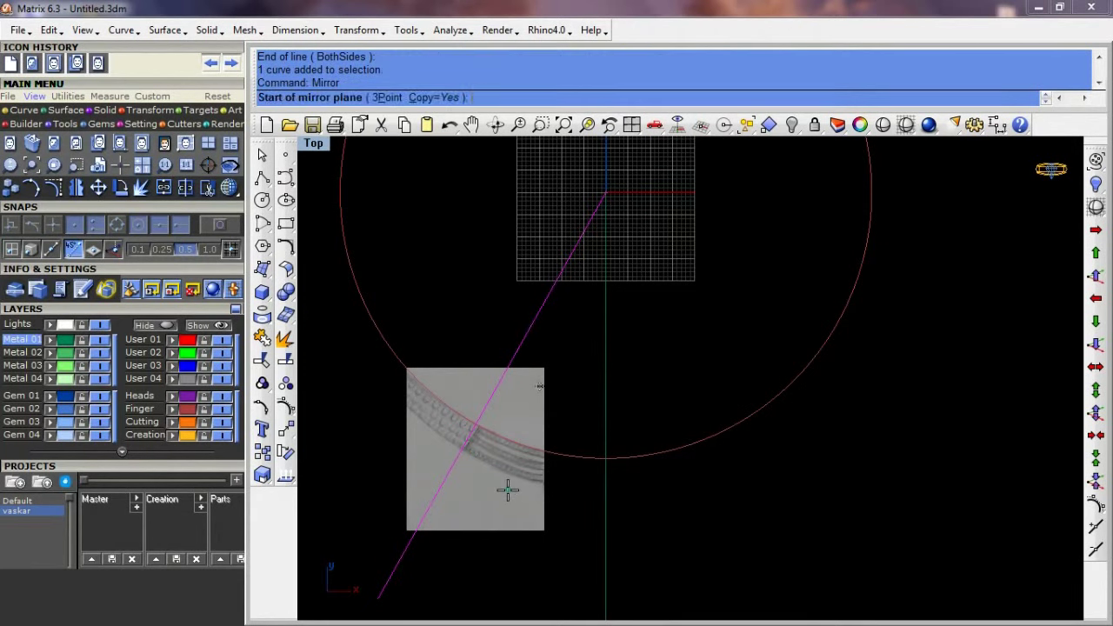
{"action": "left_click", "coordinate": [616, 515]}
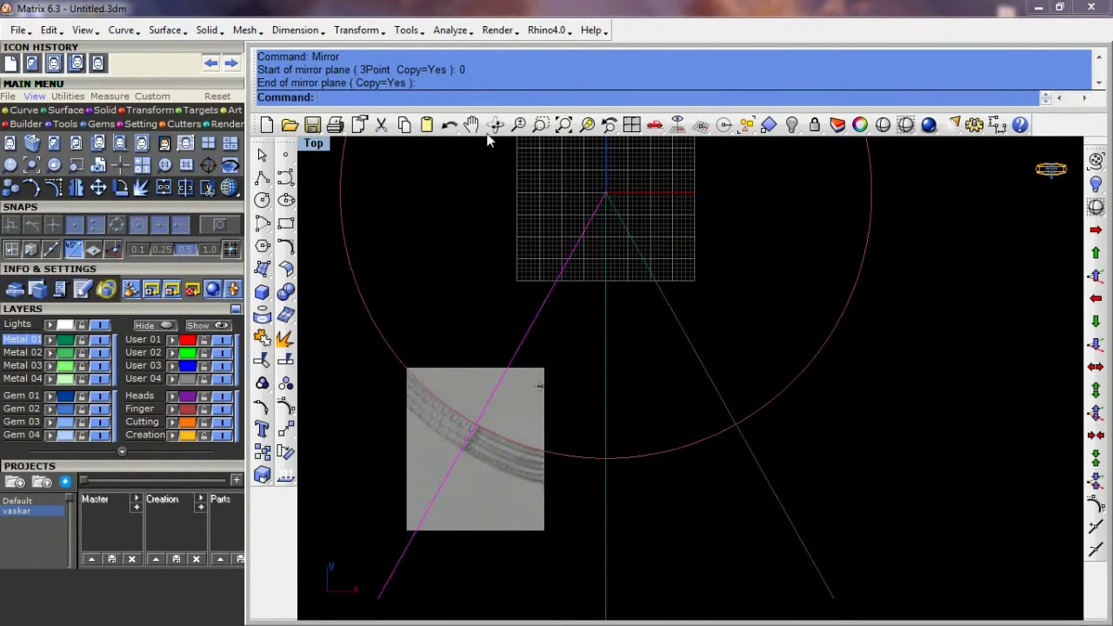
{"action": "mouse_move", "coordinate": [565, 497]}
{"action": "right_mouse_down"}
{"action": "mouse_move", "coordinate": [747, 400]}
{"action": "mouse_move", "coordinate": [745, 467]}
{"action": "mouse_move", "coordinate": [752, 426]}
{"action": "mouse_move", "coordinate": [761, 447]}
{"action": "right_mouse_up"}
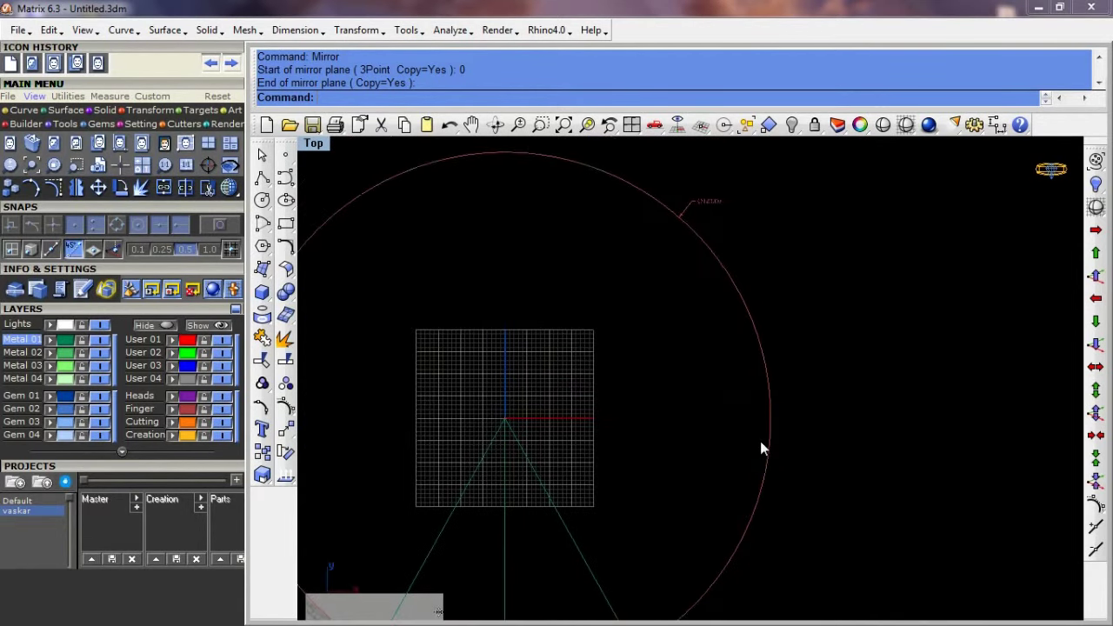
Draw a BothSides horizontal line through the origin across the circle
{"action": "type", "text": "Li"}
{"action": "key", "text": "Return"}
{"action": "type", "text": "0"}
{"action": "key", "text": "Return"}
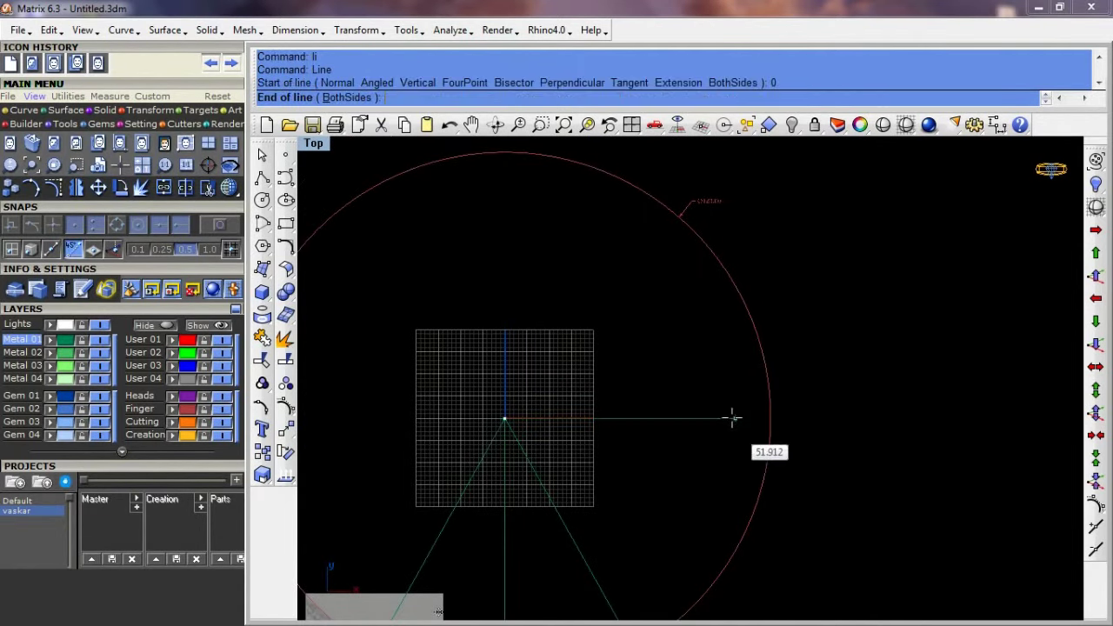
{"action": "scroll", "coordinate": [739, 442], "scroll_direction": "down", "scroll_amount": 2}
{"action": "type", "text": "B"}
{"action": "key", "text": "Return"}
{"action": "left_click", "coordinate": [894, 418]}
{"action": "scroll", "coordinate": [788, 492], "scroll_direction": "up", "scroll_amount": 3}
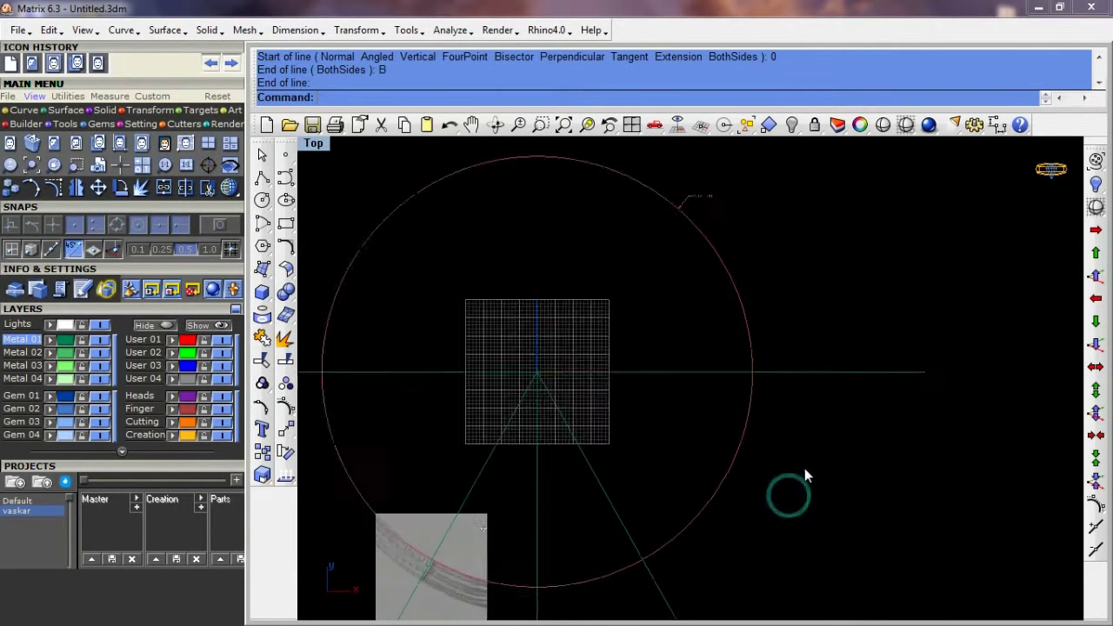
Unlock the Ø120 circle
{"action": "right_click_drag", "start_coordinate": [781, 385], "coordinate": [758, 514]}
{"action": "scroll", "coordinate": [761, 510], "scroll_direction": "up", "scroll_amount": 2}
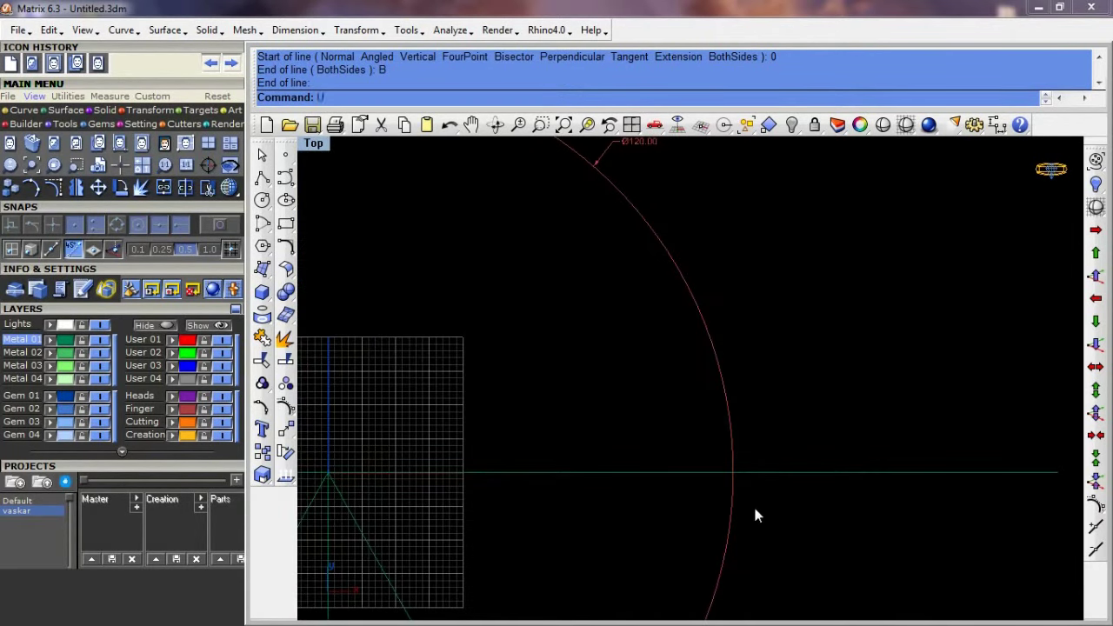
{"action": "type", "text": "l"}
{"action": "key", "text": "Return"}
{"action": "right_click_drag", "start_coordinate": [696, 253], "coordinate": [626, 277]}
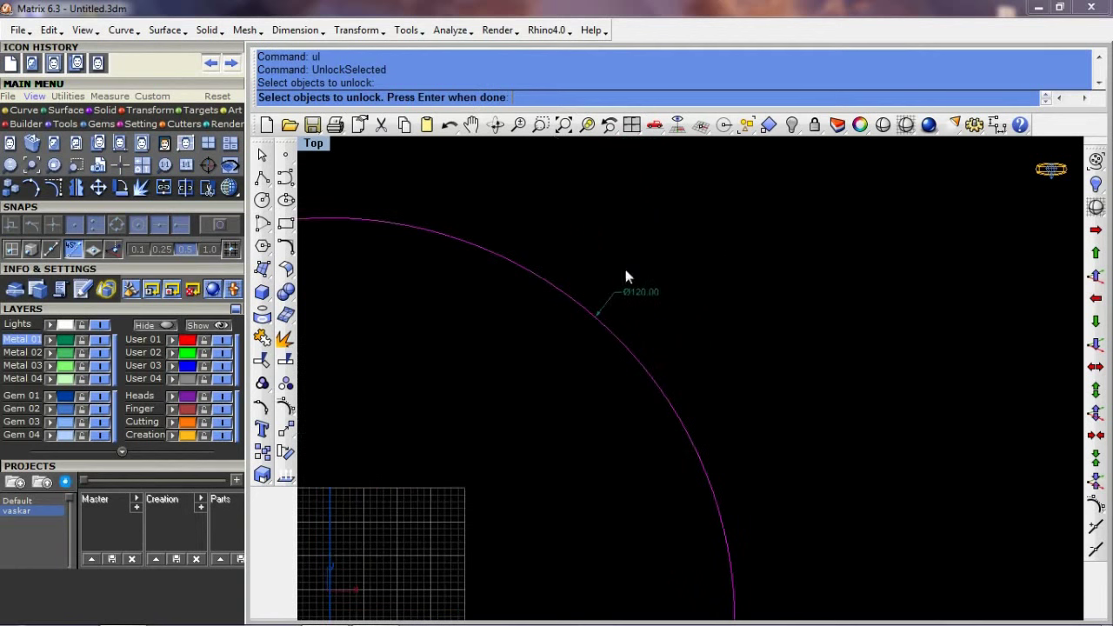
{"action": "left_click", "coordinate": [691, 233]}
{"action": "right_click", "coordinate": [758, 390]}
{"action": "scroll", "coordinate": [643, 521], "scroll_direction": "down", "scroll_amount": 3}
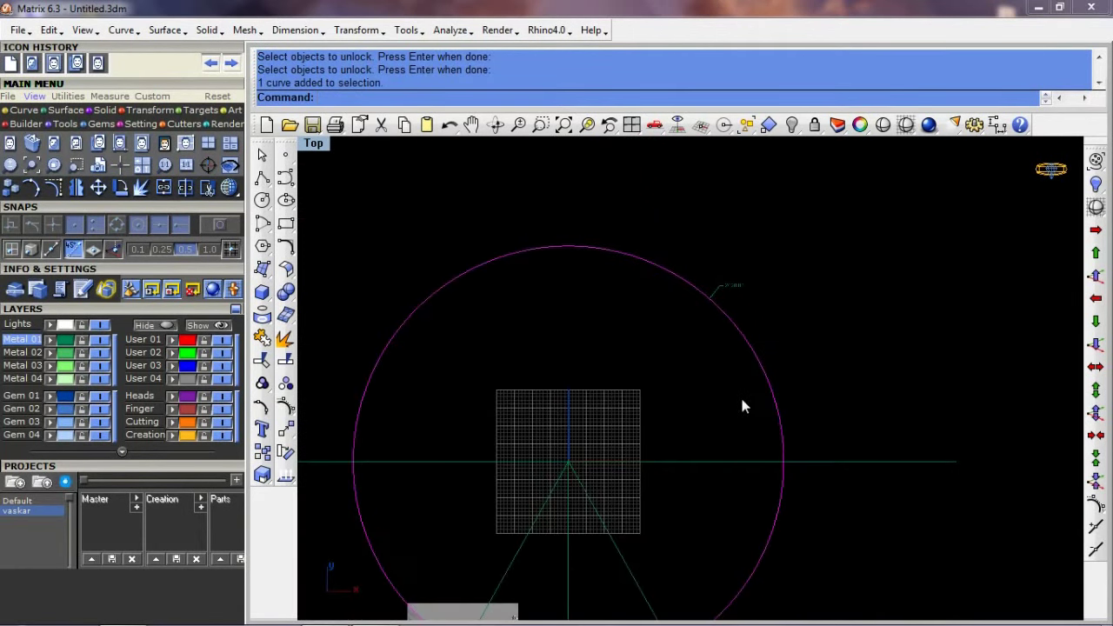
Copy and paste the Ø120 circle in place, then lock both copies
{"action": "key", "text": "ctrl+c"}
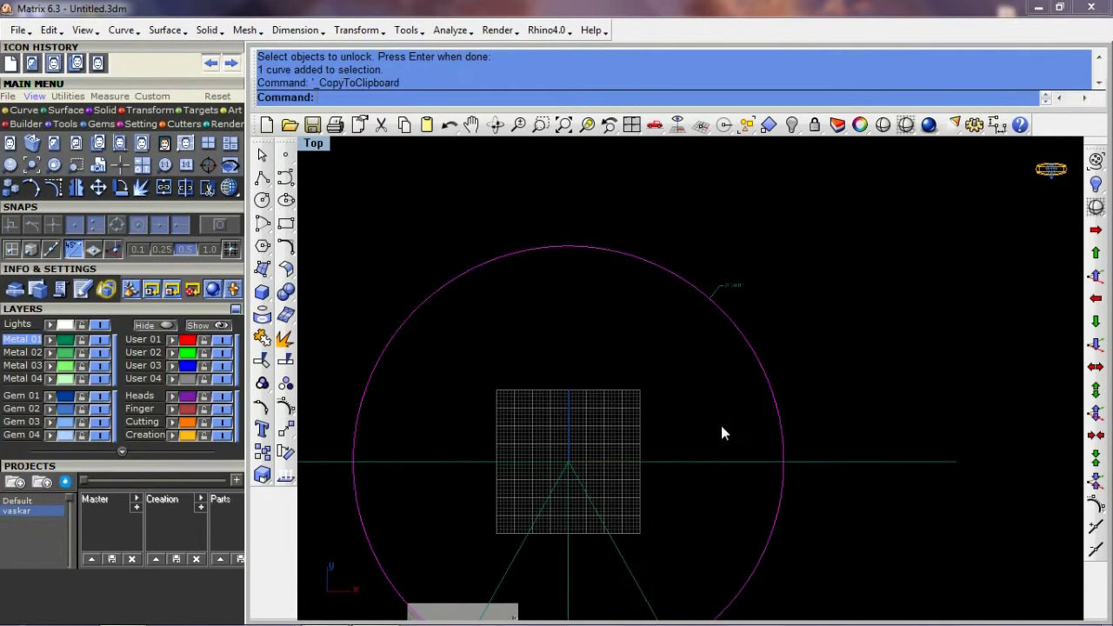
{"action": "key", "text": "ctrl+v"}
{"action": "scroll", "coordinate": [783, 404], "scroll_direction": "up", "scroll_amount": 2}
{"action": "scroll", "coordinate": [781, 426], "scroll_direction": "up", "scroll_amount": 1}
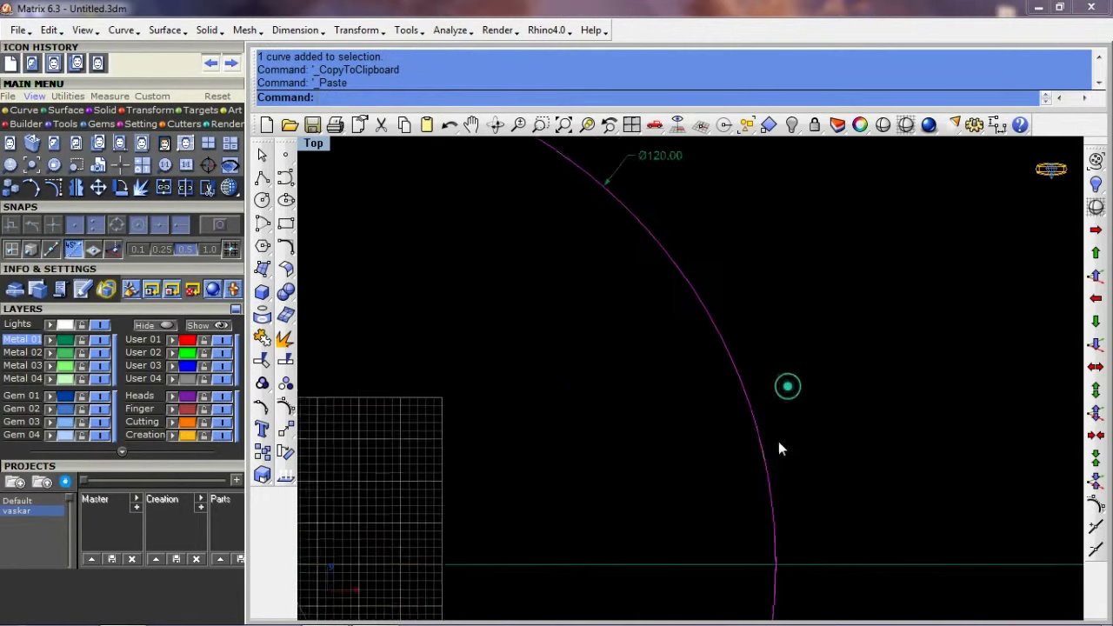
{"action": "key", "text": "ctrl+l"}
{"action": "scroll", "coordinate": [765, 423], "scroll_direction": "down", "scroll_amount": 2}
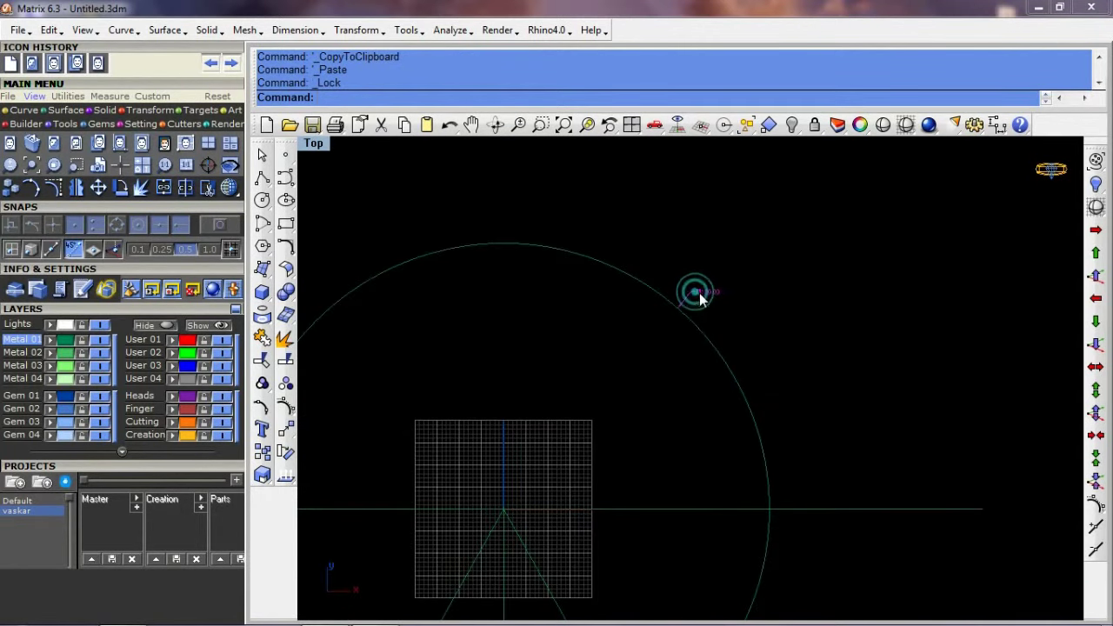
{"action": "key", "text": "ctrl+l"}
{"action": "right_click_drag", "start_coordinate": [701, 437], "coordinate": [712, 357]}
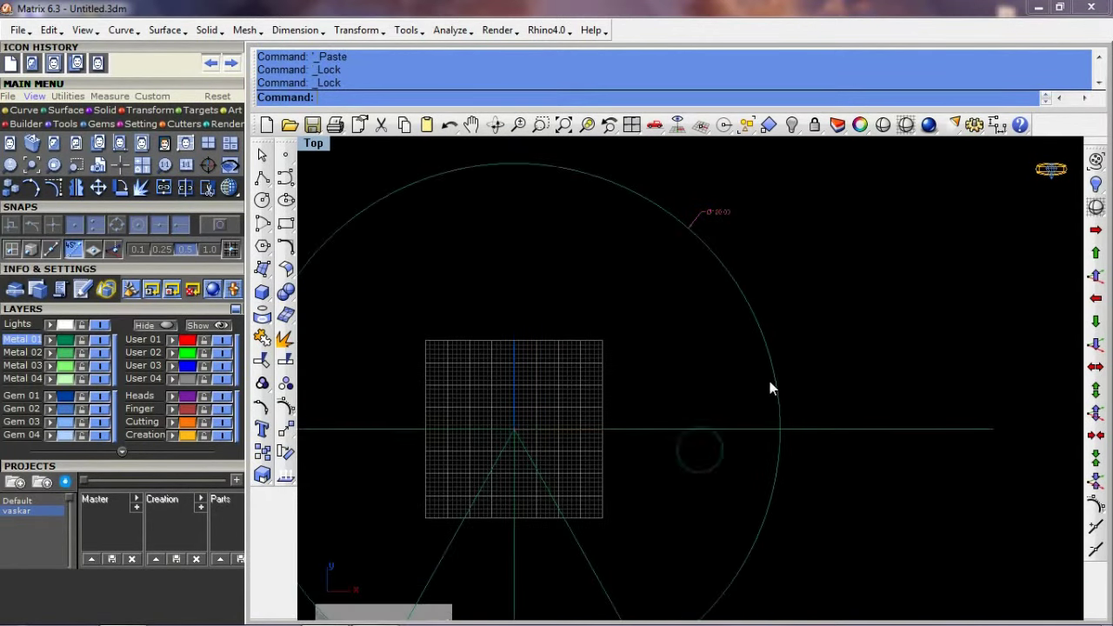
{"action": "right_click_drag", "start_coordinate": [601, 472], "coordinate": [779, 299]}
{"action": "scroll", "coordinate": [649, 472], "scroll_direction": "up", "scroll_amount": 2}
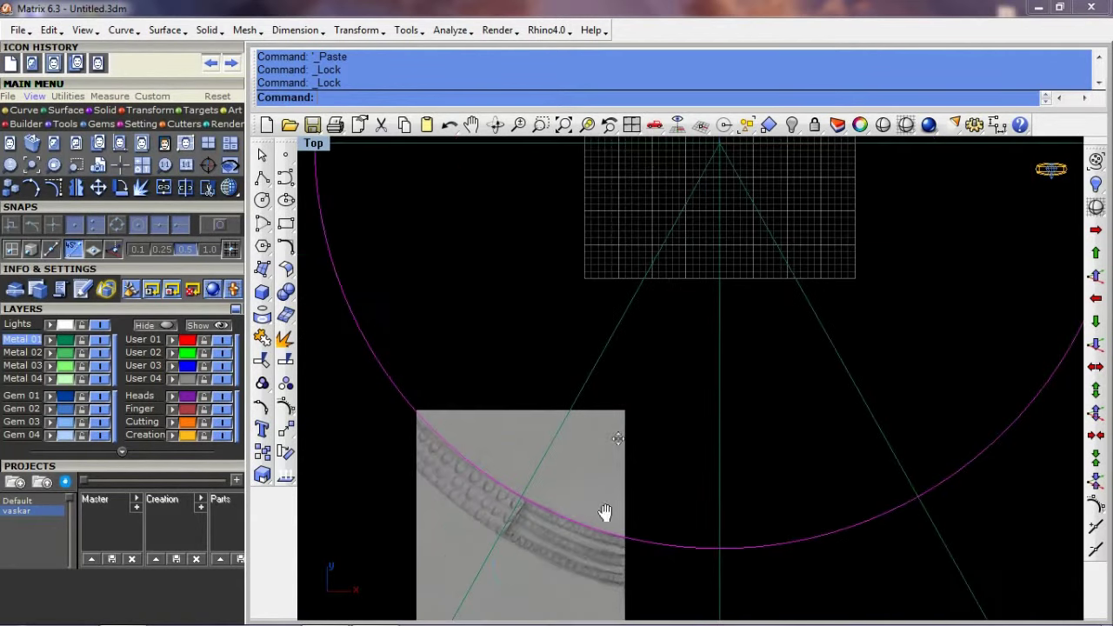
{"action": "right_click_drag", "start_coordinate": [619, 437], "coordinate": [654, 367]}
Run a trial offset on a curve, stepping the distance through 3, 5 and 6
{"action": "type", "text": "O"}
{"action": "key", "text": "Return"}
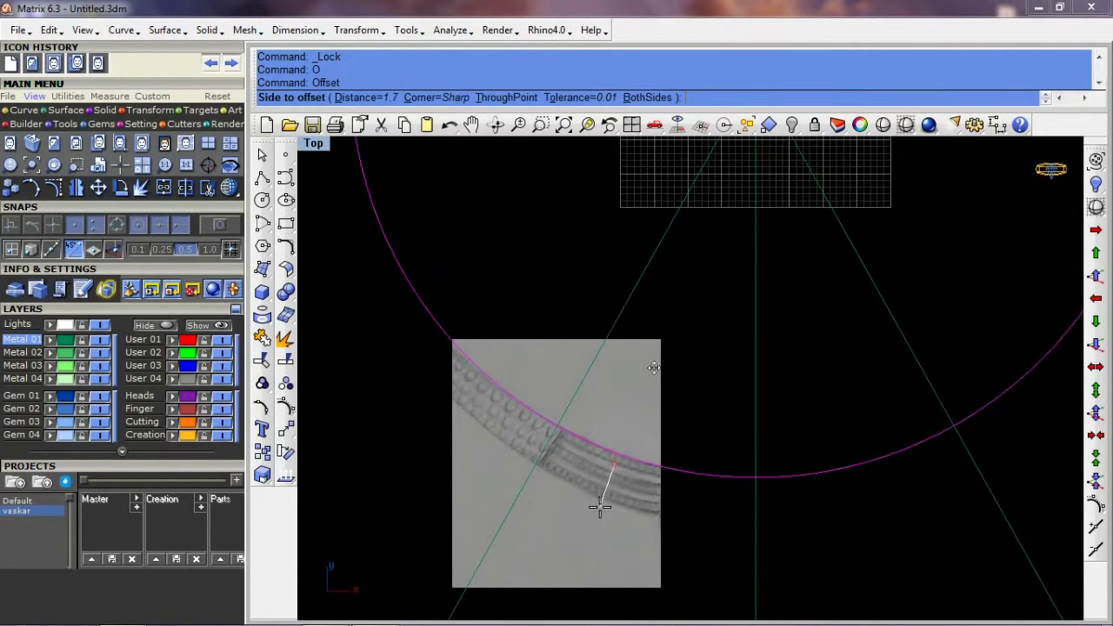
{"action": "key", "text": "Return"}
{"action": "scroll", "coordinate": [608, 500], "scroll_direction": "up", "scroll_amount": 2}
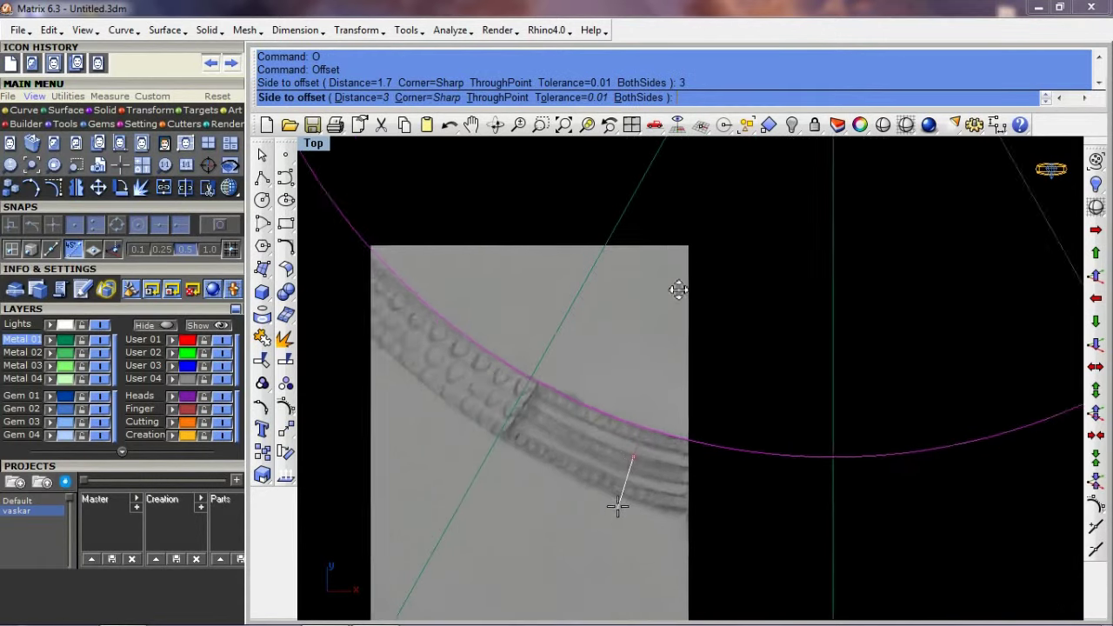
{"action": "scroll", "coordinate": [613, 500], "scroll_direction": "up", "scroll_amount": 2}
{"action": "type", "text": "5"}
{"action": "key", "text": "Return"}
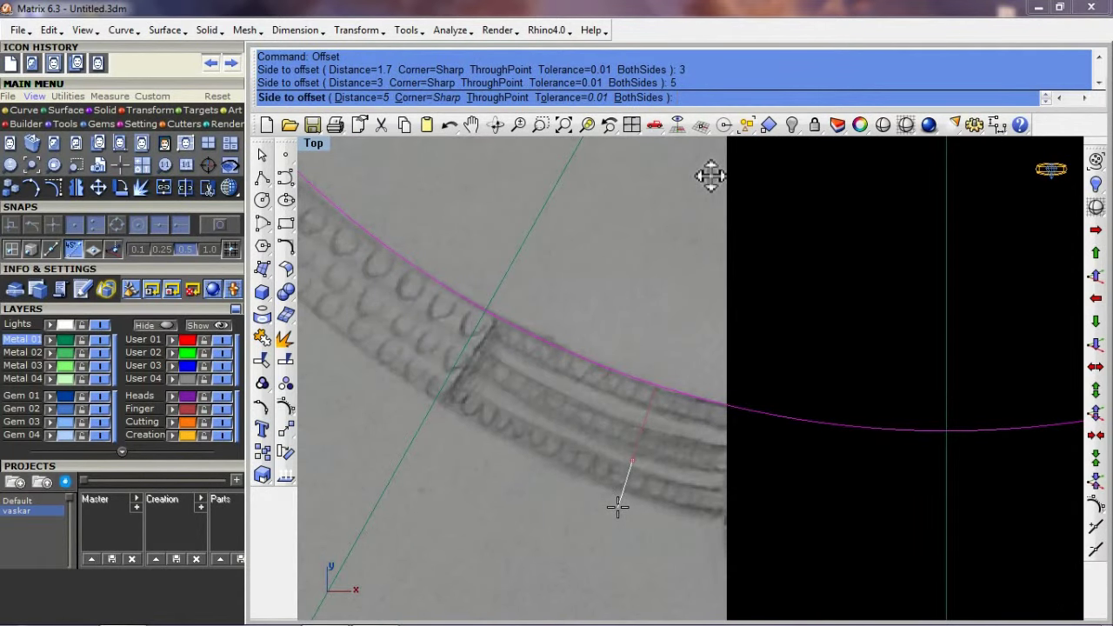
{"action": "key", "text": "Return"}
{"action": "left_click", "coordinate": [617, 507]}
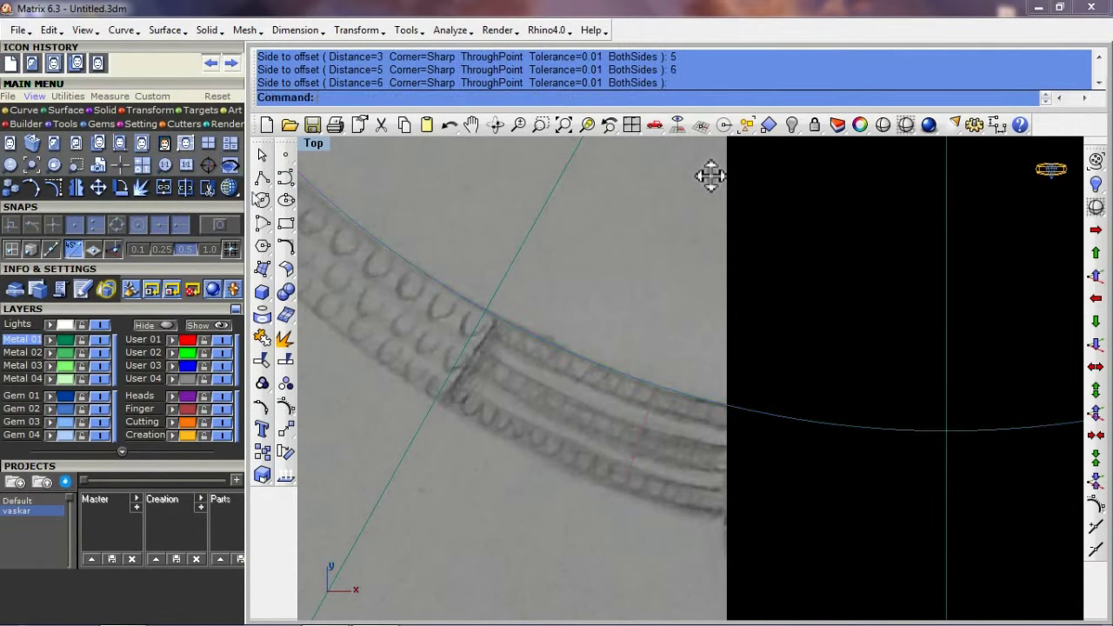
Draw a 1.6 circle centred on the groove
{"action": "scroll", "coordinate": [600, 522], "scroll_direction": "up", "scroll_amount": 2}
{"action": "left_click", "coordinate": [262, 200]}
{"action": "left_click", "coordinate": [571, 447]}
{"action": "type", "text": "1.6"}
{"action": "key", "text": "Return"}
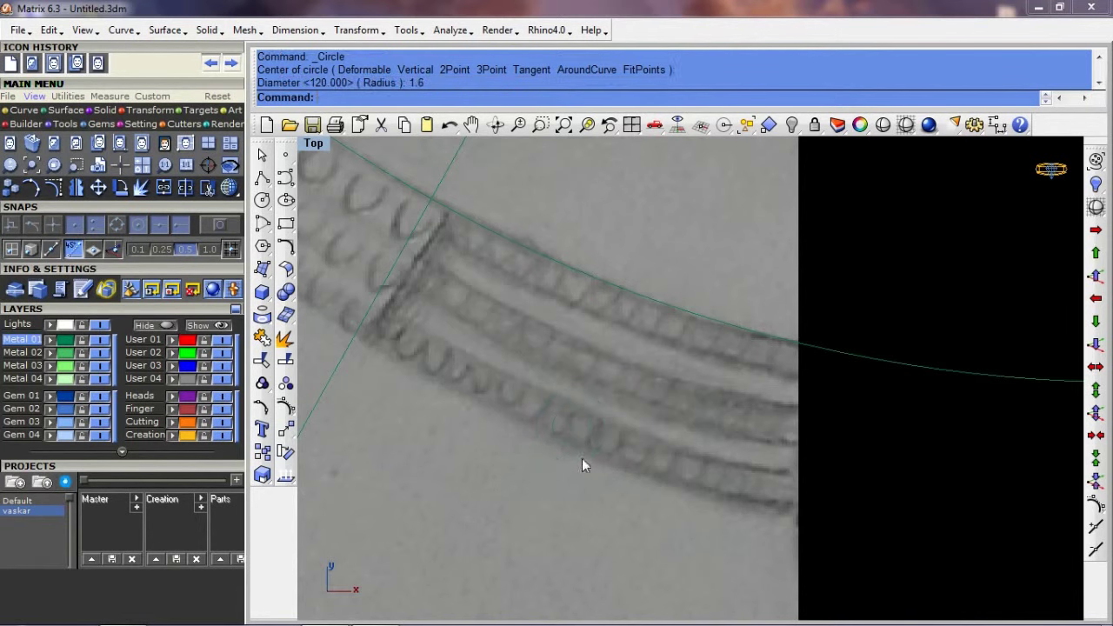
Rescale the reference photo to fit the ring, using the line intersection as origin
{"action": "scroll", "coordinate": [550, 440], "scroll_direction": "down", "scroll_amount": 1}
{"action": "scroll", "coordinate": [462, 328], "scroll_direction": "down", "scroll_amount": 2}
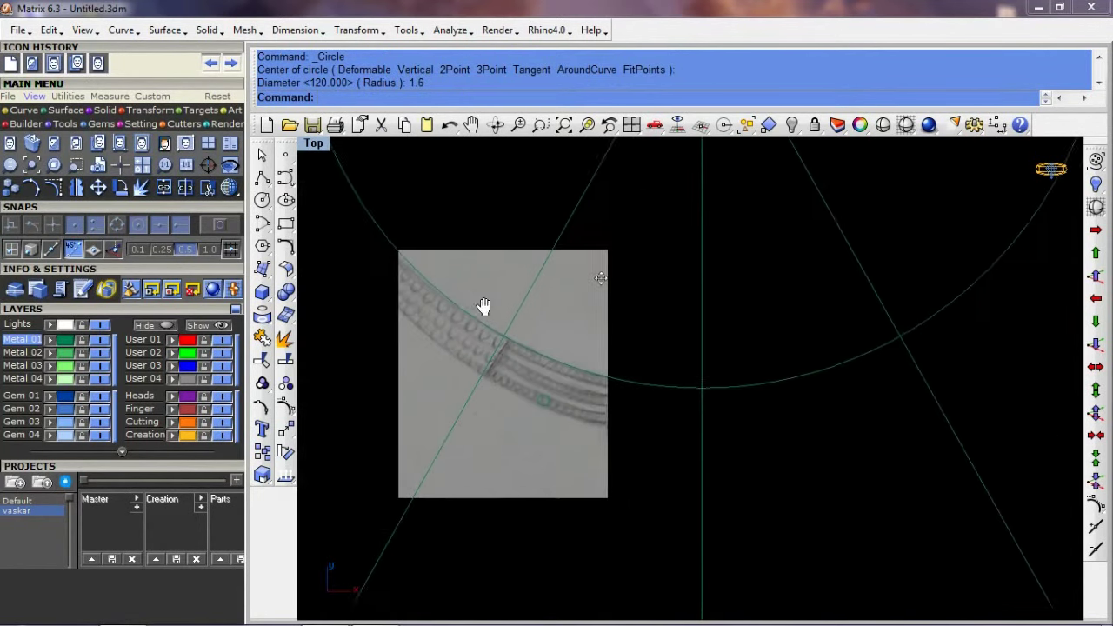
{"action": "scroll", "coordinate": [484, 305], "scroll_direction": "down", "scroll_amount": 1}
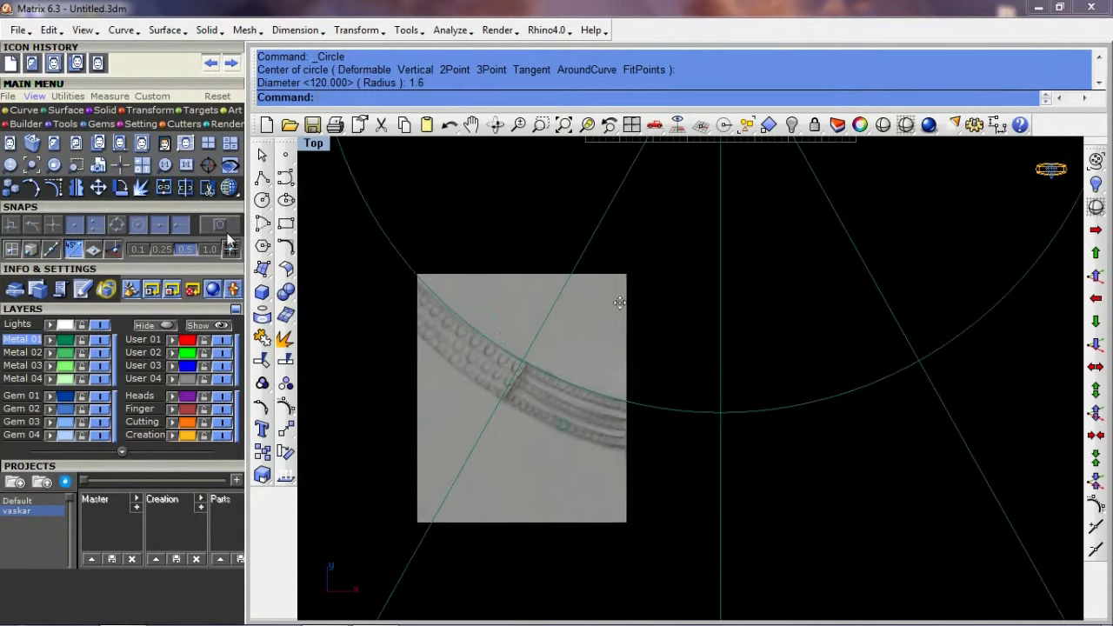
{"action": "left_click", "coordinate": [145, 144]}
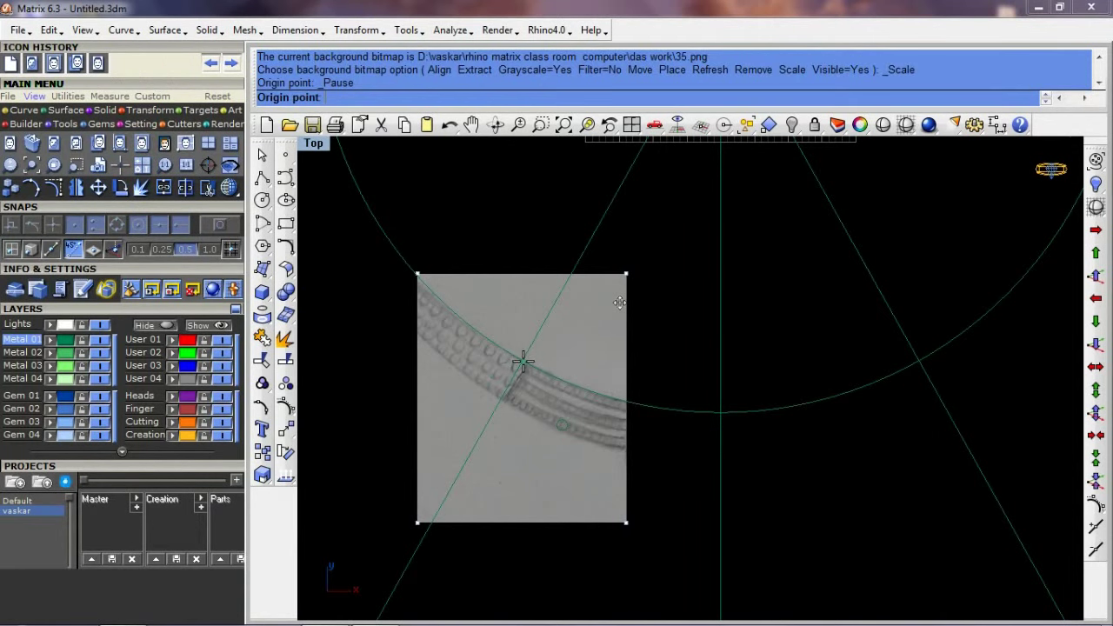
{"action": "left_click", "coordinate": [523, 362]}
{"action": "left_click", "coordinate": [523, 517]}
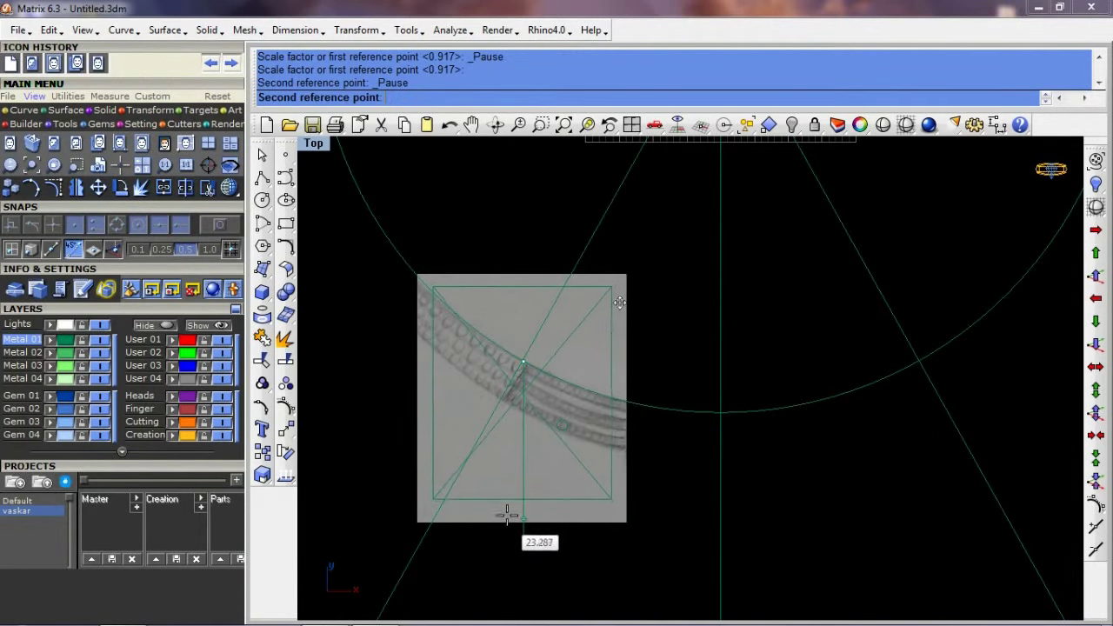
{"action": "left_click", "coordinate": [507, 517]}
{"action": "key", "text": "Return"}
Undo the stray circle move and delete the extra circle
{"action": "scroll", "coordinate": [559, 433], "scroll_direction": "up", "scroll_amount": 5}
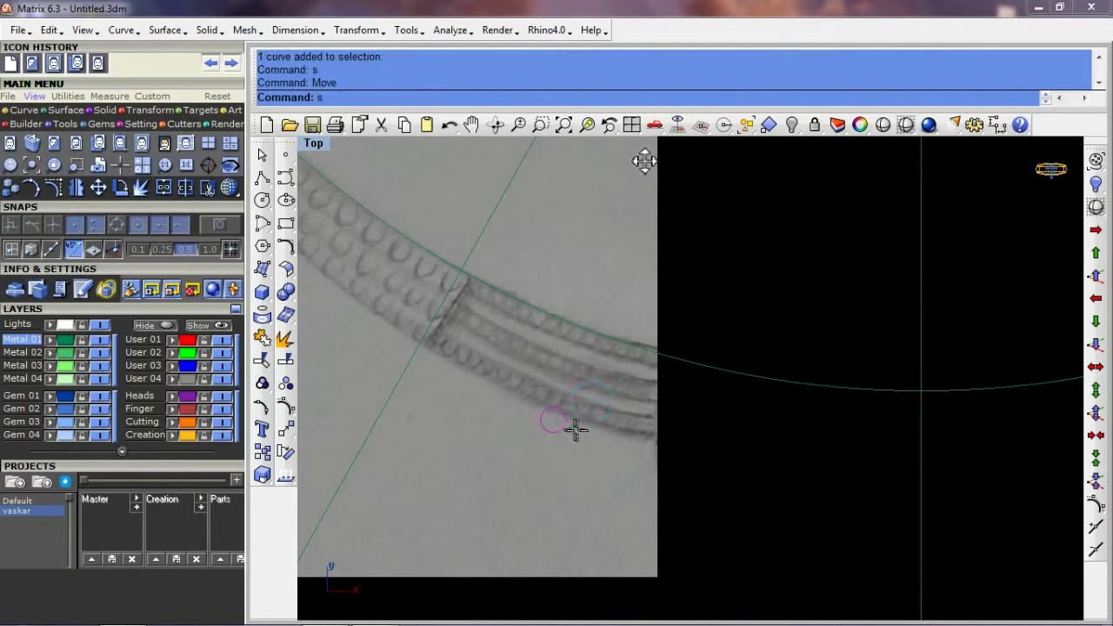
{"action": "key", "text": "Return"}
{"action": "left_click", "coordinate": [571, 434]}
{"action": "left_click", "coordinate": [577, 385]}
{"action": "type", "text": "u"}
{"action": "key", "text": "Return"}
{"action": "key", "text": "Return"}
{"action": "left_click", "coordinate": [541, 442]}
{"action": "left_click", "coordinate": [562, 440]}
{"action": "scroll", "coordinate": [578, 454], "scroll_direction": "down", "scroll_amount": 2}
{"action": "key", "text": "Delete"}
Offset the ring circle outward by 5.5
{"action": "left_click", "coordinate": [687, 401]}
{"action": "right_click_drag", "start_coordinate": [594, 486], "coordinate": [634, 470]}
{"action": "type", "text": "O"}
{"action": "key", "text": "Return"}
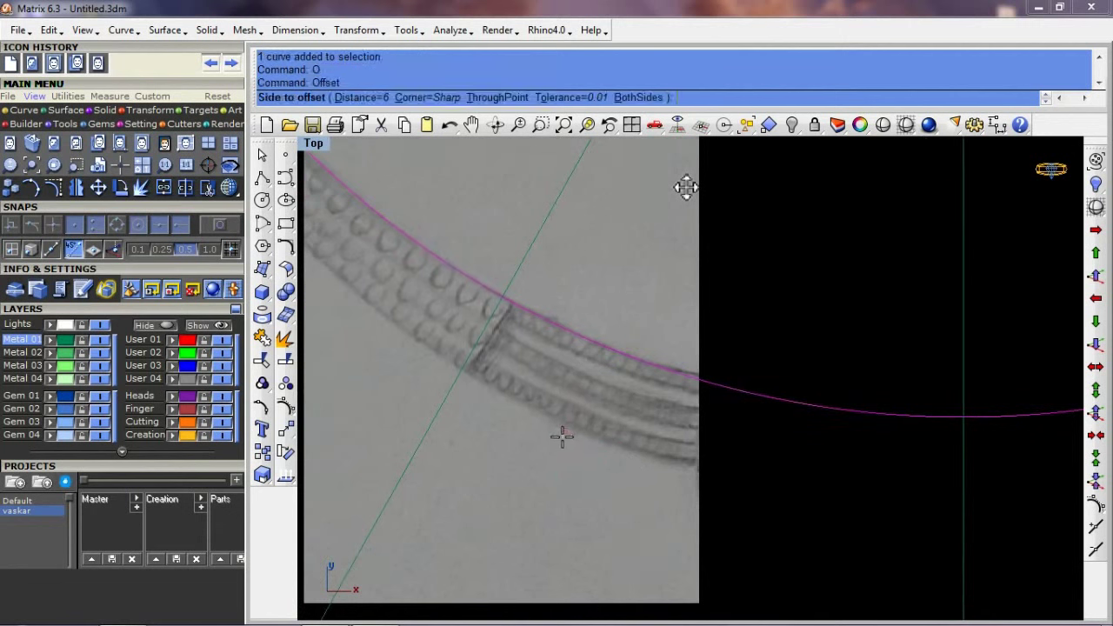
{"action": "type", "text": "5"}
{"action": "key", "text": "Return"}
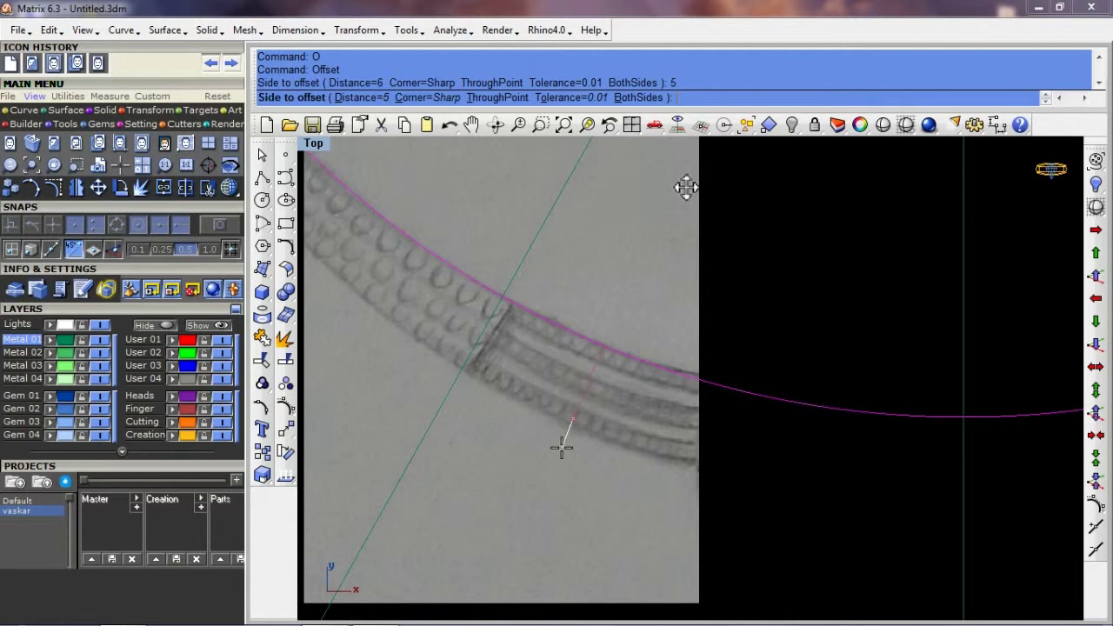
{"action": "type", "text": ".5"}
{"action": "key", "text": "Return"}
{"action": "left_click", "coordinate": [564, 459]}
{"action": "scroll", "coordinate": [682, 455], "scroll_direction": "down", "scroll_amount": 5}
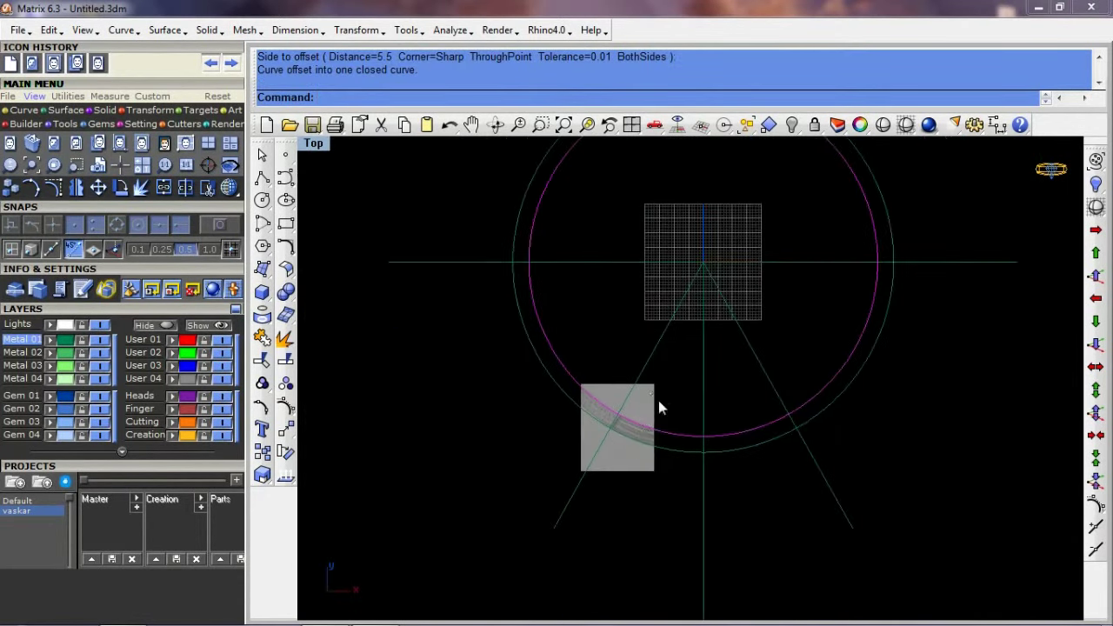
Trim away the top of the outer offset circle against the other circle
{"action": "left_click", "coordinate": [658, 407]}
{"action": "scroll", "coordinate": [934, 300], "scroll_direction": "up", "scroll_amount": 3}
{"action": "left_click", "coordinate": [919, 275]}
{"action": "right_click_drag", "start_coordinate": [754, 292], "coordinate": [746, 450]}
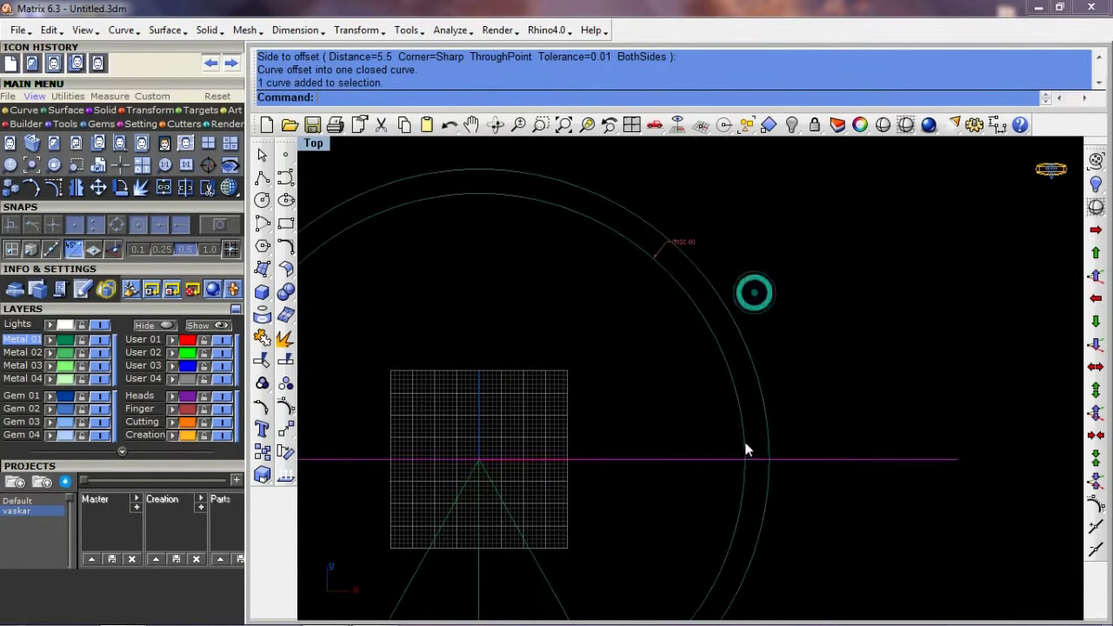
{"action": "type", "text": "trim"}
{"action": "key", "text": "Return"}
{"action": "left_click", "coordinate": [829, 341]}
{"action": "right_click_drag", "start_coordinate": [556, 368], "coordinate": [757, 417]}
{"action": "scroll", "coordinate": [757, 417], "scroll_direction": "down", "scroll_amount": 2}
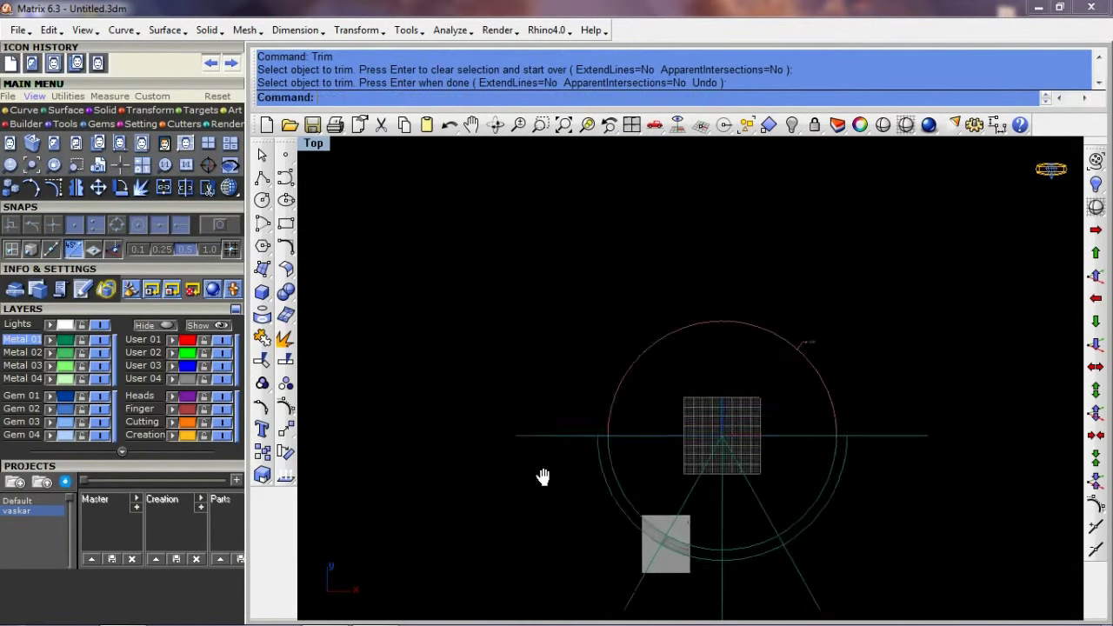
{"action": "right_click_drag", "start_coordinate": [542, 477], "coordinate": [646, 440]}
{"action": "scroll", "coordinate": [646, 440], "scroll_direction": "up", "scroll_amount": 2}
{"action": "scroll", "coordinate": [658, 446], "scroll_direction": "up", "scroll_amount": 1}
Make a Scale1D copy of the lower outer arc from origin 0, using two points on the horizontal line
{"action": "left_click", "coordinate": [651, 447]}
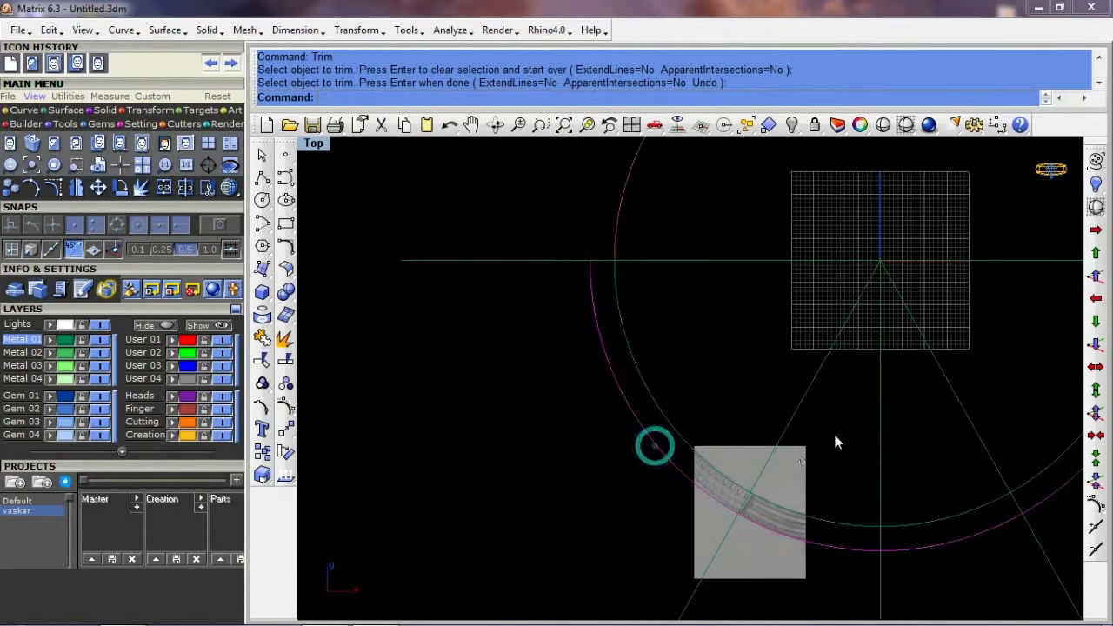
{"action": "left_click", "coordinate": [833, 432]}
{"action": "scroll", "coordinate": [633, 468], "scroll_direction": "down", "scroll_amount": 2}
{"action": "scroll", "coordinate": [629, 465], "scroll_direction": "down", "scroll_amount": 1}
{"action": "type", "text": "scale1d"}
{"action": "key", "text": "Return"}
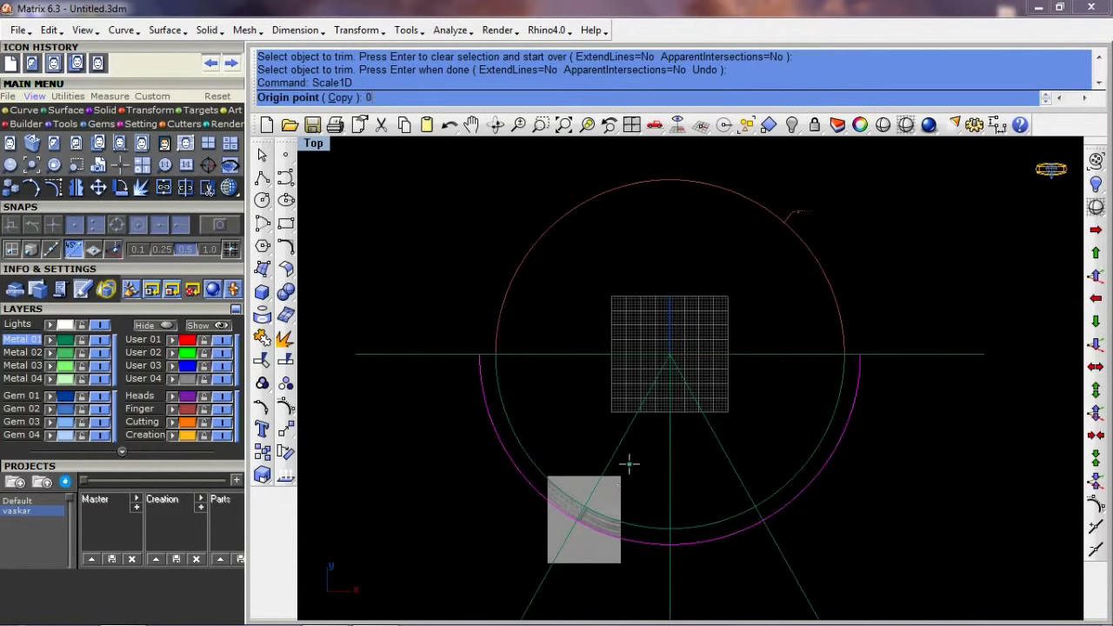
{"action": "key", "text": "Return"}
{"action": "left_click", "coordinate": [967, 400]}
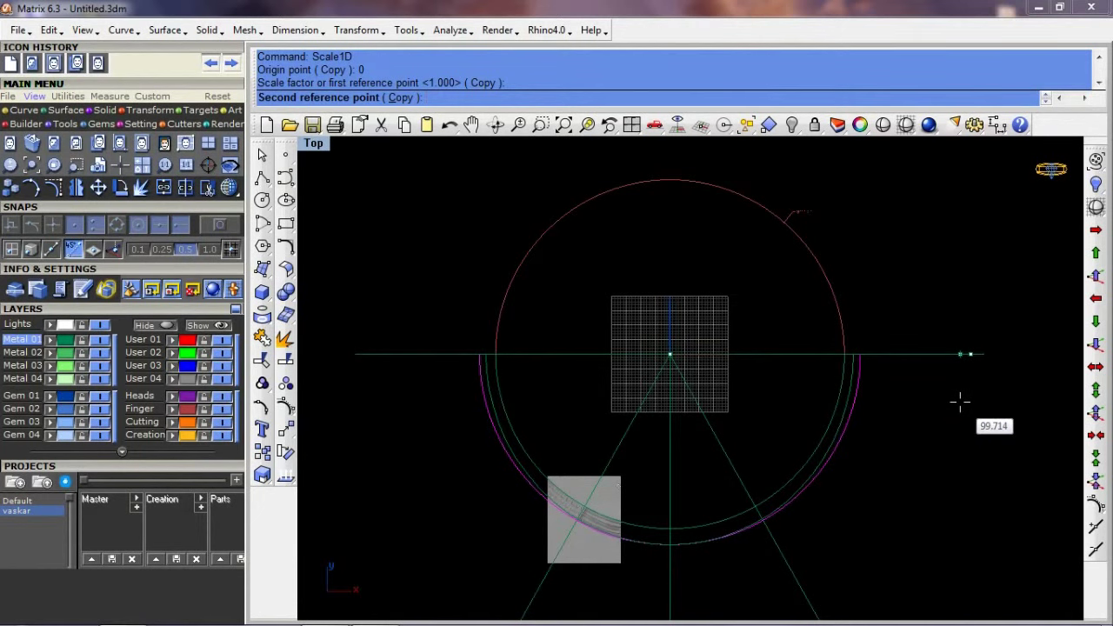
{"action": "left_click", "coordinate": [960, 400]}
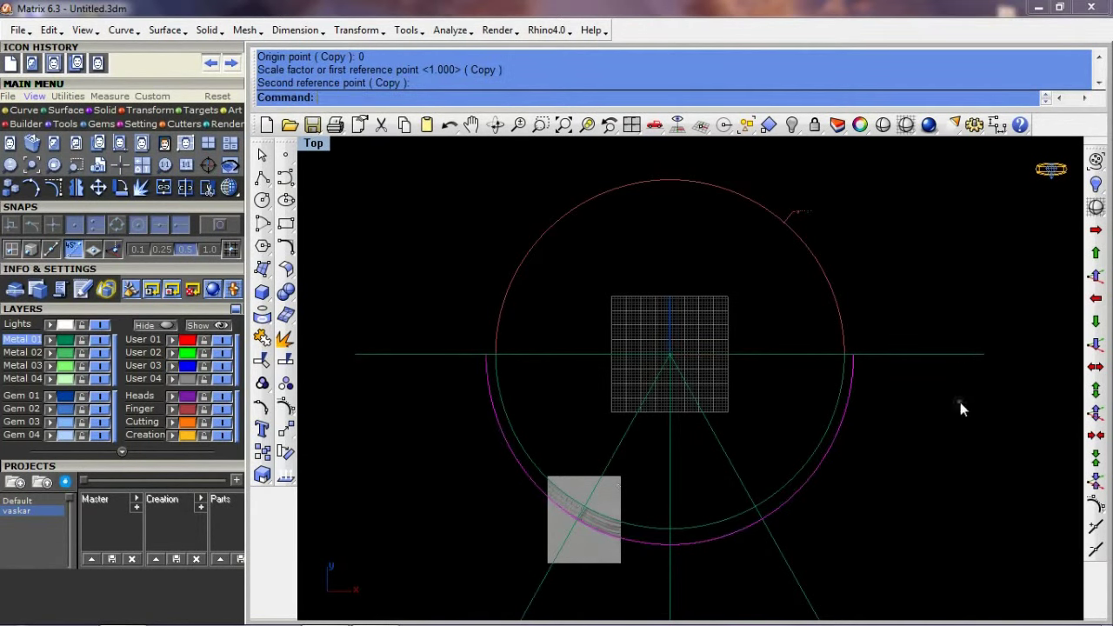
{"action": "scroll", "coordinate": [464, 342], "scroll_direction": "up", "scroll_amount": 3}
{"action": "scroll", "coordinate": [510, 356], "scroll_direction": "up", "scroll_amount": 3}
Draw a 2.5-diameter circle where the horizontal centre line meets the outer arc
{"action": "left_click", "coordinate": [591, 346]}
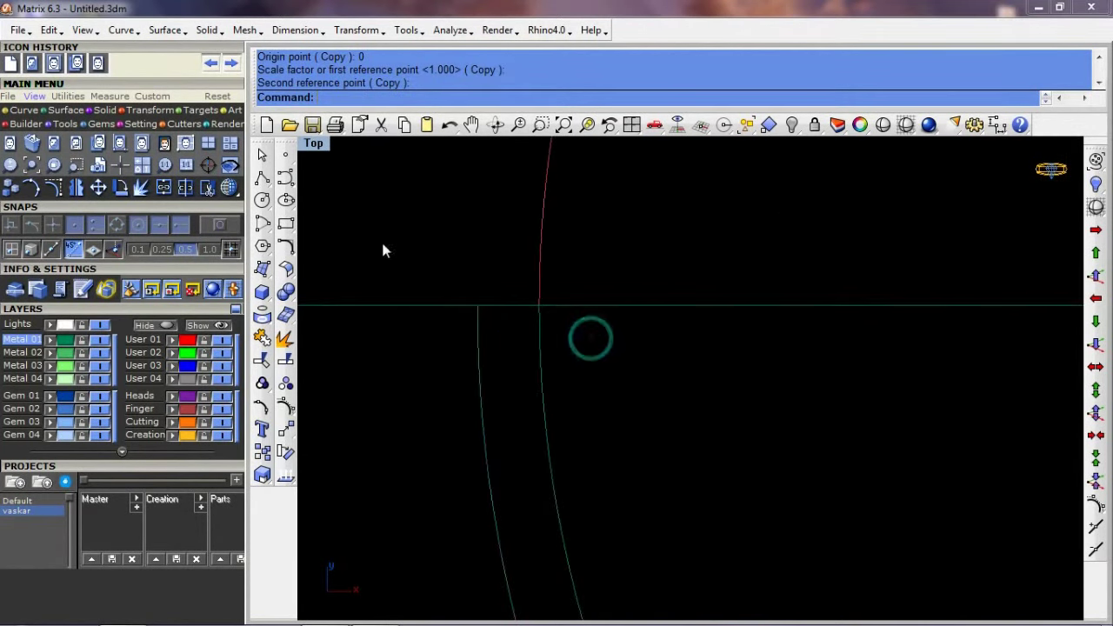
{"action": "left_click", "coordinate": [262, 200]}
{"action": "left_click", "coordinate": [312, 220]}
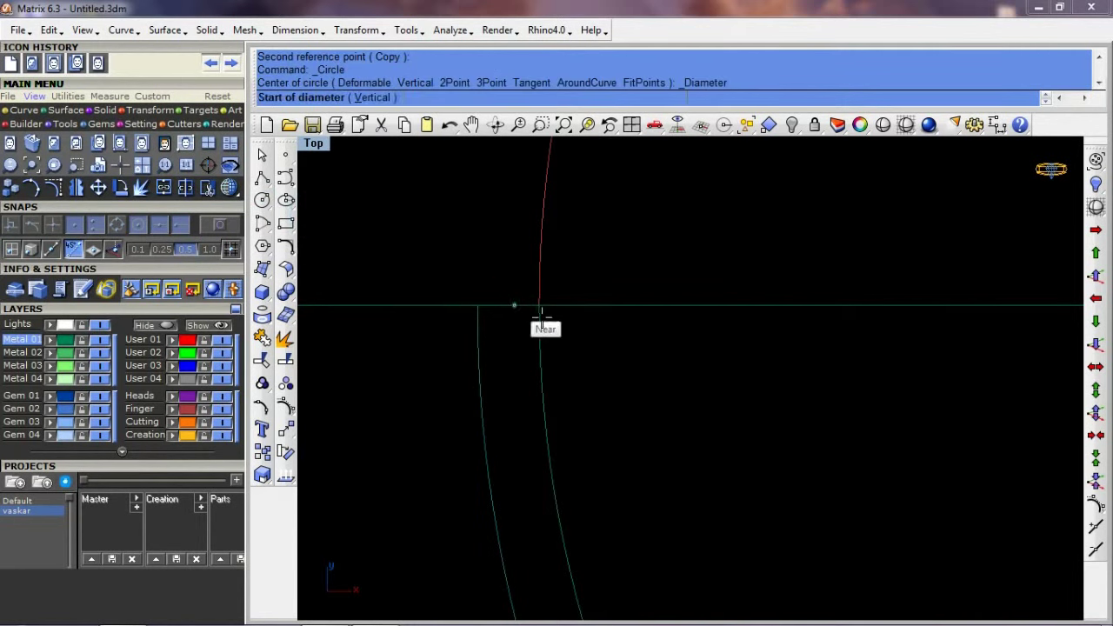
{"action": "left_click", "coordinate": [538, 306]}
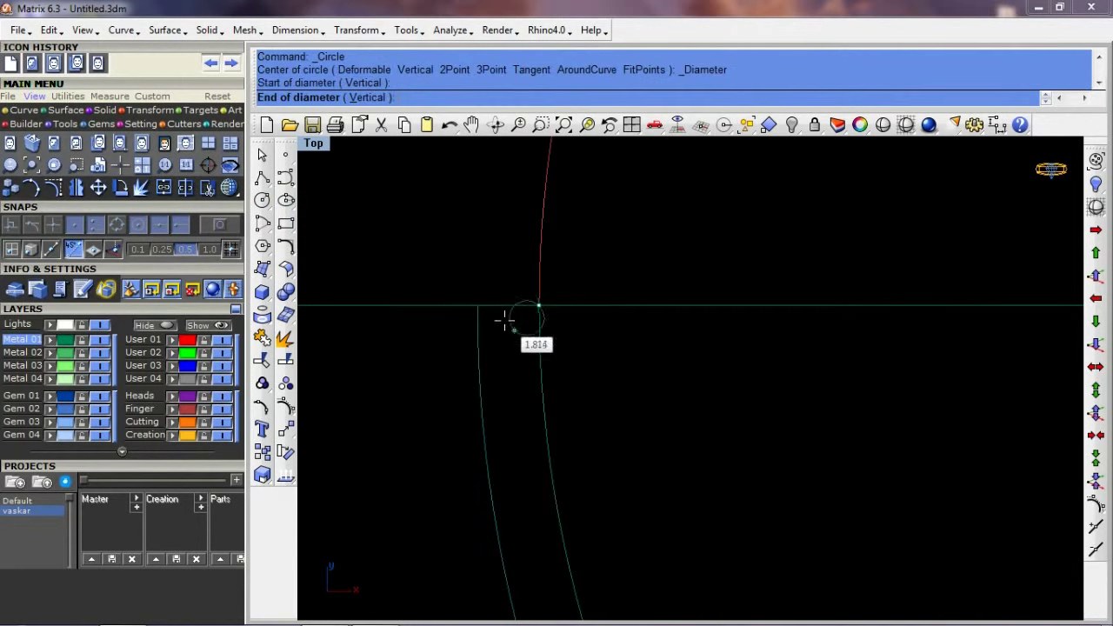
{"action": "type", "text": "2.5"}
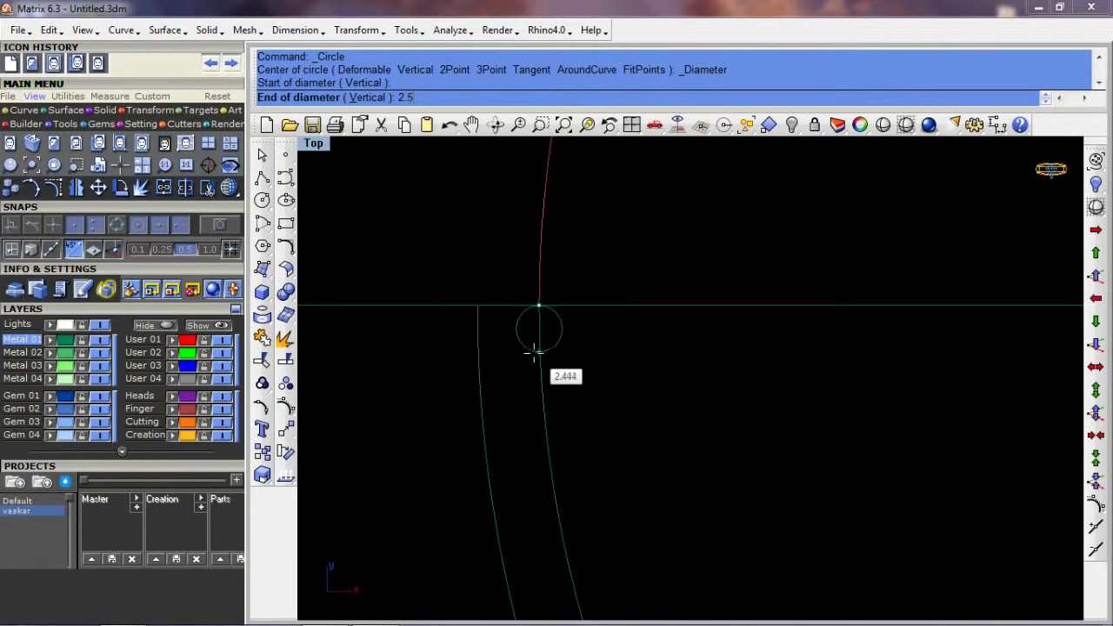
{"action": "key", "text": "Return"}
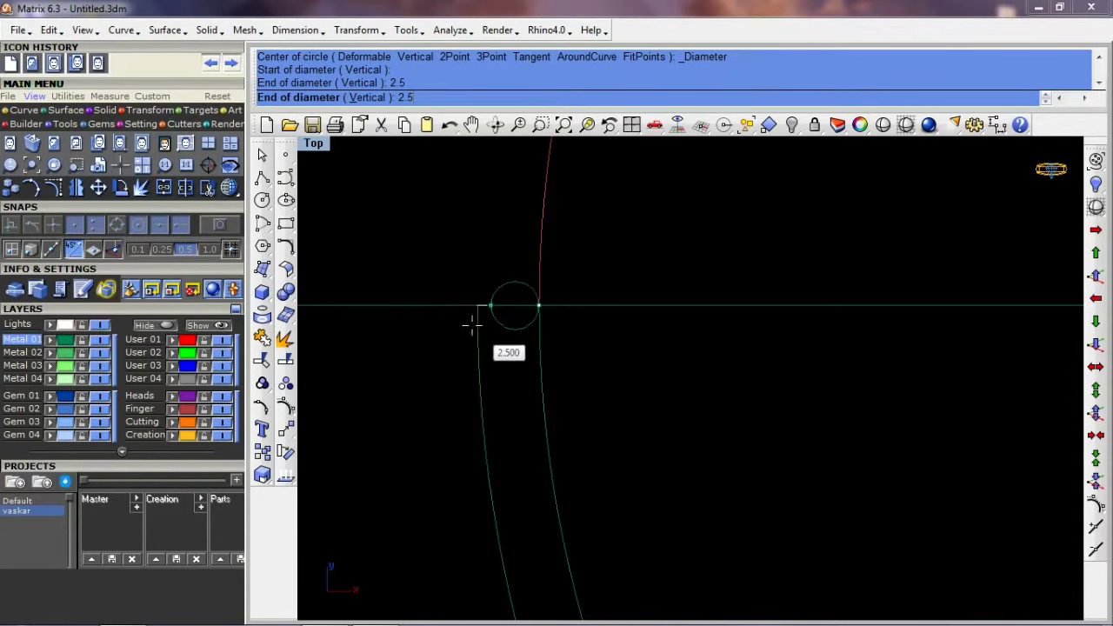
{"action": "left_click", "coordinate": [467, 318]}
Select the outer arc and begin a one-direction scaled copy of it
{"action": "left_click", "coordinate": [480, 358]}
{"action": "scroll", "coordinate": [609, 417], "scroll_direction": "down", "scroll_amount": 5}
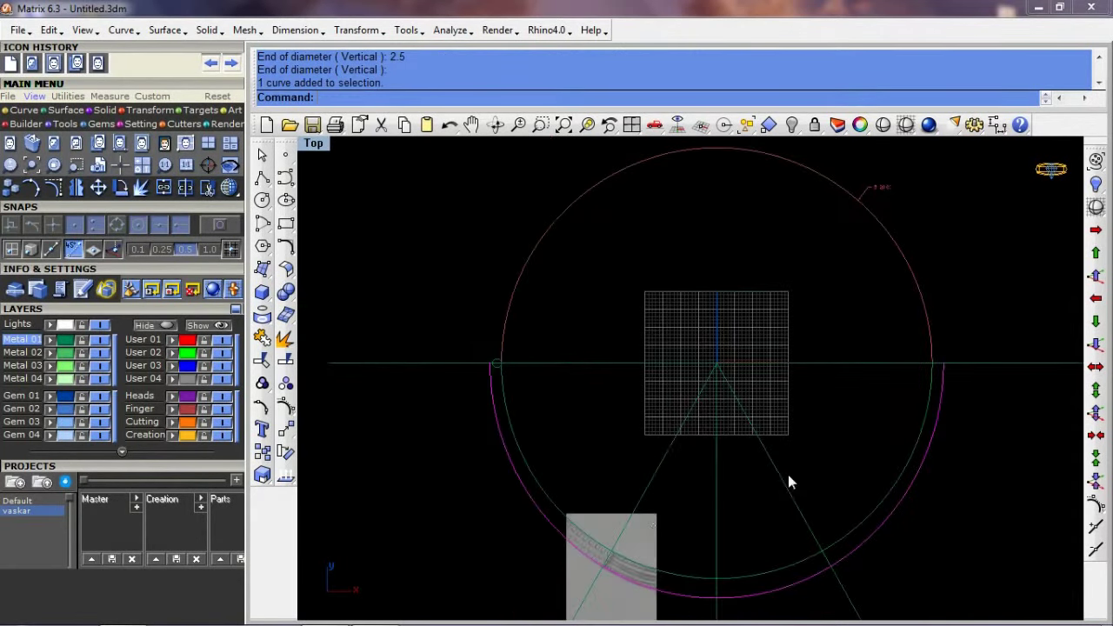
{"action": "key", "text": "ctrl+shift+s"}
Scale-copy the lower outer arc in one direction from origin 0, sized against the small 2.5 circle
{"action": "type", "text": "0"}
{"action": "key", "text": "Return"}
{"action": "scroll", "coordinate": [398, 340], "scroll_direction": "up", "scroll_amount": 3}
{"action": "scroll", "coordinate": [401, 341], "scroll_direction": "up", "scroll_amount": 2}
{"action": "left_click", "coordinate": [397, 344]}
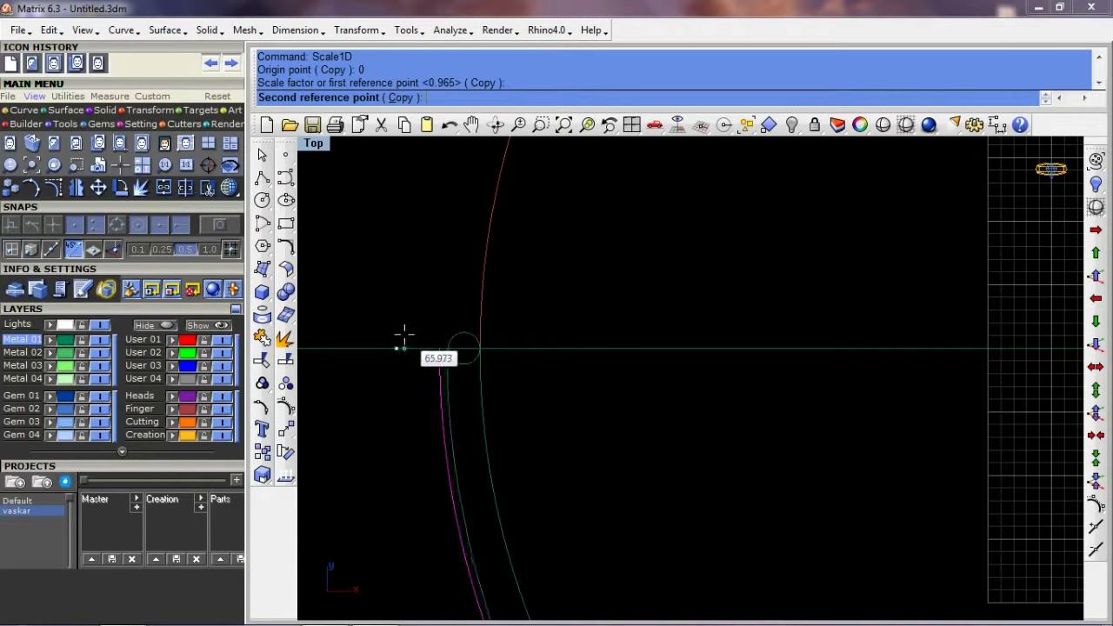
{"action": "left_click", "coordinate": [410, 346]}
Zoom and pan toward the reference photo to check the new scaled arc
{"action": "scroll", "coordinate": [555, 406], "scroll_direction": "down", "scroll_amount": 3}
{"action": "scroll", "coordinate": [547, 409], "scroll_direction": "down", "scroll_amount": 2}
{"action": "scroll", "coordinate": [497, 443], "scroll_direction": "up", "scroll_amount": 2}
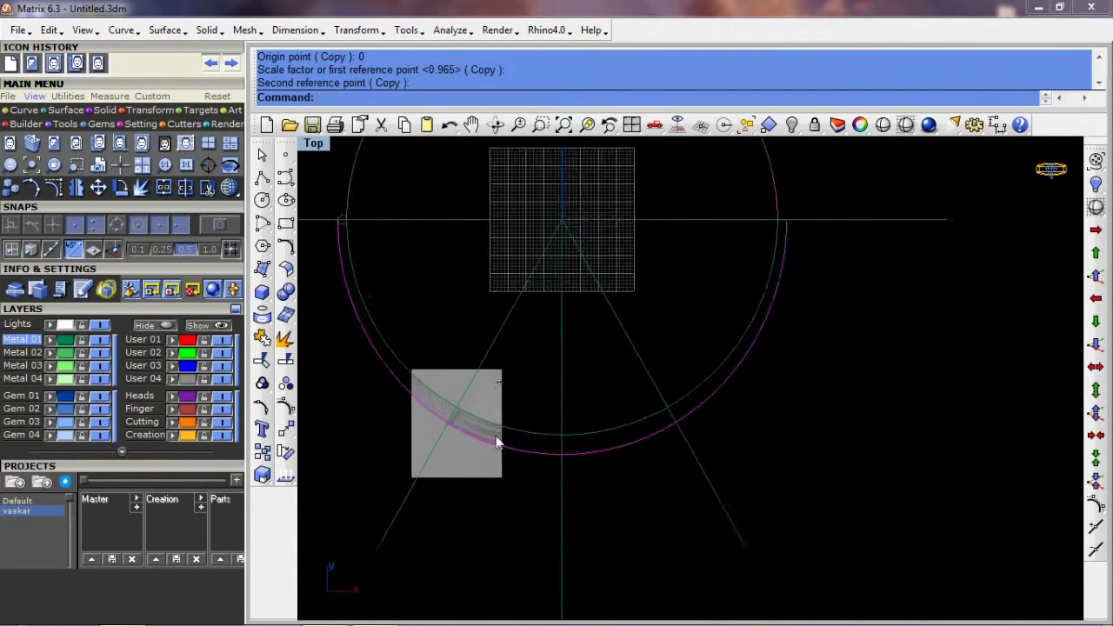
{"action": "scroll", "coordinate": [478, 435], "scroll_direction": "up", "scroll_amount": 1}
{"action": "scroll", "coordinate": [507, 417], "scroll_direction": "down", "scroll_amount": 1}
{"action": "scroll", "coordinate": [518, 419], "scroll_direction": "down", "scroll_amount": 2}
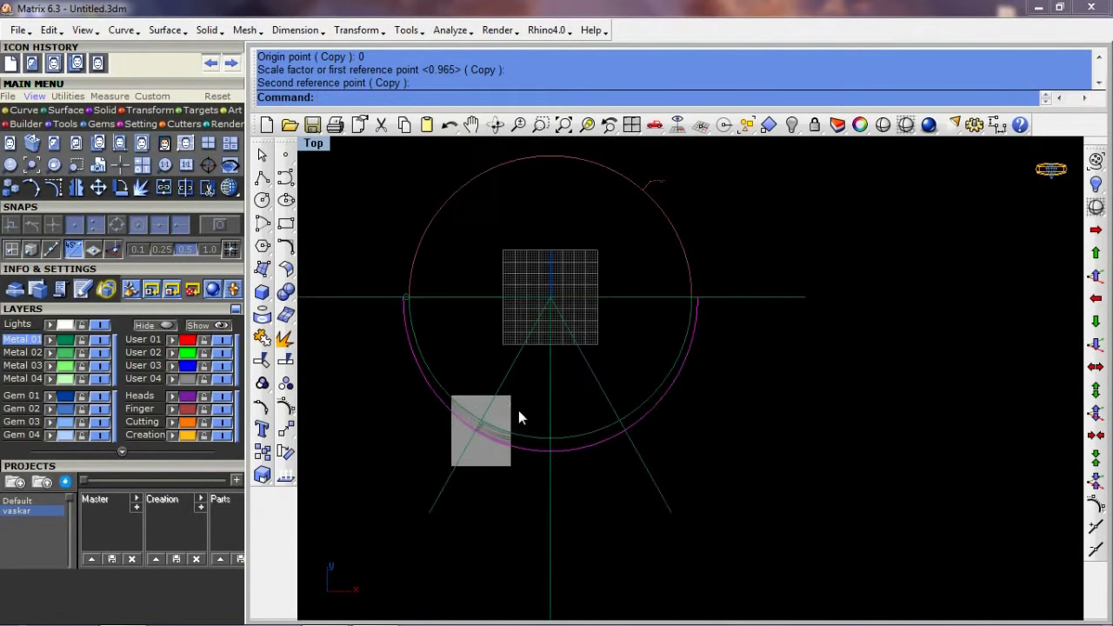
{"action": "scroll", "coordinate": [545, 430], "scroll_direction": "up", "scroll_amount": 2}
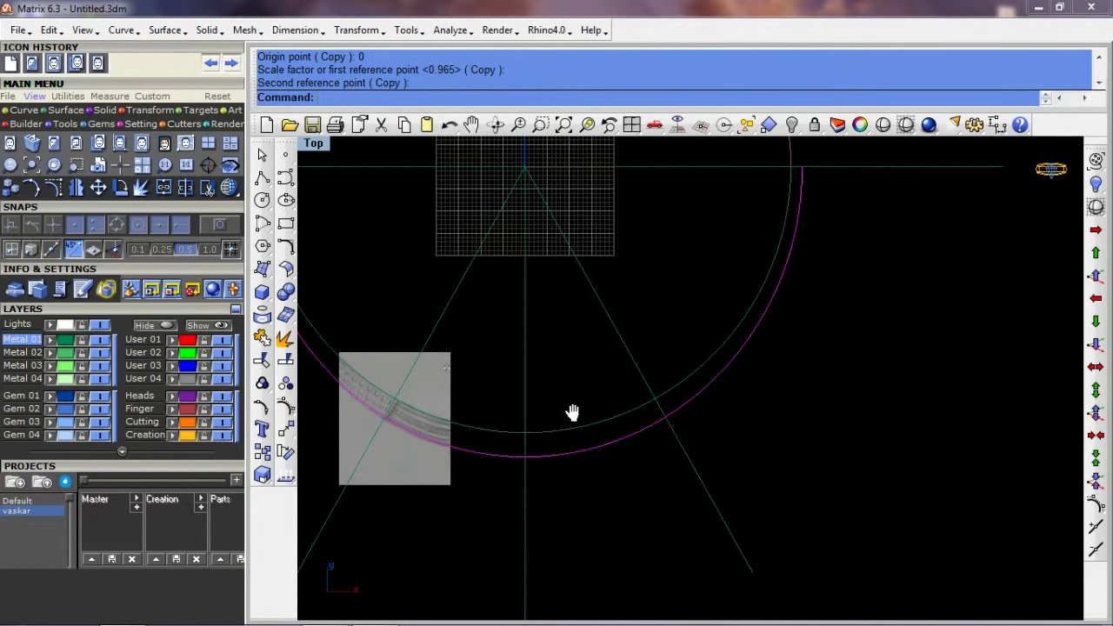
{"action": "right_click_drag", "start_coordinate": [572, 412], "coordinate": [784, 414]}
{"action": "right_click_drag", "start_coordinate": [653, 415], "coordinate": [621, 447]}
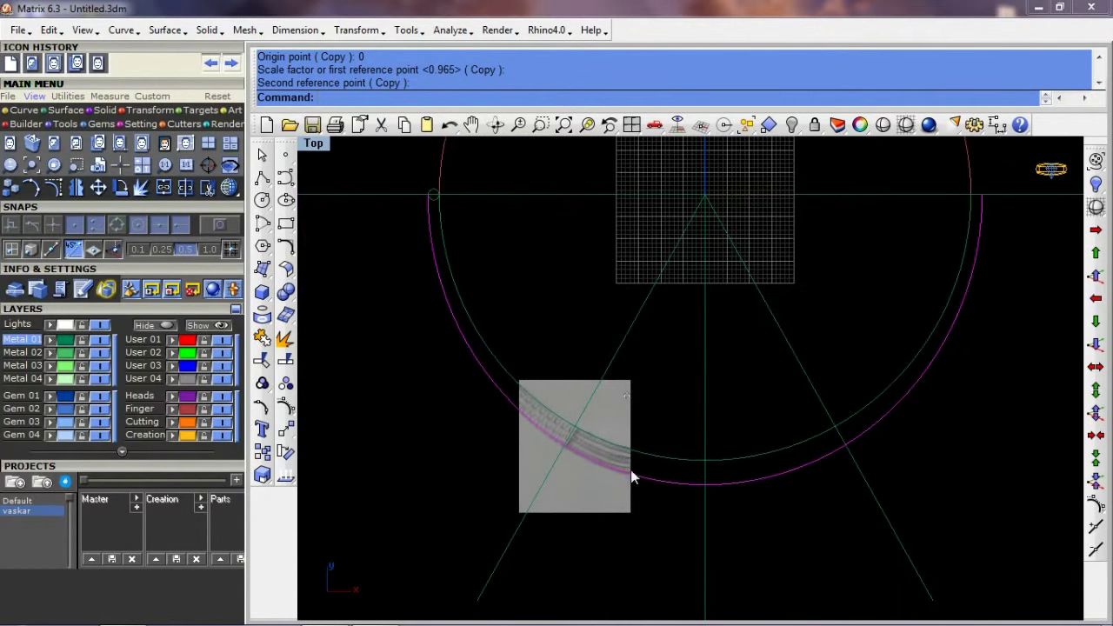
{"action": "scroll", "coordinate": [626, 479], "scroll_direction": "up", "scroll_amount": 1}
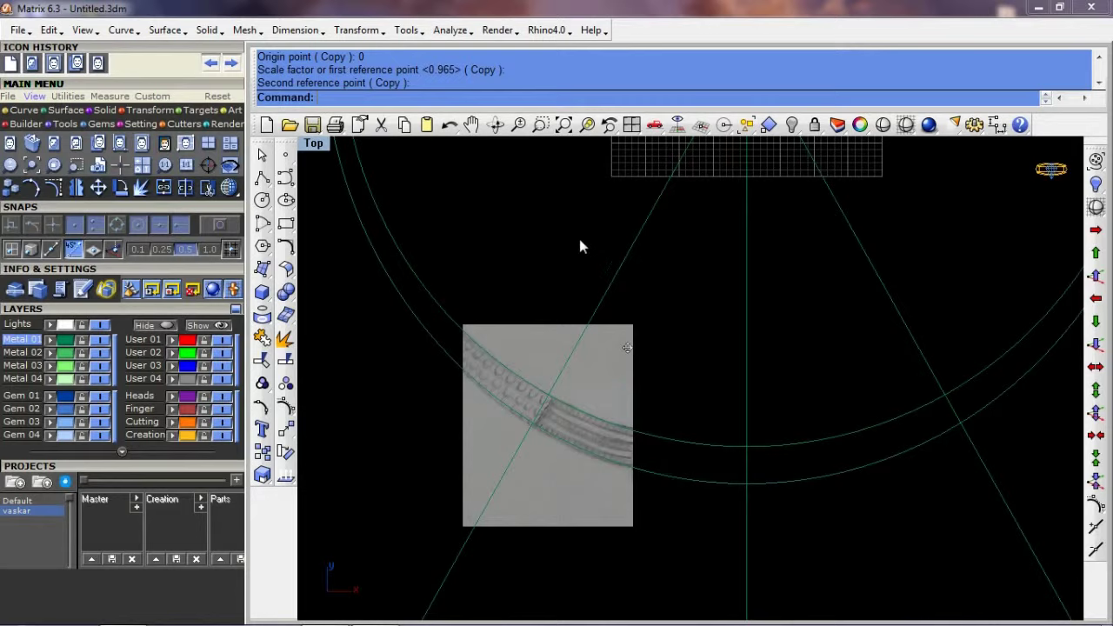
{"action": "scroll", "coordinate": [600, 270], "scroll_direction": "down", "scroll_amount": 2}
{"action": "scroll", "coordinate": [648, 495], "scroll_direction": "up", "scroll_amount": 2}
{"action": "scroll", "coordinate": [459, 392], "scroll_direction": "up", "scroll_amount": 1}
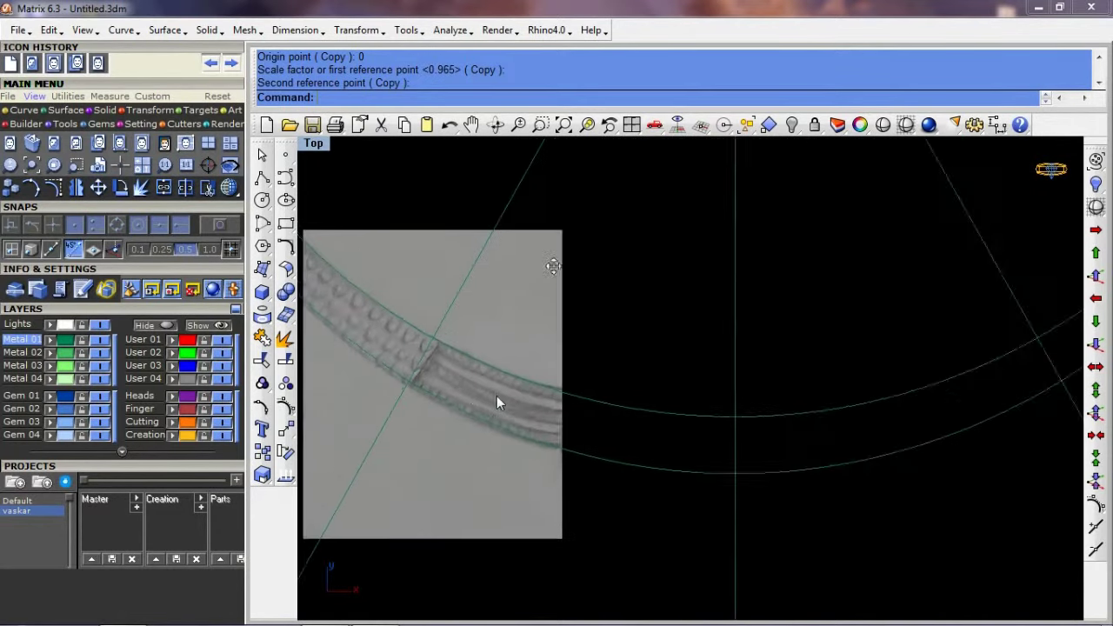
{"action": "scroll", "coordinate": [496, 402], "scroll_direction": "up", "scroll_amount": 1}
Offset the upper arc 1.6 to both sides
{"action": "left_click", "coordinate": [552, 404]}
{"action": "type", "text": "O"}
{"action": "key", "text": "Return"}
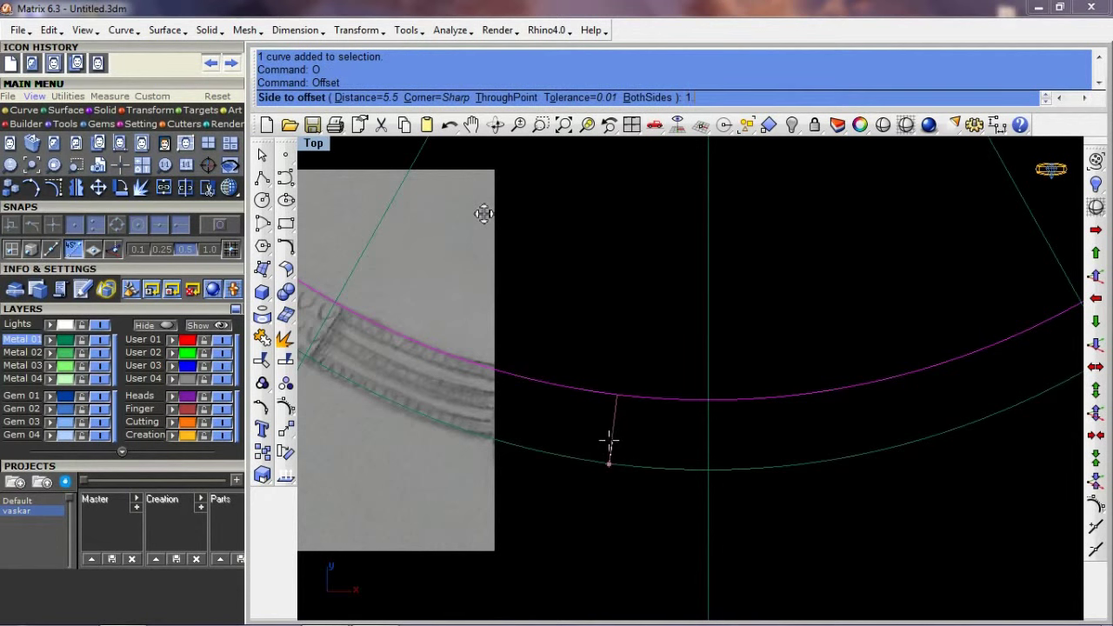
{"action": "key", "text": "Return"}
{"action": "left_click", "coordinate": [603, 448]}
{"action": "key", "text": "Return"}
{"action": "left_click", "coordinate": [599, 447]}
{"action": "left_click", "coordinate": [604, 446]}
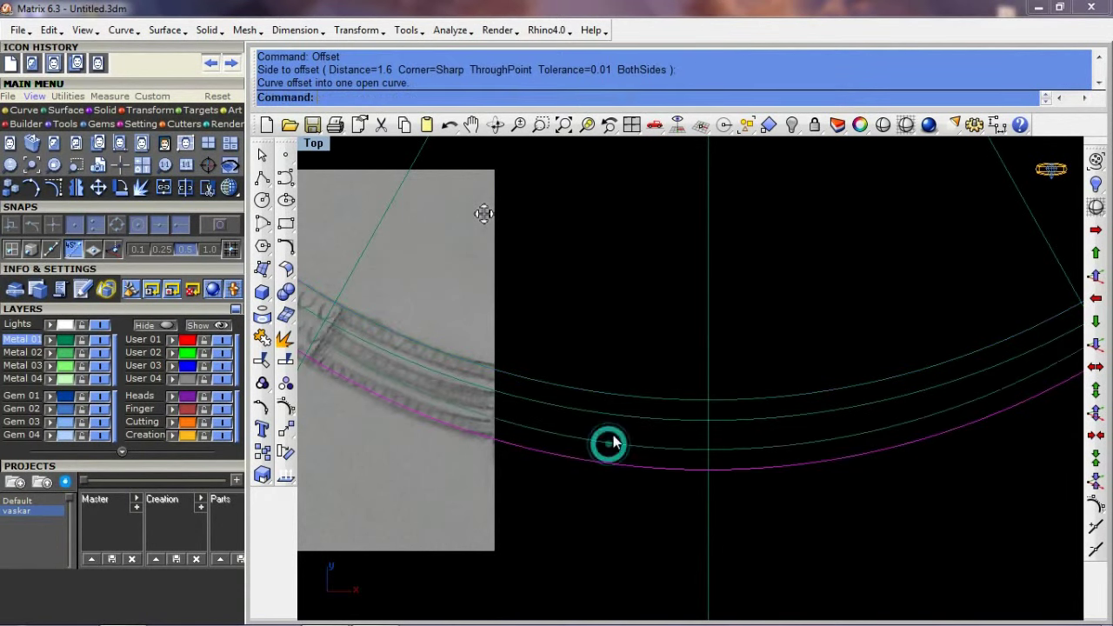
{"action": "scroll", "coordinate": [618, 426], "scroll_direction": "up", "scroll_amount": 1}
Create a mean curve midway between the two offset arcs
{"action": "left_click", "coordinate": [634, 404]}
{"action": "left_click", "coordinate": [613, 447], "text": "shift"}
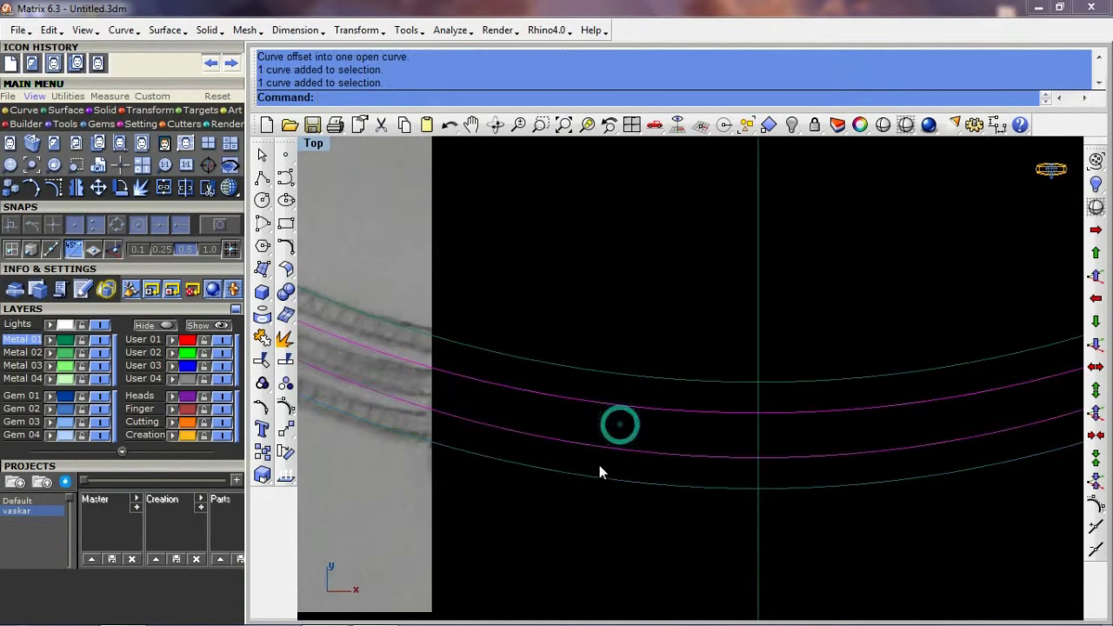
{"action": "type", "text": "mc"}
{"action": "key", "text": "Return"}
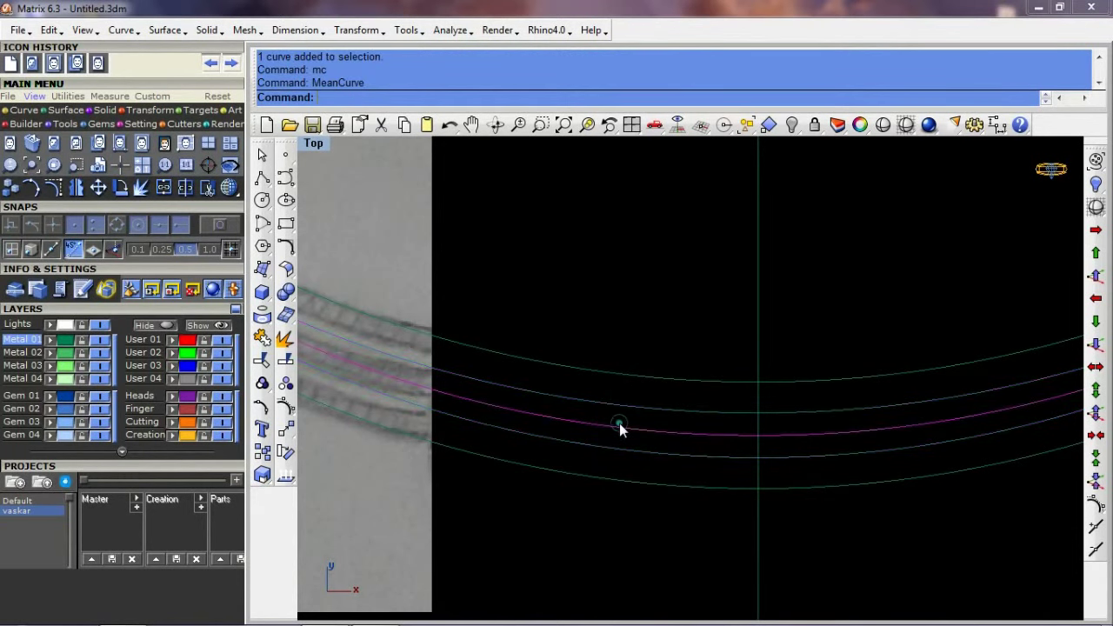
Offset the mean curve 0.8 to each side
{"action": "type", "text": "o"}
{"action": "key", "text": "Return"}
{"action": "scroll", "coordinate": [632, 420], "scroll_direction": "up", "scroll_amount": 1}
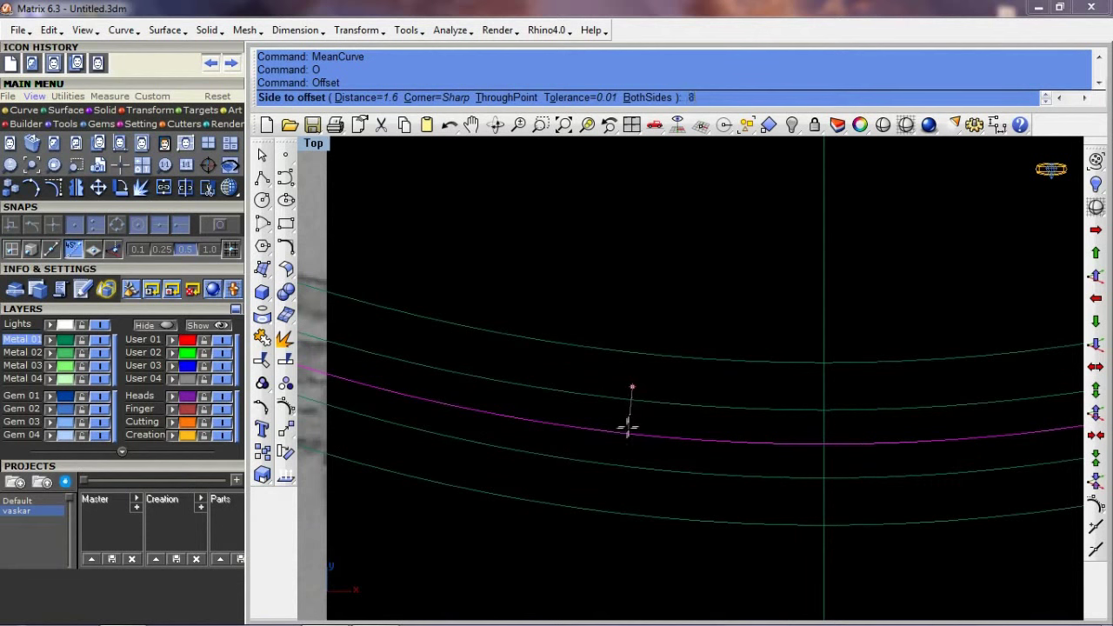
{"action": "key", "text": "Return"}
{"action": "left_click", "coordinate": [651, 406]}
{"action": "key", "text": "Return"}
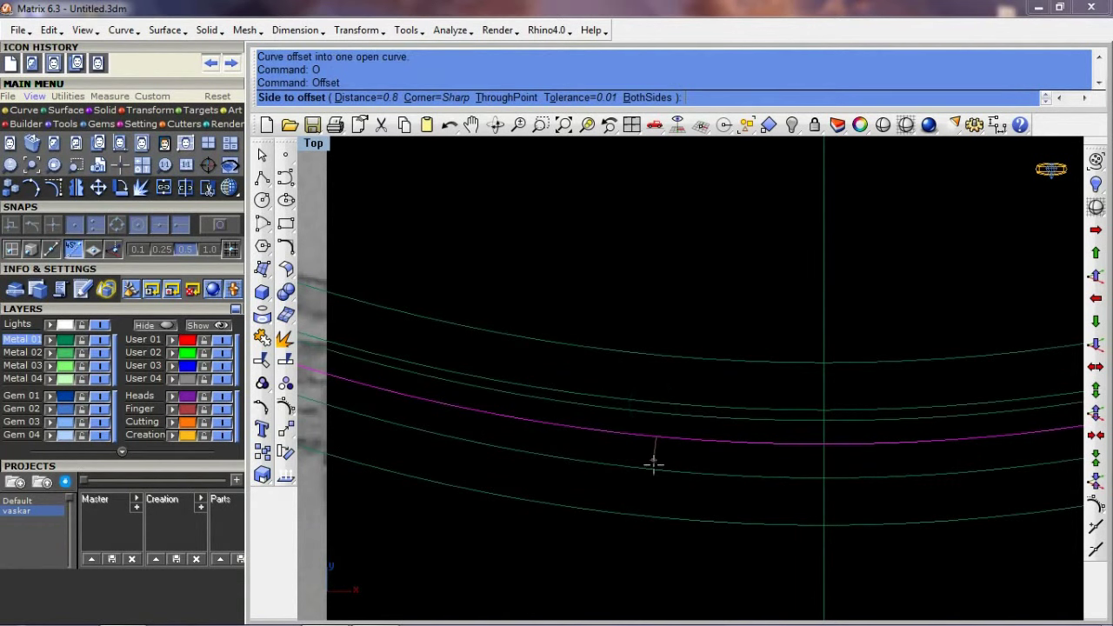
{"action": "left_click", "coordinate": [653, 459]}
Undo the trial offsets and mean curve, then select the lower ring arc
{"action": "scroll", "coordinate": [680, 470], "scroll_direction": "down", "scroll_amount": 3}
{"action": "scroll", "coordinate": [696, 467], "scroll_direction": "down", "scroll_amount": 3}
{"action": "scroll", "coordinate": [756, 456], "scroll_direction": "up", "scroll_amount": 2}
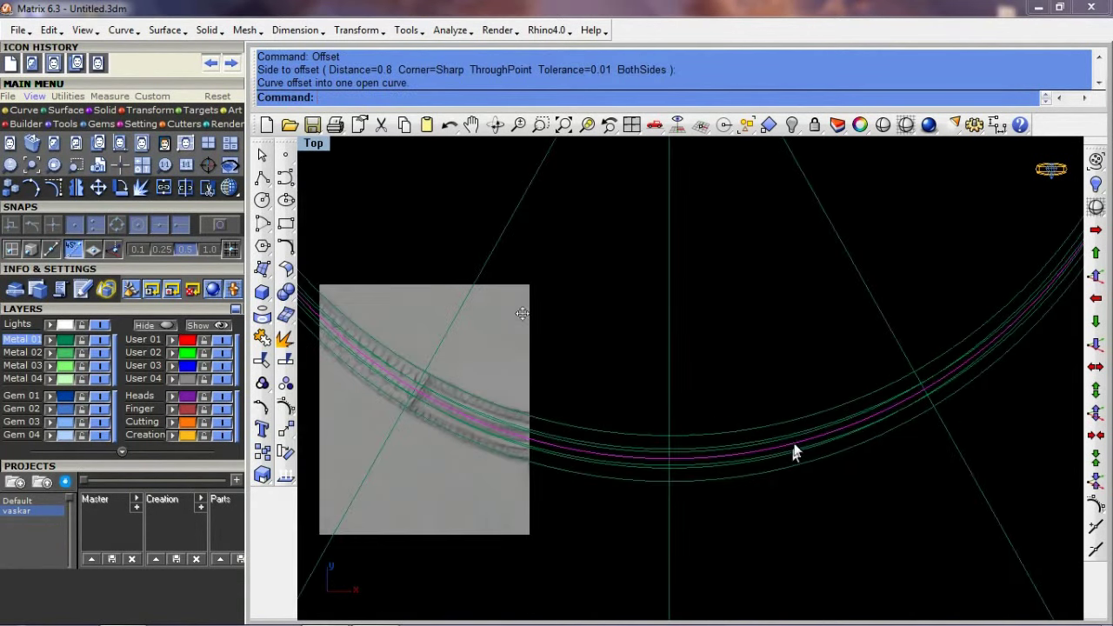
{"action": "key", "text": "ctrl+z"}
{"action": "key", "text": "ctrl+z"}
{"action": "key", "text": "ctrl+z"}
{"action": "key", "text": "ctrl+z"}
{"action": "left_click", "coordinate": [730, 451]}
Scale1D the lower arc from origin 0 to line up with the photo's groove edge
{"action": "scroll", "coordinate": [702, 452], "scroll_direction": "down", "scroll_amount": 3}
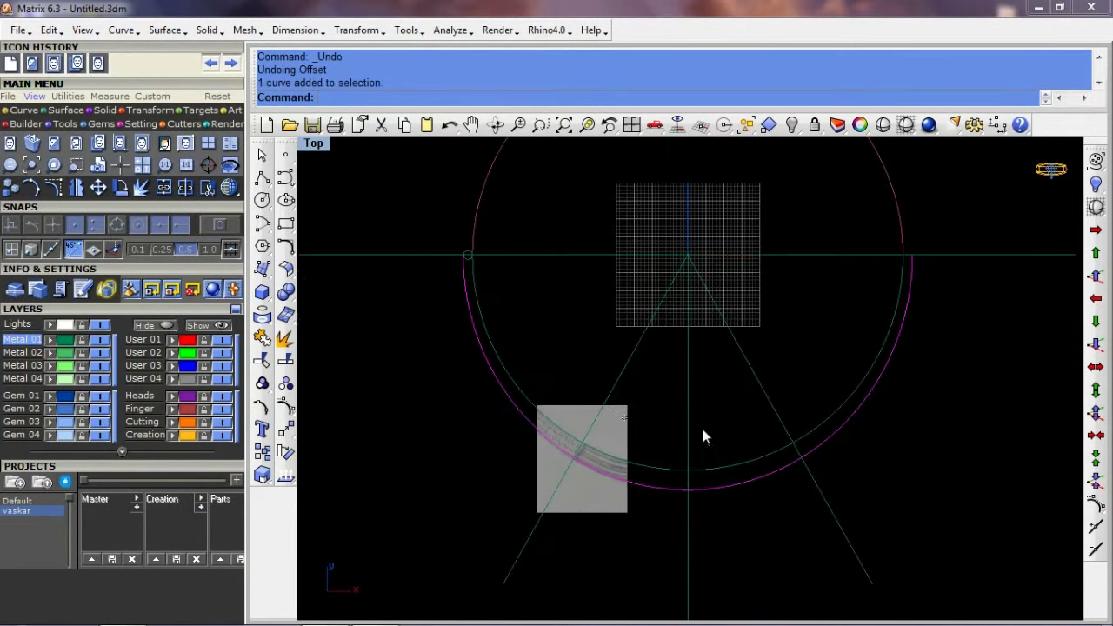
{"action": "type", "text": "scale1d"}
{"action": "key", "text": "Return"}
{"action": "type", "text": "0"}
{"action": "key", "text": "Return"}
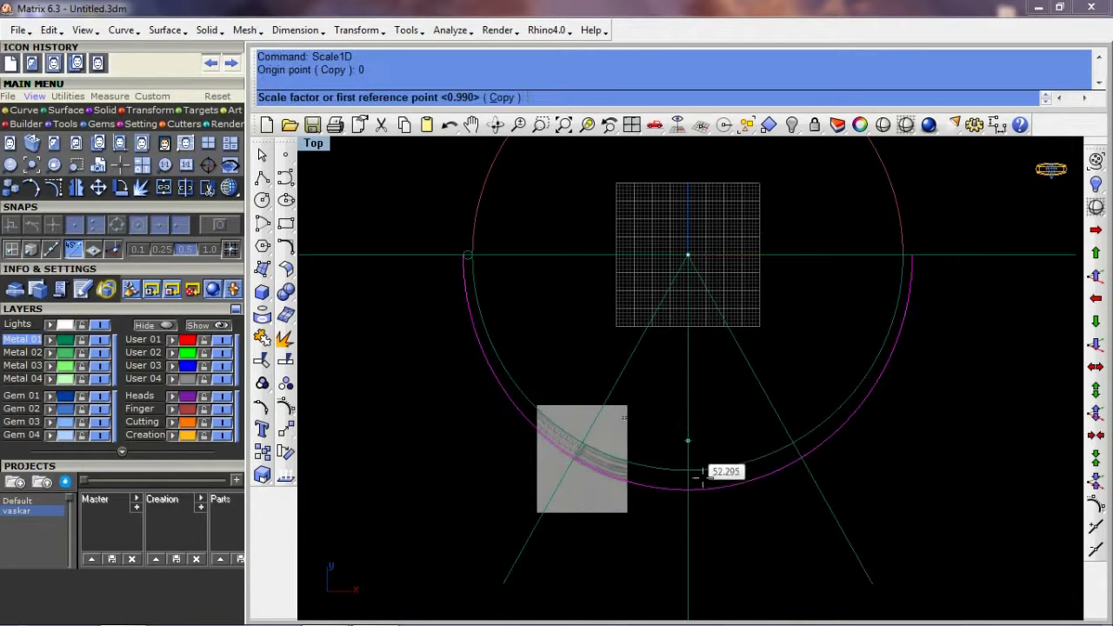
{"action": "scroll", "coordinate": [664, 504], "scroll_direction": "up", "scroll_amount": 2}
{"action": "scroll", "coordinate": [663, 504], "scroll_direction": "up", "scroll_amount": 2}
{"action": "left_click", "coordinate": [678, 511]}
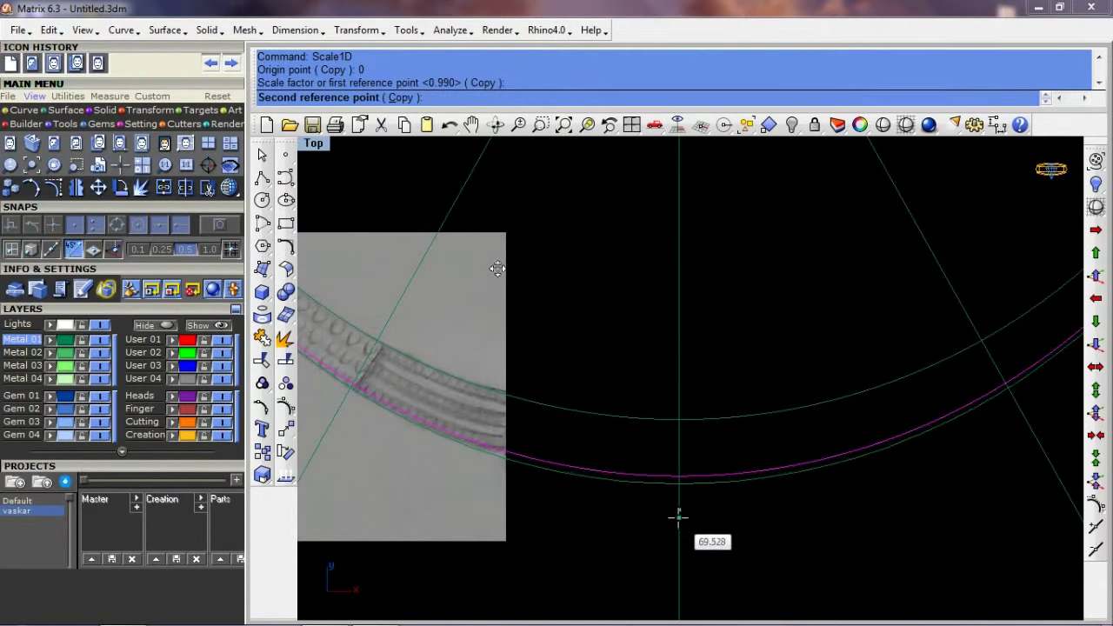
{"action": "left_click", "coordinate": [678, 516]}
Zoom and pan to the ring's right side to check the stretched arc
{"action": "scroll", "coordinate": [665, 500], "scroll_direction": "down", "scroll_amount": 3}
{"action": "scroll", "coordinate": [695, 470], "scroll_direction": "down", "scroll_amount": 2}
{"action": "scroll", "coordinate": [758, 413], "scroll_direction": "up", "scroll_amount": 1}
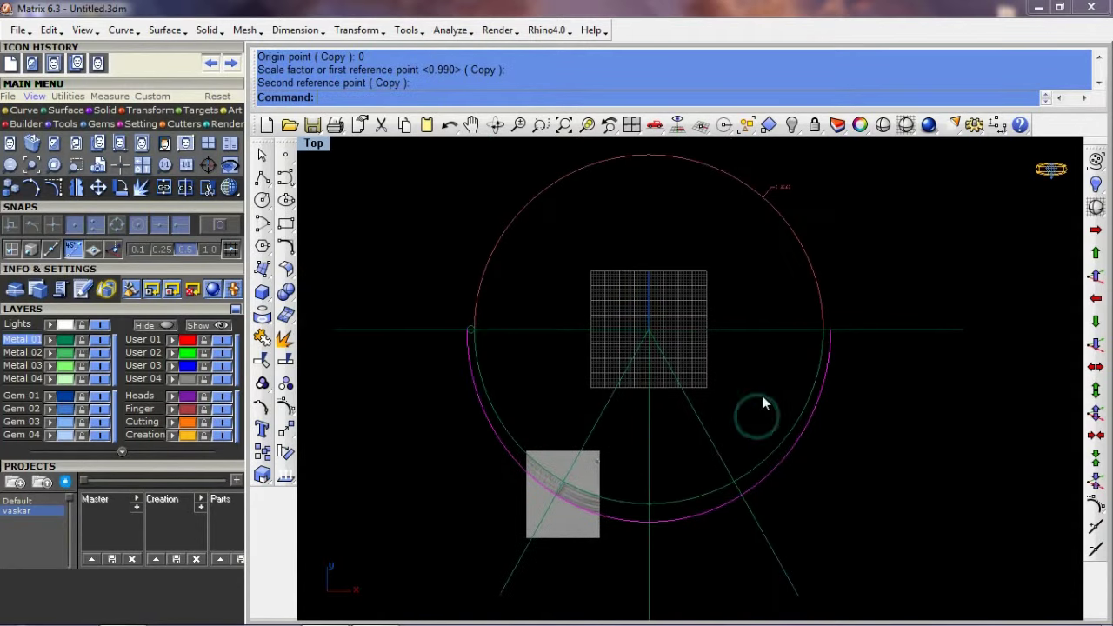
{"action": "scroll", "coordinate": [496, 337], "scroll_direction": "up", "scroll_amount": 2}
{"action": "scroll", "coordinate": [426, 308], "scroll_direction": "up", "scroll_amount": 3}
{"action": "scroll", "coordinate": [652, 428], "scroll_direction": "down", "scroll_amount": 1}
{"action": "right_click_drag", "start_coordinate": [652, 428], "coordinate": [520, 429]}
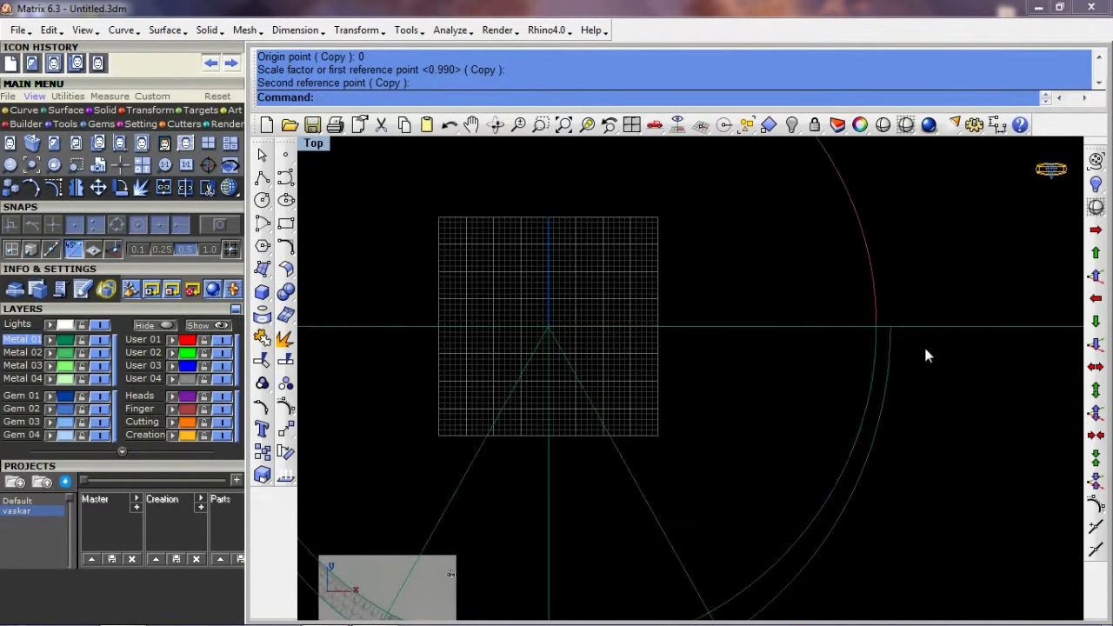
{"action": "scroll", "coordinate": [923, 343], "scroll_direction": "up", "scroll_amount": 2}
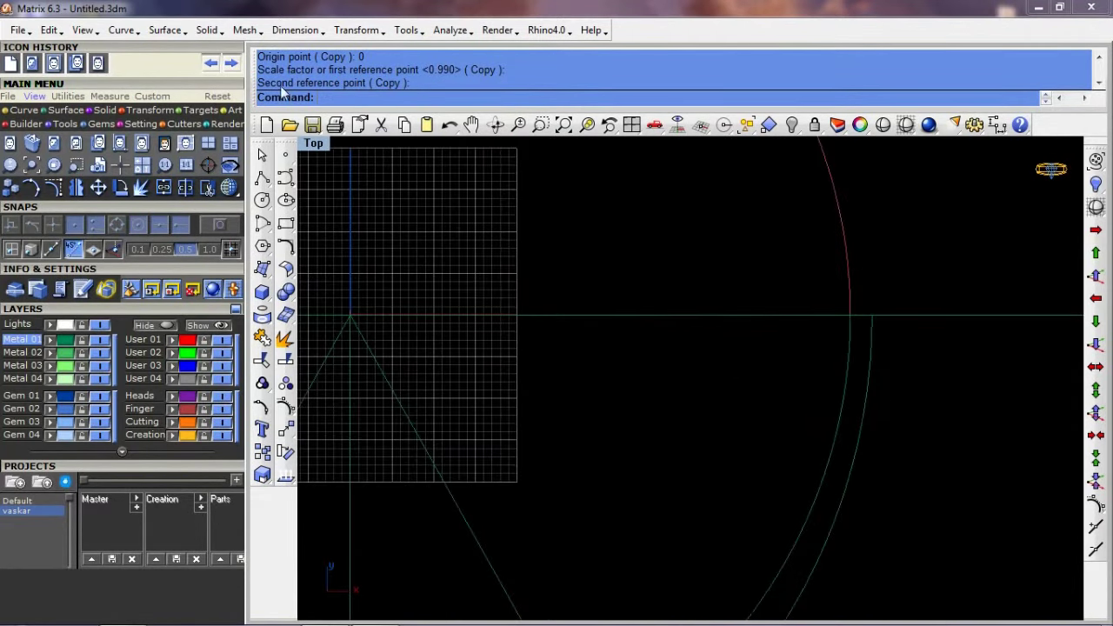
Create a torus of diameter 2.6 and second radius 0.6 centred on the outer arc
{"action": "left_click", "coordinate": [265, 296]}
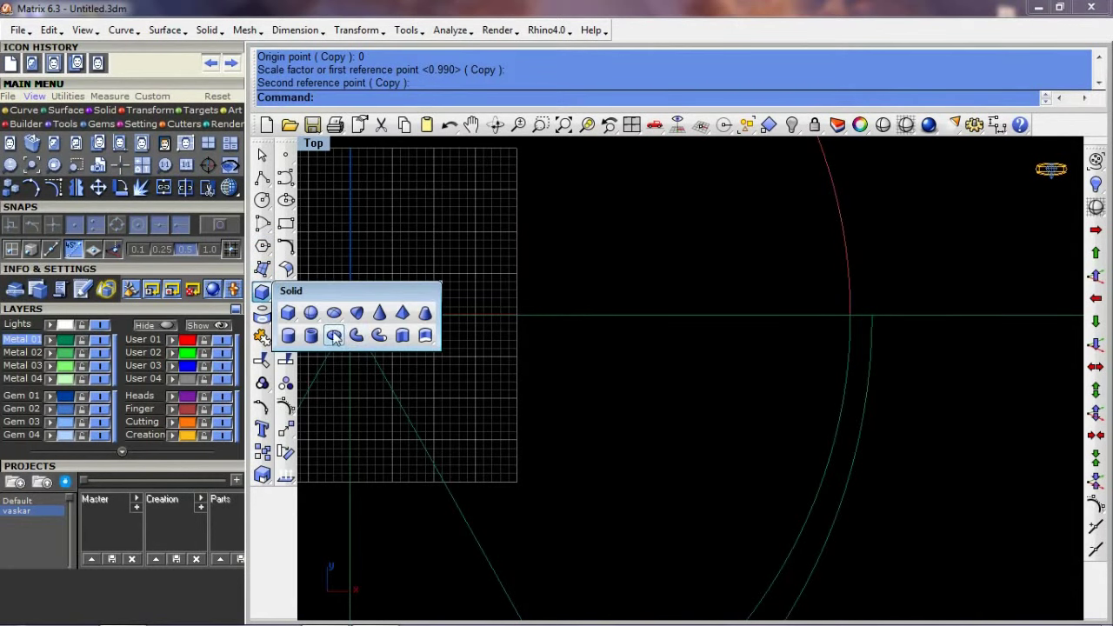
{"action": "left_click", "coordinate": [355, 335]}
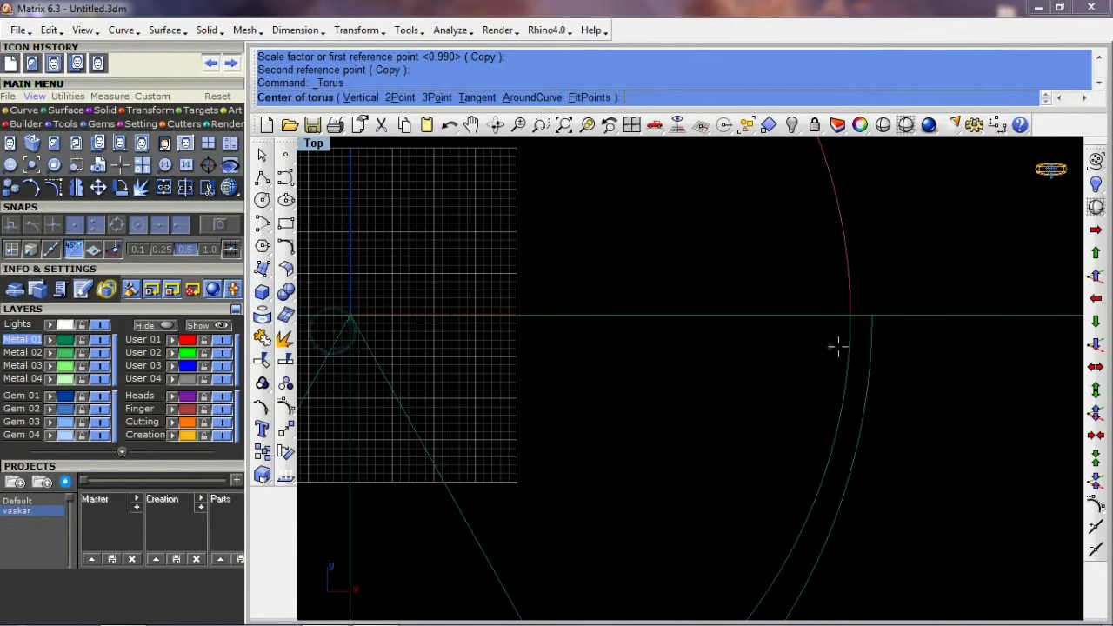
{"action": "left_click", "coordinate": [859, 285]}
{"action": "left_click", "coordinate": [850, 342]}
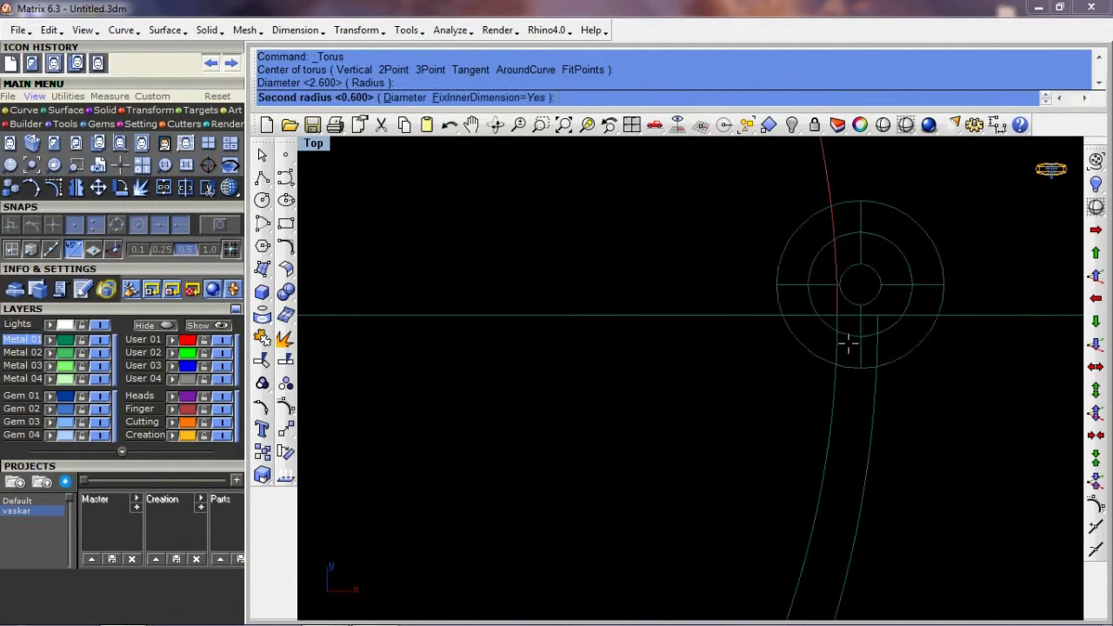
{"action": "left_click", "coordinate": [842, 346]}
{"action": "scroll", "coordinate": [900, 262], "scroll_direction": "up", "scroll_amount": 3}
Move the torus from 0,0,0 to 0,0,-1, lowering it 1 unit along Z
{"action": "type", "text": "4s"}
{"action": "key", "text": "Return"}
{"action": "left_click", "coordinate": [873, 284]}
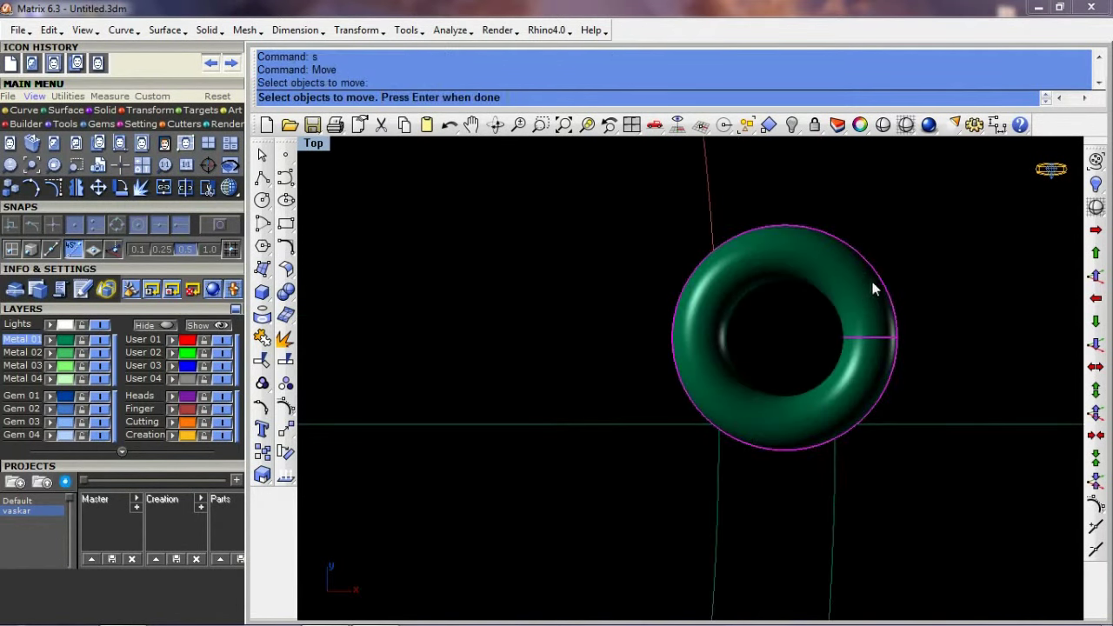
{"action": "left_click", "coordinate": [837, 322]}
{"action": "key", "text": "Return"}
{"action": "left_click", "coordinate": [851, 308]}
{"action": "left_click", "coordinate": [852, 307]}
{"action": "type", "text": "s"}
{"action": "key", "text": "Return"}
{"action": "left_click", "coordinate": [842, 322]}
{"action": "left_click", "coordinate": [830, 327]}
{"action": "left_click", "coordinate": [1096, 343]}
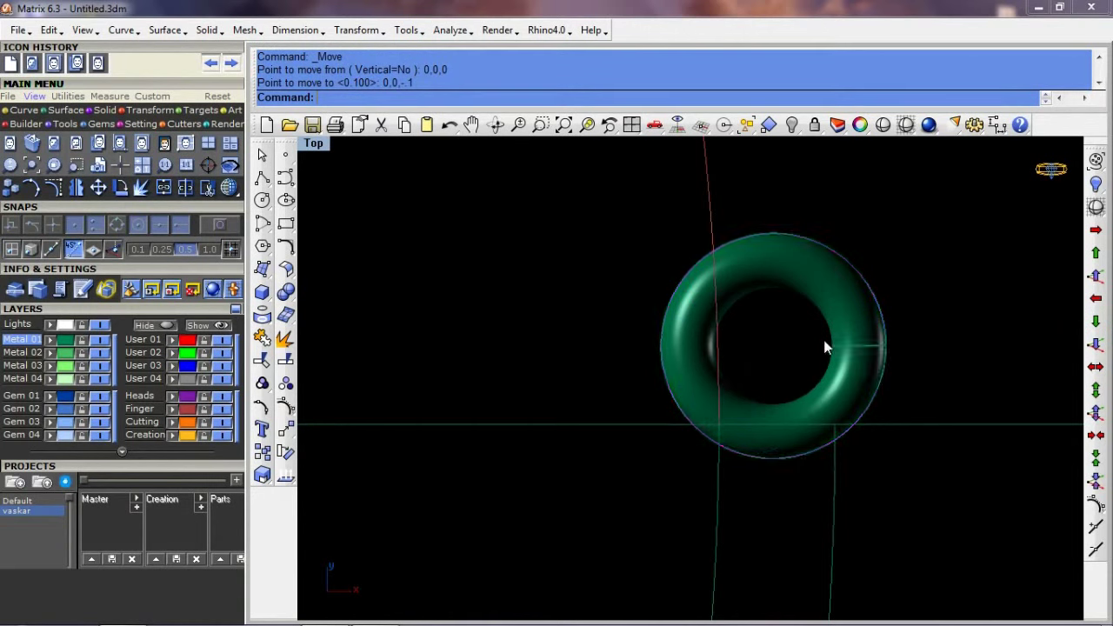
Offset the band's outer arc 1.6 to both sides
{"action": "scroll", "coordinate": [823, 340], "scroll_direction": "up", "scroll_amount": 5}
{"action": "scroll", "coordinate": [560, 424], "scroll_direction": "down", "scroll_amount": 3}
{"action": "scroll", "coordinate": [670, 393], "scroll_direction": "up", "scroll_amount": 4}
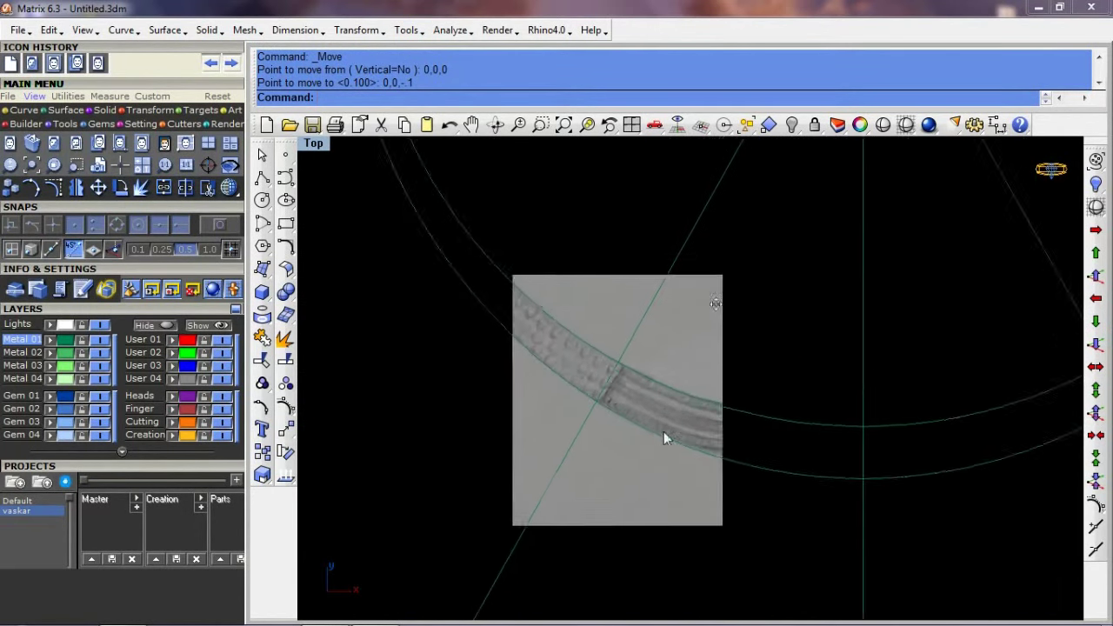
{"action": "scroll", "coordinate": [664, 435], "scroll_direction": "up", "scroll_amount": 1}
{"action": "left_click", "coordinate": [742, 432]}
{"action": "scroll", "coordinate": [843, 436], "scroll_direction": "up", "scroll_amount": 3}
{"action": "scroll", "coordinate": [800, 435], "scroll_direction": "up", "scroll_amount": 2}
{"action": "type", "text": "O"}
{"action": "key", "text": "Return"}
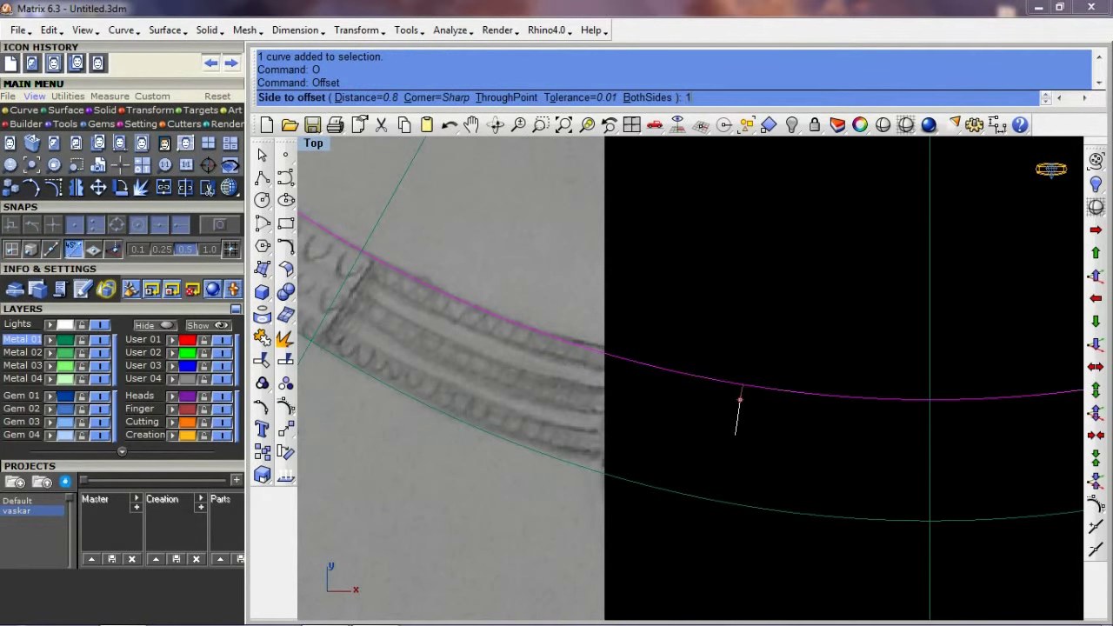
{"action": "key", "text": "Return"}
{"action": "left_click", "coordinate": [732, 435]}
{"action": "left_click", "coordinate": [678, 496]}
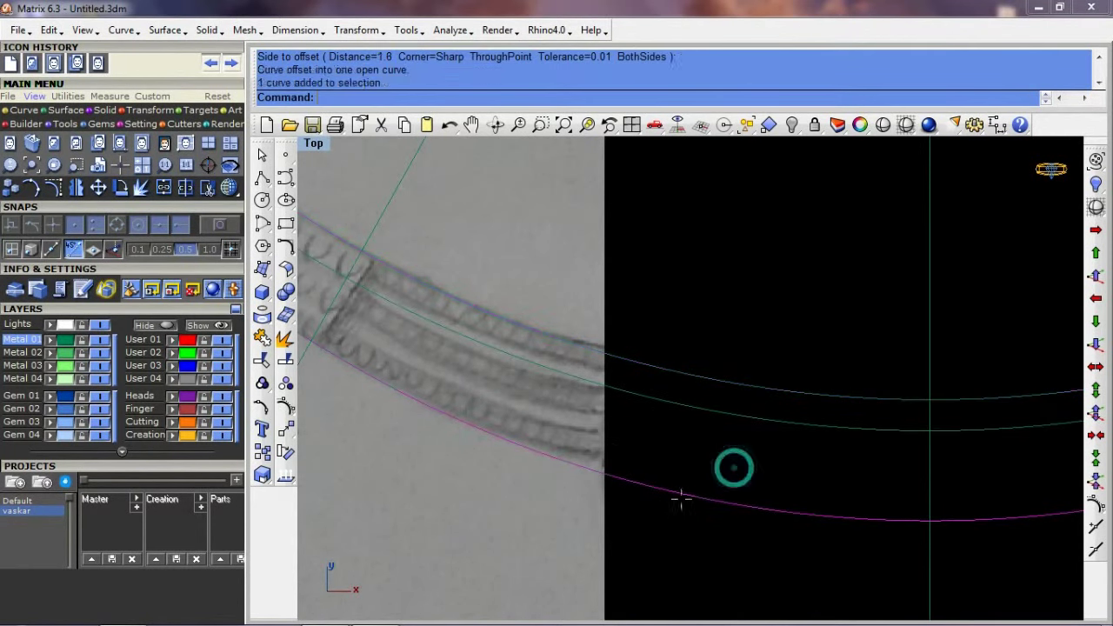
{"action": "key", "text": "Return"}
{"action": "left_click", "coordinate": [733, 440]}
Create a mean centre curve between the two 1.6 offset curves
{"action": "scroll", "coordinate": [710, 493], "scroll_direction": "up", "scroll_amount": 2}
{"action": "left_click", "coordinate": [717, 478]}
{"action": "left_click", "coordinate": [753, 409]}
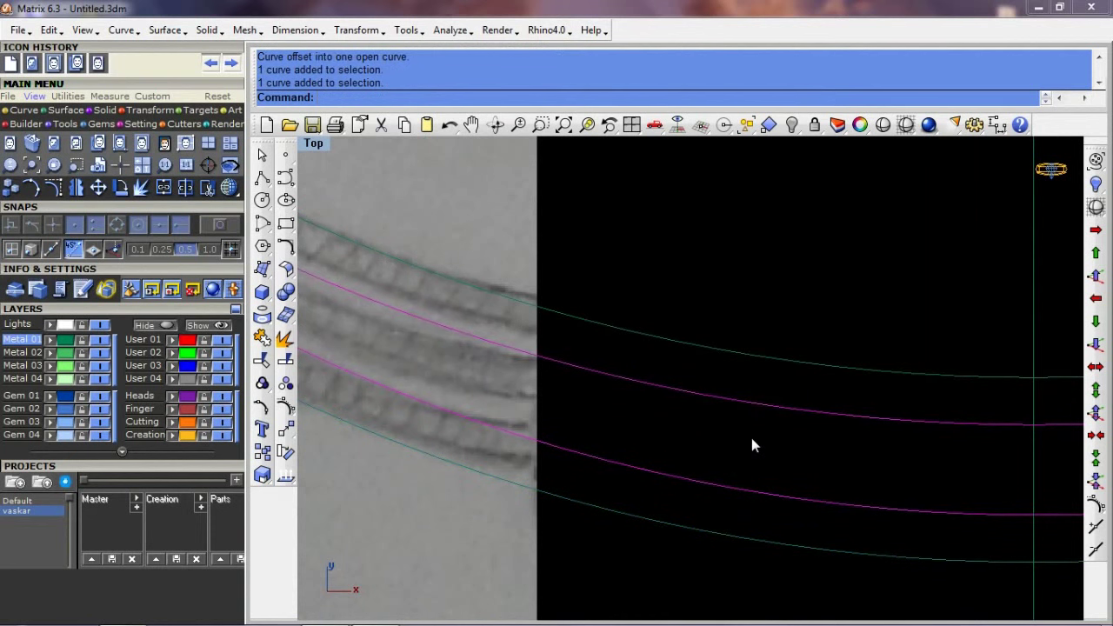
{"action": "type", "text": "mc"}
{"action": "key", "text": "Return"}
Offset the centre curve 0.8 above and below
{"action": "left_click", "coordinate": [751, 426]}
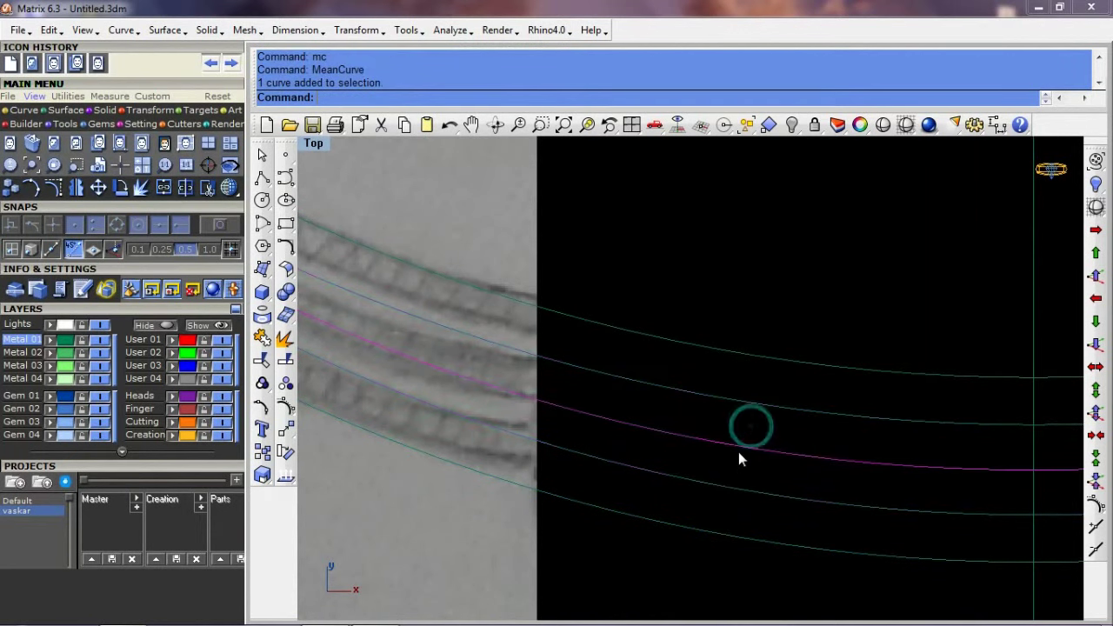
{"action": "type", "text": "o"}
{"action": "key", "text": "Return"}
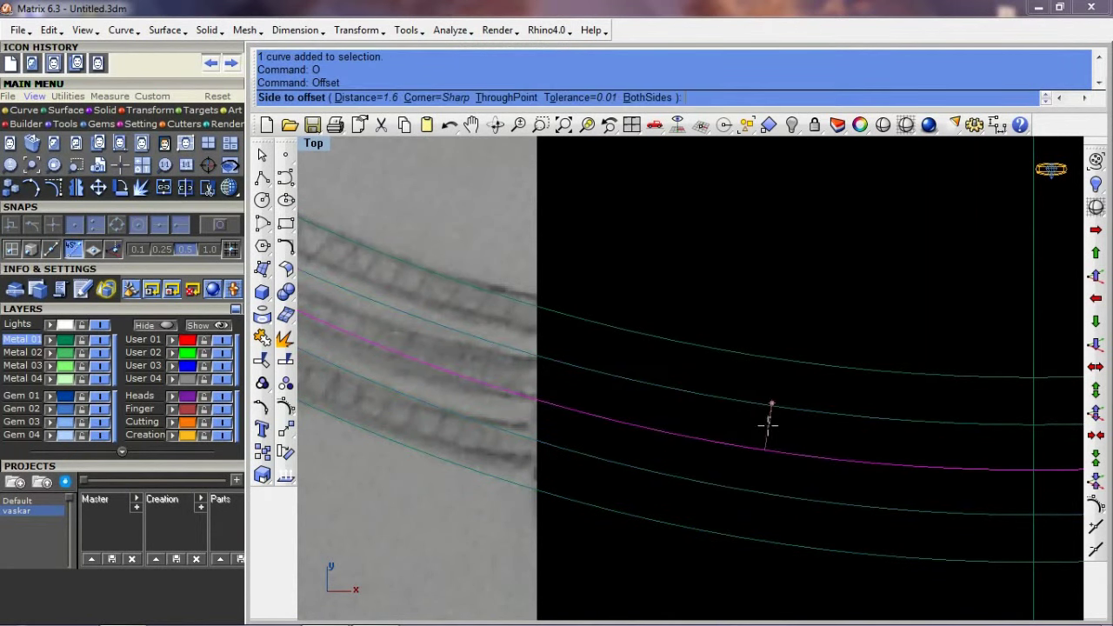
{"action": "key", "text": "Return"}
{"action": "left_click", "coordinate": [764, 406]}
{"action": "key", "text": "Return"}
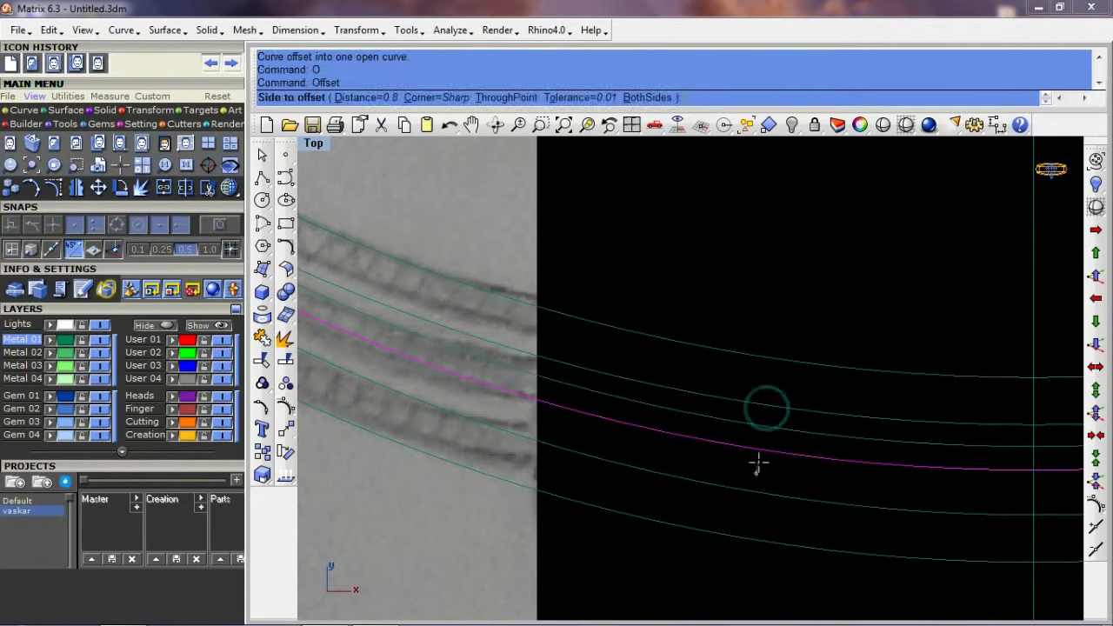
{"action": "left_click", "coordinate": [759, 463]}
Delete the centre curve and frame the whole ring in view
{"action": "key", "text": "Delete"}
{"action": "scroll", "coordinate": [694, 430], "scroll_direction": "down", "scroll_amount": 3}
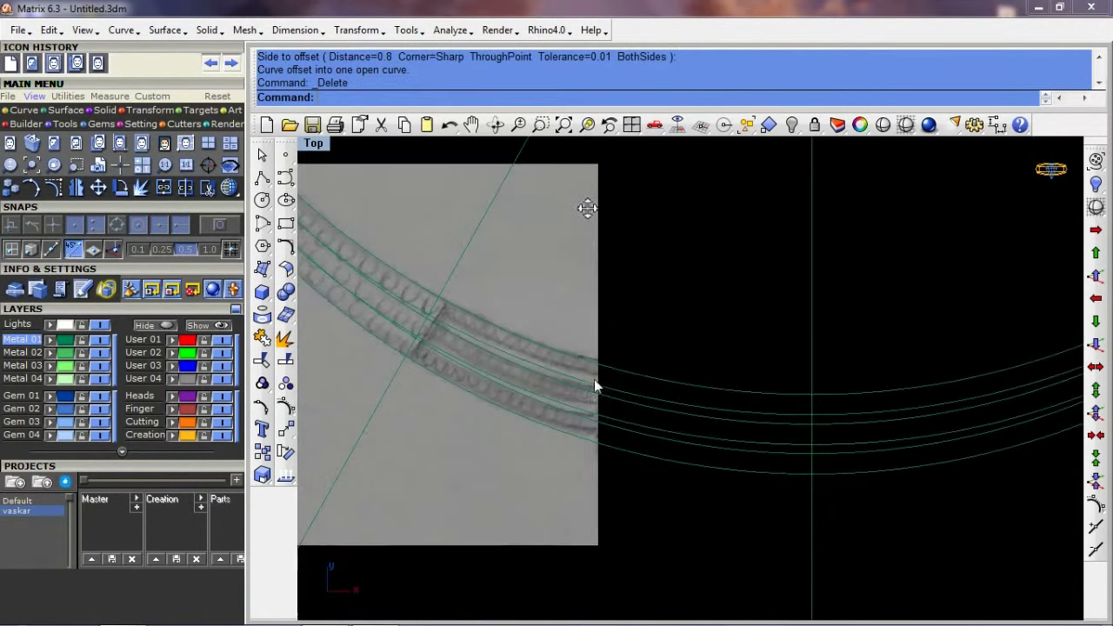
{"action": "scroll", "coordinate": [695, 276], "scroll_direction": "down", "scroll_amount": 2}
{"action": "scroll", "coordinate": [694, 275], "scroll_direction": "down", "scroll_amount": 2}
{"action": "right_click_drag", "start_coordinate": [551, 294], "coordinate": [559, 360]}
{"action": "scroll", "coordinate": [559, 361], "scroll_direction": "down", "scroll_amount": 3}
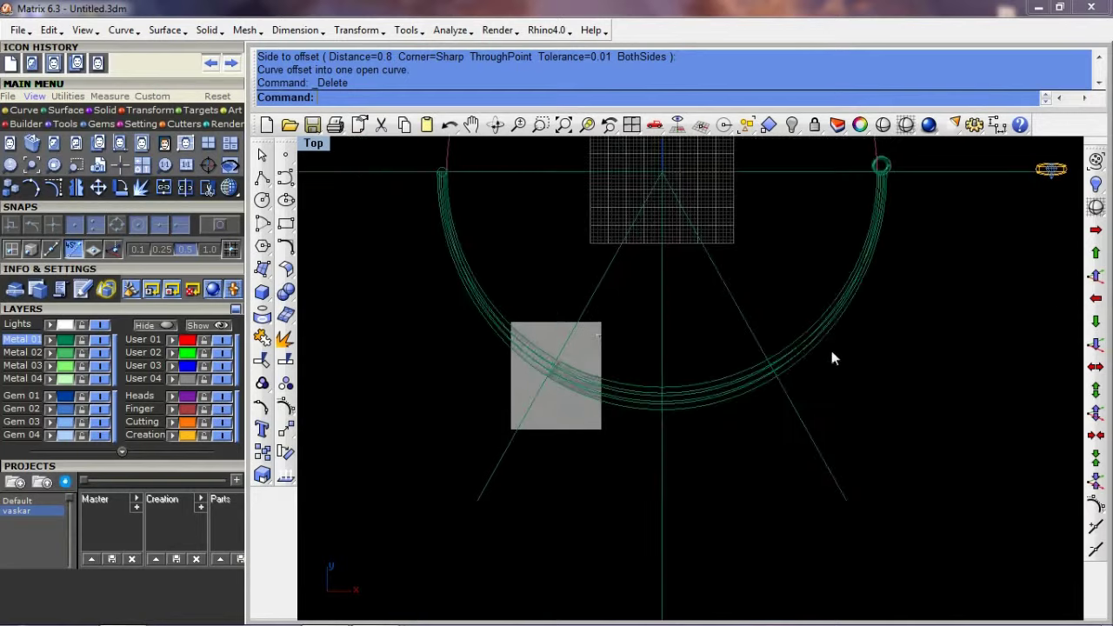
{"action": "right_click_drag", "start_coordinate": [827, 330], "coordinate": [750, 381]}
{"action": "scroll", "coordinate": [626, 457], "scroll_direction": "up", "scroll_amount": 2}
{"action": "scroll", "coordinate": [625, 457], "scroll_direction": "up", "scroll_amount": 2}
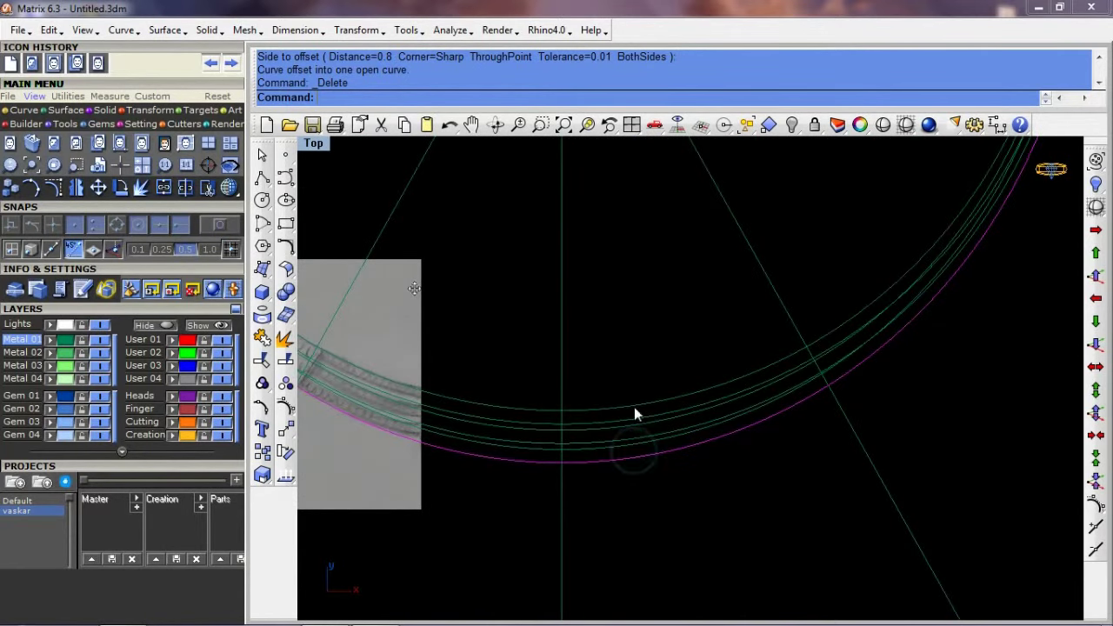
{"action": "scroll", "coordinate": [635, 414], "scroll_direction": "down", "scroll_amount": 2}
{"action": "scroll", "coordinate": [689, 382], "scroll_direction": "down", "scroll_amount": 2}
{"action": "right_click_drag", "start_coordinate": [762, 390], "coordinate": [721, 308]}
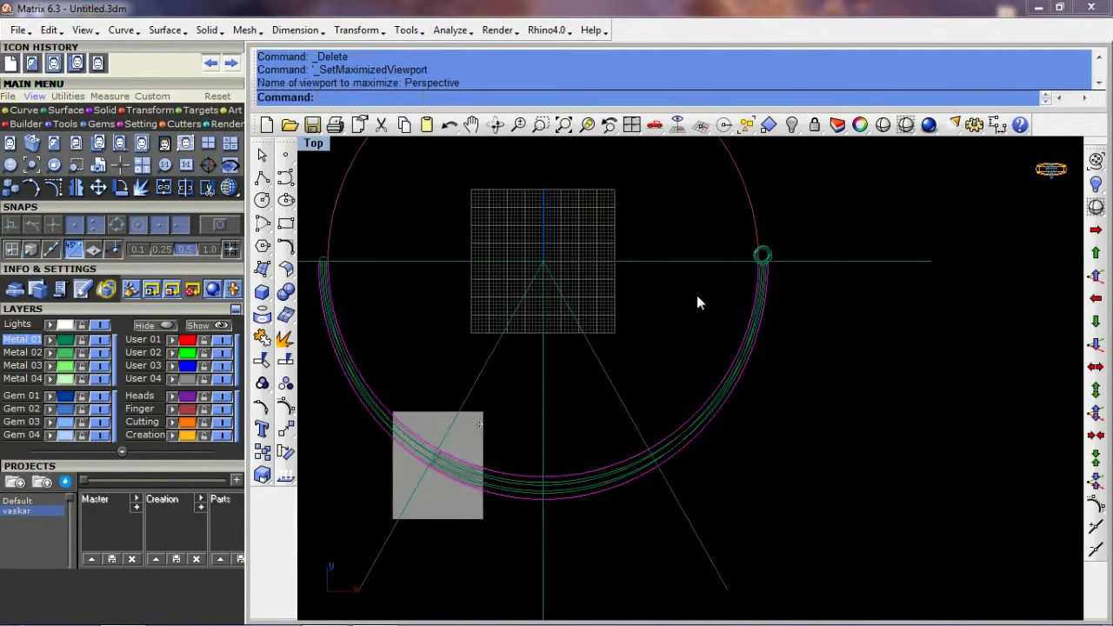
Maximize the Perspective view and isolate the two hidden curves with HideSwap
{"action": "key", "text": "ctrl+F4"}
{"action": "mouse_move", "coordinate": [834, 380]}
{"action": "right_mouse_down"}
{"action": "mouse_move", "coordinate": [664, 363]}
{"action": "mouse_move", "coordinate": [571, 312]}
{"action": "right_mouse_up"}
{"action": "key", "text": "ctrl+shift+h"}
Draw end-snapped connecting curves joining the two arcs at both ends
{"action": "left_click", "coordinate": [285, 178]}
{"action": "right_click_drag", "start_coordinate": [638, 331], "coordinate": [569, 345]}
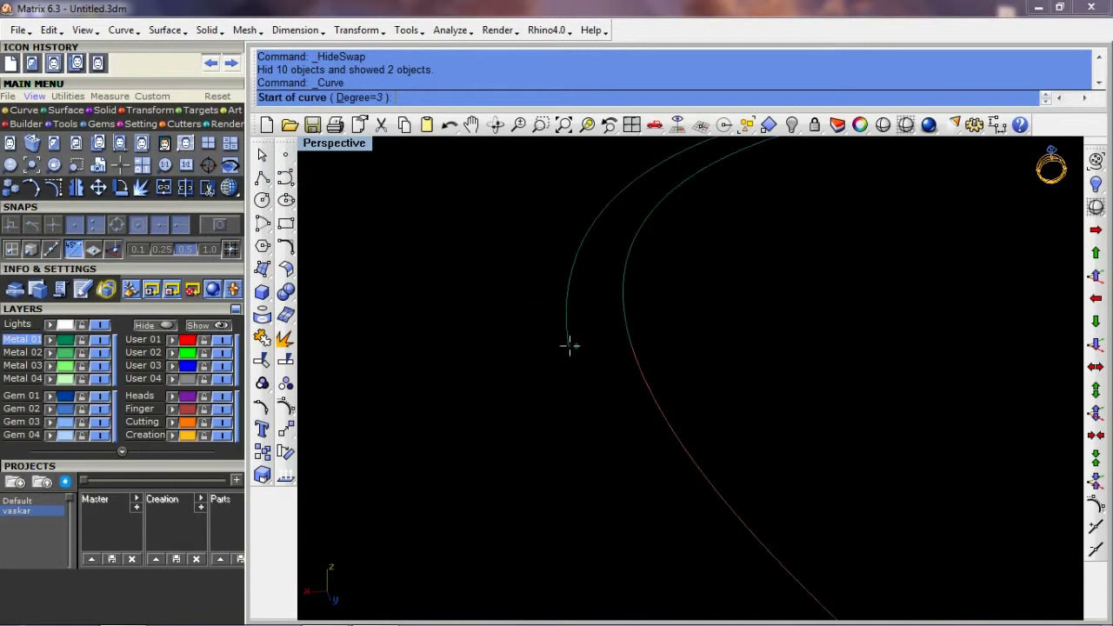
{"action": "left_click", "coordinate": [571, 347]}
{"action": "left_click", "coordinate": [635, 346]}
{"action": "key", "text": "Return"}
{"action": "mouse_move", "coordinate": [546, 330]}
{"action": "right_mouse_down"}
{"action": "mouse_move", "coordinate": [870, 331]}
{"action": "mouse_move", "coordinate": [790, 320]}
{"action": "right_mouse_up"}
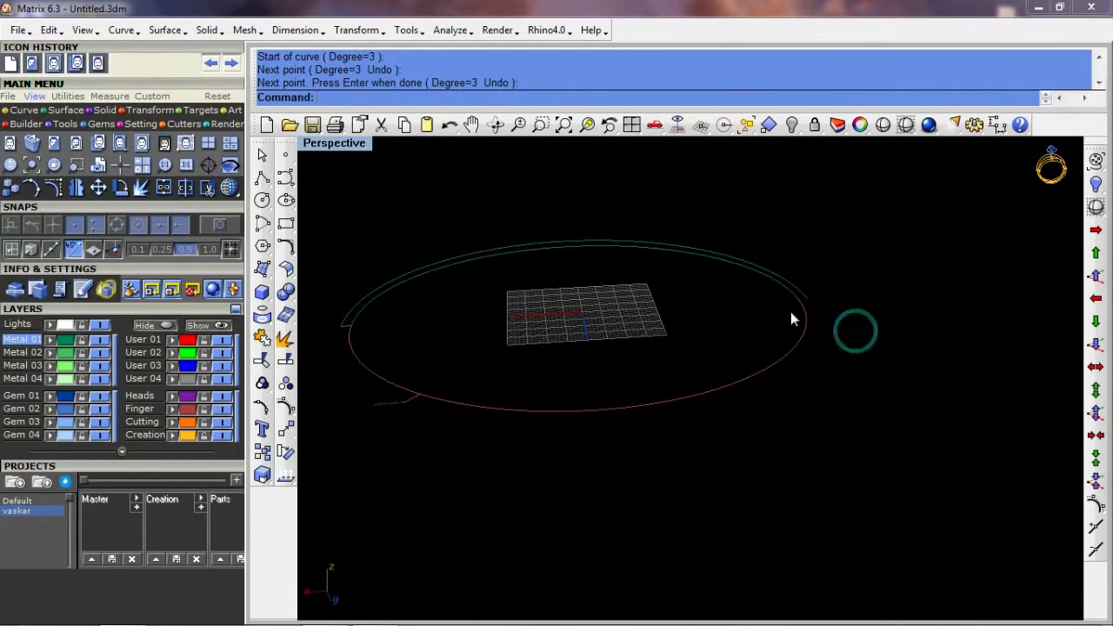
{"action": "scroll", "coordinate": [791, 320], "scroll_direction": "up", "scroll_amount": 1}
{"action": "scroll", "coordinate": [825, 338], "scroll_direction": "up", "scroll_amount": 4}
{"action": "key", "text": "Return"}
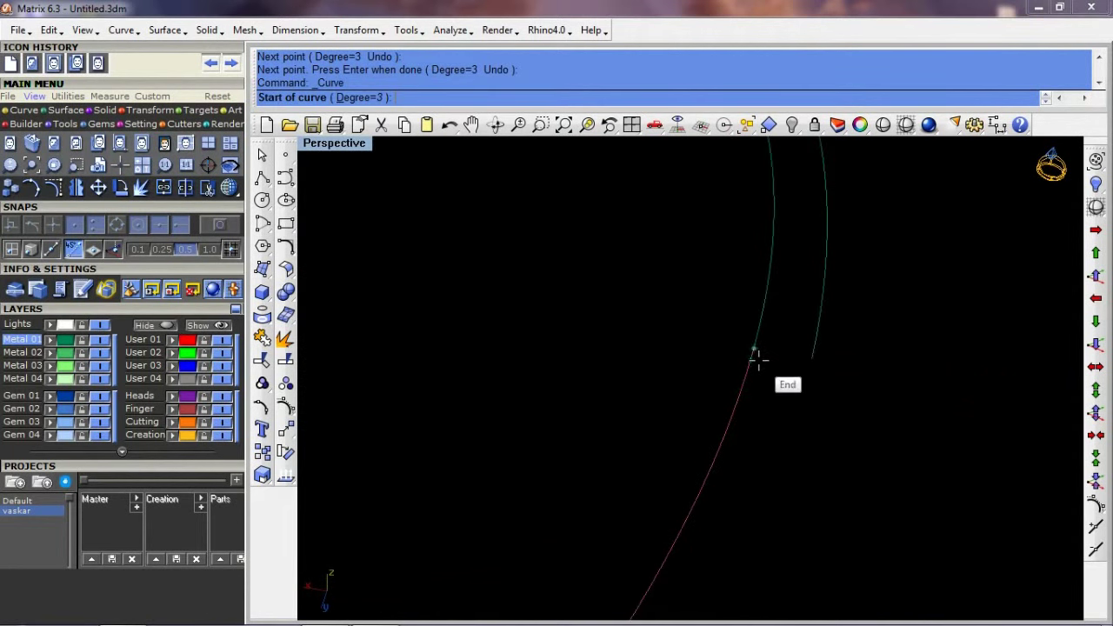
{"action": "left_click", "coordinate": [754, 351]}
{"action": "left_click", "coordinate": [811, 356]}
Finish the second connecting segment, rebuild it, and raise its two middle control points into an arch
{"action": "key", "text": "Return"}
{"action": "left_click", "coordinate": [792, 356]}
{"action": "mouse_move", "coordinate": [792, 356]}
{"action": "right_mouse_down"}
{"action": "mouse_move", "coordinate": [805, 323]}
{"action": "mouse_move", "coordinate": [748, 342]}
{"action": "right_mouse_up"}
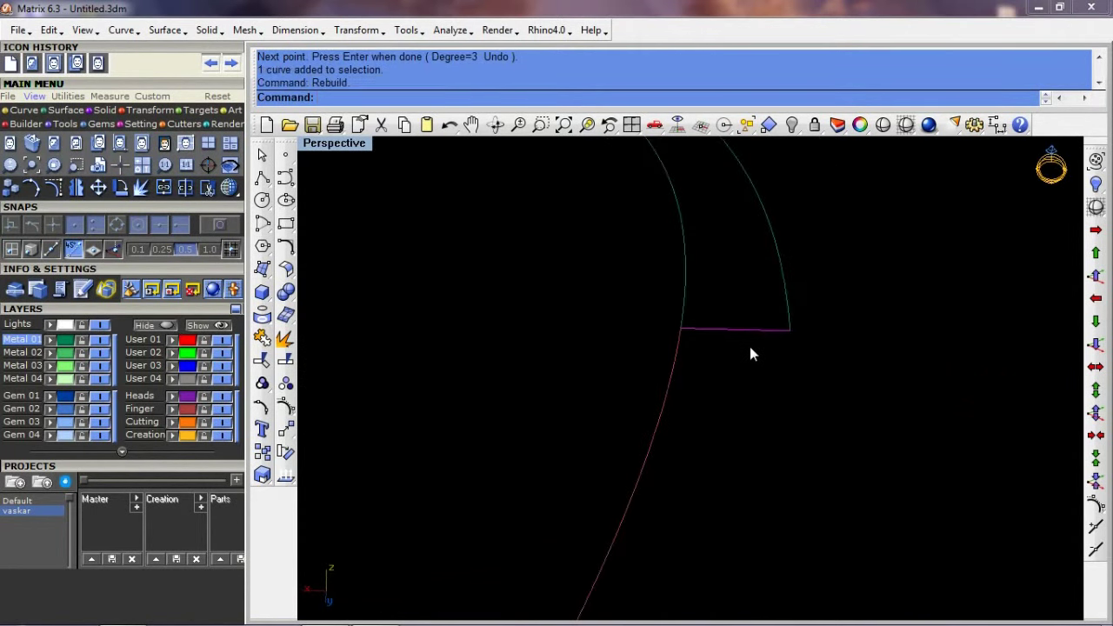
{"action": "left_click", "coordinate": [735, 393]}
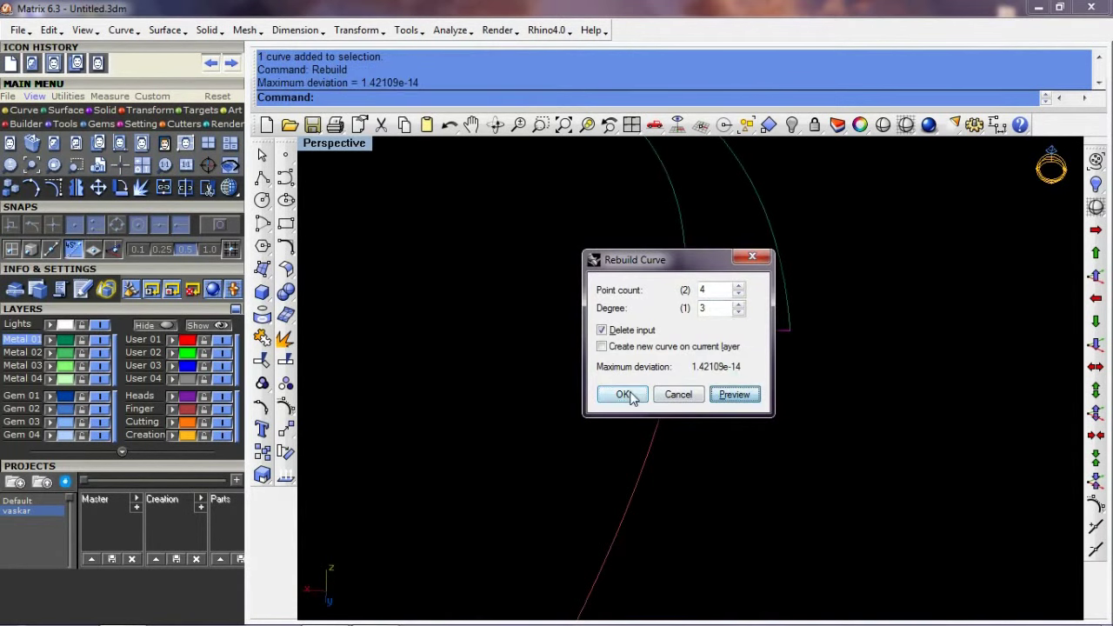
{"action": "left_click", "coordinate": [628, 394]}
{"action": "left_click_drag", "start_coordinate": [766, 310], "coordinate": [764, 310]}
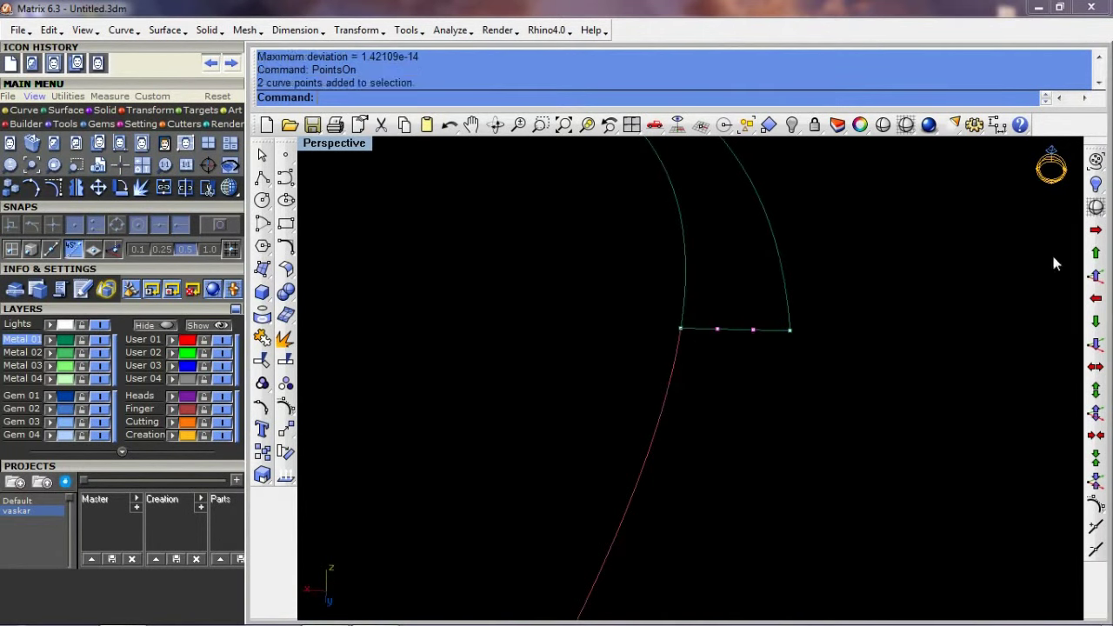
{"action": "left_click", "coordinate": [1098, 276]}
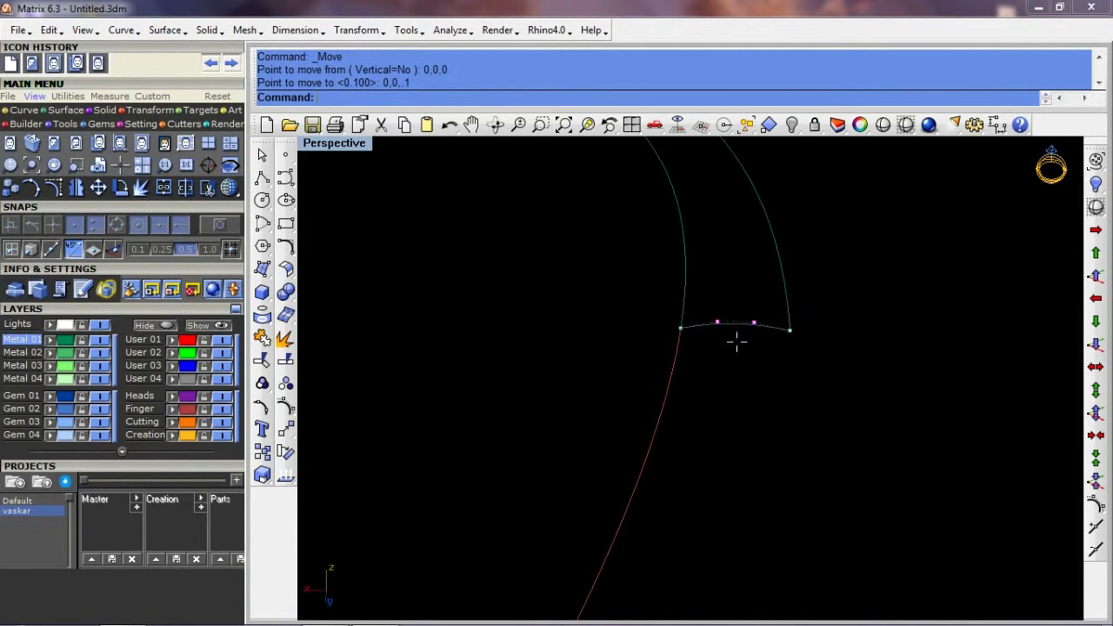
Rebuild the short corner curve as degree 3 and select its two middle control points
{"action": "scroll", "coordinate": [808, 352], "scroll_direction": "down", "scroll_amount": 5}
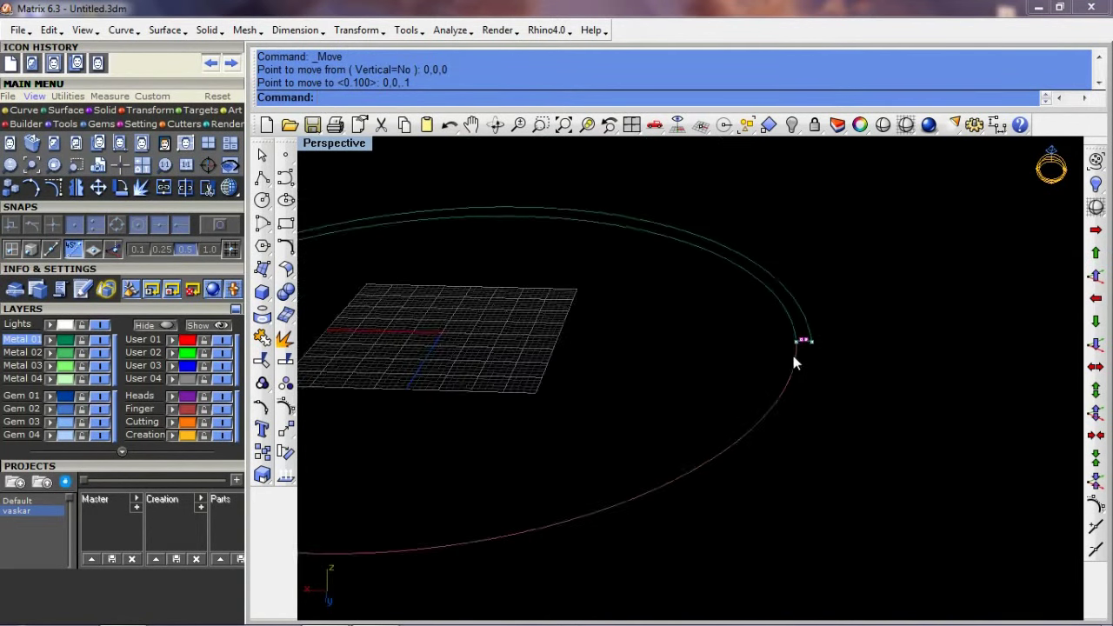
{"action": "scroll", "coordinate": [803, 348], "scroll_direction": "up", "scroll_amount": 2}
{"action": "scroll", "coordinate": [803, 352], "scroll_direction": "up", "scroll_amount": 2}
{"action": "scroll", "coordinate": [802, 352], "scroll_direction": "up", "scroll_amount": 1}
{"action": "scroll", "coordinate": [803, 353], "scroll_direction": "down", "scroll_amount": 3}
{"action": "scroll", "coordinate": [800, 353], "scroll_direction": "down", "scroll_amount": 2}
{"action": "scroll", "coordinate": [540, 360], "scroll_direction": "up", "scroll_amount": 2}
{"action": "scroll", "coordinate": [617, 347], "scroll_direction": "up", "scroll_amount": 2}
{"action": "scroll", "coordinate": [603, 344], "scroll_direction": "up", "scroll_amount": 2}
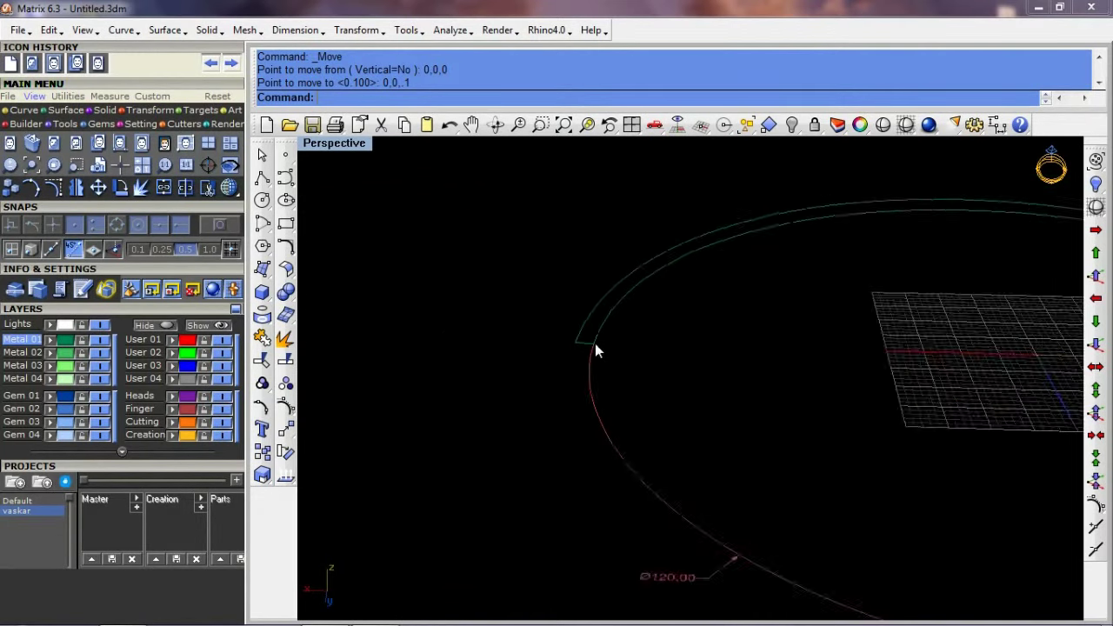
{"action": "scroll", "coordinate": [595, 343], "scroll_direction": "up", "scroll_amount": 3}
{"action": "left_click", "coordinate": [579, 340]}
{"action": "type", "text": "rebuild"}
{"action": "key", "text": "Return"}
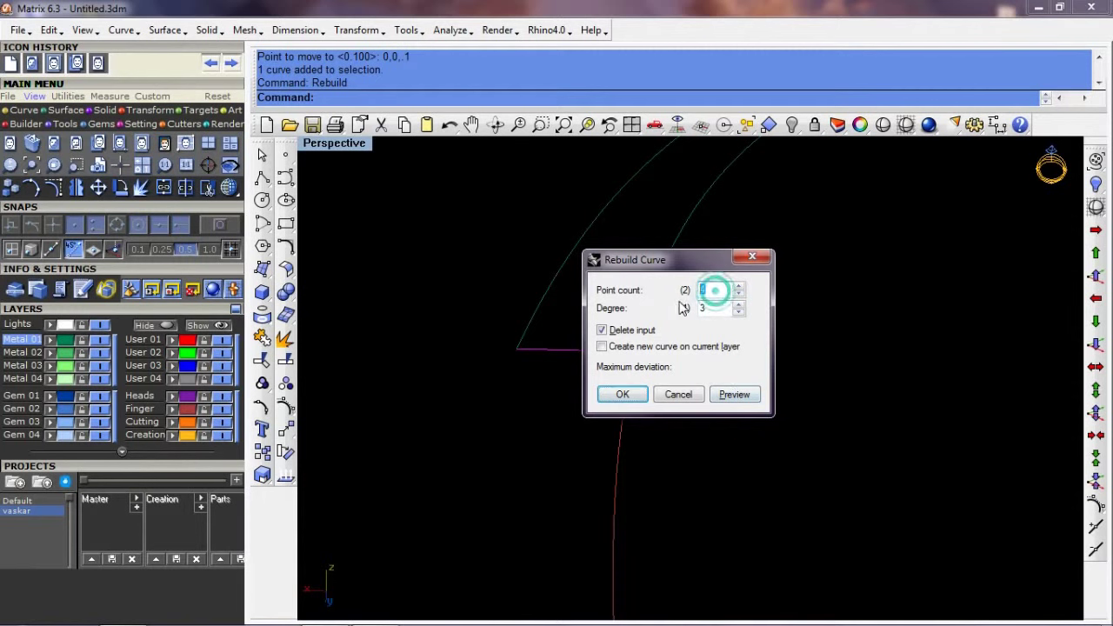
{"action": "left_click", "coordinate": [735, 394]}
{"action": "left_click", "coordinate": [622, 394]}
{"action": "key", "text": "F10"}
{"action": "left_click_drag", "start_coordinate": [546, 380], "coordinate": [592, 348]}
Select both ring curves and maximize the Top viewport
{"action": "scroll", "coordinate": [599, 348], "scroll_direction": "down", "scroll_amount": 3}
{"action": "scroll", "coordinate": [641, 354], "scroll_direction": "down", "scroll_amount": 3}
{"action": "left_click", "coordinate": [824, 241]}
{"action": "key", "text": "ctrl+F1"}
{"action": "scroll", "coordinate": [757, 339], "scroll_direction": "down", "scroll_amount": 4}
Draw a vertical line from the origin 0 straight down below the ring
{"action": "scroll", "coordinate": [678, 426], "scroll_direction": "up", "scroll_amount": 2}
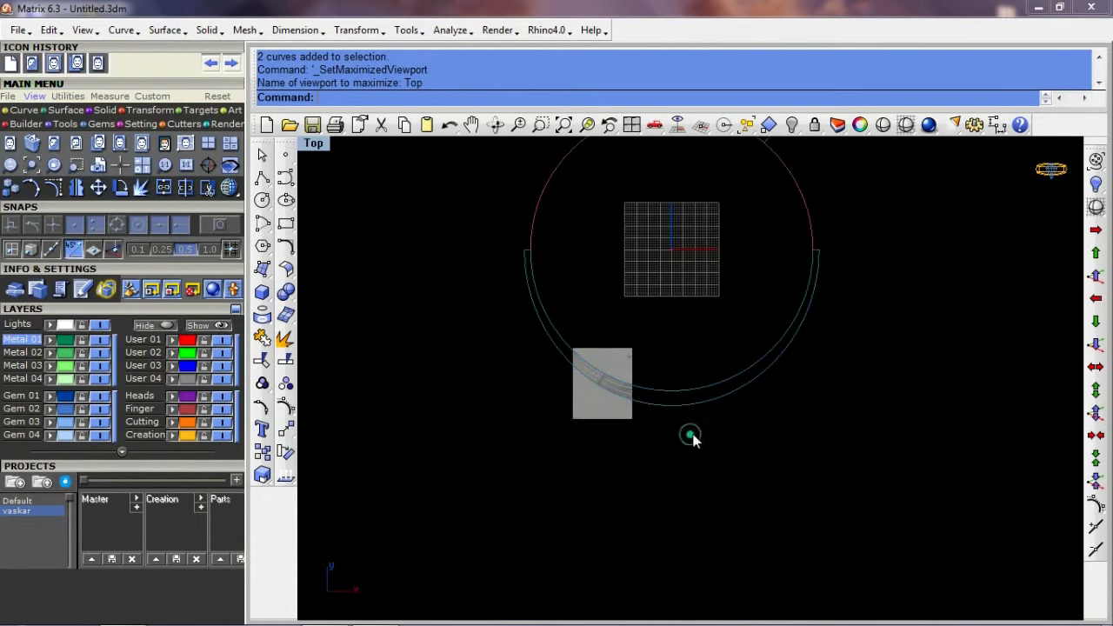
{"action": "type", "text": "ine"}
{"action": "key", "text": "Return"}
{"action": "type", "text": "0"}
{"action": "key", "text": "Return"}
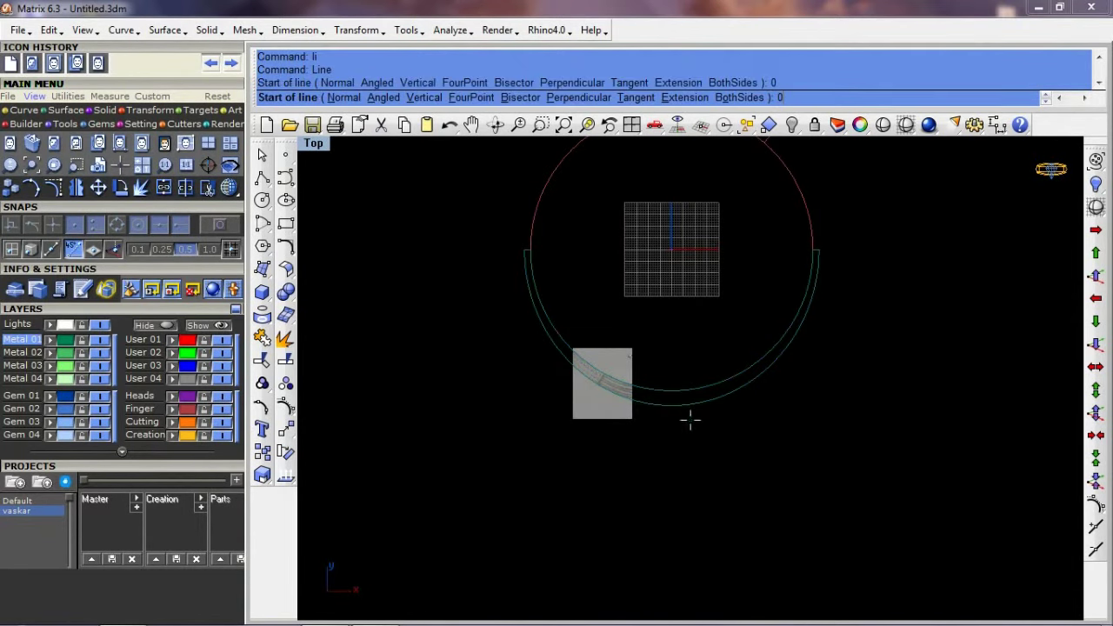
{"action": "left_click", "coordinate": [692, 502]}
Split both ring curves with the line and delete the right halves and leftover arc
{"action": "scroll", "coordinate": [730, 348], "scroll_direction": "up", "scroll_amount": 2}
{"action": "left_click_drag", "start_coordinate": [732, 348], "coordinate": [693, 427]}
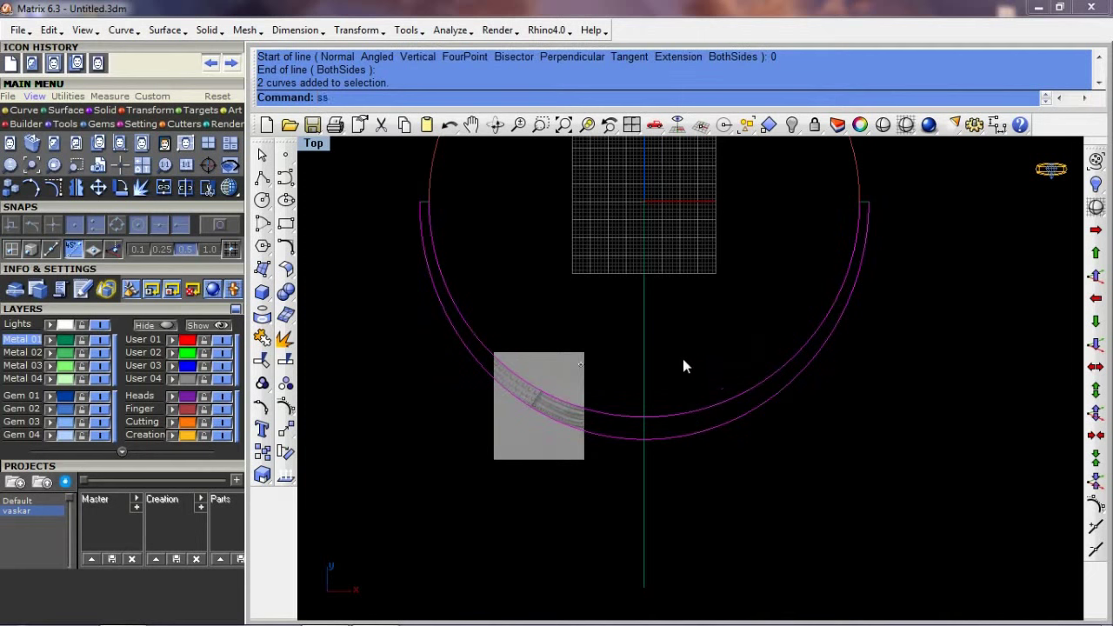
{"action": "right_click", "coordinate": [681, 323]}
{"action": "right_click", "coordinate": [764, 337]}
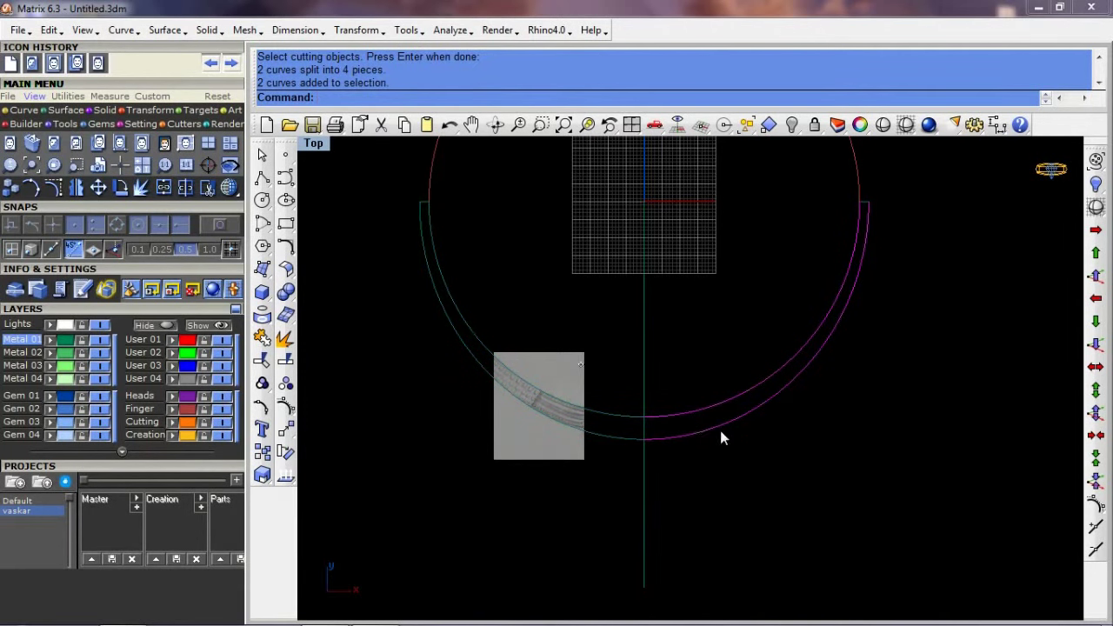
{"action": "key", "text": "Delete"}
{"action": "left_click_drag", "start_coordinate": [800, 335], "coordinate": [901, 182]}
{"action": "key", "text": "Delete"}
Swap hidden and visible objects and view the ring from above in maximized Perspective
{"action": "right_click_drag", "start_coordinate": [545, 316], "coordinate": [560, 397]}
{"action": "left_click_drag", "start_coordinate": [684, 303], "coordinate": [600, 360]}
{"action": "key", "text": "ctrl+shift+h"}
{"action": "key", "text": "ctrl+shift+h"}
{"action": "key", "text": "ctrl+F4"}
{"action": "mouse_move", "coordinate": [710, 327]}
{"action": "right_mouse_down"}
{"action": "mouse_move", "coordinate": [780, 392]}
{"action": "mouse_move", "coordinate": [735, 284]}
{"action": "mouse_move", "coordinate": [640, 256]}
{"action": "mouse_move", "coordinate": [540, 449]}
{"action": "right_mouse_up"}
{"action": "scroll", "coordinate": [530, 521], "scroll_direction": "up", "scroll_amount": 3}
{"action": "scroll", "coordinate": [522, 557], "scroll_direction": "up", "scroll_amount": 2}
{"action": "scroll", "coordinate": [461, 467], "scroll_direction": "up", "scroll_amount": 1}
Draw a curve from the inner rail's end to the outer rail's end, rebuilt with 4 points, degree 3
{"action": "left_click", "coordinate": [284, 179]}
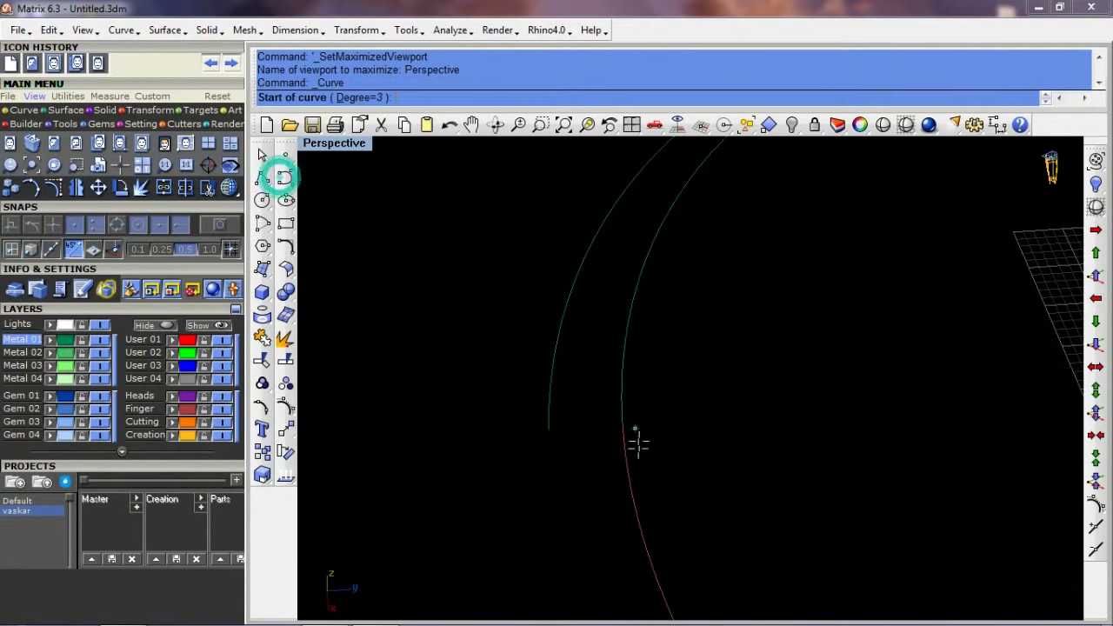
{"action": "left_click", "coordinate": [502, 416]}
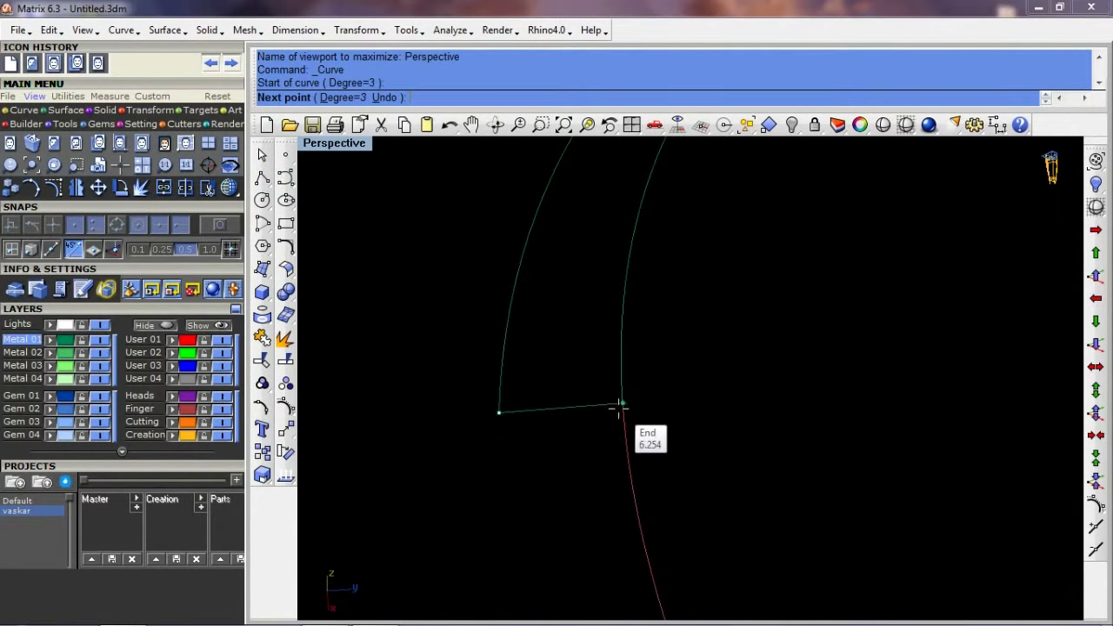
{"action": "left_click", "coordinate": [617, 405]}
{"action": "key", "text": "Return"}
{"action": "mouse_move", "coordinate": [559, 464]}
{"action": "right_mouse_down"}
{"action": "mouse_move", "coordinate": [568, 355]}
{"action": "mouse_move", "coordinate": [551, 446]}
{"action": "right_mouse_up"}
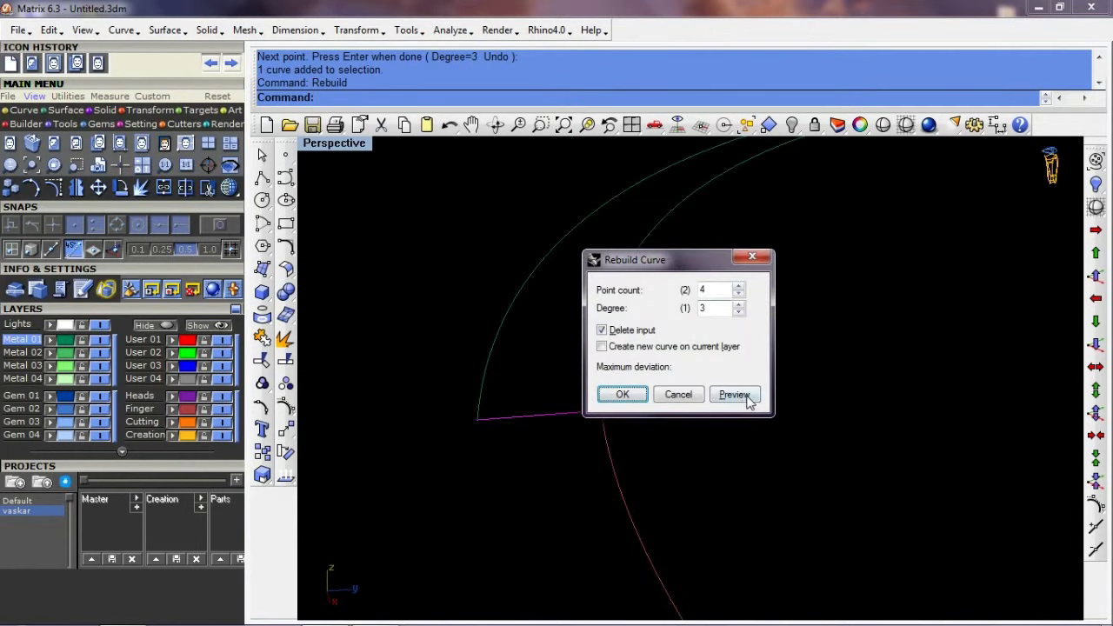
{"action": "left_click", "coordinate": [733, 395]}
{"action": "left_click", "coordinate": [624, 394]}
Lift the curve's two middle control points 1 unit so it arches, then select it
{"action": "key", "text": "F10"}
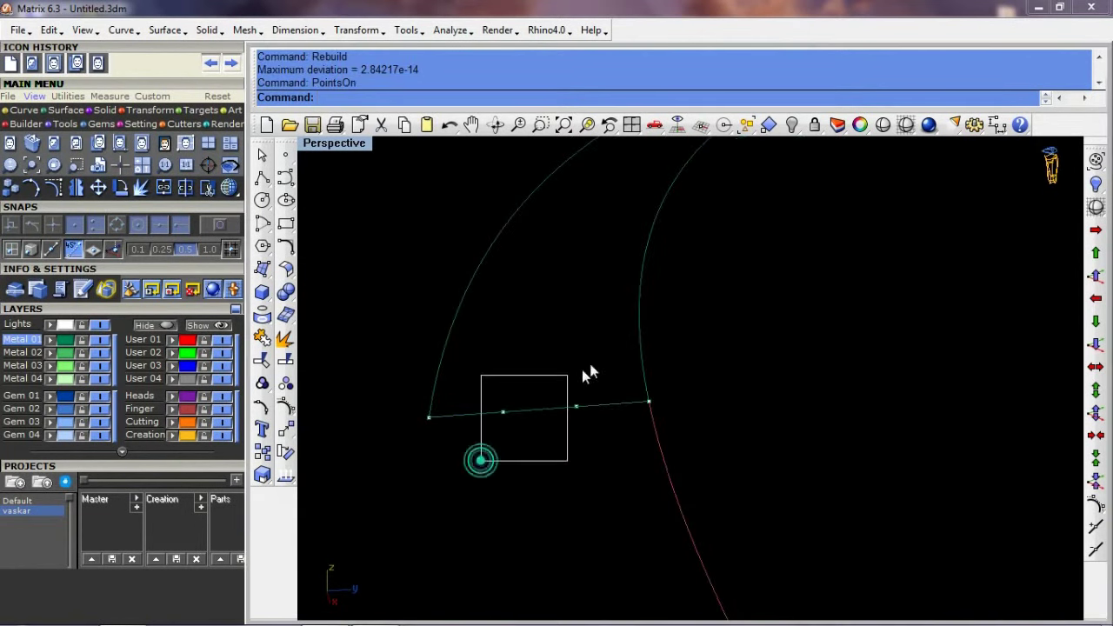
{"action": "left_click_drag", "start_coordinate": [582, 366], "coordinate": [584, 367]}
{"action": "left_click", "coordinate": [1098, 298]}
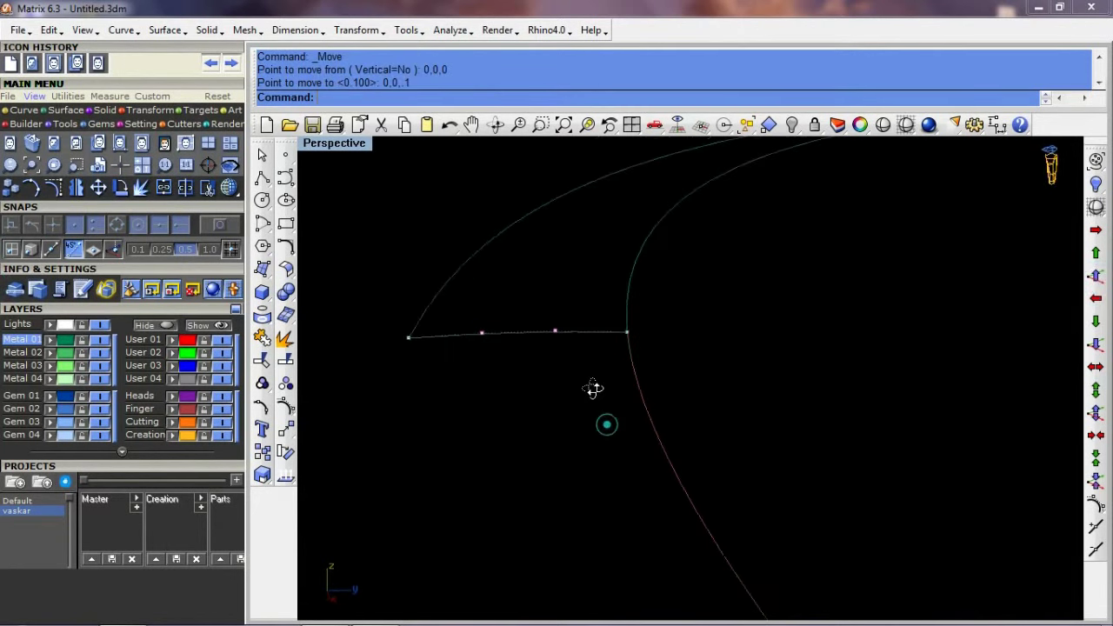
{"action": "left_click", "coordinate": [609, 424]}
{"action": "key", "text": "Return"}
{"action": "key", "text": "Return"}
{"action": "key", "text": "Return"}
{"action": "key", "text": "Return"}
{"action": "key", "text": "Return"}
{"action": "key", "text": "Return"}
{"action": "mouse_move", "coordinate": [577, 369]}
{"action": "right_mouse_down"}
{"action": "mouse_move", "coordinate": [597, 385]}
{"action": "mouse_move", "coordinate": [625, 338]}
{"action": "right_mouse_up"}
{"action": "left_click_drag", "start_coordinate": [599, 380], "coordinate": [600, 376]}
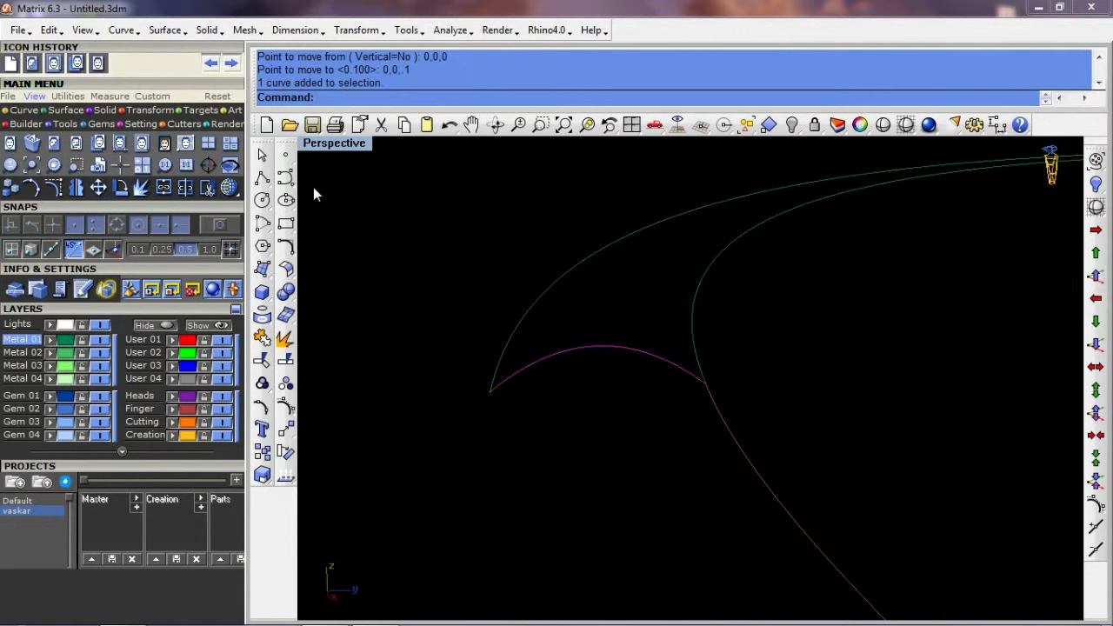
{"action": "left_click", "coordinate": [261, 223]}
{"action": "left_click", "coordinate": [403, 97]}
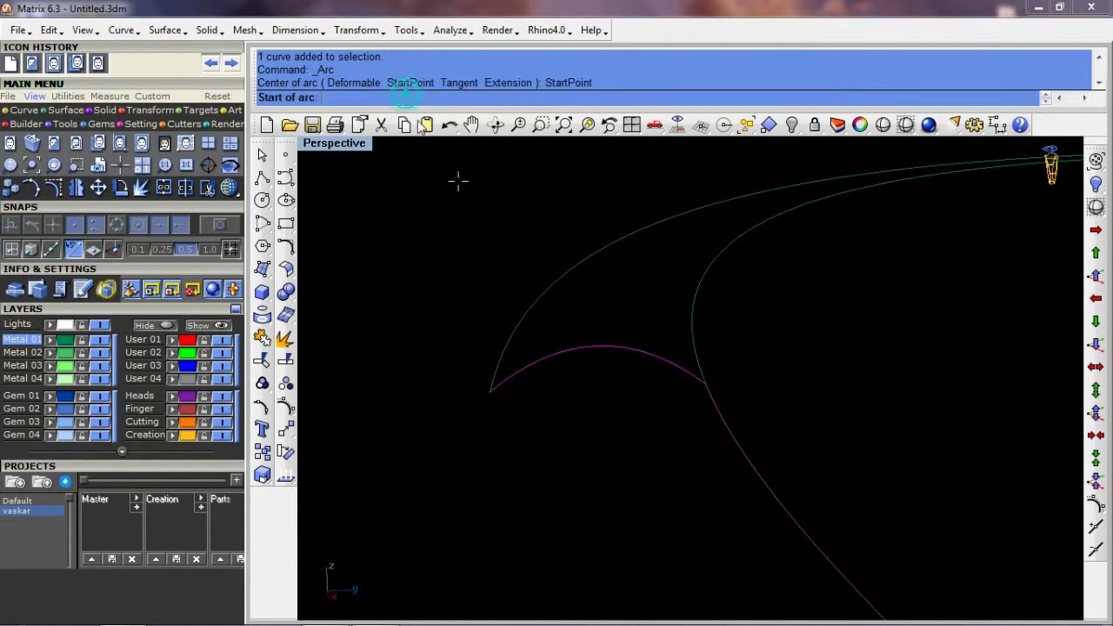
{"action": "left_click", "coordinate": [491, 396]}
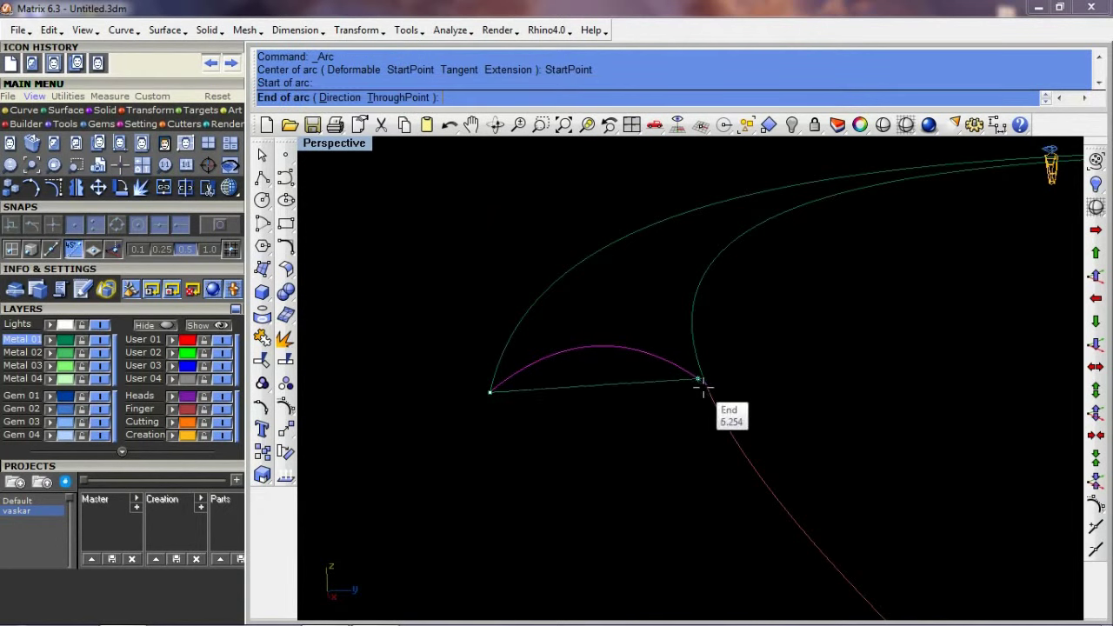
{"action": "left_click", "coordinate": [705, 383]}
{"action": "left_click", "coordinate": [598, 344]}
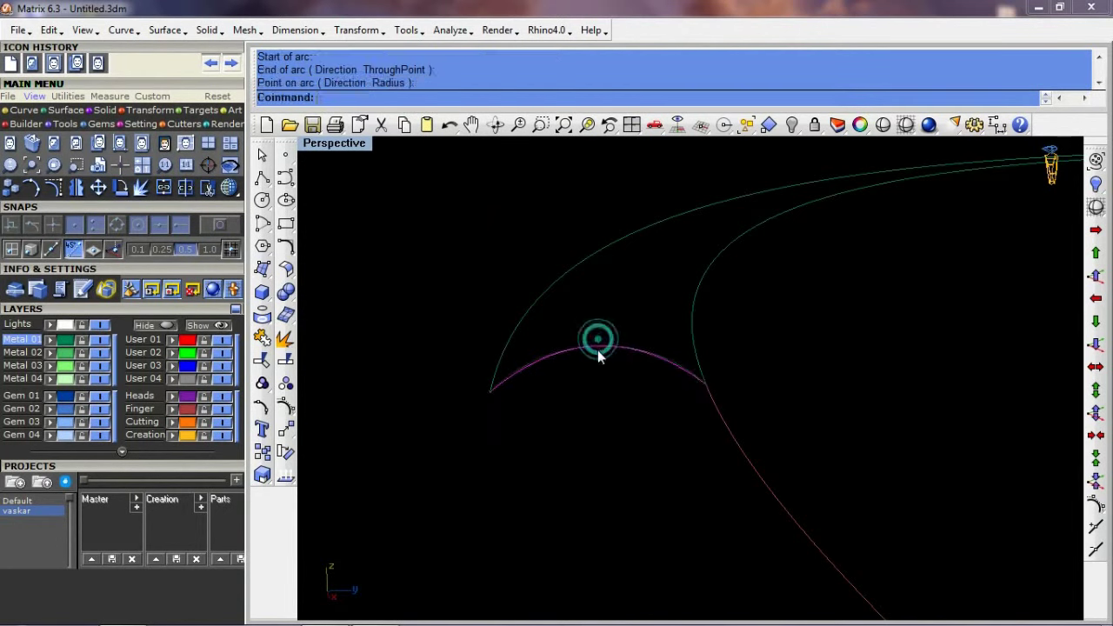
{"action": "key", "text": "Delete"}
{"action": "right_click_drag", "start_coordinate": [609, 442], "coordinate": [639, 395]}
{"action": "left_click_drag", "start_coordinate": [523, 473], "coordinate": [524, 475]}
{"action": "left_click_drag", "start_coordinate": [909, 273], "coordinate": [777, 380]}
{"action": "type", "text": "sweep2"}
{"action": "key", "text": "Return"}
{"action": "key", "text": "Return"}
{"action": "mouse_move", "coordinate": [601, 414]}
{"action": "right_mouse_down"}
{"action": "mouse_move", "coordinate": [829, 486]}
{"action": "mouse_move", "coordinate": [560, 505]}
{"action": "mouse_move", "coordinate": [927, 485]}
{"action": "mouse_move", "coordinate": [834, 487]}
{"action": "right_mouse_up"}
{"action": "type", "text": "d"}
{"action": "key", "text": "Return"}
{"action": "scroll", "coordinate": [601, 410], "scroll_direction": "up", "scroll_amount": 5}
{"action": "type", "text": "hide"}
{"action": "key", "text": "Return"}
{"action": "key", "text": "ctrl+shift+h"}
{"action": "right_click_drag", "start_coordinate": [805, 437], "coordinate": [798, 493]}
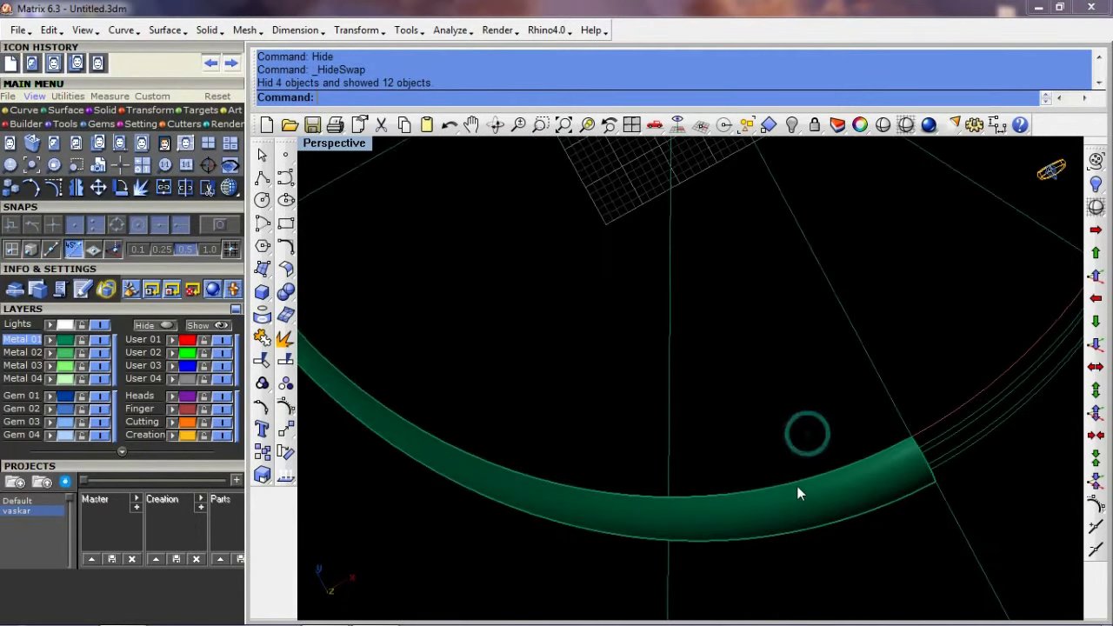
{"action": "key", "text": "ctrl+F1"}
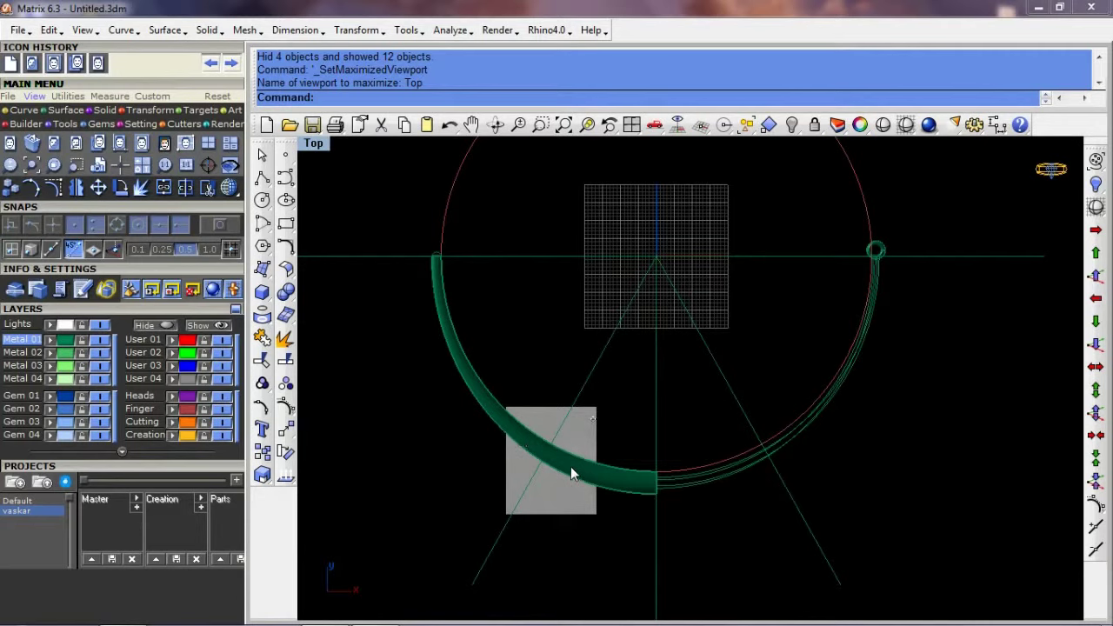
{"action": "scroll", "coordinate": [571, 473], "scroll_direction": "up", "scroll_amount": 2}
{"action": "scroll", "coordinate": [573, 477], "scroll_direction": "up", "scroll_amount": 2}
{"action": "scroll", "coordinate": [524, 441], "scroll_direction": "up", "scroll_amount": 2}
{"action": "scroll", "coordinate": [676, 497], "scroll_direction": "up", "scroll_amount": 2}
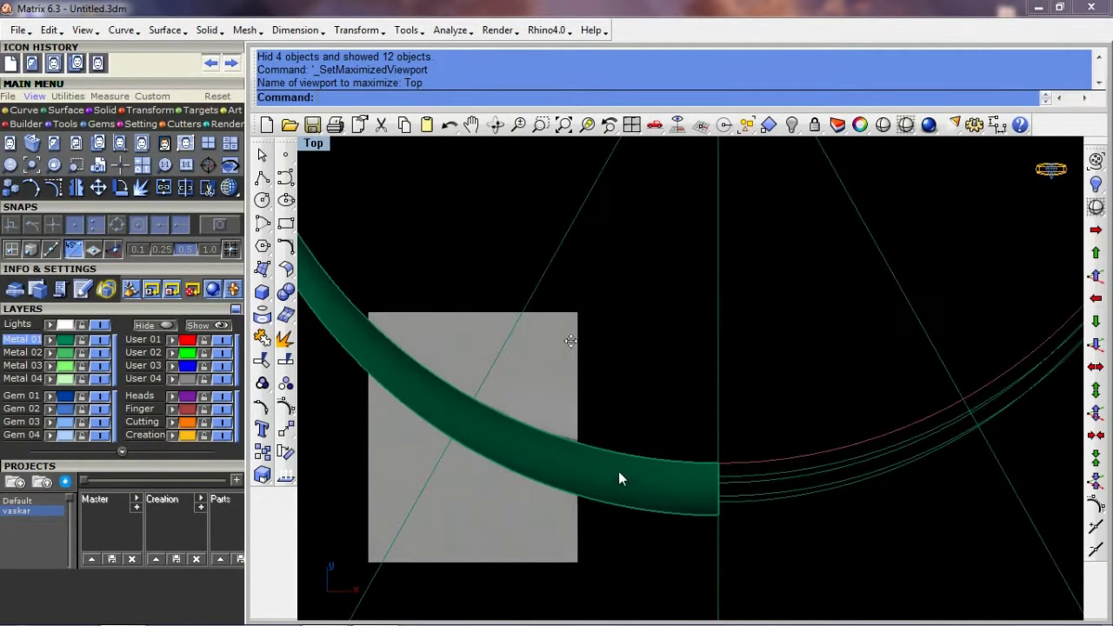
{"action": "scroll", "coordinate": [618, 479], "scroll_direction": "down", "scroll_amount": 5}
{"action": "key", "text": "ctrl+F4"}
{"action": "key", "text": "ctrl+z"}
{"action": "key", "text": "ctrl+z"}
{"action": "key", "text": "ctrl+z"}
{"action": "mouse_move", "coordinate": [676, 516]}
{"action": "right_mouse_down"}
{"action": "mouse_move", "coordinate": [786, 443]}
{"action": "mouse_move", "coordinate": [819, 461]}
{"action": "mouse_move", "coordinate": [787, 442]}
{"action": "mouse_move", "coordinate": [713, 445]}
{"action": "right_mouse_up"}
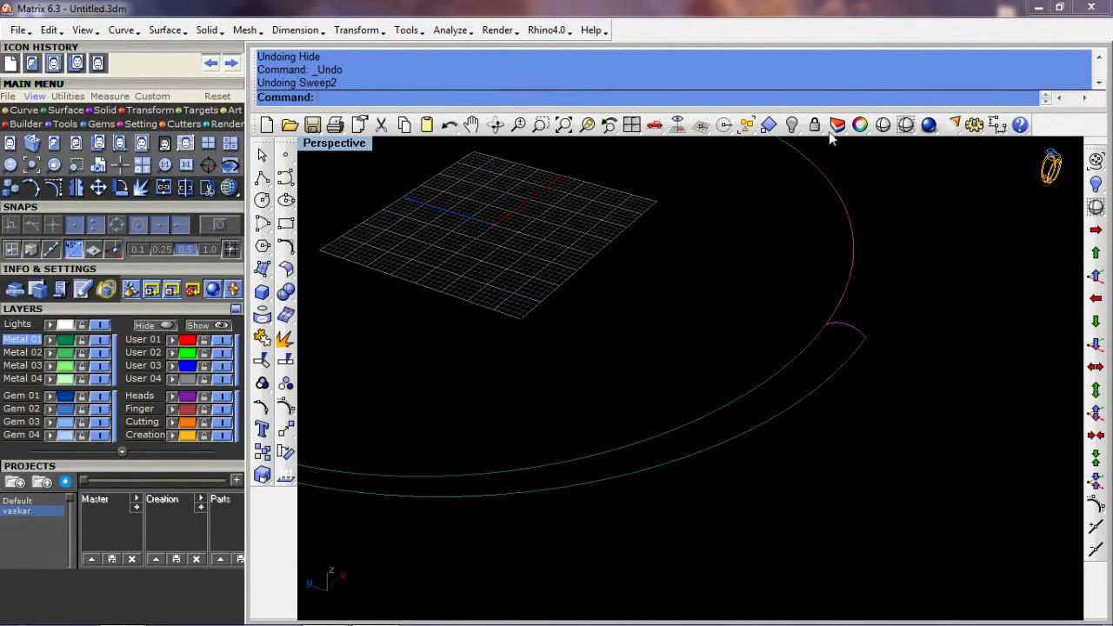
Orient a 3D-scaled copy of the arched profile, using its two ends as reference points
{"action": "left_click", "coordinate": [767, 126]}
{"action": "left_click", "coordinate": [375, 97]}
{"action": "left_click", "coordinate": [432, 98]}
{"action": "left_click", "coordinate": [370, 97]}
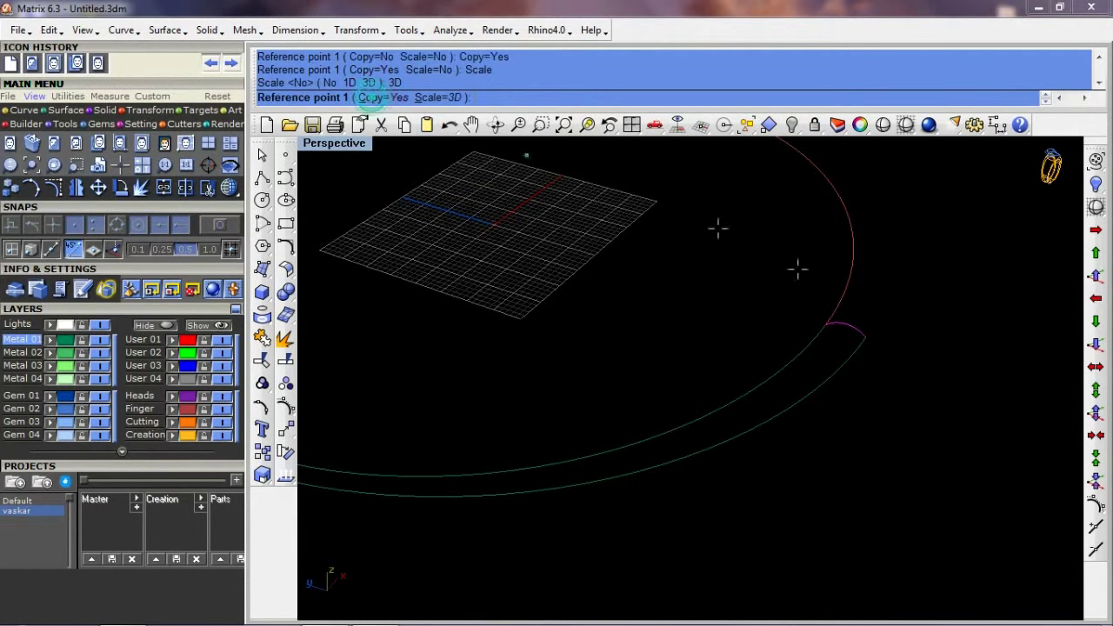
{"action": "left_click", "coordinate": [825, 327]}
{"action": "left_click", "coordinate": [865, 337]}
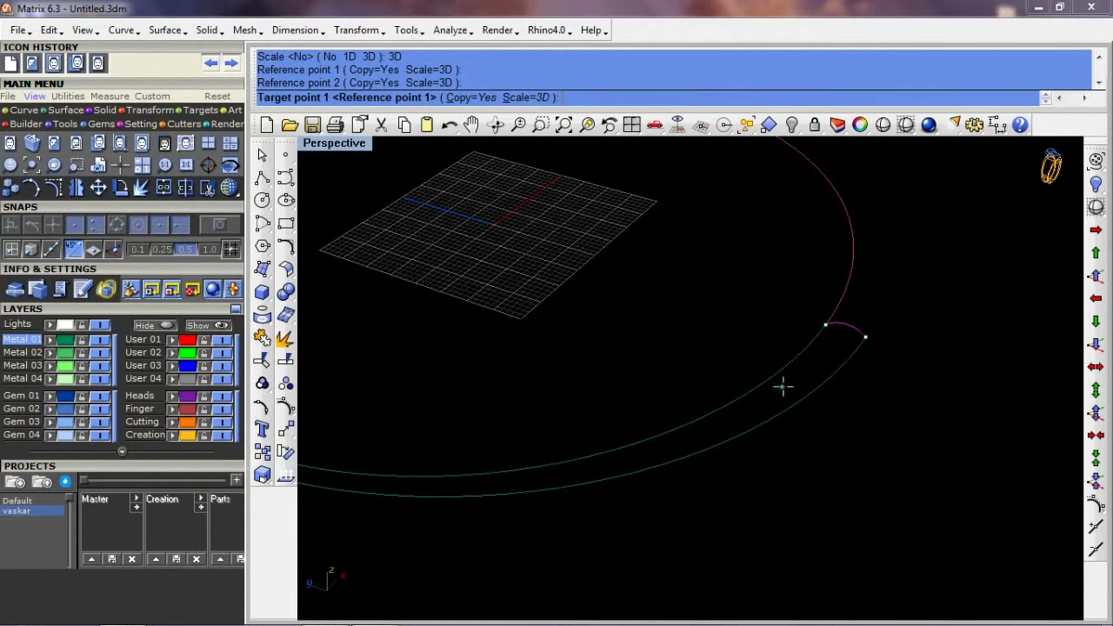
Place the profile copy onto the two rails partway along the band
{"action": "scroll", "coordinate": [782, 387], "scroll_direction": "up", "scroll_amount": 3}
{"action": "scroll", "coordinate": [773, 442], "scroll_direction": "up", "scroll_amount": 2}
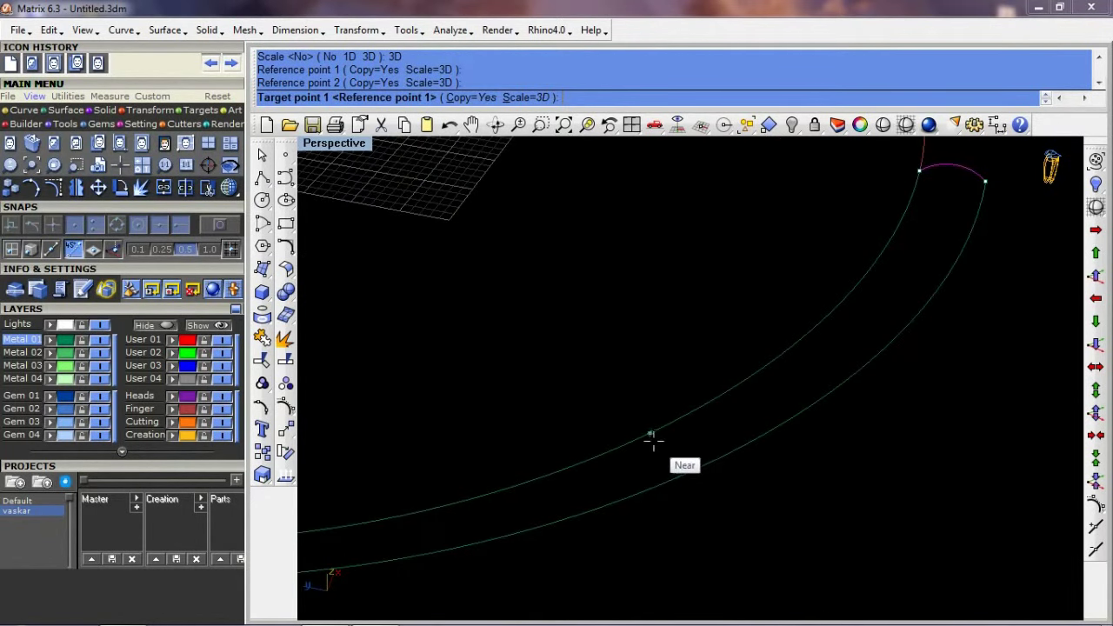
{"action": "left_click", "coordinate": [652, 441]}
{"action": "scroll", "coordinate": [687, 476], "scroll_direction": "up", "scroll_amount": 1}
{"action": "scroll", "coordinate": [687, 475], "scroll_direction": "up", "scroll_amount": 1}
{"action": "scroll", "coordinate": [688, 474], "scroll_direction": "up", "scroll_amount": 1}
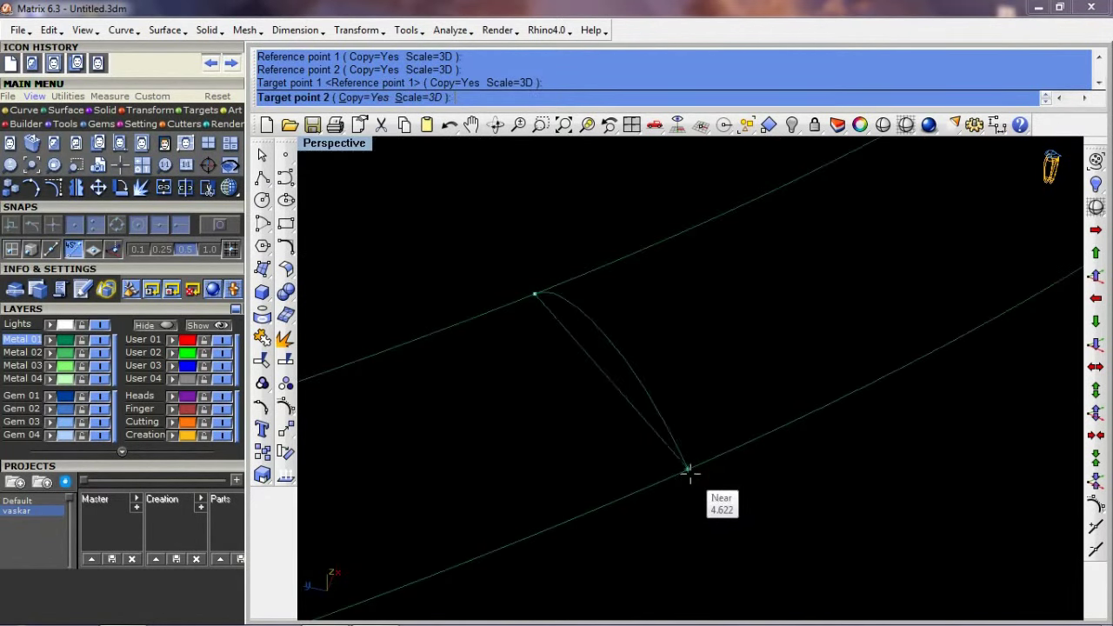
{"action": "scroll", "coordinate": [669, 480], "scroll_direction": "up", "scroll_amount": 2}
{"action": "scroll", "coordinate": [665, 478], "scroll_direction": "down", "scroll_amount": 2}
{"action": "left_click", "coordinate": [665, 473]}
{"action": "left_click", "coordinate": [653, 462]}
{"action": "key", "text": "Return"}
Build a network surface from the window-selected rails and profiles
{"action": "left_click_drag", "start_coordinate": [821, 324], "coordinate": [545, 485]}
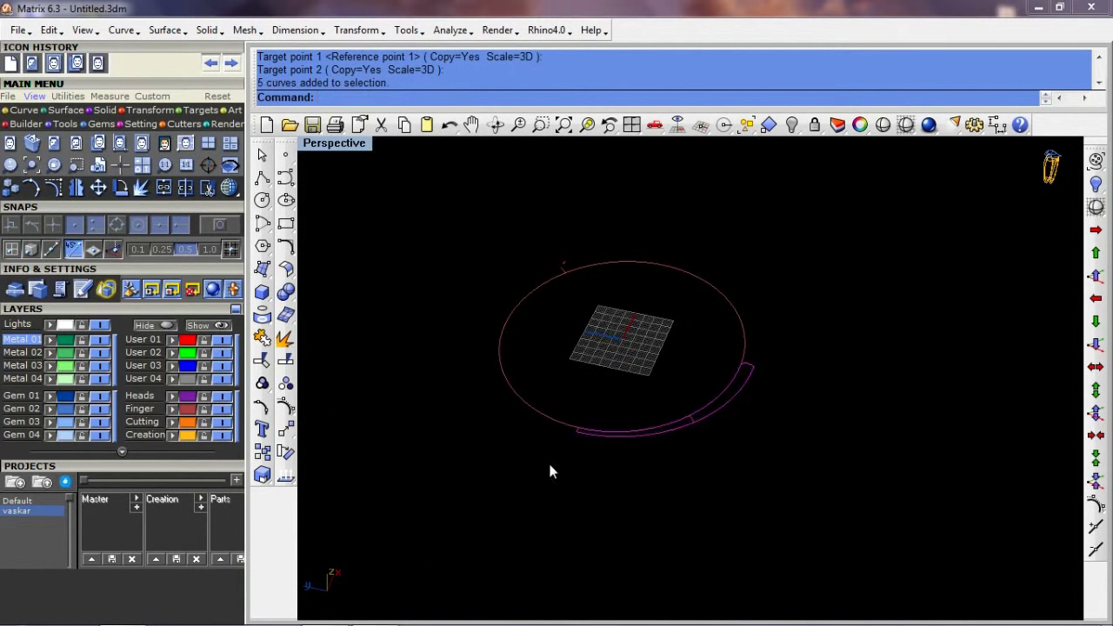
{"action": "key", "text": "Return"}
{"action": "scroll", "coordinate": [636, 442], "scroll_direction": "up", "scroll_amount": 2}
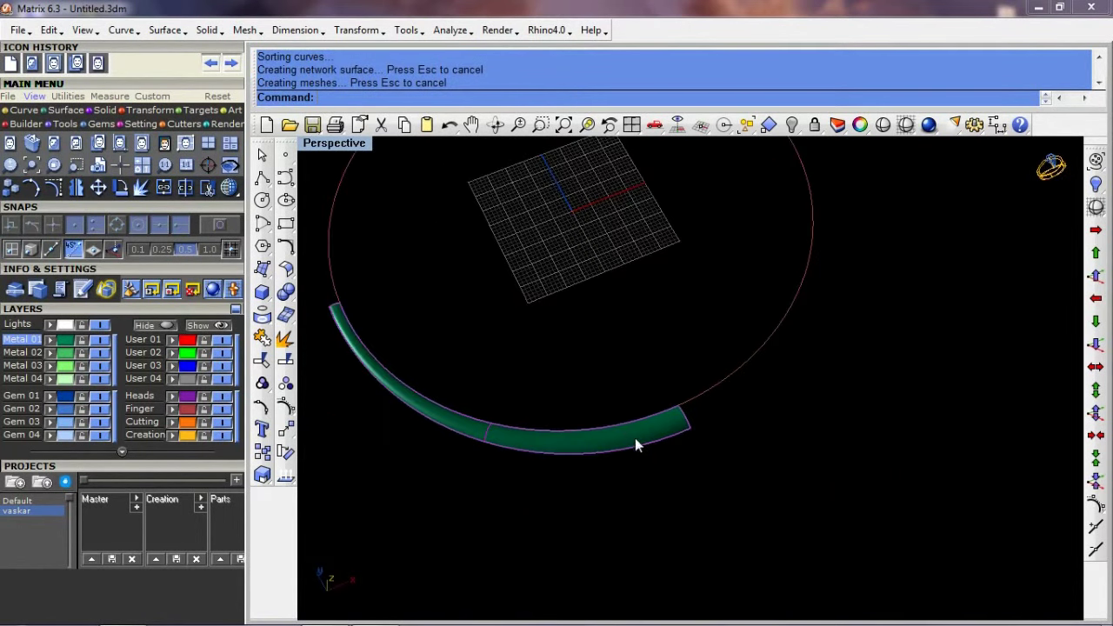
{"action": "scroll", "coordinate": [643, 441], "scroll_direction": "up", "scroll_amount": 2}
Hide the band surface and show a maximized Top viewport in wireframe
{"action": "key", "text": "ctrl+h"}
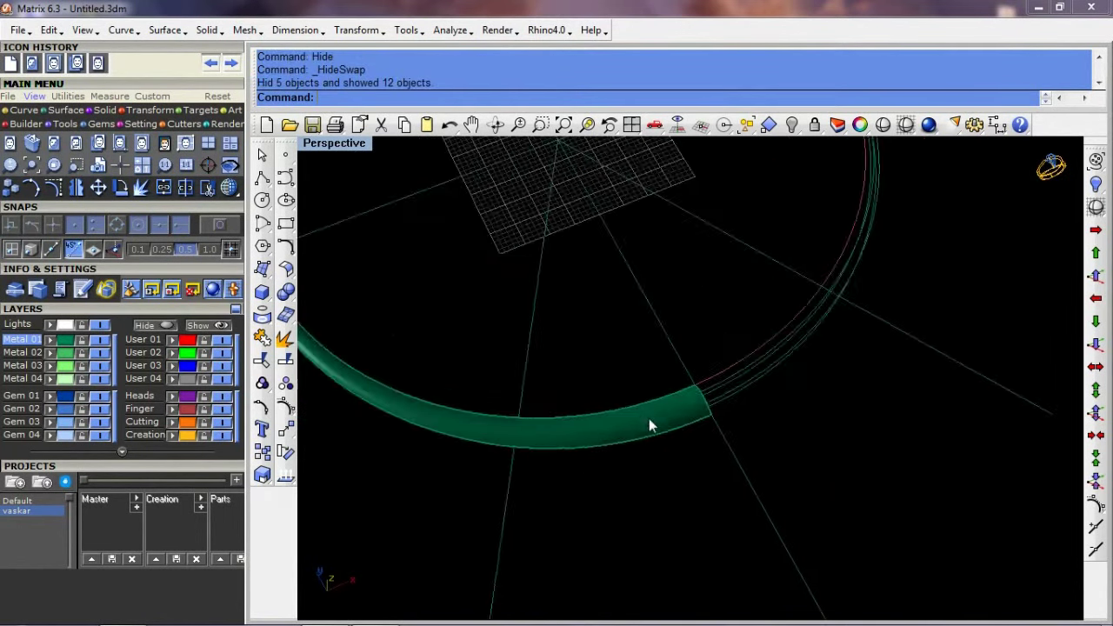
{"action": "scroll", "coordinate": [648, 421], "scroll_direction": "down", "scroll_amount": 4}
{"action": "key", "text": "ctrl+F1"}
{"action": "scroll", "coordinate": [631, 461], "scroll_direction": "up", "scroll_amount": 2}
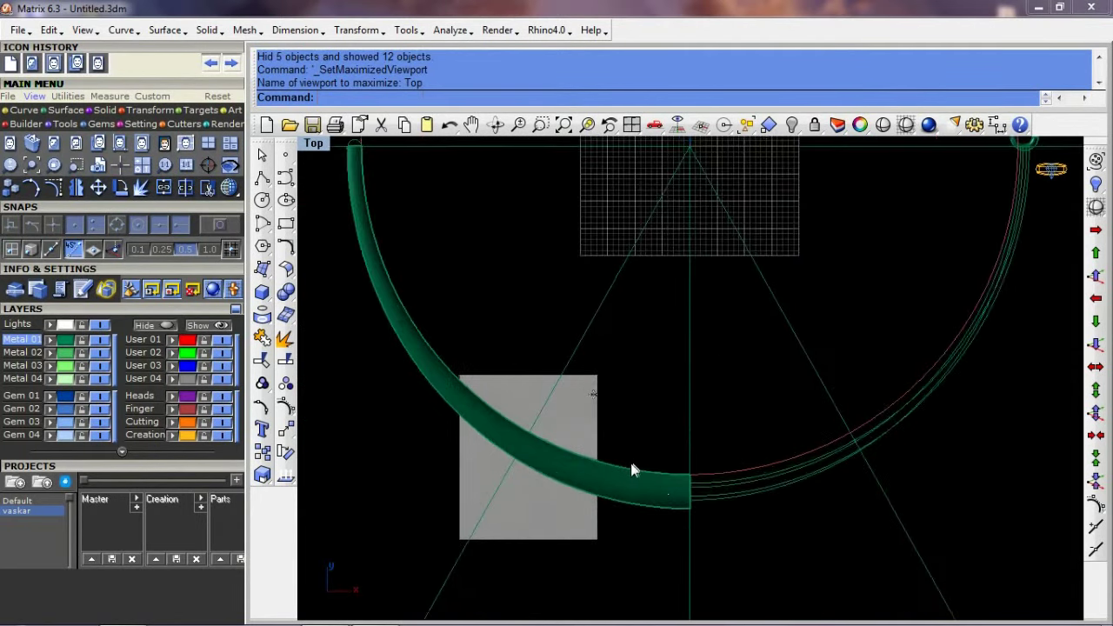
{"action": "type", "text": "q"}
{"action": "key", "text": "Return"}
{"action": "scroll", "coordinate": [661, 473], "scroll_direction": "up", "scroll_amount": 2}
{"action": "left_click", "coordinate": [657, 474]}
Project the four rail curves onto the band surface in shaded view
{"action": "scroll", "coordinate": [659, 471], "scroll_direction": "up", "scroll_amount": 2}
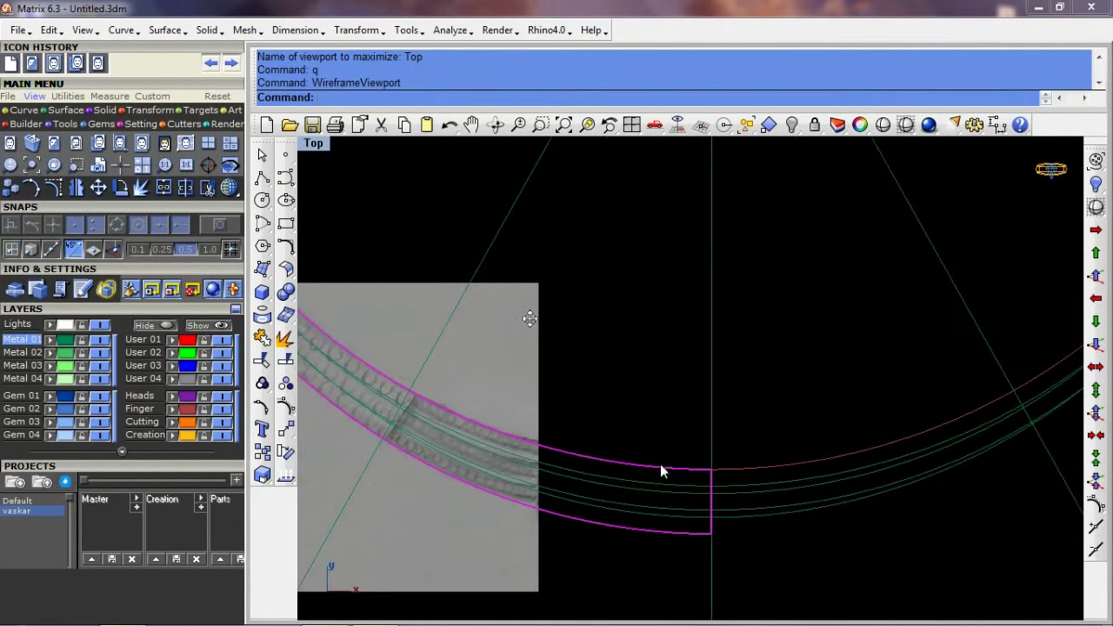
{"action": "scroll", "coordinate": [674, 483], "scroll_direction": "up", "scroll_amount": 2}
{"action": "left_click_drag", "start_coordinate": [684, 462], "coordinate": [652, 524]}
{"action": "type", "text": "d"}
{"action": "key", "text": "Return"}
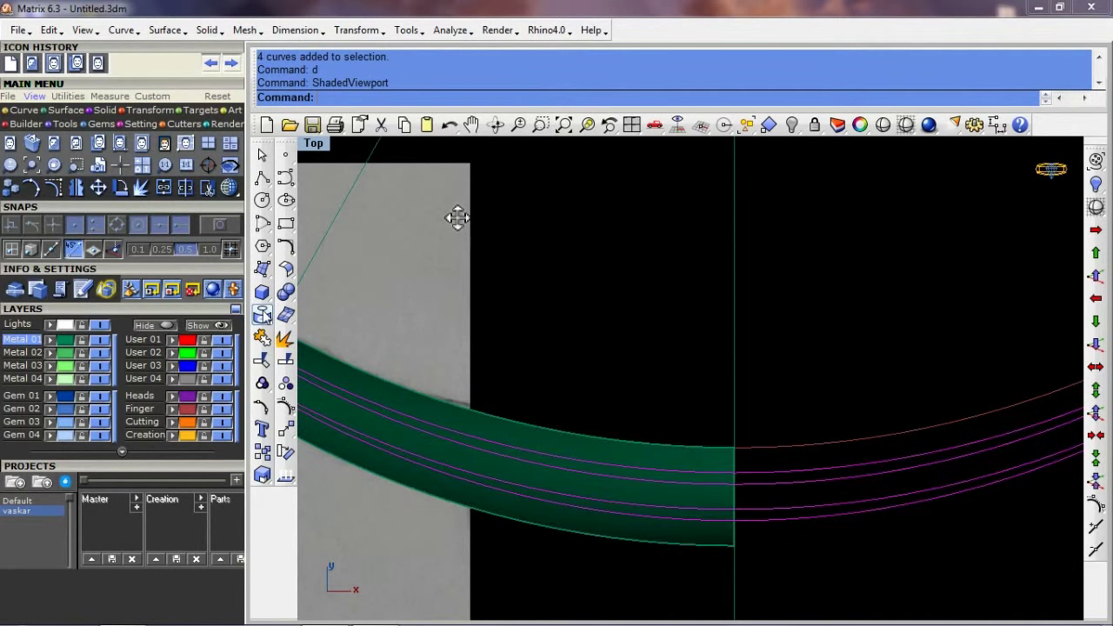
{"action": "left_click", "coordinate": [263, 315]}
{"action": "left_click", "coordinate": [648, 484]}
{"action": "key", "text": "Return"}
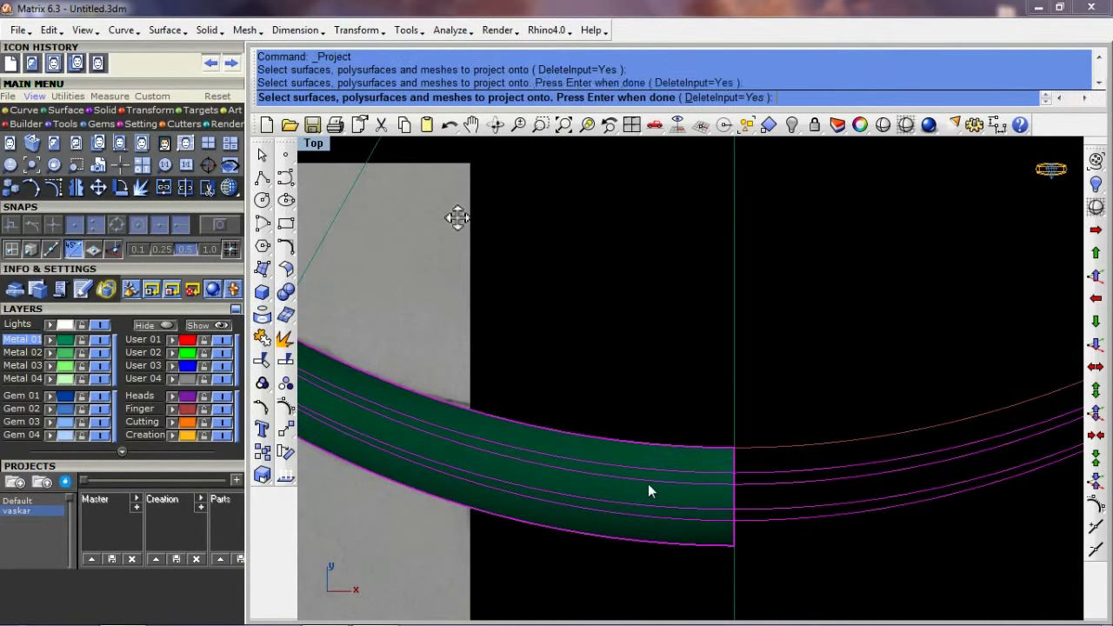
In wireframe view, trim away a stray curve segment, redoing the first attempt
{"action": "scroll", "coordinate": [484, 402], "scroll_direction": "up", "scroll_amount": 2}
{"action": "type", "text": "q"}
{"action": "key", "text": "Return"}
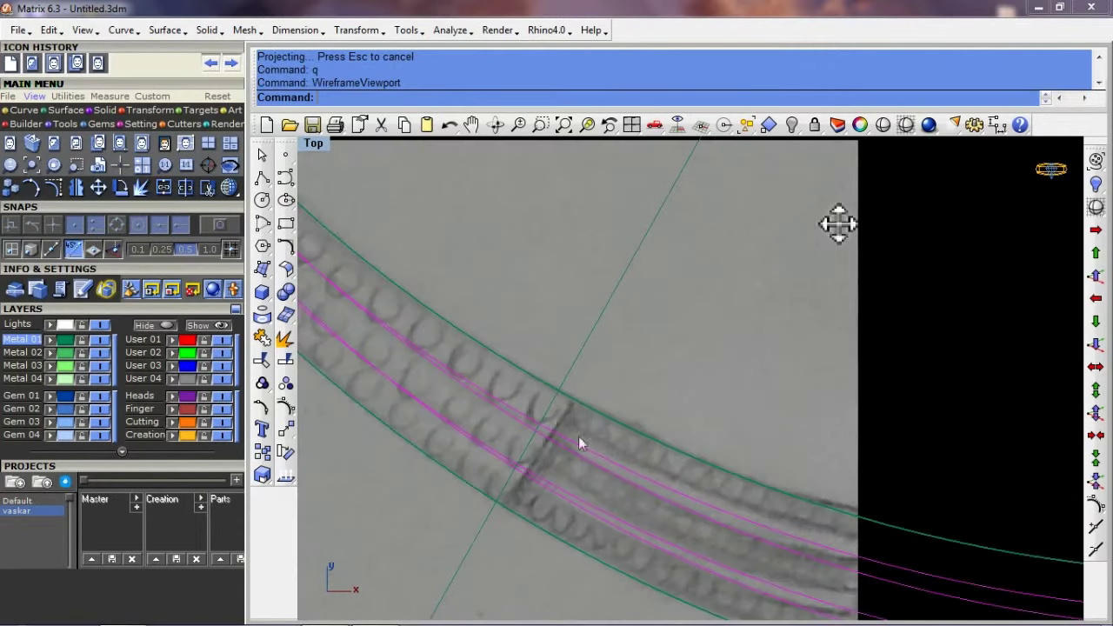
{"action": "scroll", "coordinate": [579, 442], "scroll_direction": "up", "scroll_amount": 2}
{"action": "type", "text": "t"}
{"action": "key", "text": "Return"}
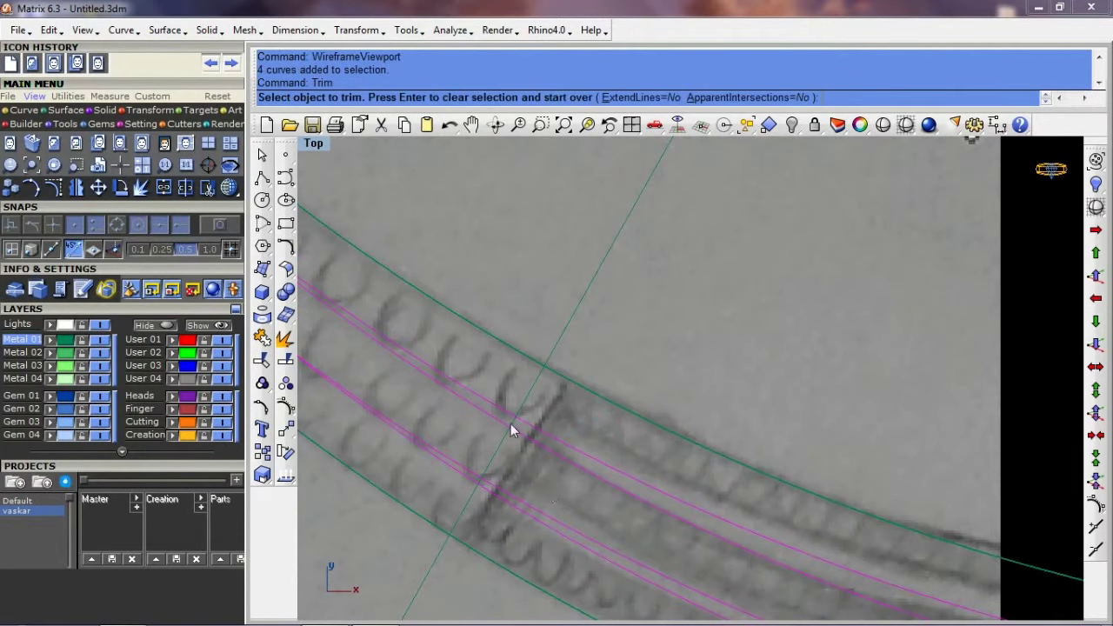
{"action": "left_click", "coordinate": [363, 435]}
{"action": "scroll", "coordinate": [576, 508], "scroll_direction": "down", "scroll_amount": 1}
{"action": "scroll", "coordinate": [580, 500], "scroll_direction": "down", "scroll_amount": 1}
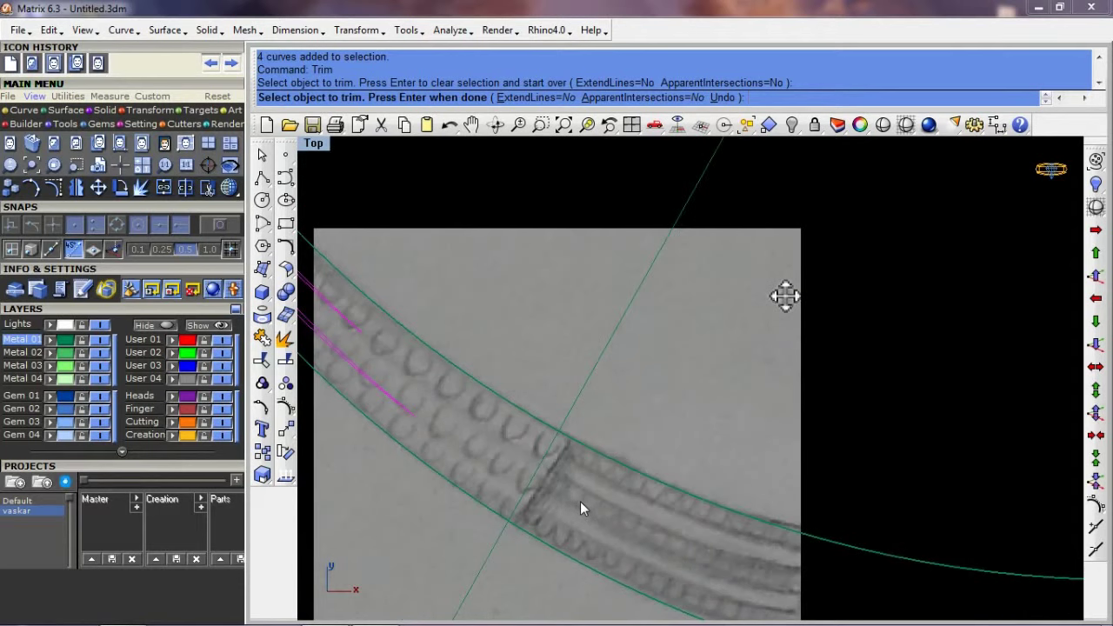
{"action": "key", "text": "ctrl+z"}
{"action": "scroll", "coordinate": [557, 484], "scroll_direction": "up", "scroll_amount": 2}
{"action": "scroll", "coordinate": [573, 470], "scroll_direction": "up", "scroll_amount": 1}
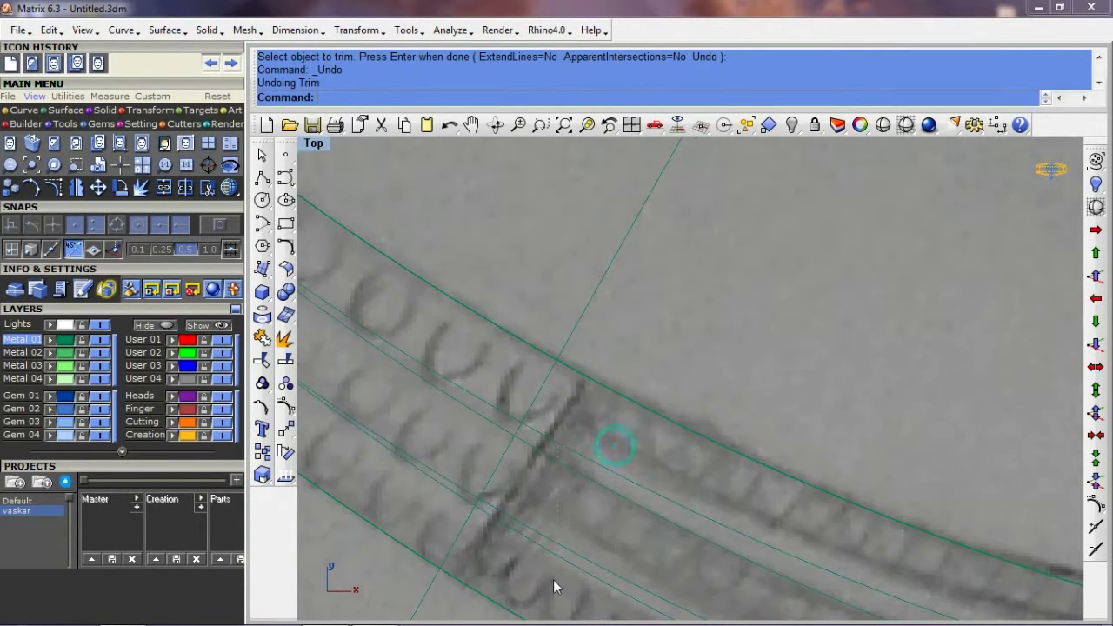
{"action": "scroll", "coordinate": [423, 408], "scroll_direction": "down", "scroll_amount": 1}
{"action": "scroll", "coordinate": [487, 408], "scroll_direction": "down", "scroll_amount": 1}
{"action": "key", "text": "Return"}
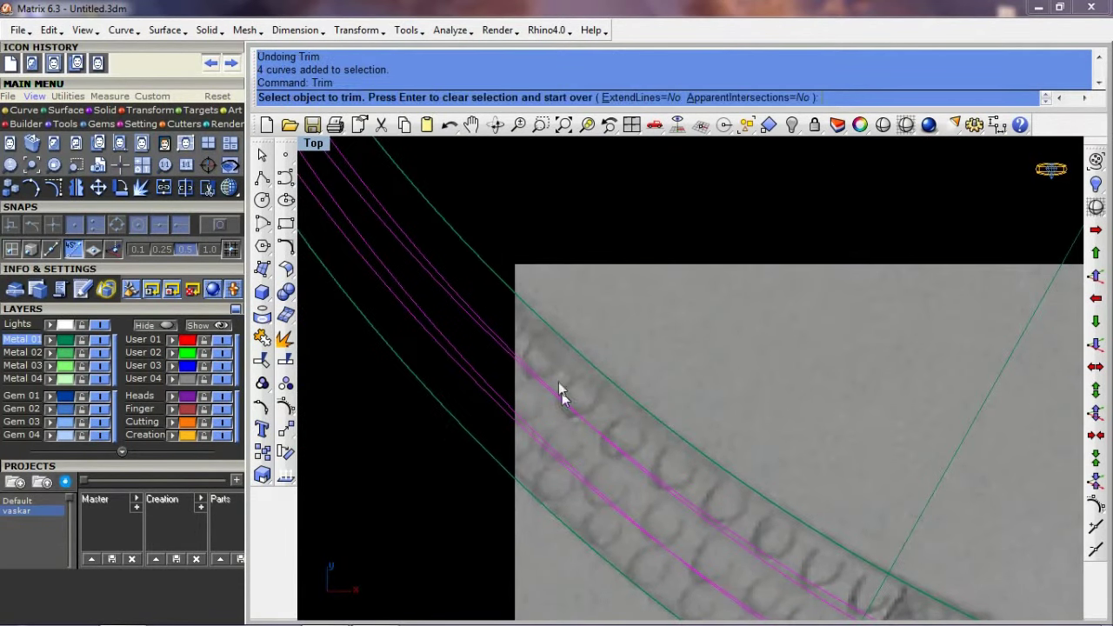
{"action": "left_click", "coordinate": [491, 372]}
{"action": "scroll", "coordinate": [554, 439], "scroll_direction": "down", "scroll_amount": 1}
{"action": "scroll", "coordinate": [675, 520], "scroll_direction": "down", "scroll_amount": 1}
{"action": "key", "text": "Return"}
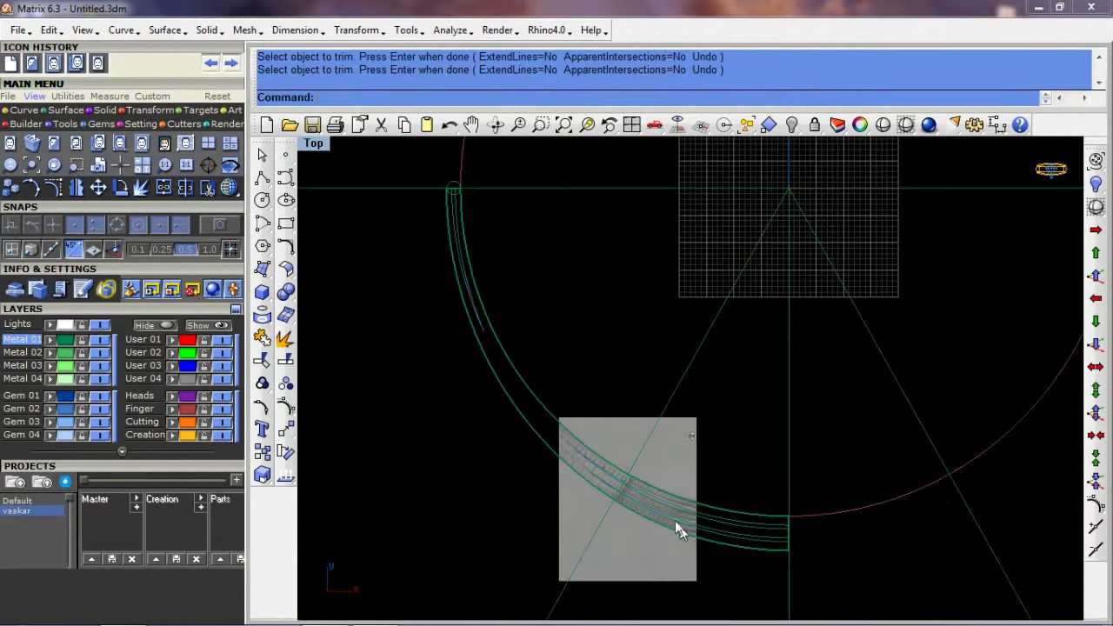
Delete the two leftover curves and select the two inner curves
{"action": "scroll", "coordinate": [498, 325], "scroll_direction": "up", "scroll_amount": 1}
{"action": "scroll", "coordinate": [483, 332], "scroll_direction": "up", "scroll_amount": 1}
{"action": "left_click", "coordinate": [459, 352]}
{"action": "scroll", "coordinate": [454, 372], "scroll_direction": "down", "scroll_amount": 1}
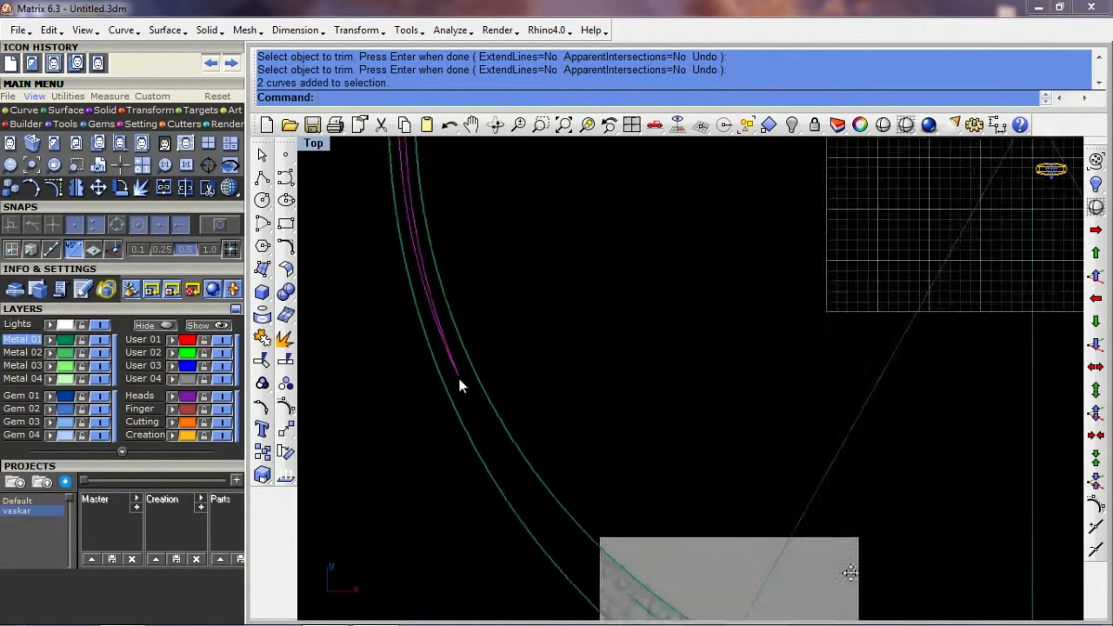
{"action": "scroll", "coordinate": [539, 418], "scroll_direction": "down", "scroll_amount": 2}
{"action": "key", "text": "Delete"}
{"action": "scroll", "coordinate": [600, 460], "scroll_direction": "up", "scroll_amount": 2}
{"action": "scroll", "coordinate": [479, 482], "scroll_direction": "up", "scroll_amount": 2}
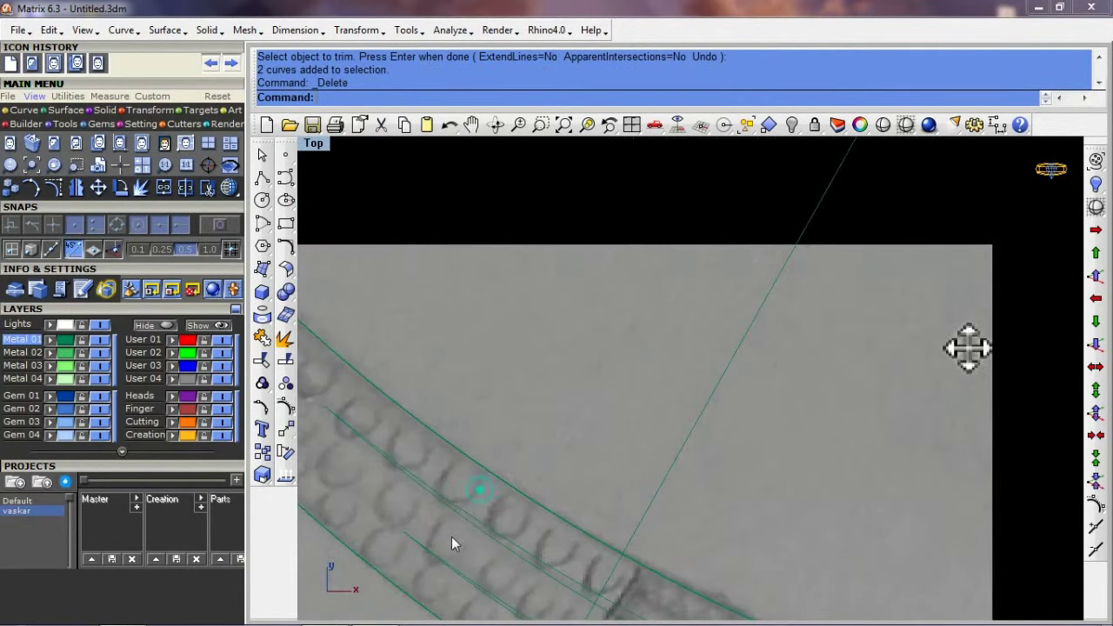
{"action": "left_click", "coordinate": [437, 480]}
{"action": "scroll", "coordinate": [522, 474], "scroll_direction": "up", "scroll_amount": 2}
{"action": "scroll", "coordinate": [565, 492], "scroll_direction": "up", "scroll_amount": 1}
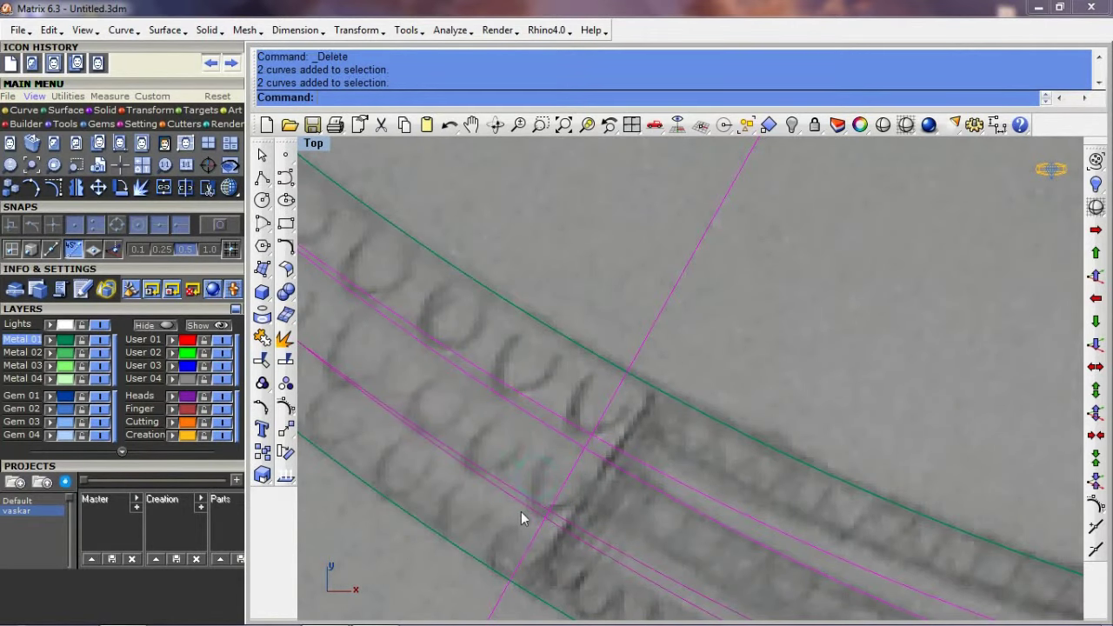
Trial-trim the two inner curves at the divider, undo it, and reselect them
{"action": "type", "text": "trim"}
{"action": "key", "text": "Return"}
{"action": "left_click", "coordinate": [460, 481]}
{"action": "left_click", "coordinate": [484, 480]}
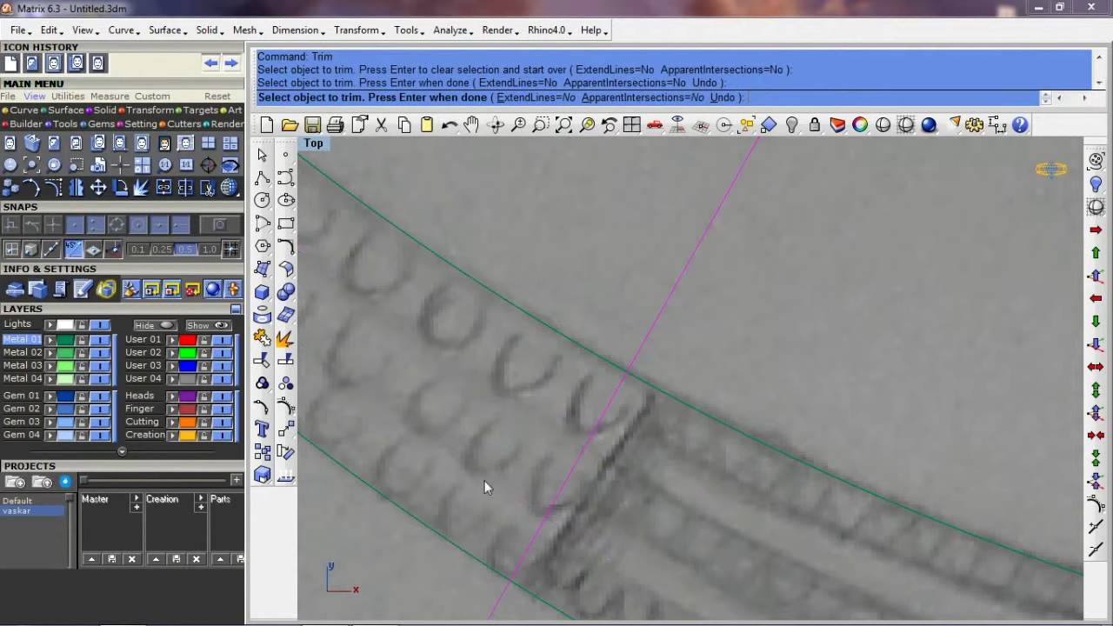
{"action": "key", "text": "ctrl+z"}
{"action": "scroll", "coordinate": [556, 485], "scroll_direction": "down", "scroll_amount": 2}
{"action": "scroll", "coordinate": [584, 484], "scroll_direction": "up", "scroll_amount": 1}
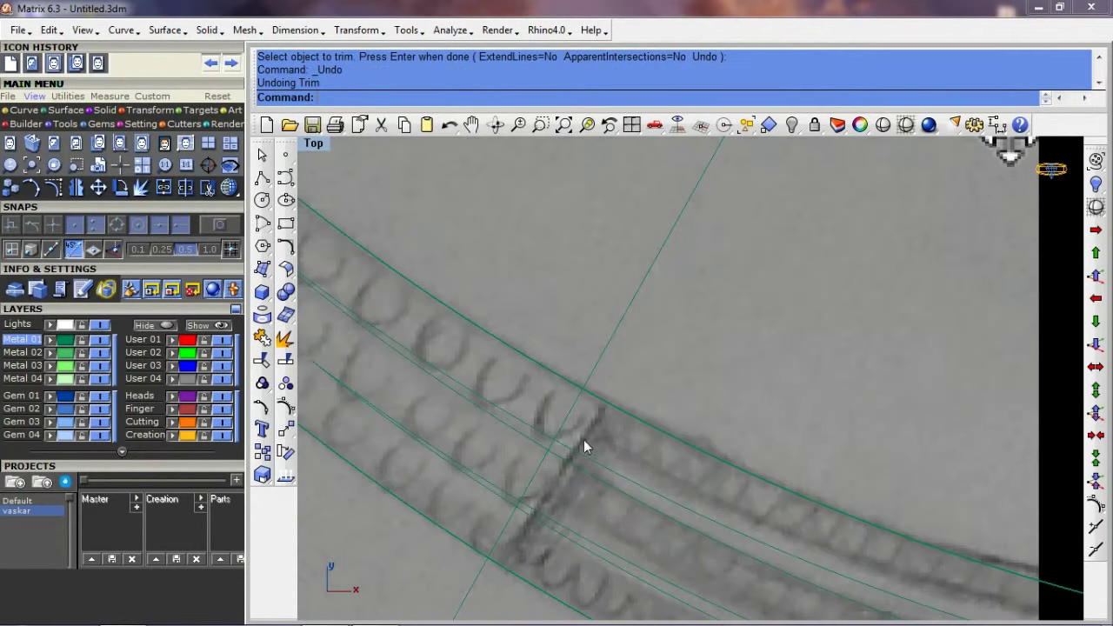
{"action": "left_click", "coordinate": [608, 440]}
{"action": "scroll", "coordinate": [494, 452], "scroll_direction": "down", "scroll_amount": 1}
{"action": "scroll", "coordinate": [589, 514], "scroll_direction": "up", "scroll_amount": 1}
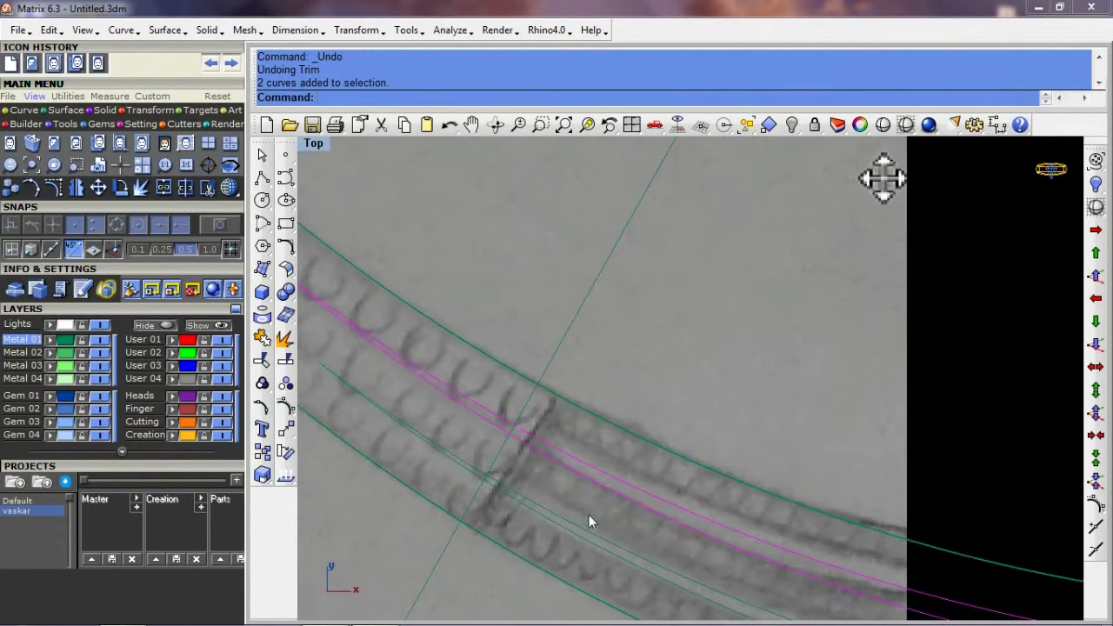
{"action": "scroll", "coordinate": [548, 505], "scroll_direction": "down", "scroll_amount": 1}
{"action": "scroll", "coordinate": [539, 479], "scroll_direction": "up", "scroll_amount": 1}
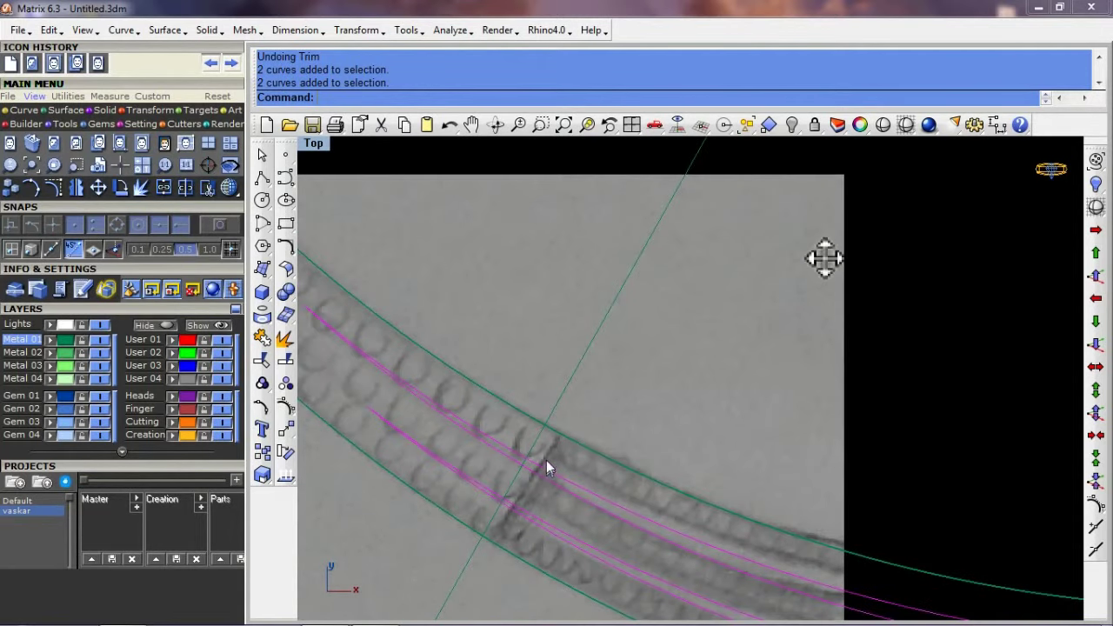
{"action": "scroll", "coordinate": [546, 459], "scroll_direction": "down", "scroll_amount": 1}
{"action": "scroll", "coordinate": [537, 466], "scroll_direction": "down", "scroll_amount": 1}
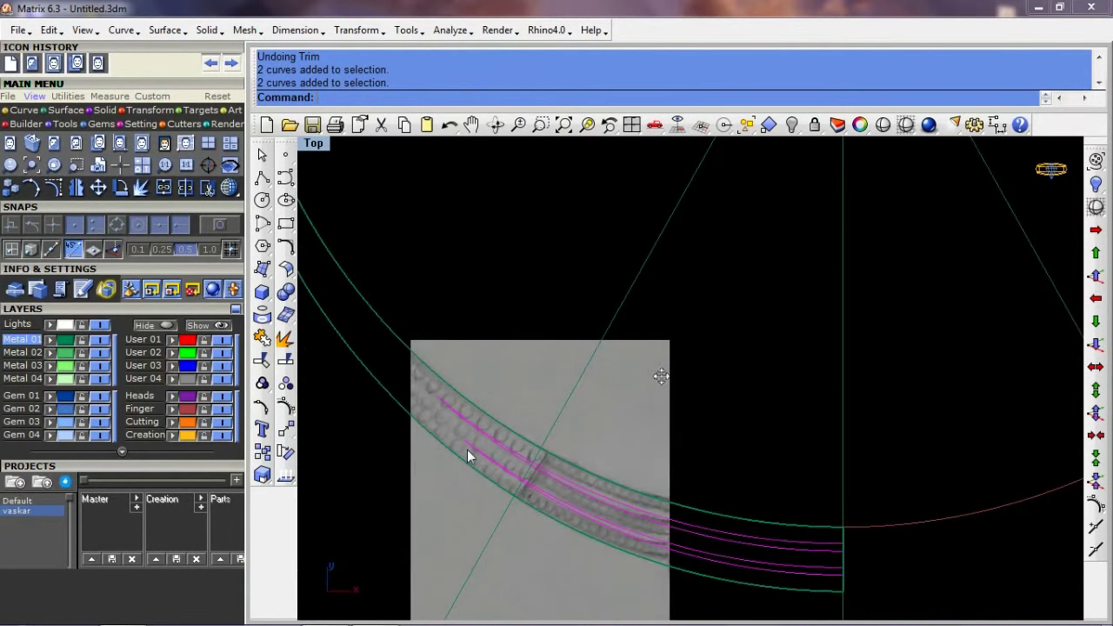
{"action": "scroll", "coordinate": [475, 467], "scroll_direction": "up", "scroll_amount": 2}
Trial-trim the band strips between the curves, undo it, and return to wireframe
{"action": "mouse_move", "coordinate": [718, 539]}
{"action": "right_mouse_down"}
{"action": "mouse_move", "coordinate": [653, 510]}
{"action": "mouse_move", "coordinate": [600, 454]}
{"action": "right_mouse_up"}
{"action": "type", "text": "d"}
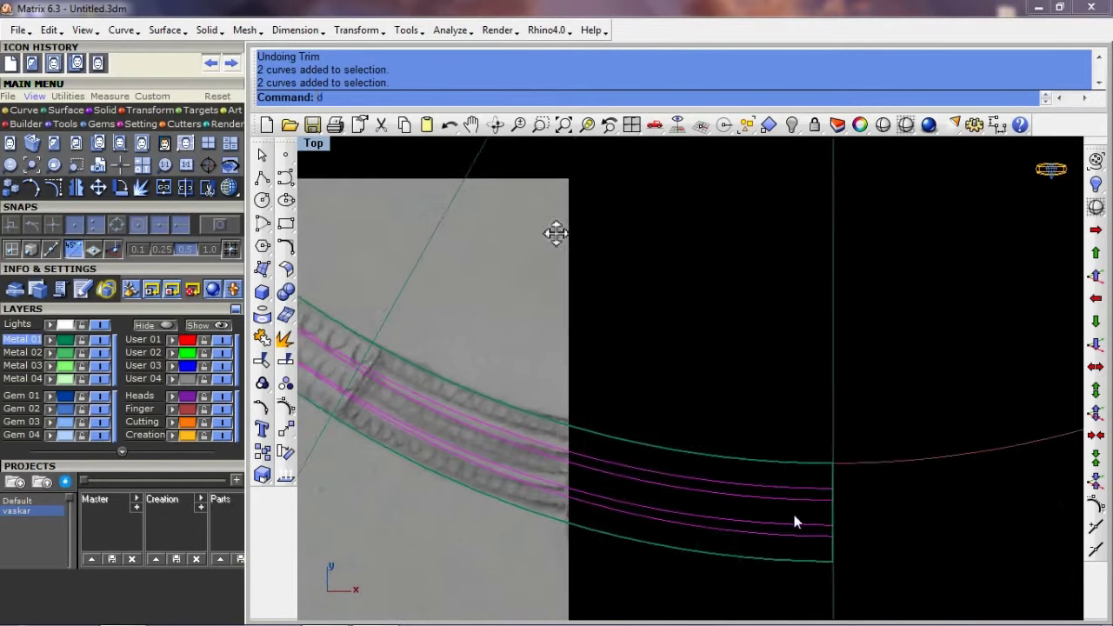
{"action": "key", "text": "Return"}
{"action": "scroll", "coordinate": [792, 513], "scroll_direction": "up", "scroll_amount": 2}
{"action": "type", "text": "trim"}
{"action": "key", "text": "Return"}
{"action": "left_click", "coordinate": [775, 476]}
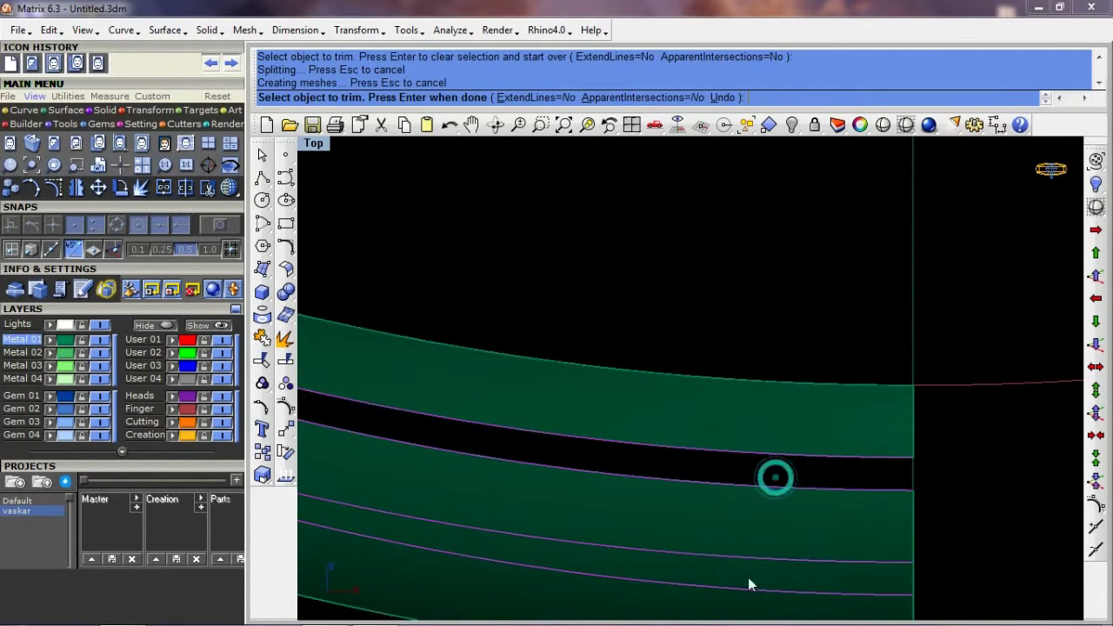
{"action": "left_click", "coordinate": [748, 577]}
{"action": "scroll", "coordinate": [737, 486], "scroll_direction": "down", "scroll_amount": 1}
{"action": "key", "text": "Return"}
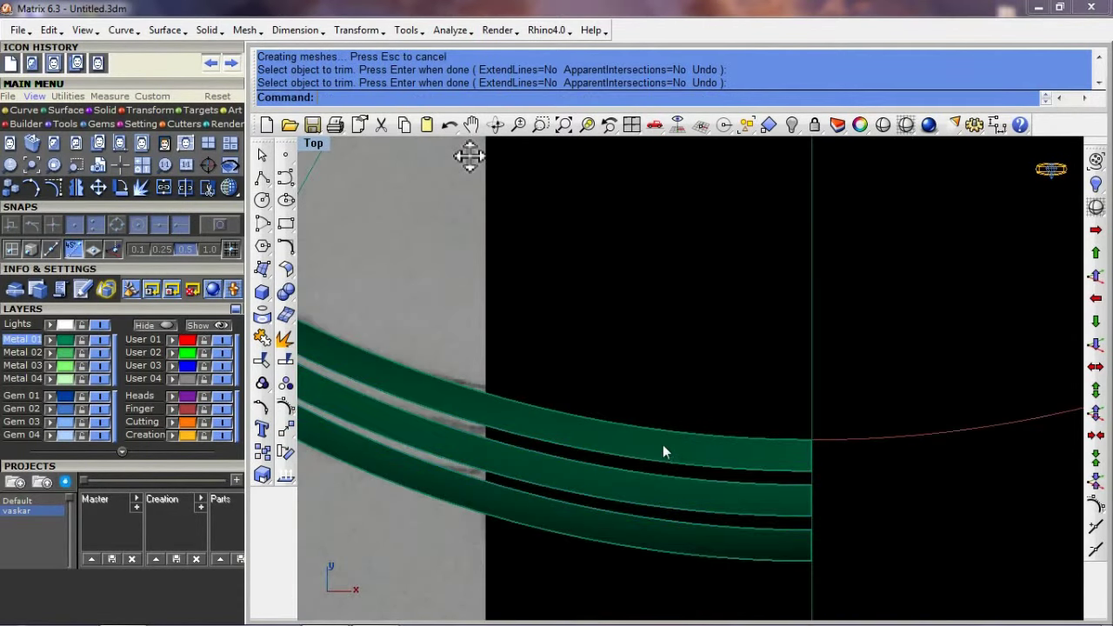
{"action": "key", "text": "ctrl+z"}
{"action": "scroll", "coordinate": [768, 507], "scroll_direction": "up", "scroll_amount": 1}
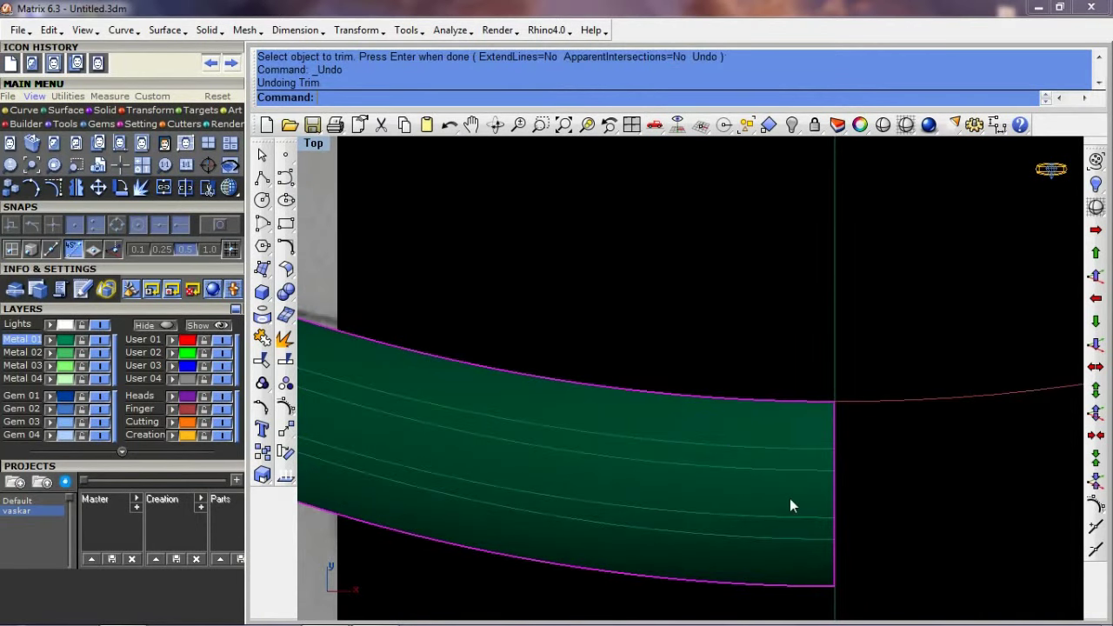
{"action": "type", "text": "q"}
{"action": "key", "text": "Return"}
Delete the old inner curves and create a mean centre curve between two groove curves
{"action": "scroll", "coordinate": [765, 474], "scroll_direction": "down", "scroll_amount": 1}
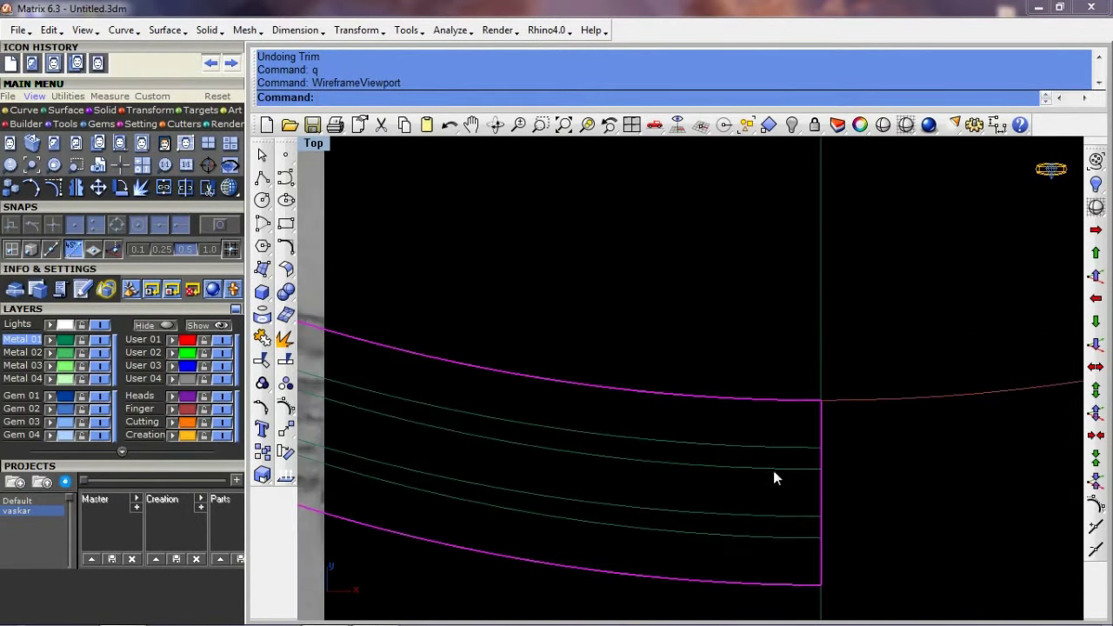
{"action": "scroll", "coordinate": [773, 472], "scroll_direction": "up", "scroll_amount": 1}
{"action": "left_click", "coordinate": [775, 466]}
{"action": "scroll", "coordinate": [754, 531], "scroll_direction": "down", "scroll_amount": 1}
{"action": "key", "text": "Delete"}
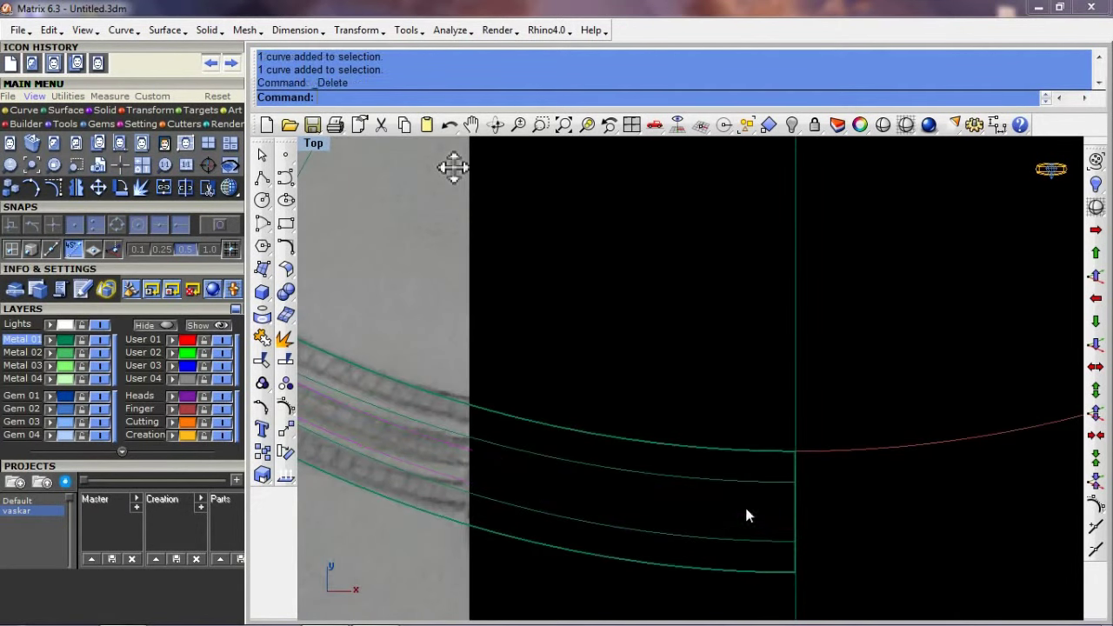
{"action": "left_click", "coordinate": [743, 473]}
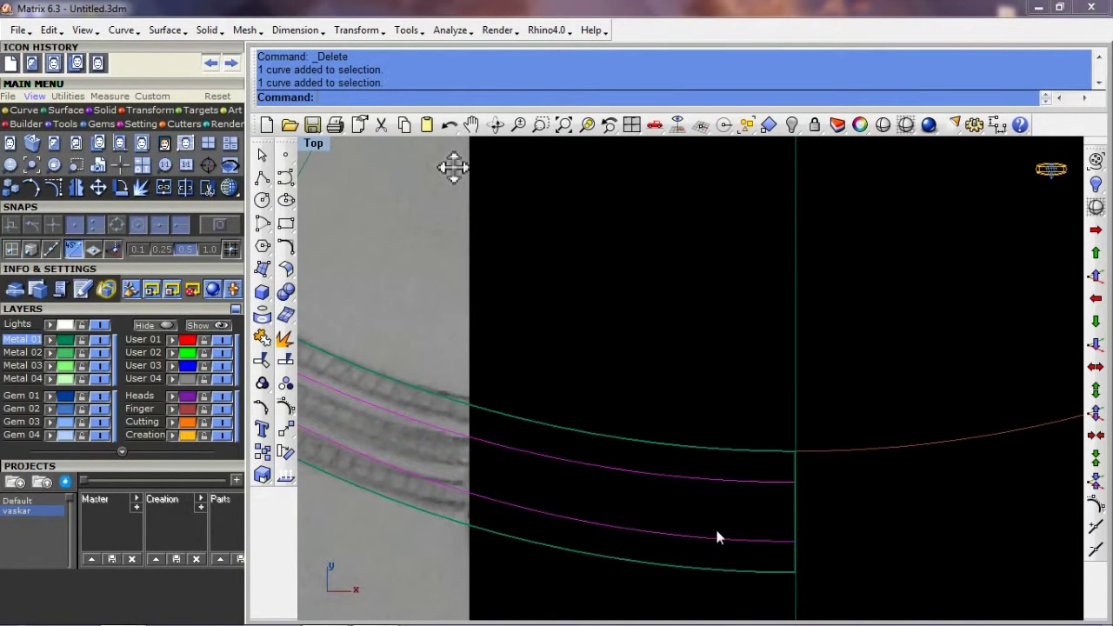
{"action": "type", "text": "mc"}
{"action": "scroll", "coordinate": [714, 509], "scroll_direction": "up", "scroll_amount": 1}
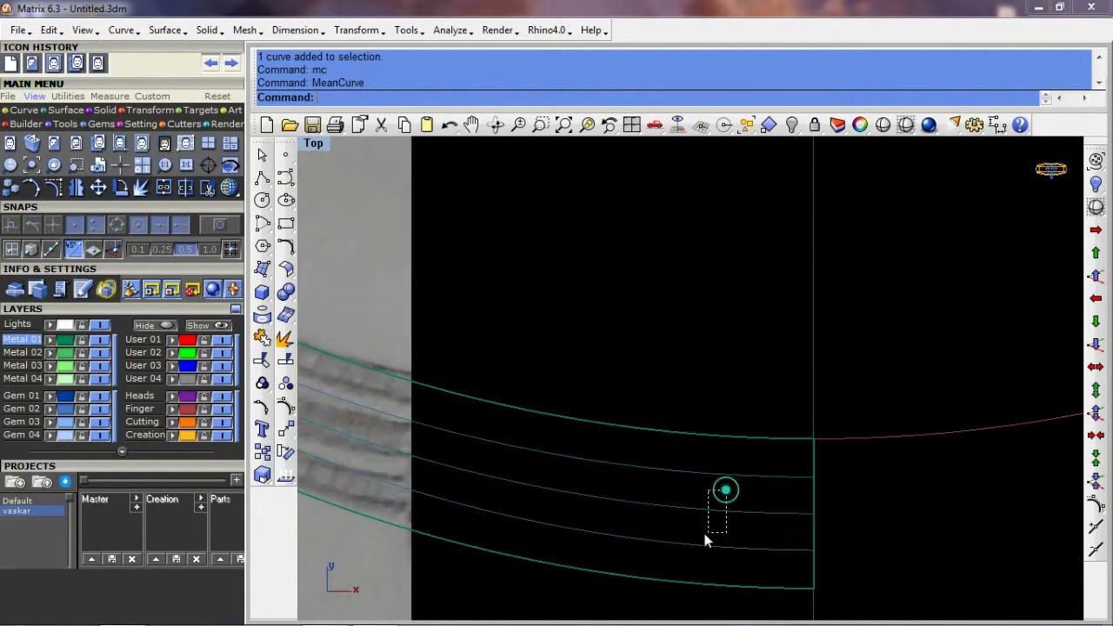
{"action": "left_click", "coordinate": [717, 522]}
{"action": "scroll", "coordinate": [717, 525], "scroll_direction": "up", "scroll_amount": 3}
Offset the centre curve 0.8 to both sides, then delete the centre curve
{"action": "type", "text": "O"}
{"action": "key", "text": "Return"}
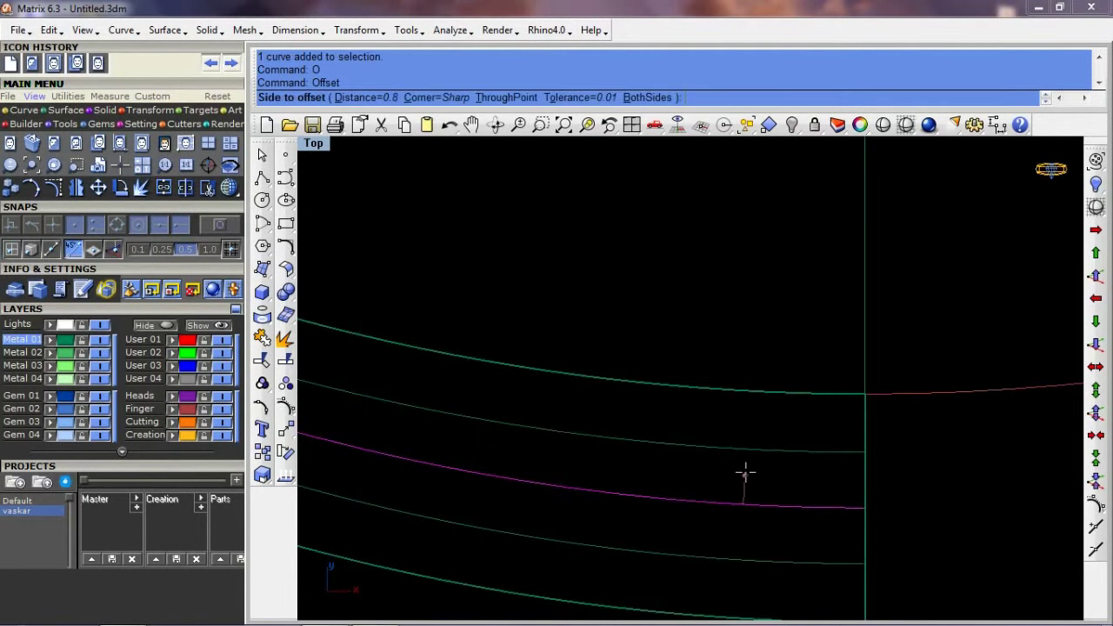
{"action": "left_click", "coordinate": [748, 479]}
{"action": "key", "text": "Return"}
{"action": "left_click", "coordinate": [753, 522]}
{"action": "key", "text": "Delete"}
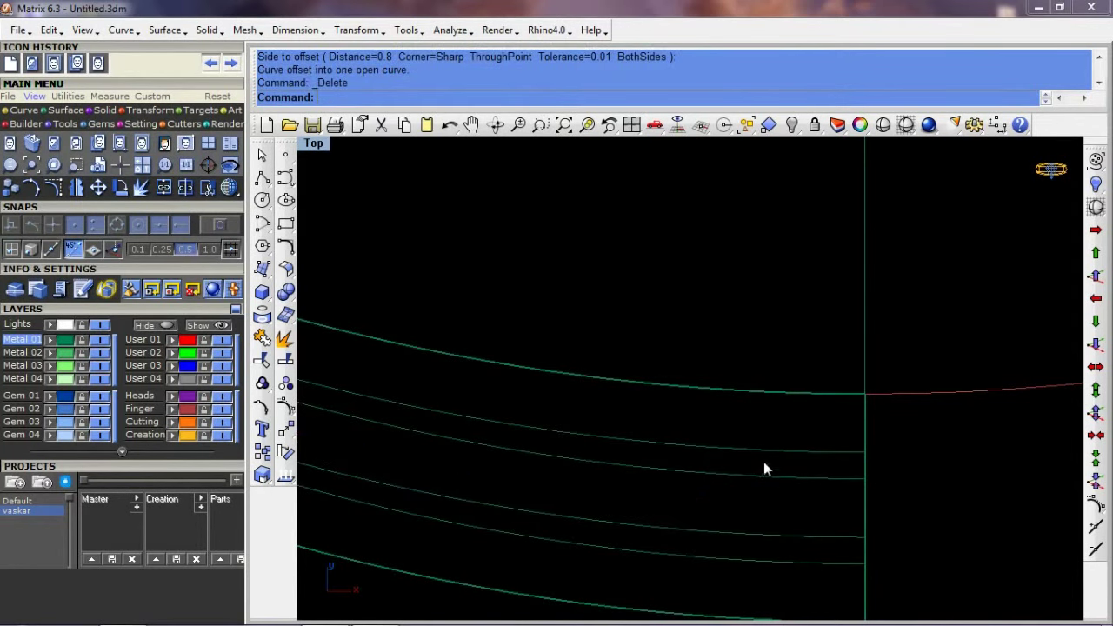
{"action": "scroll", "coordinate": [527, 428], "scroll_direction": "down", "scroll_amount": 3}
{"action": "scroll", "coordinate": [602, 427], "scroll_direction": "up", "scroll_amount": 3}
{"action": "scroll", "coordinate": [561, 380], "scroll_direction": "up", "scroll_amount": 2}
In shaded view, project all four groove curves onto the green band, then return to wireframe
{"action": "scroll", "coordinate": [518, 318], "scroll_direction": "up", "scroll_amount": 2}
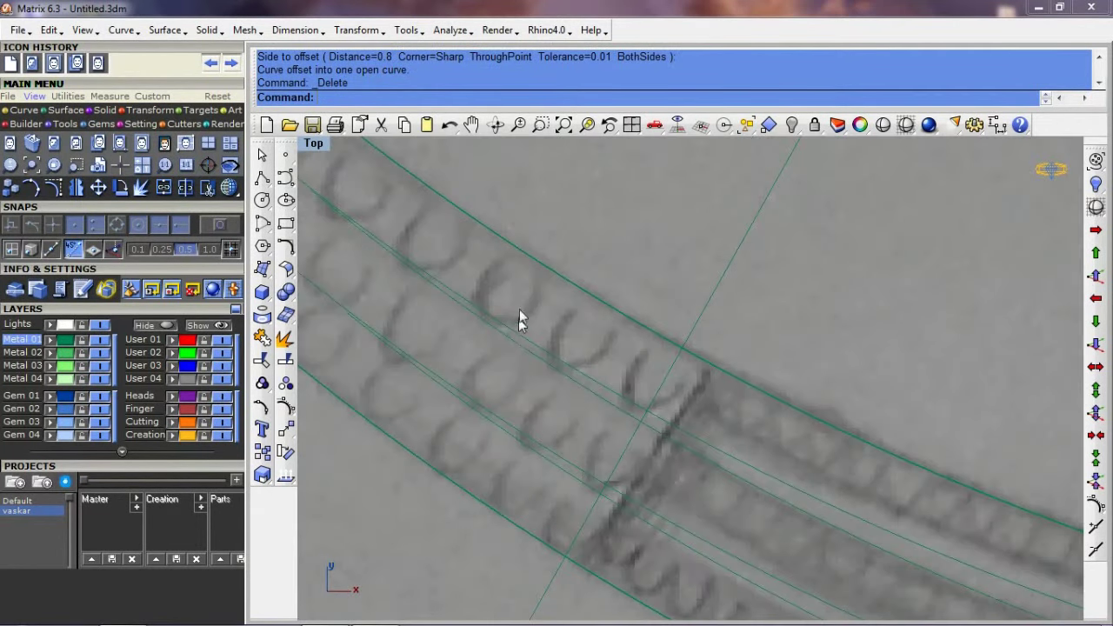
{"action": "key", "text": "ctrl+a"}
{"action": "type", "text": "d"}
{"action": "key", "text": "Return"}
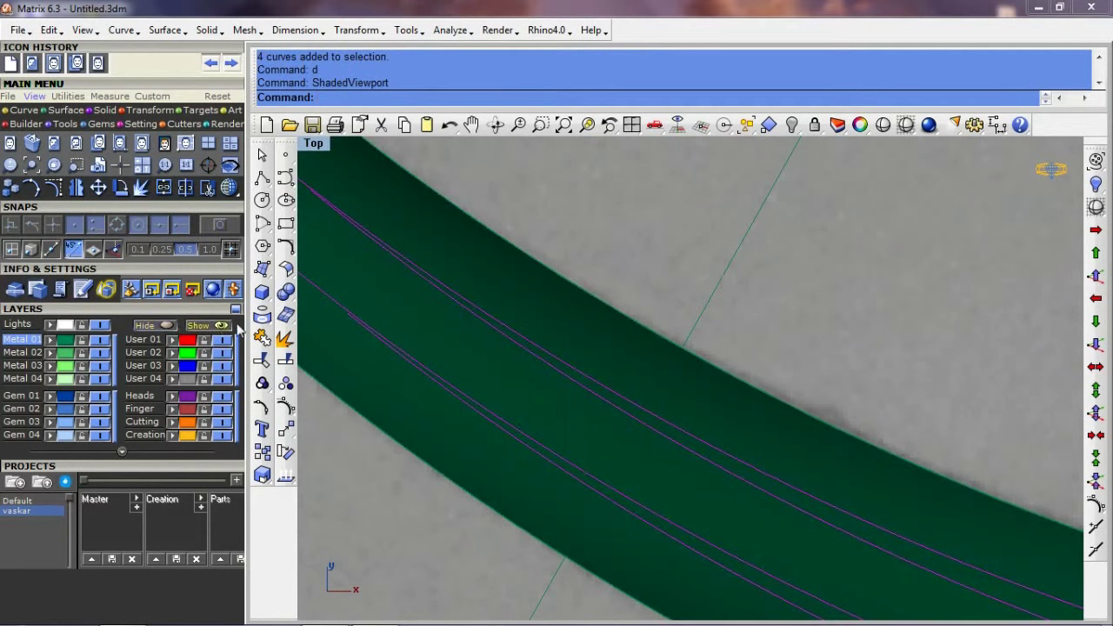
{"action": "left_click", "coordinate": [262, 317]}
{"action": "left_click", "coordinate": [556, 402]}
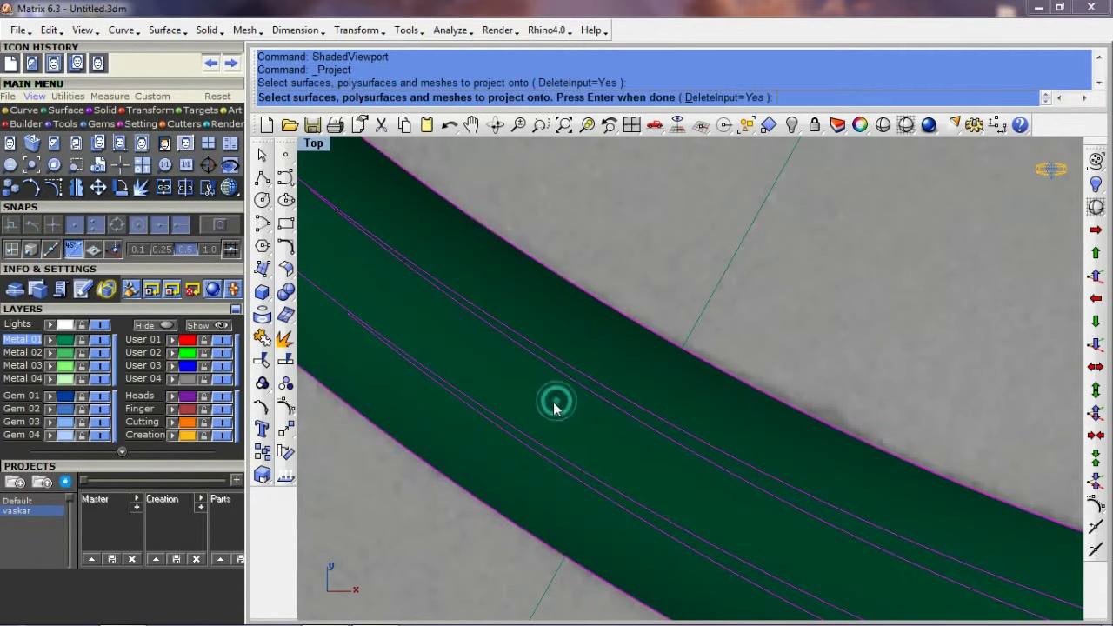
{"action": "key", "text": "Return"}
{"action": "type", "text": "q"}
{"action": "key", "text": "Return"}
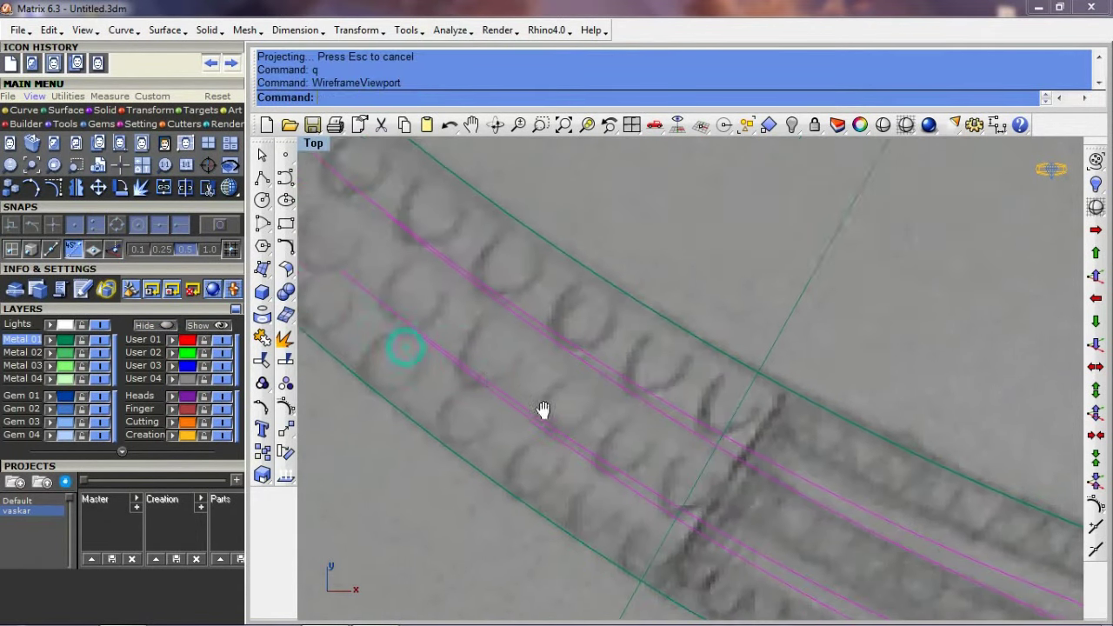
{"action": "scroll", "coordinate": [530, 408], "scroll_direction": "up", "scroll_amount": 3}
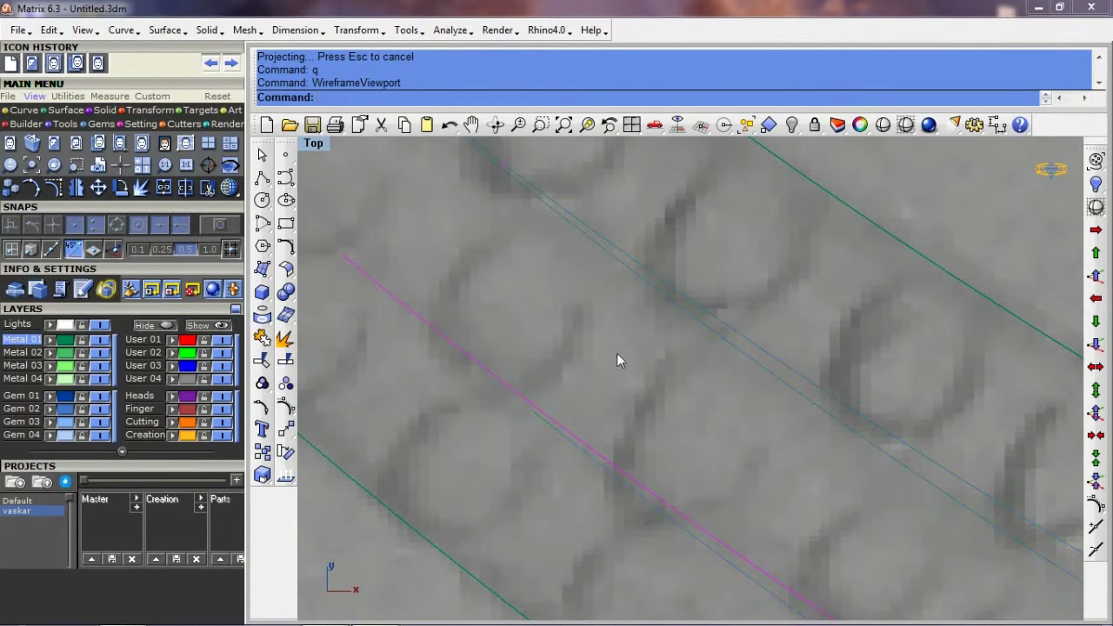
{"action": "scroll", "coordinate": [617, 353], "scroll_direction": "down", "scroll_amount": 2}
{"action": "key", "text": "ctrl+a"}
Rebuild the four groove curves with a point count of 12
{"action": "type", "text": "rebuild"}
{"action": "key", "text": "Return"}
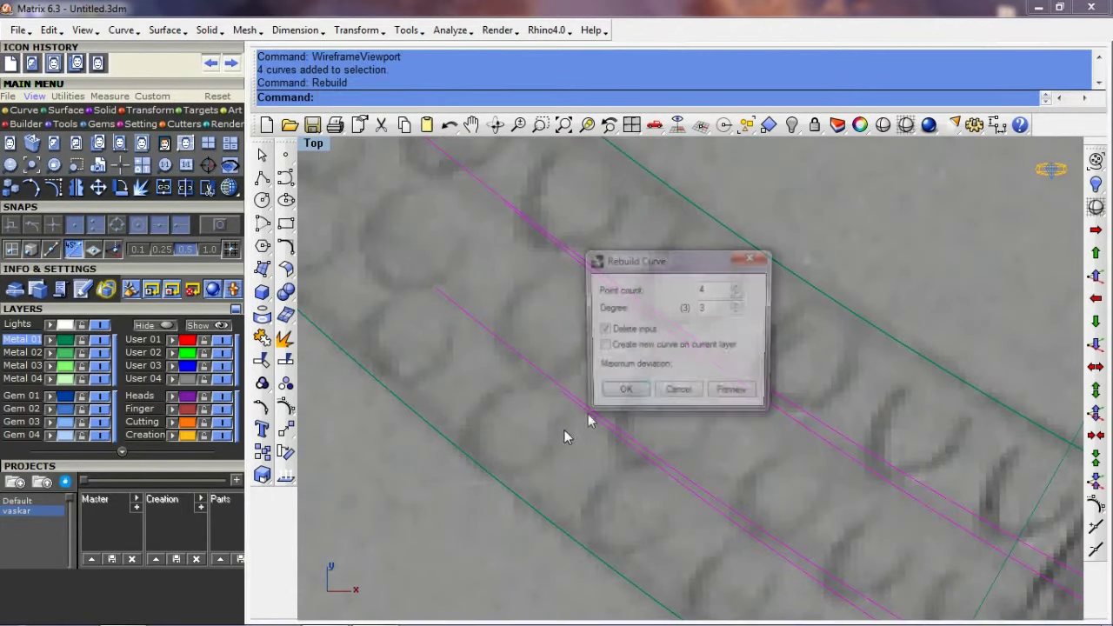
{"action": "left_click", "coordinate": [709, 291]}
{"action": "type", "text": "12"}
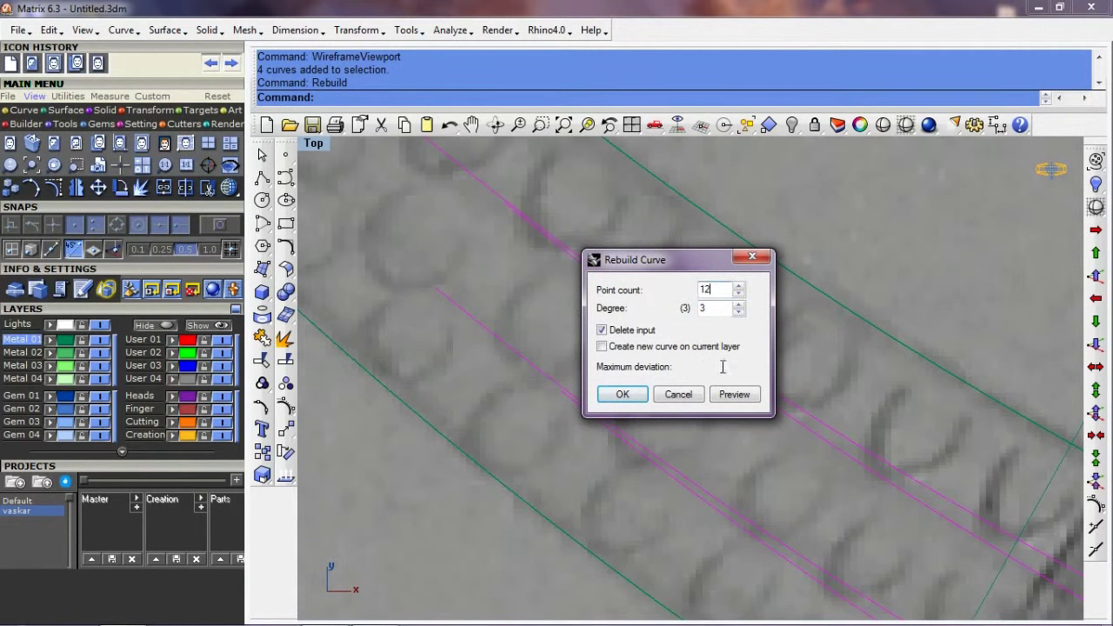
{"action": "left_click", "coordinate": [726, 400]}
{"action": "left_click", "coordinate": [631, 395]}
Show control points and move a curve's end point onto the green dividing line
{"action": "key", "text": "F10"}
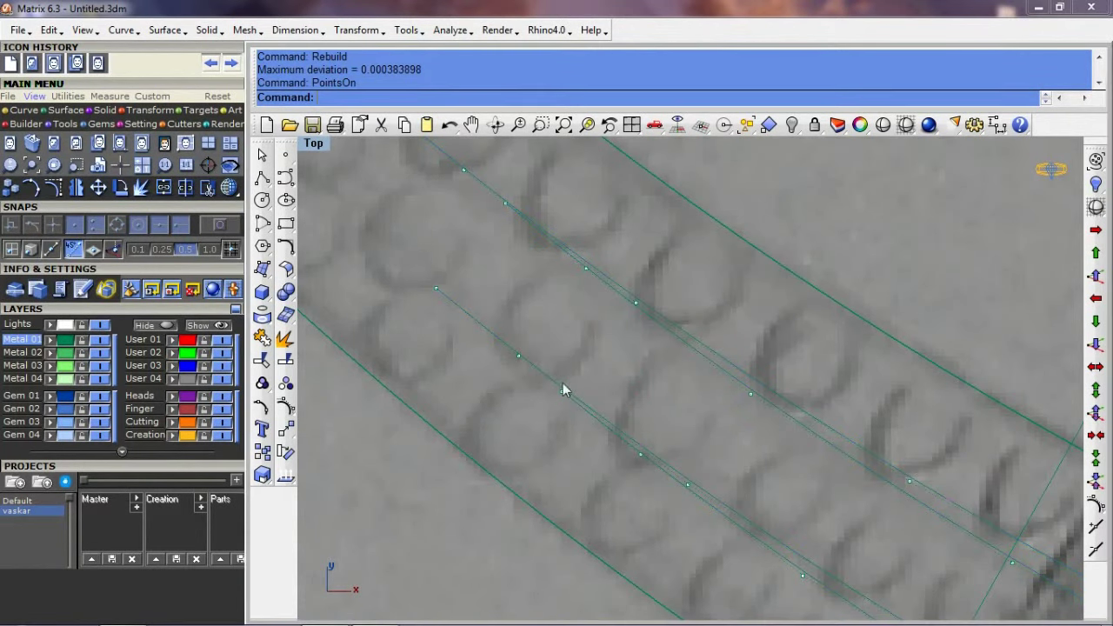
{"action": "scroll", "coordinate": [563, 399], "scroll_direction": "up", "scroll_amount": 3}
{"action": "scroll", "coordinate": [562, 400], "scroll_direction": "up", "scroll_amount": 2}
{"action": "left_click", "coordinate": [571, 385]}
{"action": "type", "text": "m"}
{"action": "key", "text": "Return"}
{"action": "scroll", "coordinate": [571, 385], "scroll_direction": "up", "scroll_amount": 2}
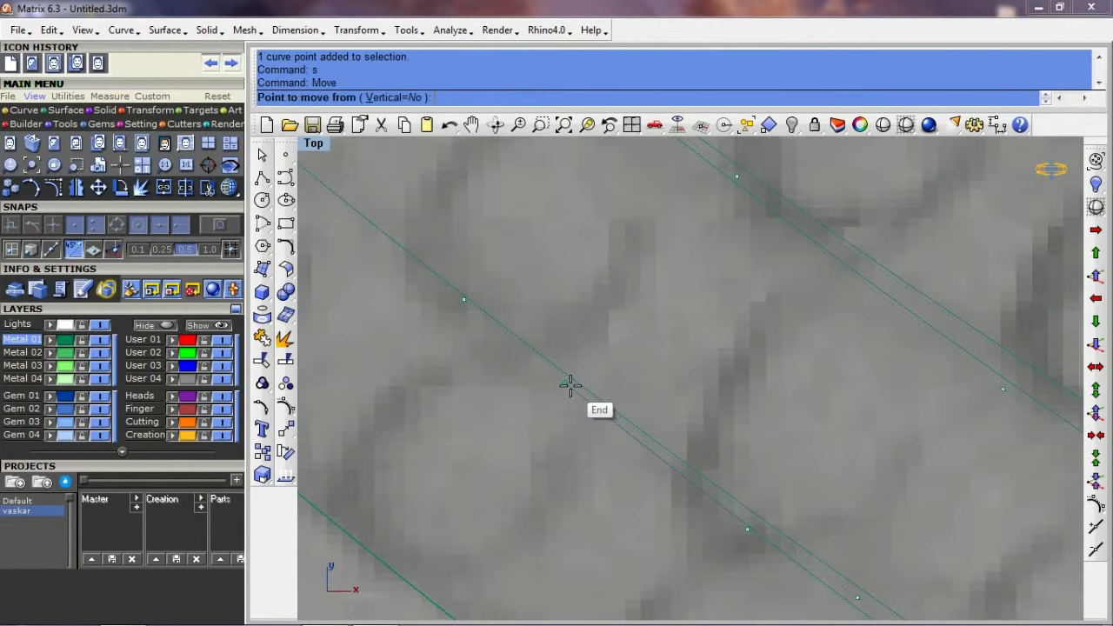
{"action": "left_click", "coordinate": [567, 383]}
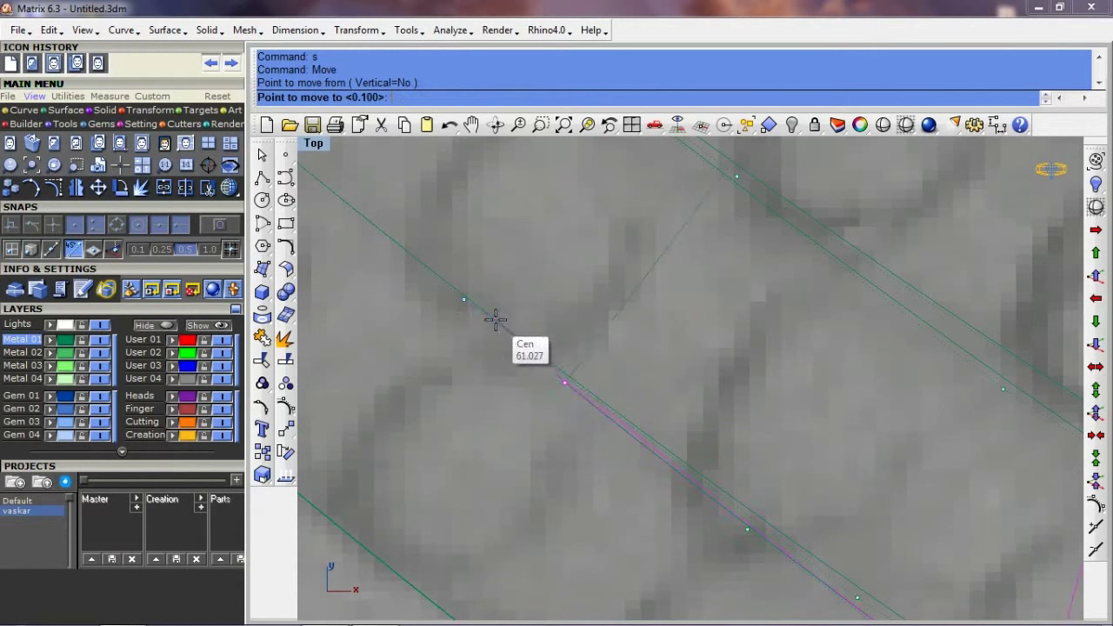
{"action": "left_click", "coordinate": [503, 324]}
{"action": "key", "text": "ctrl+z"}
{"action": "key", "text": "Return"}
{"action": "left_click", "coordinate": [565, 384]}
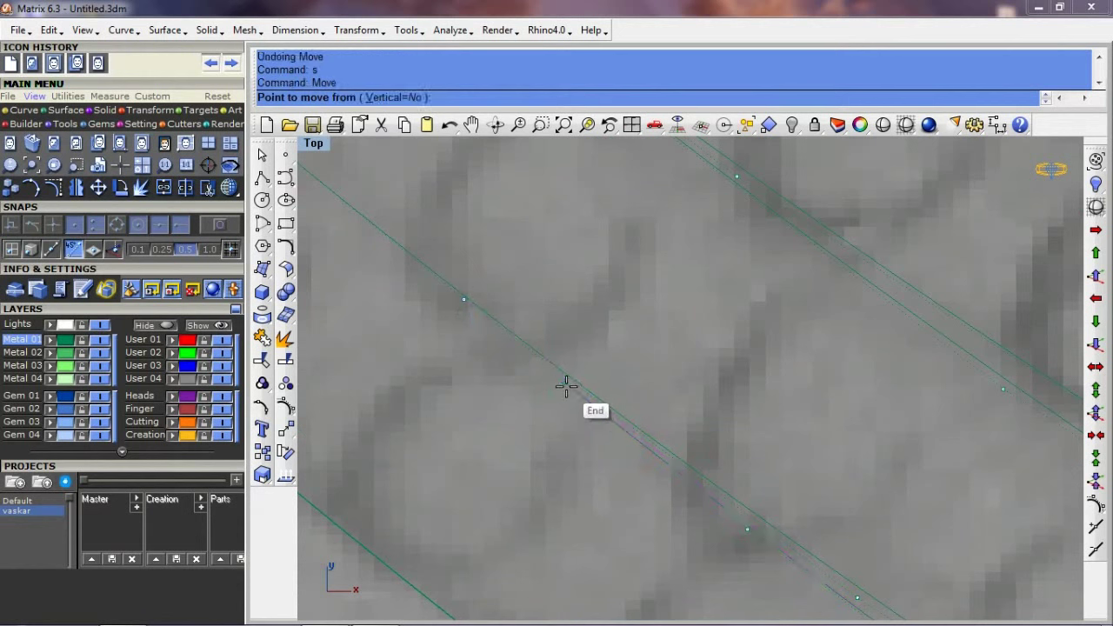
{"action": "left_click", "coordinate": [506, 339]}
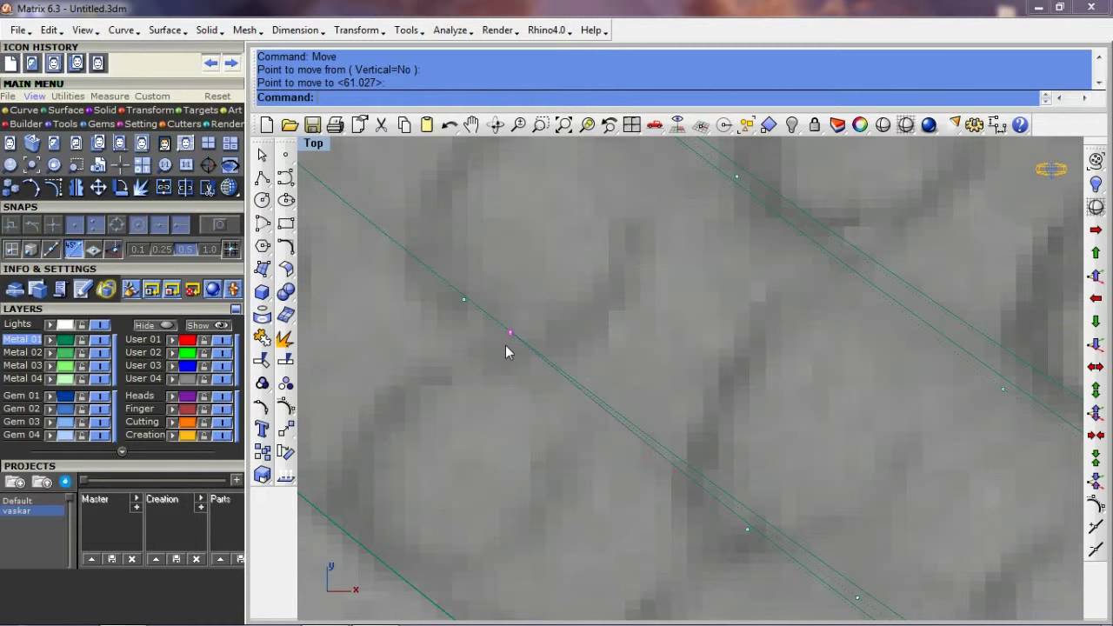
{"action": "left_click", "coordinate": [592, 364]}
Trim away the overlapping groove-curve end with the crossing curves as cutters
{"action": "type", "text": "trim"}
{"action": "key", "text": "Return"}
{"action": "left_click", "coordinate": [388, 237]}
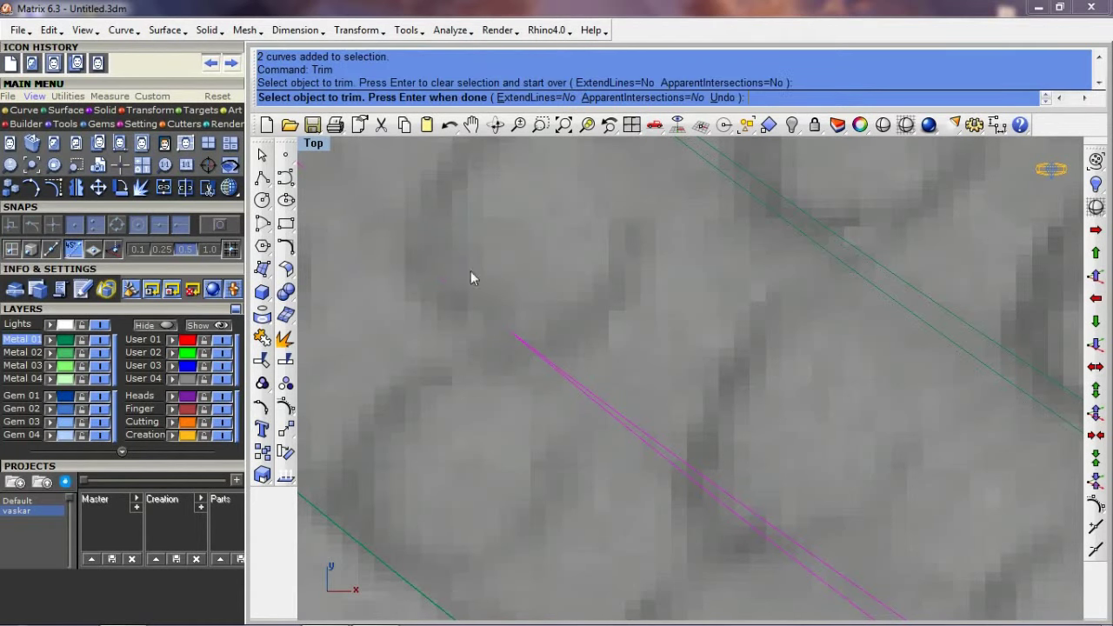
{"action": "scroll", "coordinate": [713, 333], "scroll_direction": "down", "scroll_amount": 3}
{"action": "key", "text": "Return"}
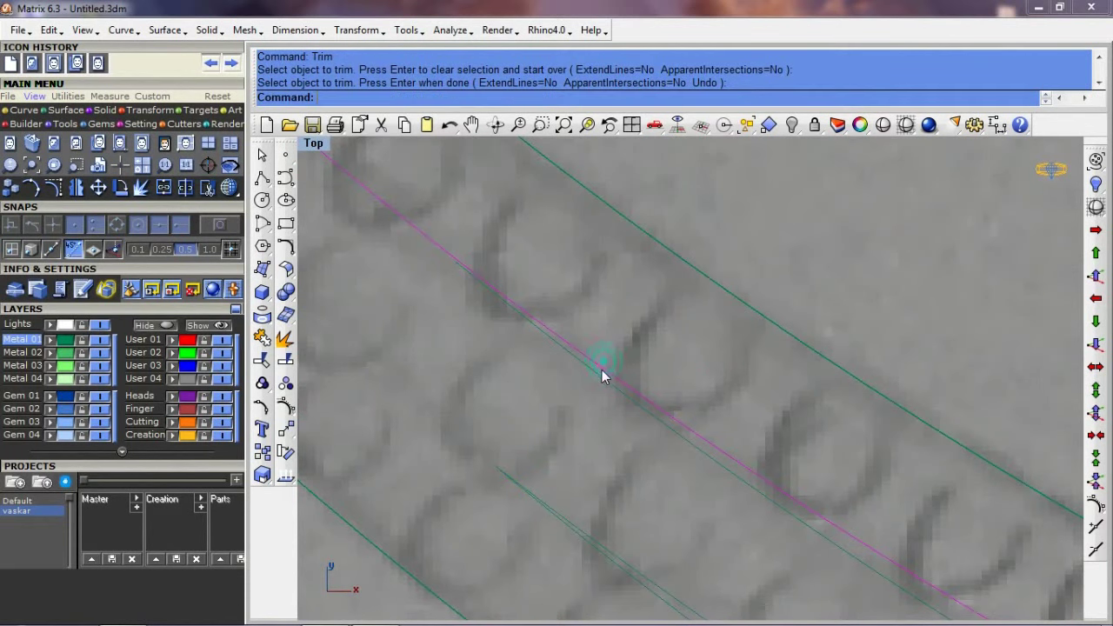
Show the curves' control points and delete the extra point near the dividing line
{"action": "key", "text": "F10"}
{"action": "scroll", "coordinate": [560, 334], "scroll_direction": "down", "scroll_amount": 2}
{"action": "scroll", "coordinate": [517, 340], "scroll_direction": "up", "scroll_amount": 2}
{"action": "scroll", "coordinate": [679, 457], "scroll_direction": "down", "scroll_amount": 2}
{"action": "left_click", "coordinate": [458, 372]}
{"action": "type", "text": "s"}
{"action": "key", "text": "Return"}
{"action": "scroll", "coordinate": [604, 383], "scroll_direction": "up", "scroll_amount": 2}
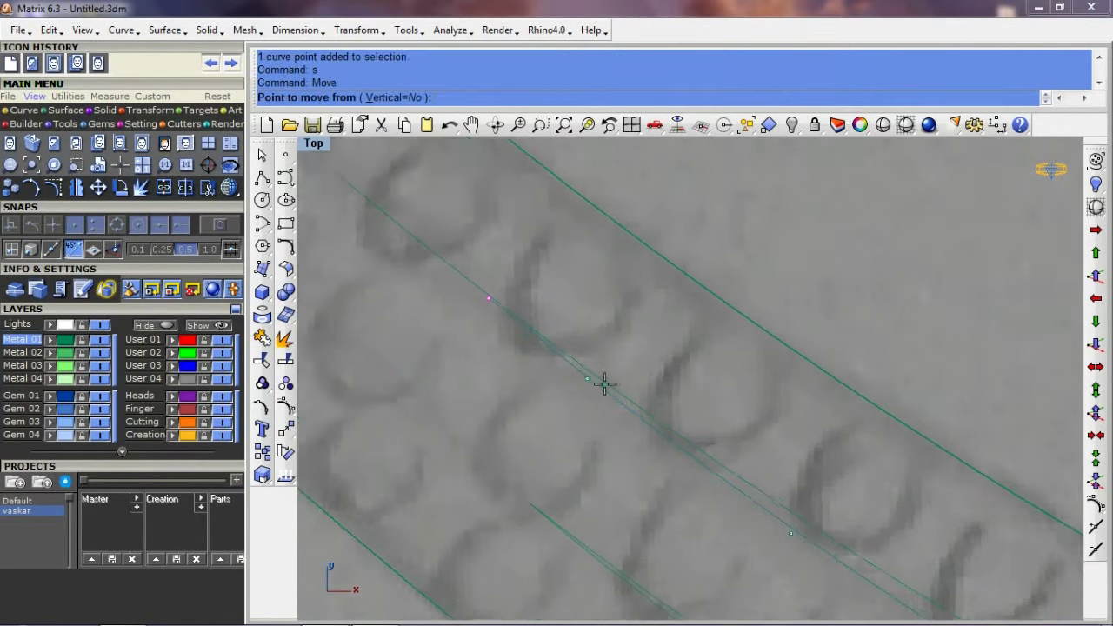
{"action": "scroll", "coordinate": [604, 383], "scroll_direction": "up", "scroll_amount": 1}
{"action": "key", "text": "Escape"}
{"action": "left_click", "coordinate": [582, 376]}
{"action": "key", "text": "Delete"}
Move another groove-curve point so it snaps onto the dividing line
{"action": "left_click", "coordinate": [460, 278]}
{"action": "type", "text": "s"}
{"action": "key", "text": "Return"}
{"action": "left_click", "coordinate": [462, 279]}
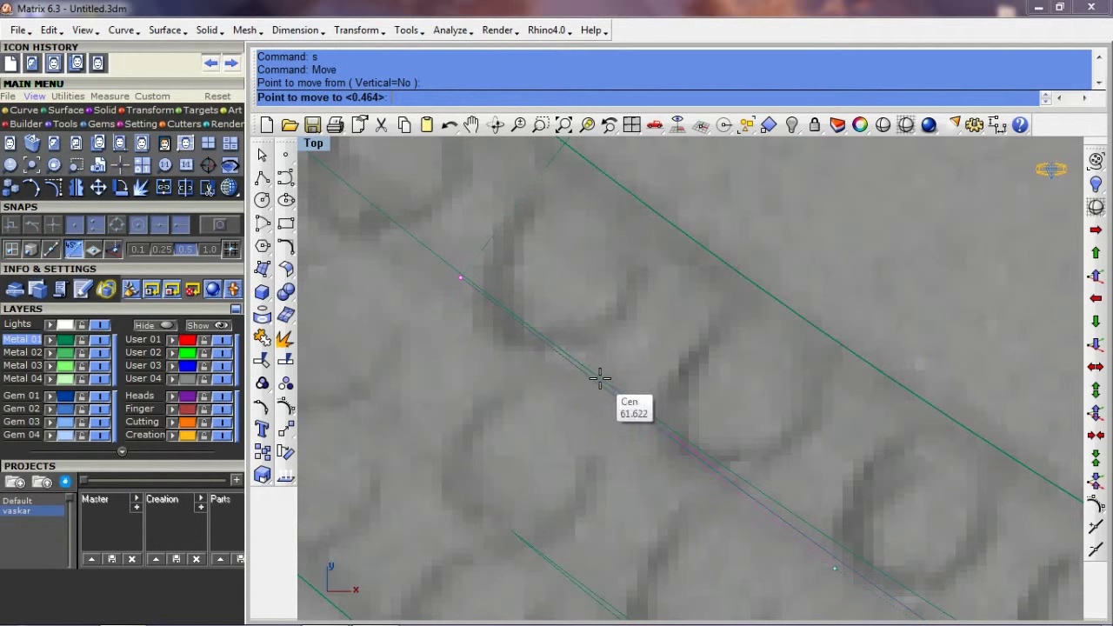
{"action": "left_click", "coordinate": [601, 379]}
Trim the upper-left curve end using the two curves as cutters
{"action": "left_click_drag", "start_coordinate": [640, 385], "coordinate": [602, 438]}
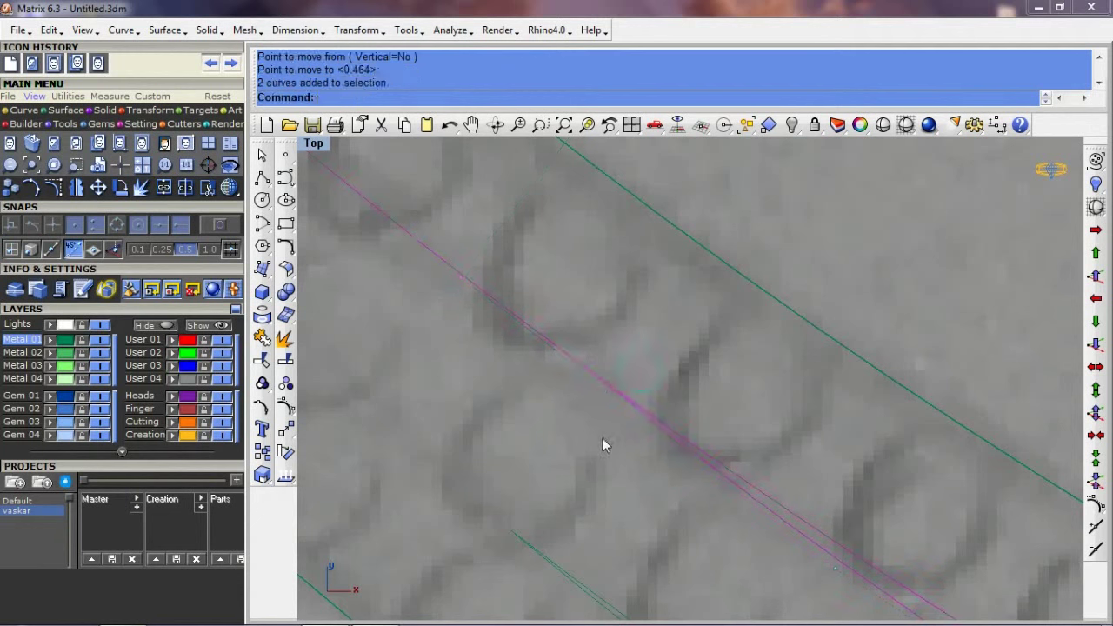
{"action": "type", "text": "trim"}
{"action": "key", "text": "Return"}
{"action": "left_click", "coordinate": [472, 336]}
{"action": "scroll", "coordinate": [525, 384], "scroll_direction": "down", "scroll_amount": 2}
{"action": "key", "text": "Return"}
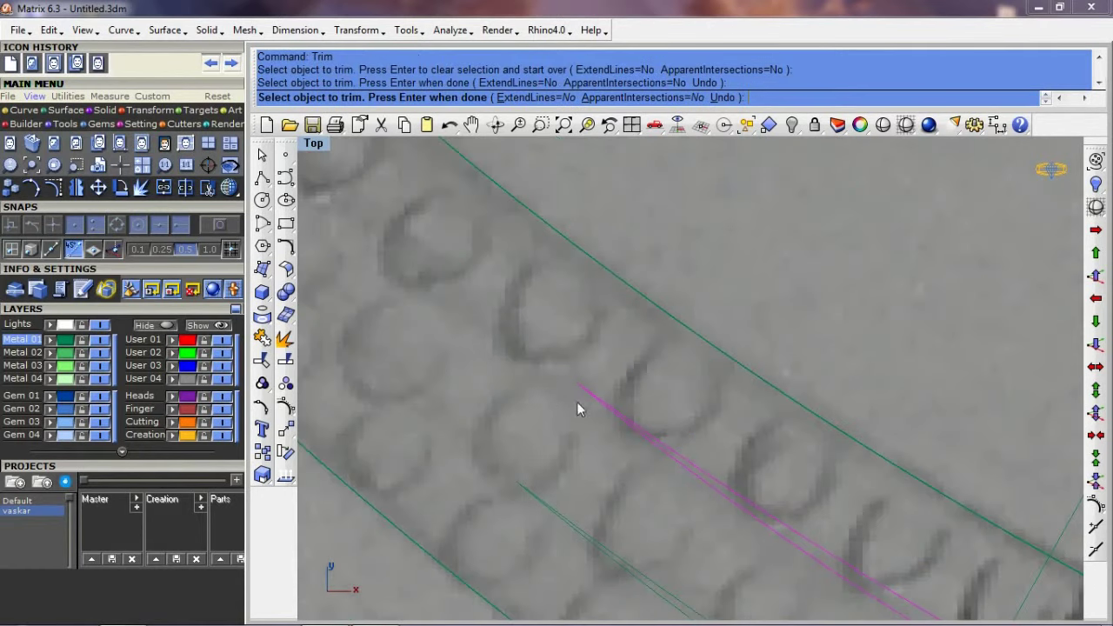
{"action": "scroll", "coordinate": [577, 401], "scroll_direction": "down", "scroll_amount": 2}
{"action": "scroll", "coordinate": [670, 378], "scroll_direction": "down", "scroll_amount": 2}
{"action": "scroll", "coordinate": [661, 403], "scroll_direction": "down", "scroll_amount": 2}
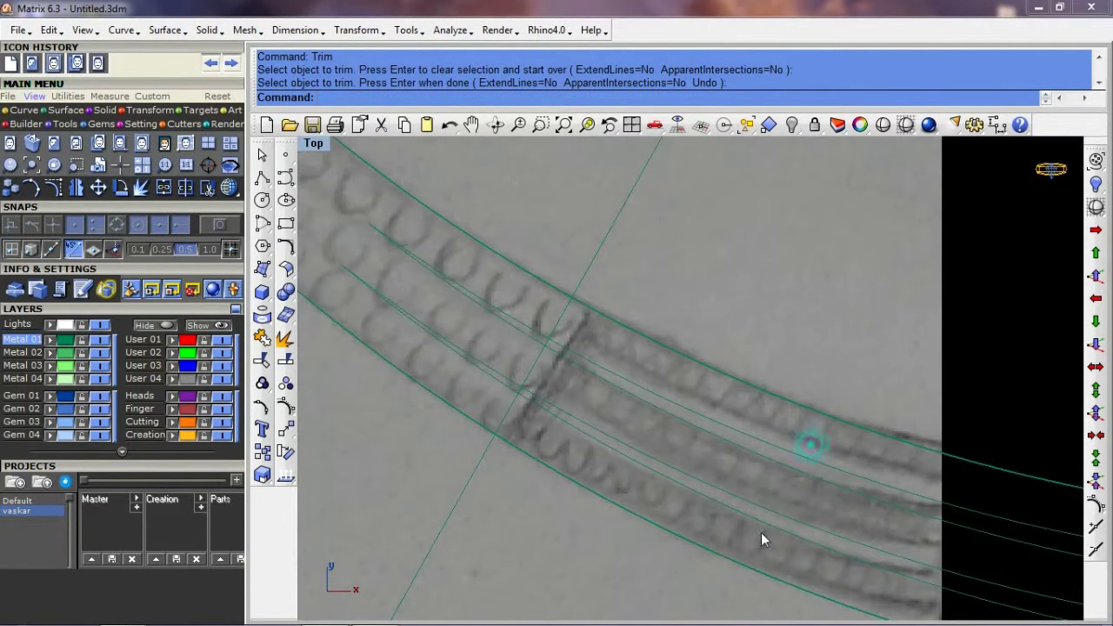
Select the four inner groove curves and switch to shaded display
{"action": "left_click_drag", "start_coordinate": [760, 532], "coordinate": [1013, 537]}
{"action": "scroll", "coordinate": [1013, 537], "scroll_direction": "up", "scroll_amount": 3}
{"action": "type", "text": "d"}
{"action": "key", "text": "Return"}
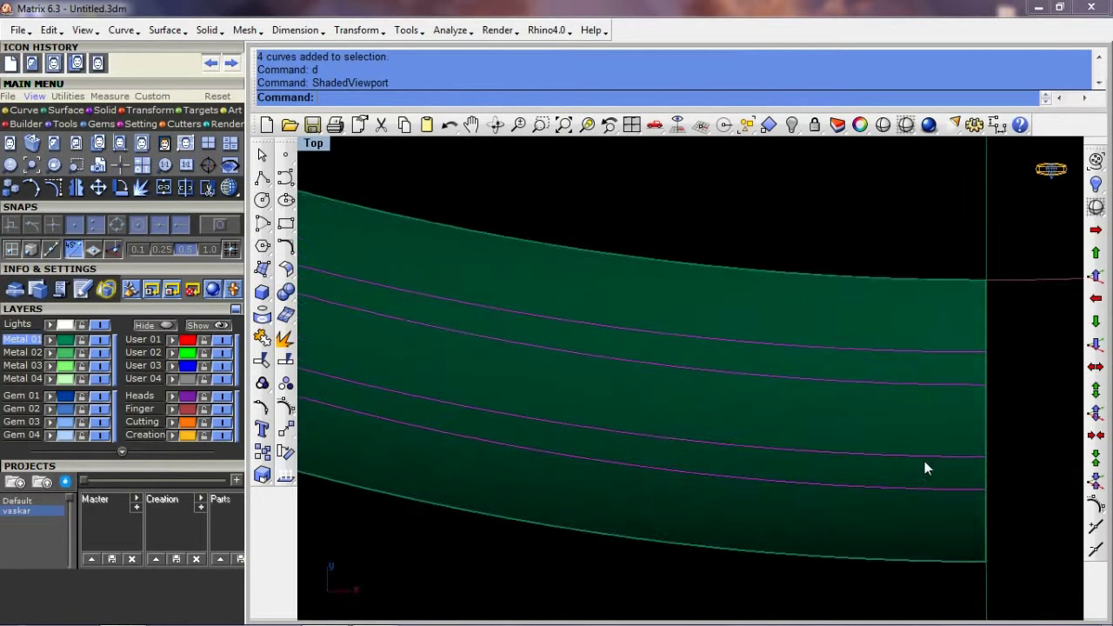
{"action": "type", "text": "trim"}
{"action": "key", "text": "Return"}
{"action": "left_click", "coordinate": [911, 371]}
{"action": "left_click", "coordinate": [868, 469]}
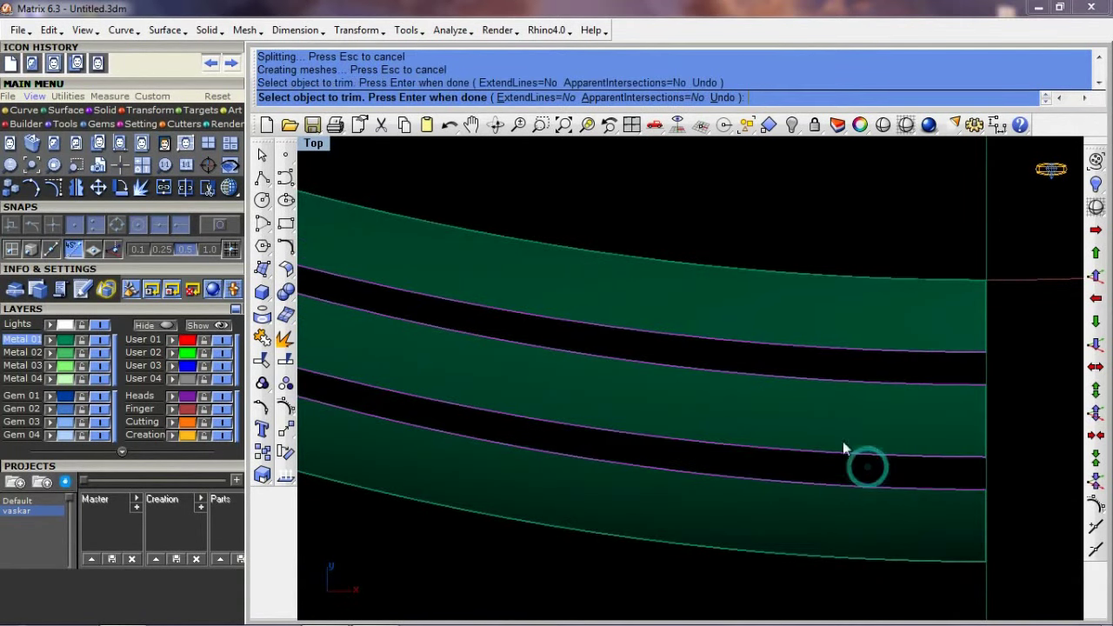
{"action": "key", "text": "Return"}
{"action": "scroll", "coordinate": [720, 393], "scroll_direction": "down", "scroll_amount": 2}
{"action": "scroll", "coordinate": [687, 374], "scroll_direction": "down", "scroll_amount": 2}
{"action": "right_click_drag", "start_coordinate": [609, 335], "coordinate": [621, 393]}
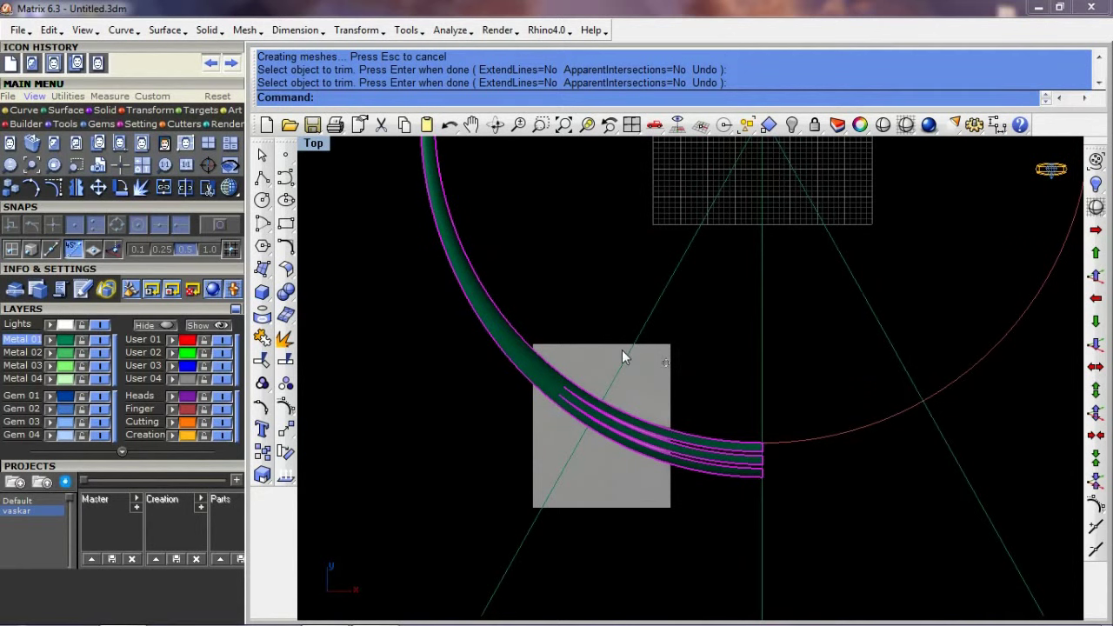
{"action": "key", "text": "ctrl+F4"}
{"action": "scroll", "coordinate": [567, 454], "scroll_direction": "up", "scroll_amount": 3}
{"action": "scroll", "coordinate": [570, 450], "scroll_direction": "up", "scroll_amount": 2}
{"action": "key", "text": "ctrl+F1"}
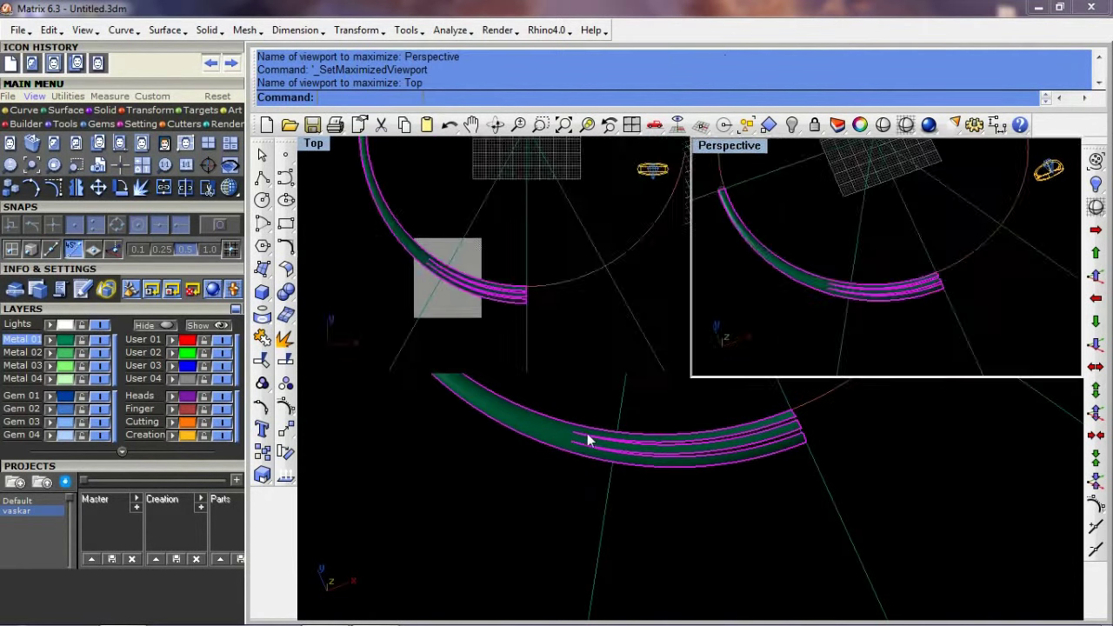
{"action": "type", "text": "q"}
{"action": "key", "text": "Return"}
{"action": "scroll", "coordinate": [574, 417], "scroll_direction": "up", "scroll_amount": 1}
{"action": "scroll", "coordinate": [586, 416], "scroll_direction": "up", "scroll_amount": 3}
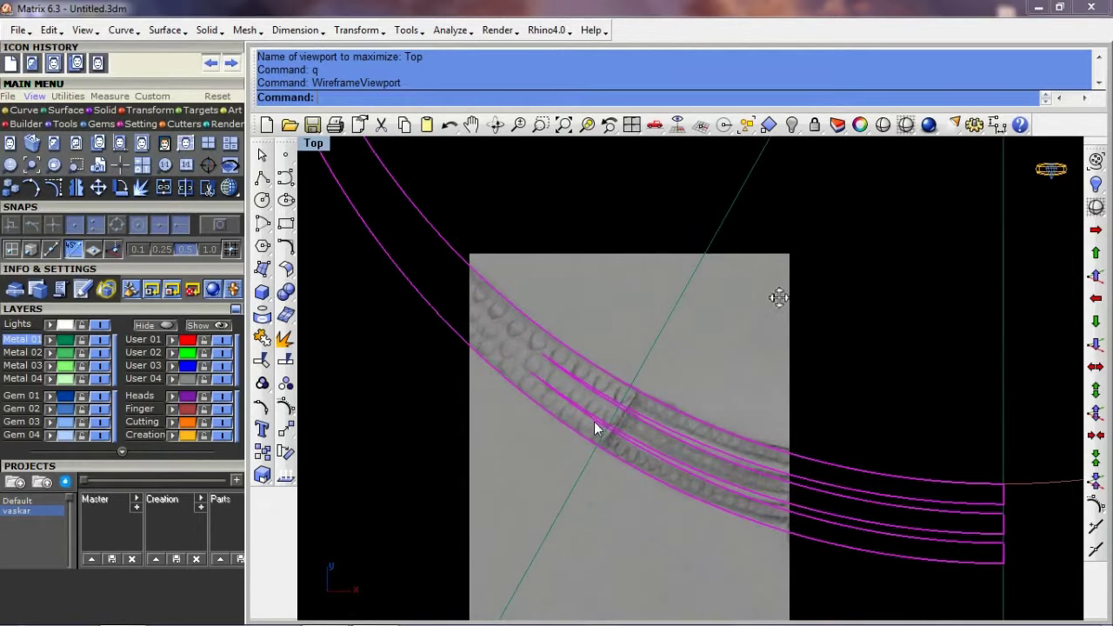
{"action": "scroll", "coordinate": [606, 425], "scroll_direction": "up", "scroll_amount": 2}
{"action": "scroll", "coordinate": [622, 427], "scroll_direction": "up", "scroll_amount": 3}
{"action": "key", "text": "ctrl+z"}
{"action": "scroll", "coordinate": [632, 403], "scroll_direction": "up", "scroll_amount": 2}
{"action": "left_click", "coordinate": [674, 354]}
{"action": "left_click", "coordinate": [623, 446]}
Split the band surface along the outer boundary curves
{"action": "scroll", "coordinate": [606, 387], "scroll_direction": "up", "scroll_amount": 2}
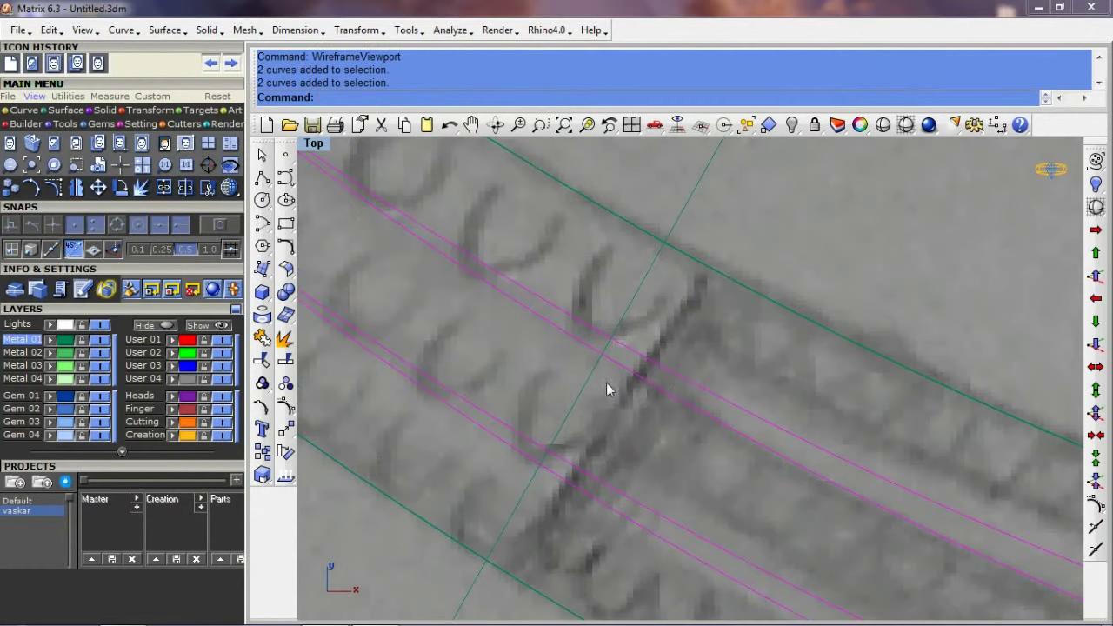
{"action": "type", "text": "q"}
{"action": "key", "text": "Return"}
{"action": "left_click", "coordinate": [703, 342]}
{"action": "type", "text": "q"}
{"action": "key", "text": "Return"}
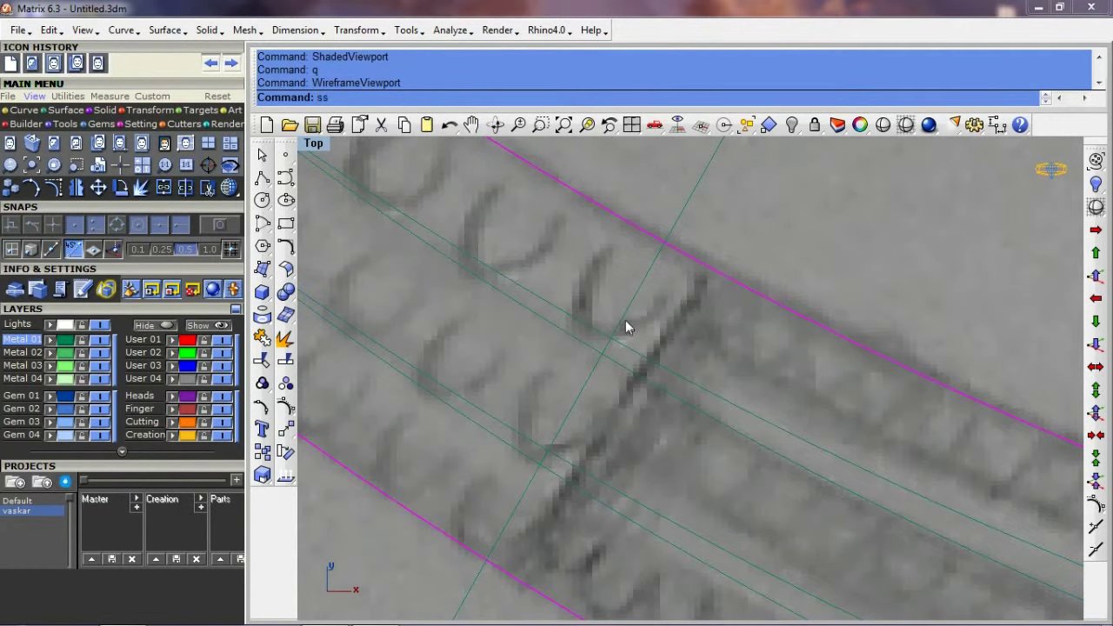
{"action": "key", "text": "Return"}
{"action": "type", "text": "d"}
{"action": "key", "text": "Return"}
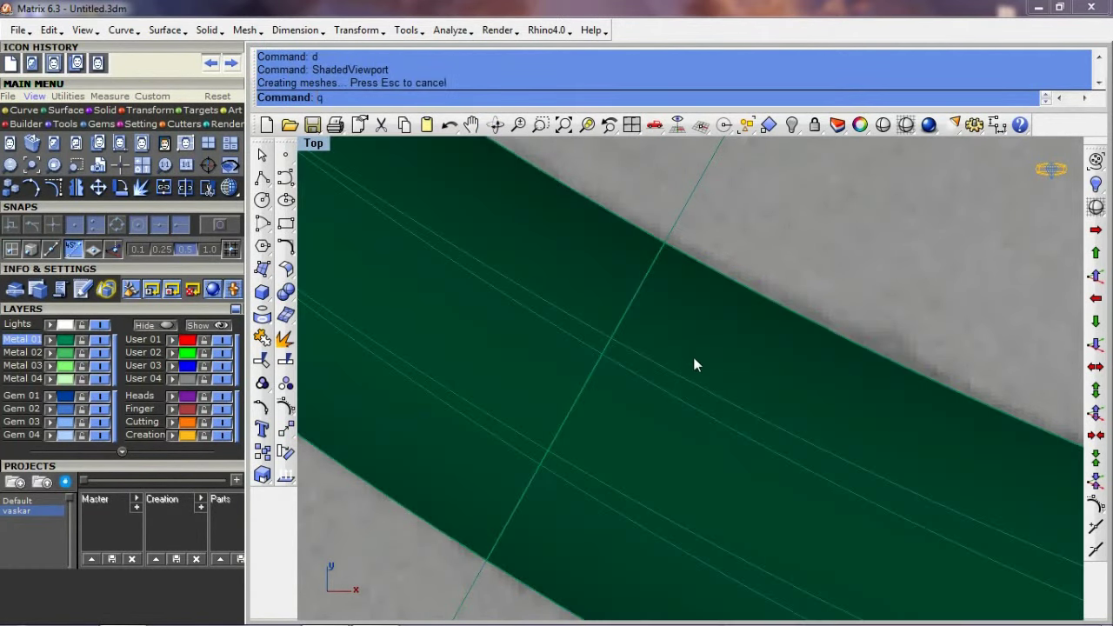
{"action": "key", "text": "Return"}
Project the inner groove curves onto the green band surface
{"action": "left_click", "coordinate": [663, 452]}
{"action": "left_click", "coordinate": [317, 319]}
{"action": "type", "text": "d"}
{"action": "key", "text": "Return"}
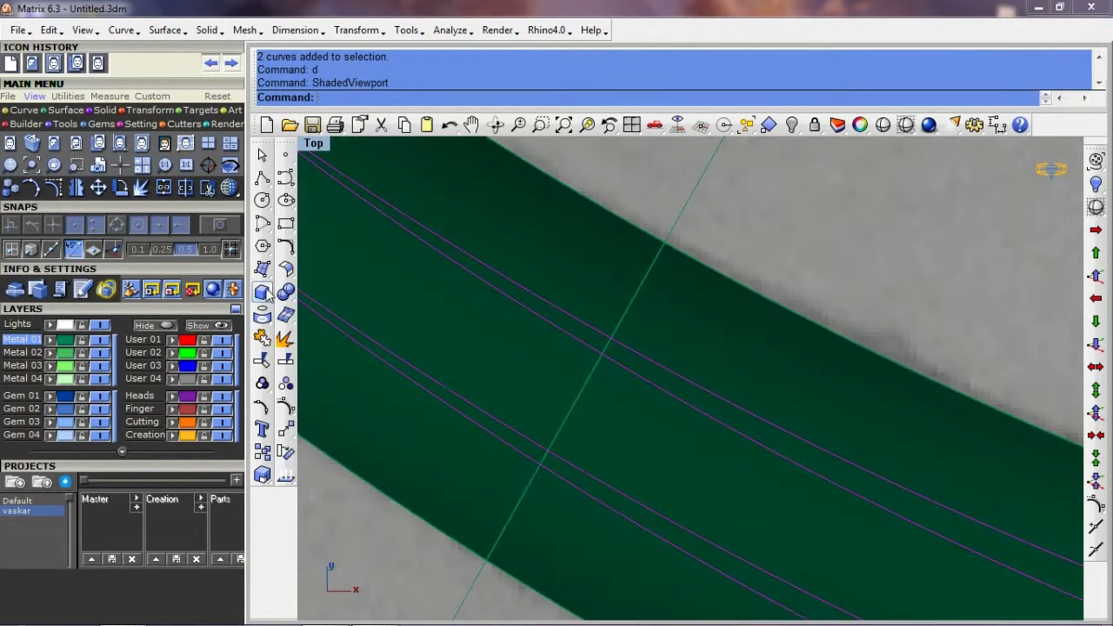
{"action": "left_click", "coordinate": [268, 296]}
{"action": "left_click", "coordinate": [740, 353]}
{"action": "key", "text": "Return"}
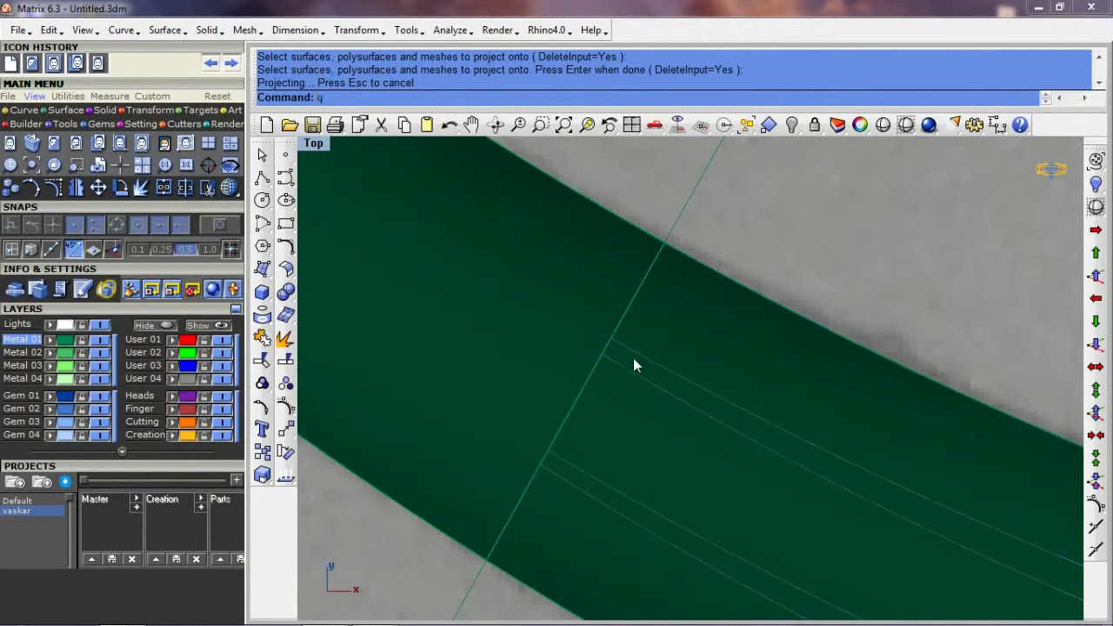
{"action": "key", "text": "Return"}
Trim out the band strips between groove curves 1–2 and 3–4
{"action": "scroll", "coordinate": [650, 392], "scroll_direction": "up", "scroll_amount": 3}
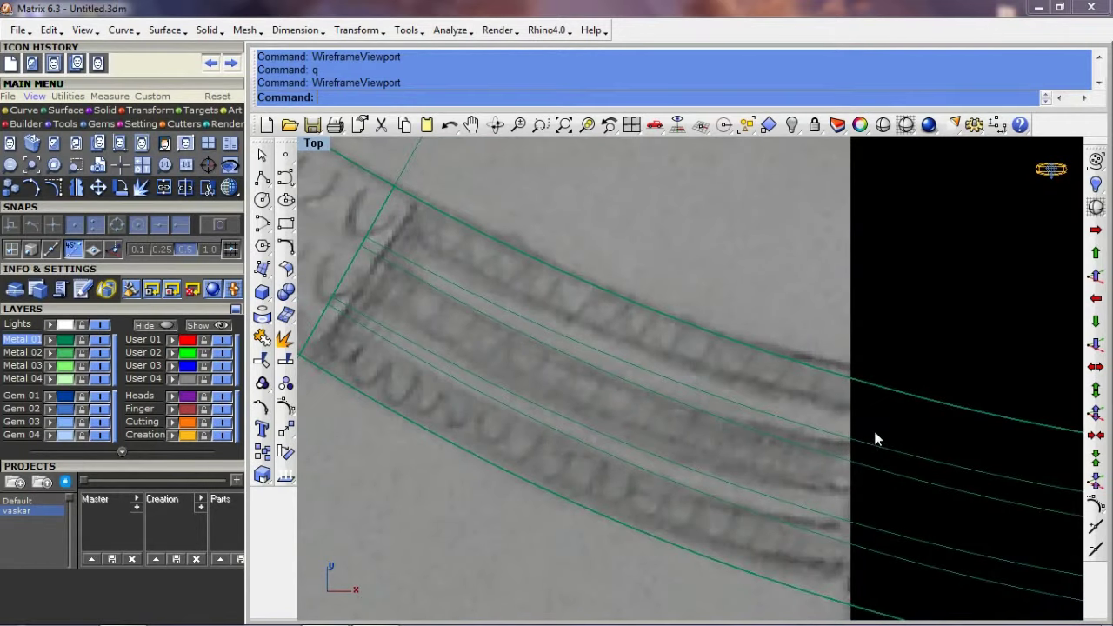
{"action": "left_click_drag", "start_coordinate": [873, 427], "coordinate": [807, 550]}
{"action": "type", "text": "d"}
{"action": "key", "text": "Return"}
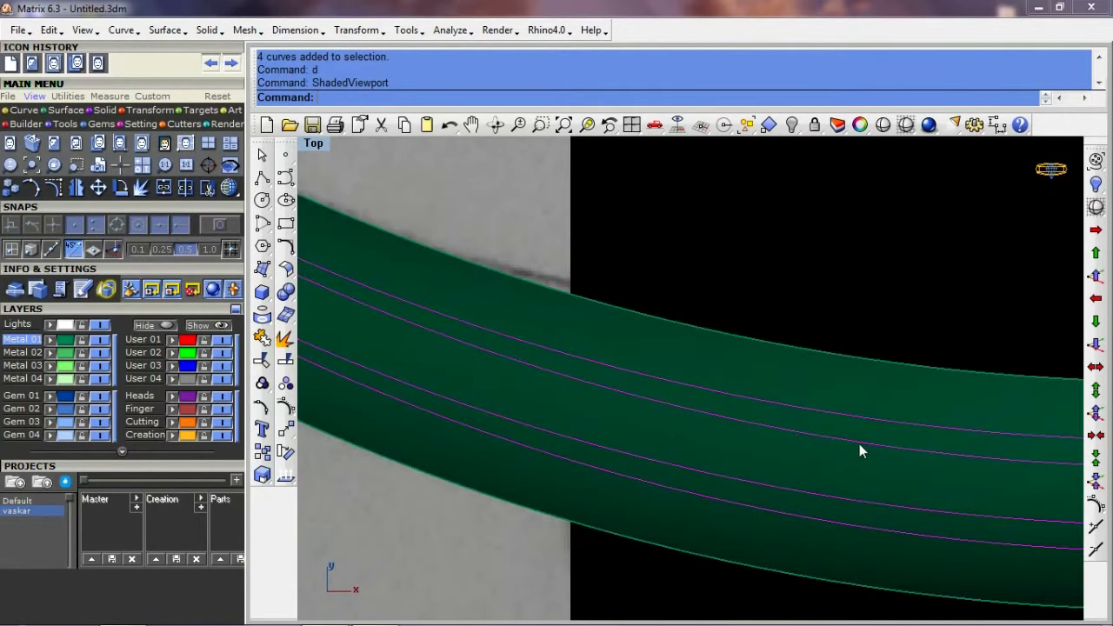
{"action": "type", "text": "trim"}
{"action": "key", "text": "Return"}
{"action": "left_click", "coordinate": [858, 430]}
{"action": "left_click", "coordinate": [813, 503]}
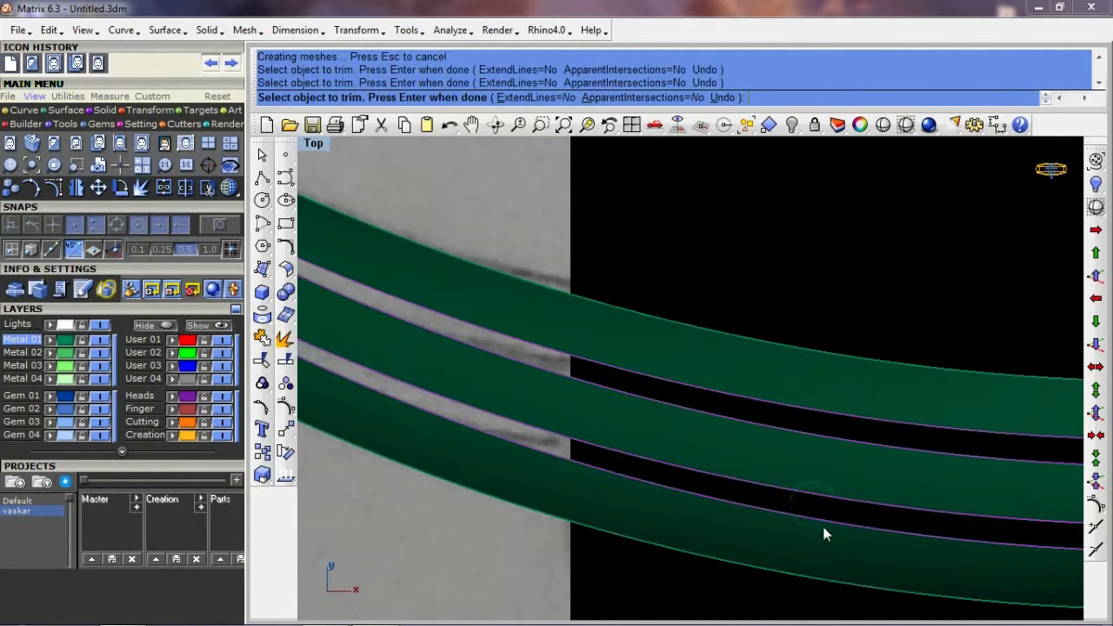
{"action": "key", "text": "Return"}
{"action": "key", "text": "ctrl+F4"}
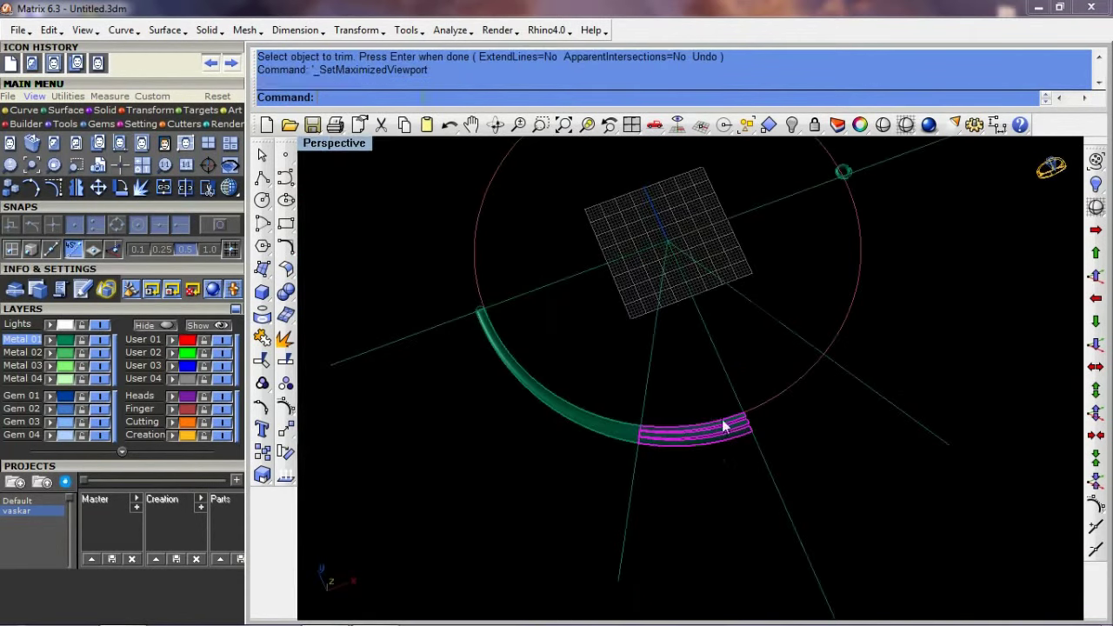
Offset the grooved band 0.6 as a solid, with the direction flipped
{"action": "right_click_drag", "start_coordinate": [738, 371], "coordinate": [719, 432]}
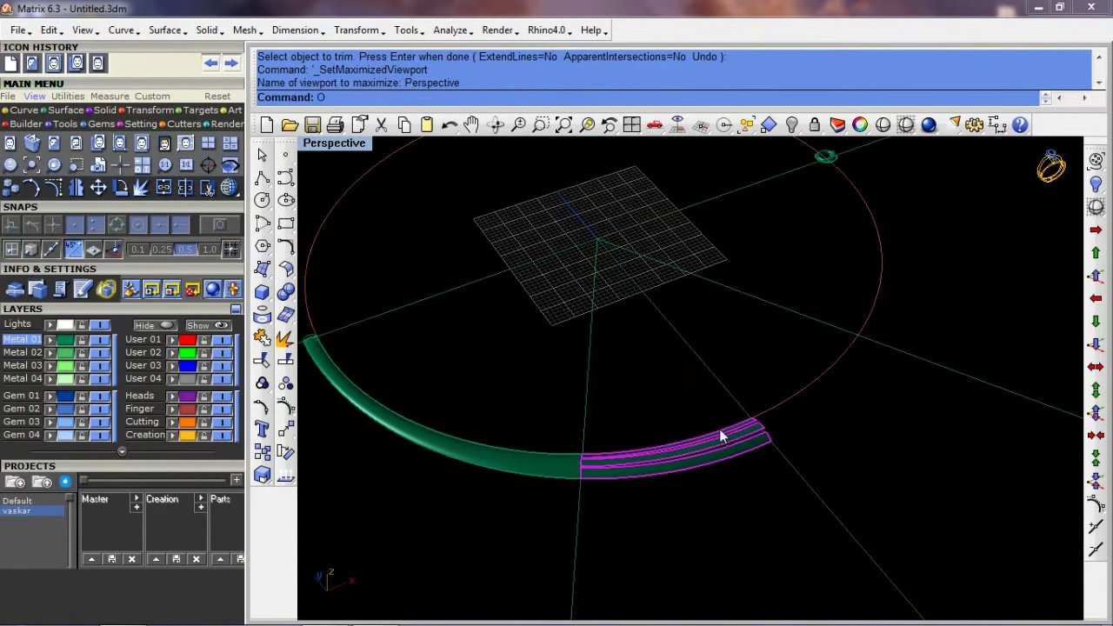
{"action": "type", "text": "s"}
{"action": "key", "text": "Return"}
{"action": "scroll", "coordinate": [712, 448], "scroll_direction": "up", "scroll_amount": 3}
{"action": "type", "text": "f"}
{"action": "key", "text": "Return"}
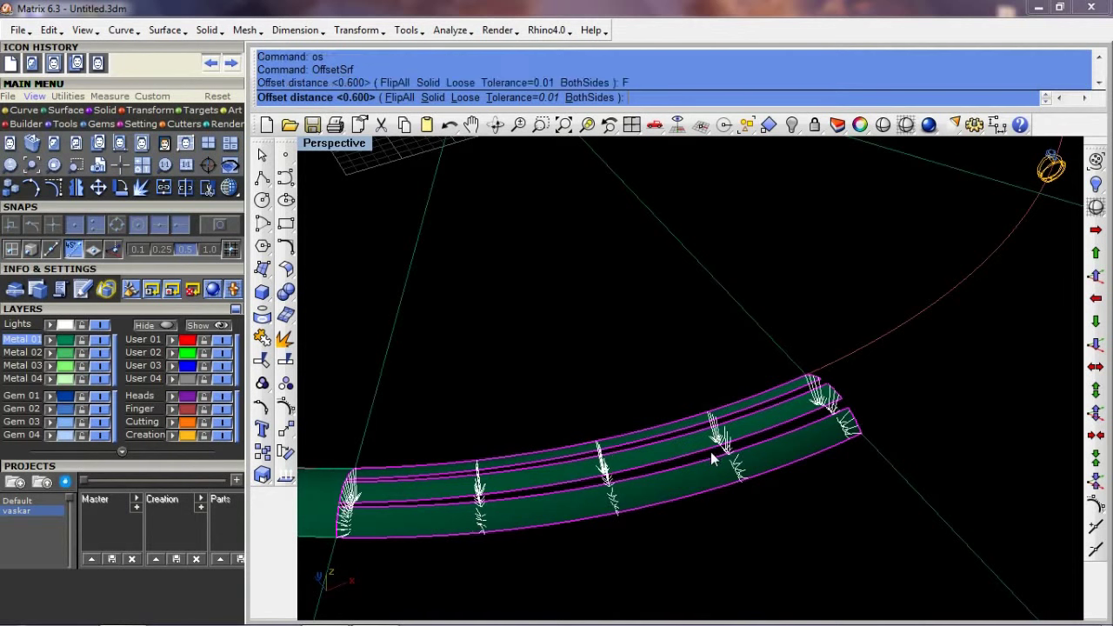
{"action": "type", "text": "s"}
{"action": "key", "text": "Return"}
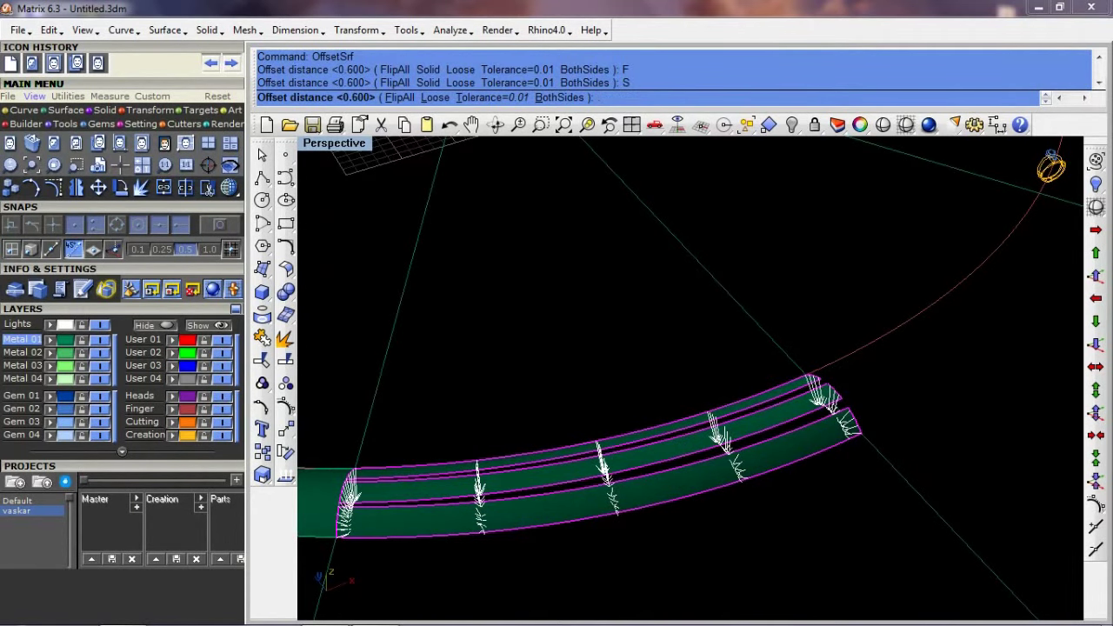
{"action": "type", "text": ".6"}
{"action": "key", "text": "Return"}
Select the green band and show the whole ring in the Top view
{"action": "right_click_drag", "start_coordinate": [655, 390], "coordinate": [629, 415]}
{"action": "scroll", "coordinate": [707, 397], "scroll_direction": "up", "scroll_amount": 3}
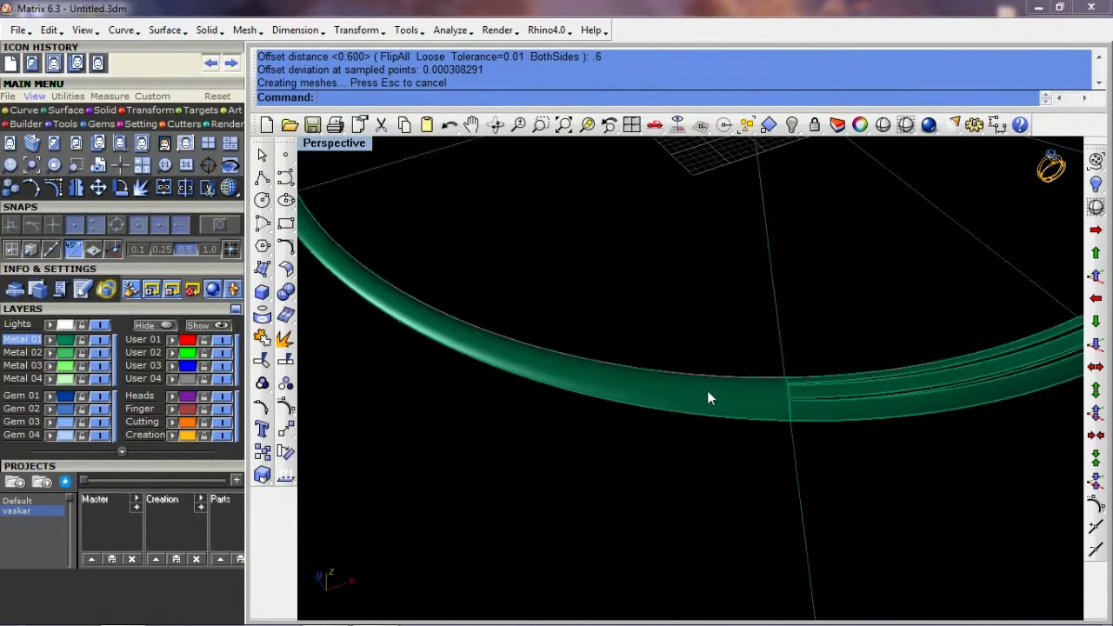
{"action": "scroll", "coordinate": [708, 392], "scroll_direction": "up", "scroll_amount": 2}
{"action": "left_click", "coordinate": [706, 391]}
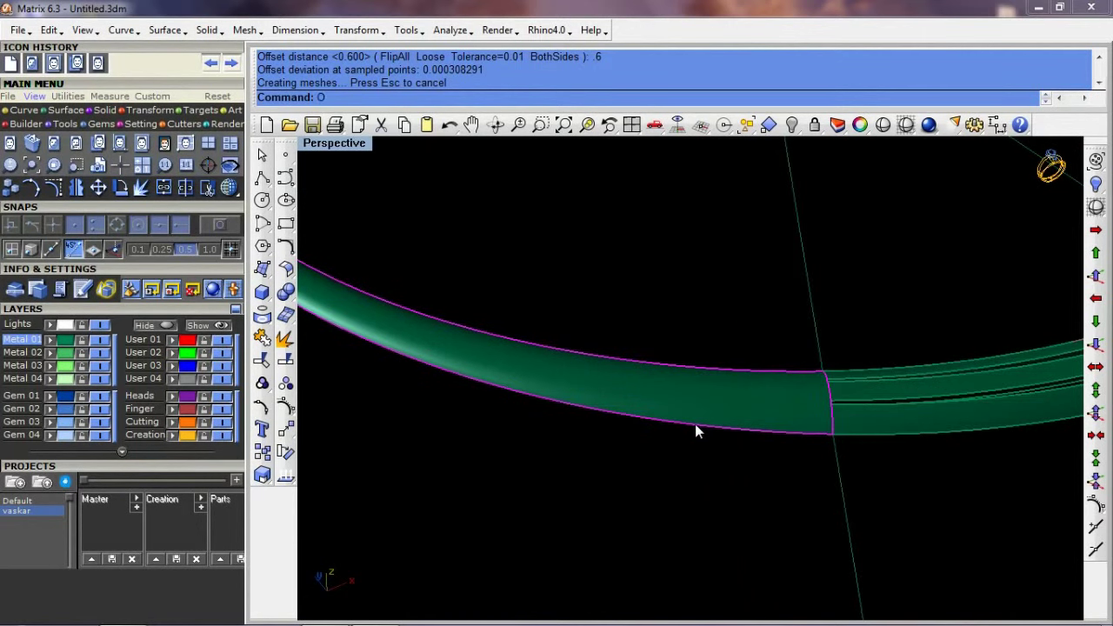
{"action": "key", "text": "ctrl+F1"}
{"action": "scroll", "coordinate": [687, 400], "scroll_direction": "down", "scroll_amount": 3}
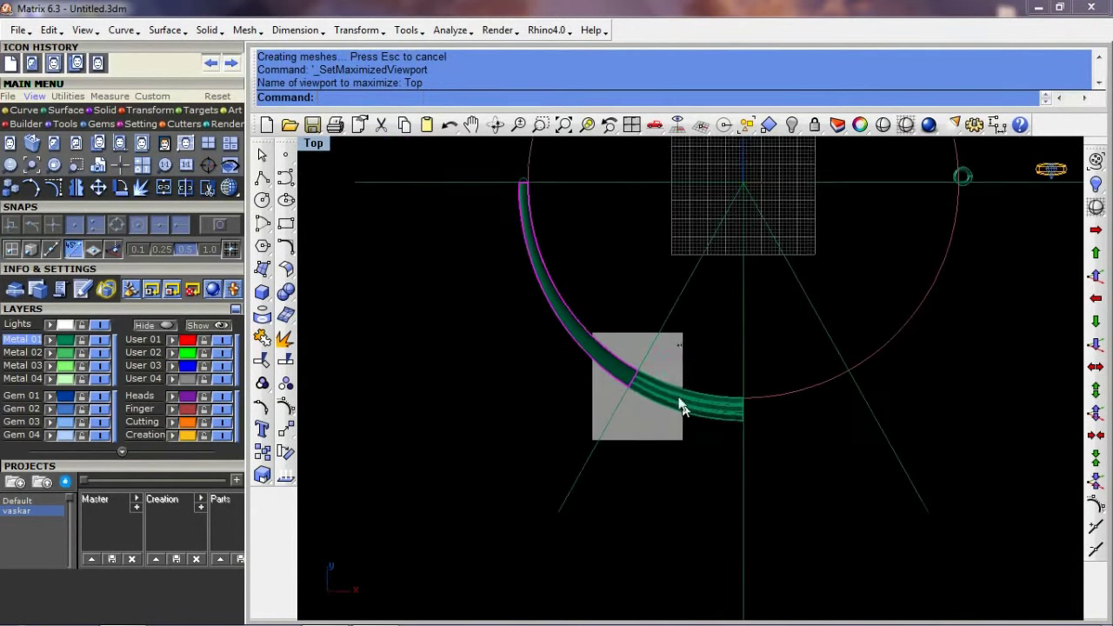
{"action": "scroll", "coordinate": [660, 387], "scroll_direction": "down", "scroll_amount": 2}
{"action": "left_click", "coordinate": [262, 199]}
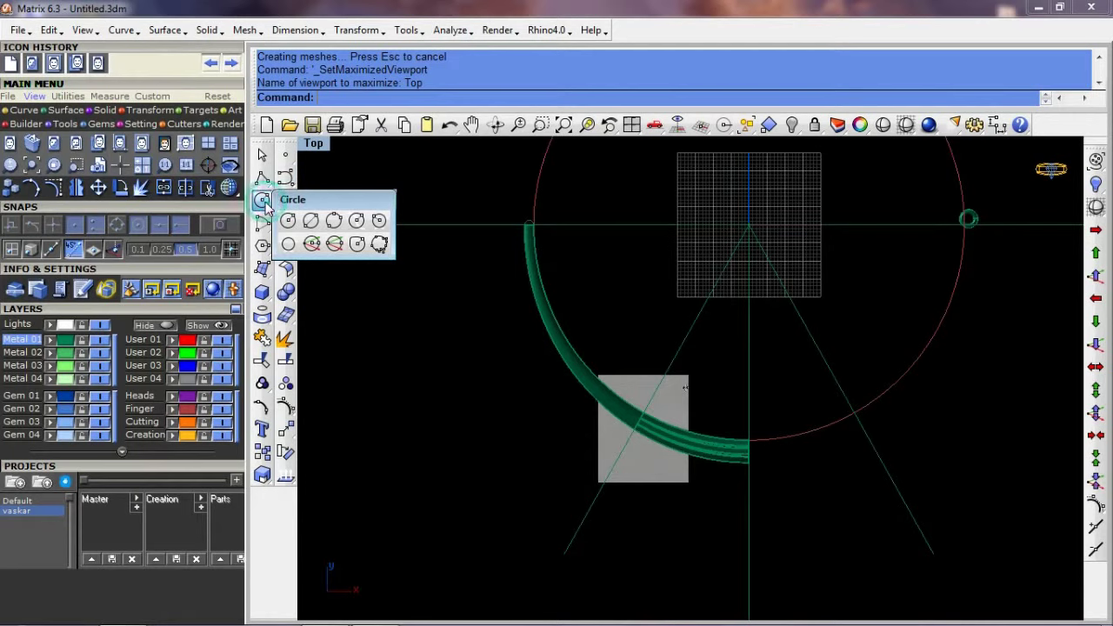
{"action": "left_click", "coordinate": [312, 220]}
{"action": "scroll", "coordinate": [532, 225], "scroll_direction": "up", "scroll_amount": 3}
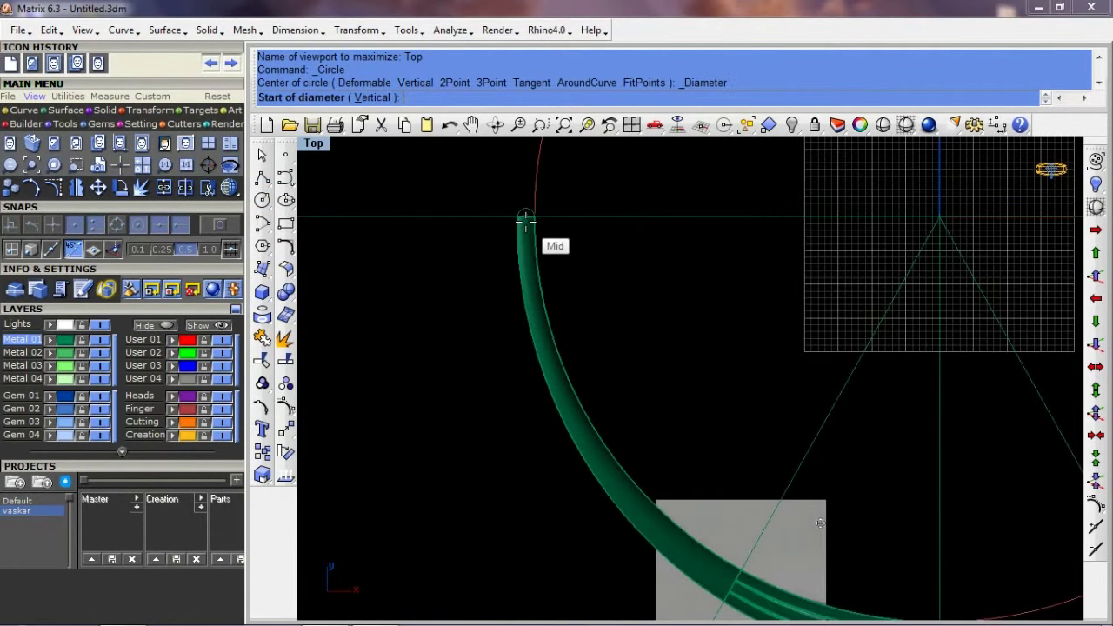
{"action": "left_click", "coordinate": [525, 215]}
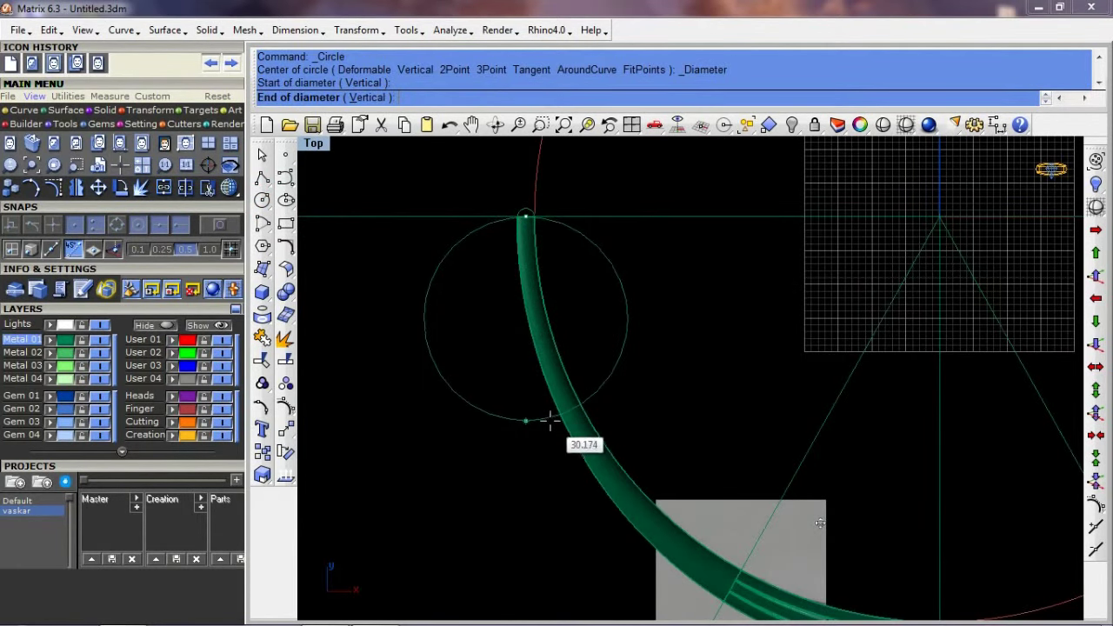
{"action": "type", "text": "20"}
{"action": "key", "text": "Return"}
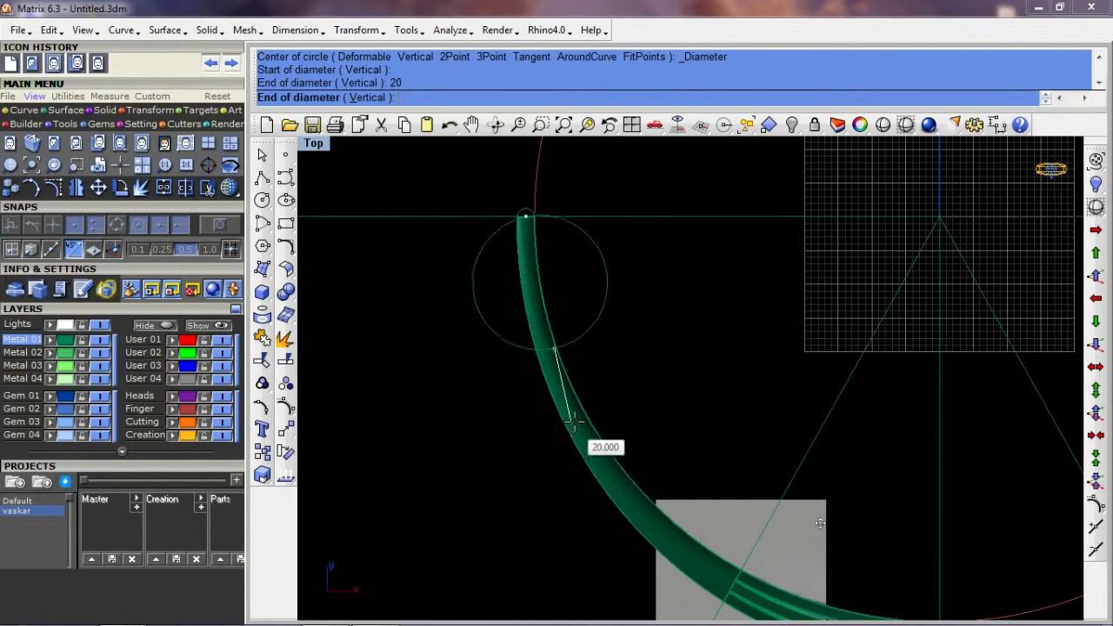
{"action": "left_click", "coordinate": [570, 425]}
{"action": "type", "text": "rotate"}
{"action": "key", "text": "Return"}
{"action": "type", "text": "c"}
{"action": "key", "text": "Return"}
{"action": "type", "text": "0"}
{"action": "key", "text": "Return"}
{"action": "left_click", "coordinate": [588, 252]}
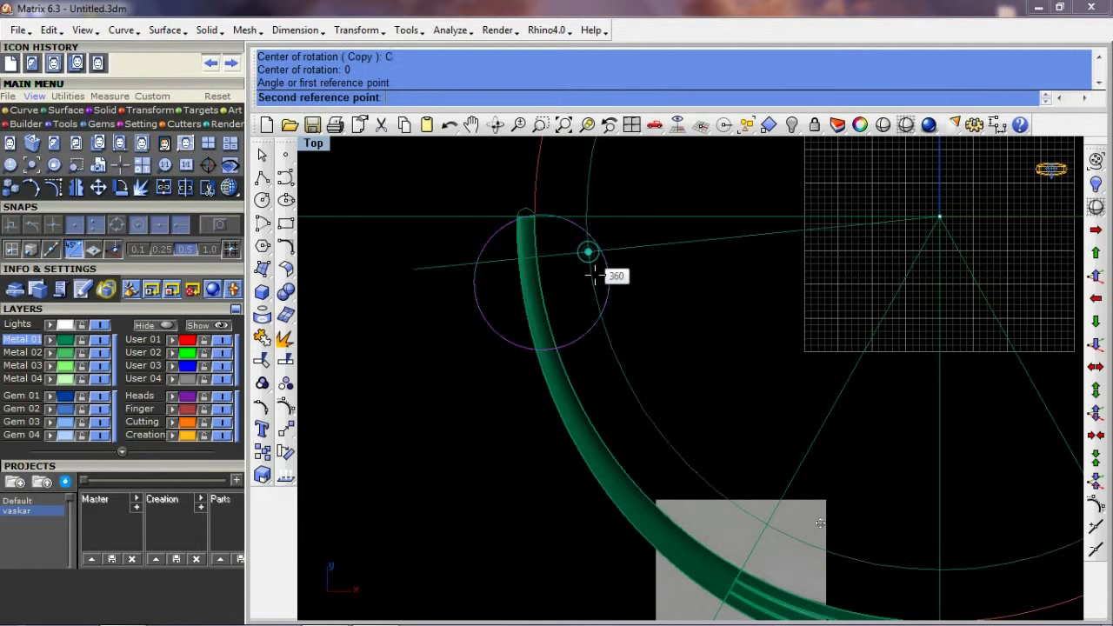
{"action": "left_click", "coordinate": [623, 367]}
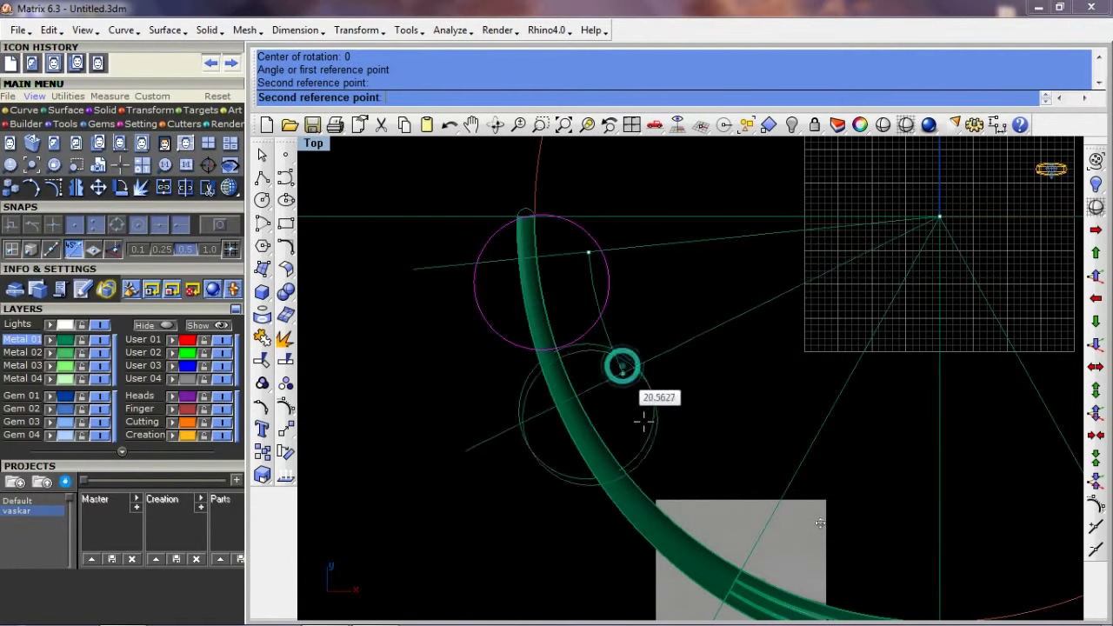
{"action": "left_click", "coordinate": [670, 481]}
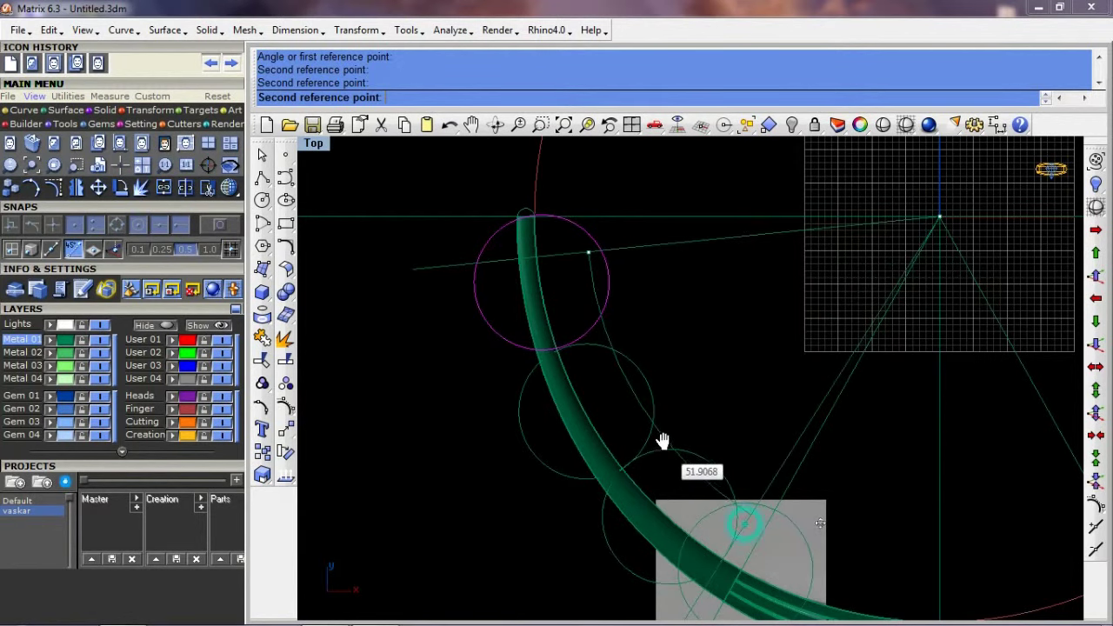
{"action": "right_click_drag", "start_coordinate": [745, 524], "coordinate": [665, 444]}
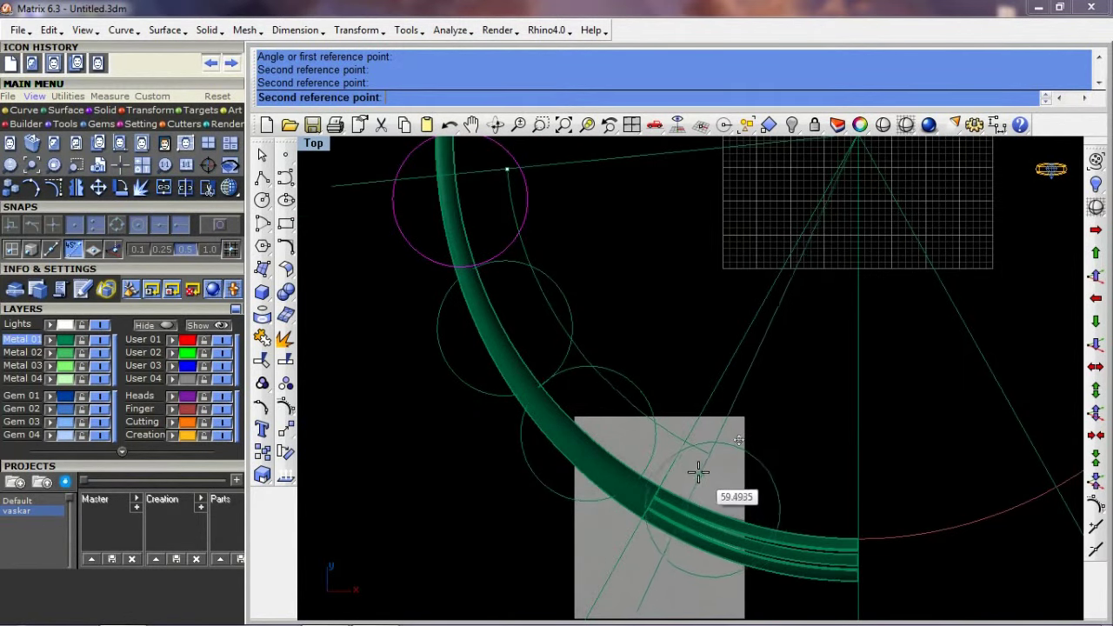
{"action": "key", "text": "Return"}
{"action": "scroll", "coordinate": [561, 330], "scroll_direction": "down", "scroll_amount": 3}
{"action": "scroll", "coordinate": [557, 300], "scroll_direction": "up", "scroll_amount": 3}
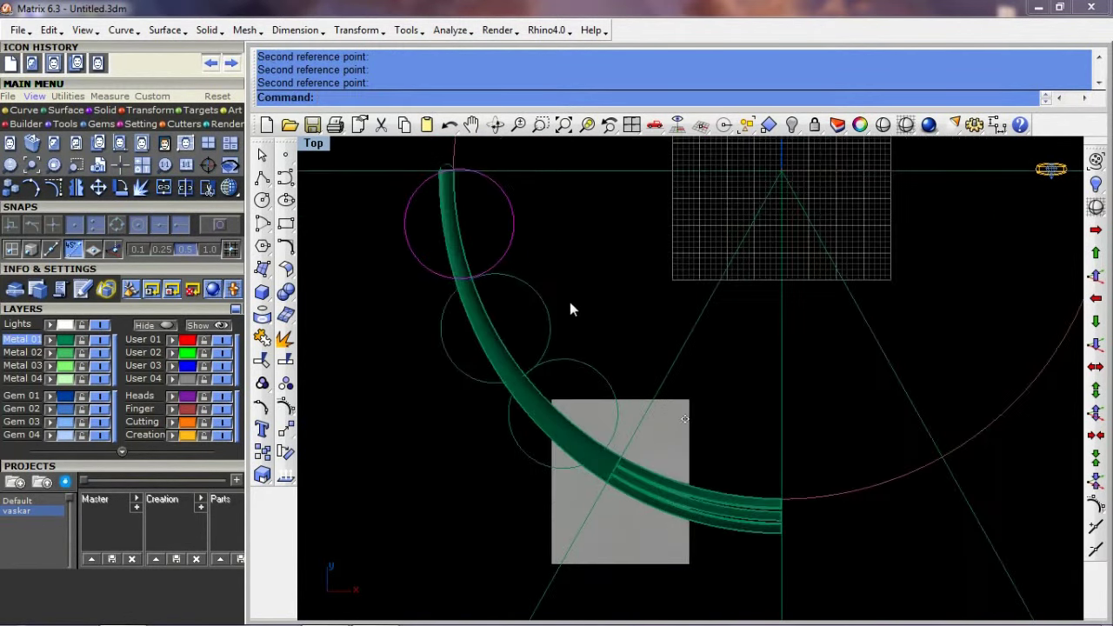
{"action": "mouse_move", "coordinate": [558, 363]}
{"action": "left_mouse_down"}
{"action": "mouse_move", "coordinate": [547, 225]}
{"action": "mouse_move", "coordinate": [502, 271]}
{"action": "left_mouse_up"}
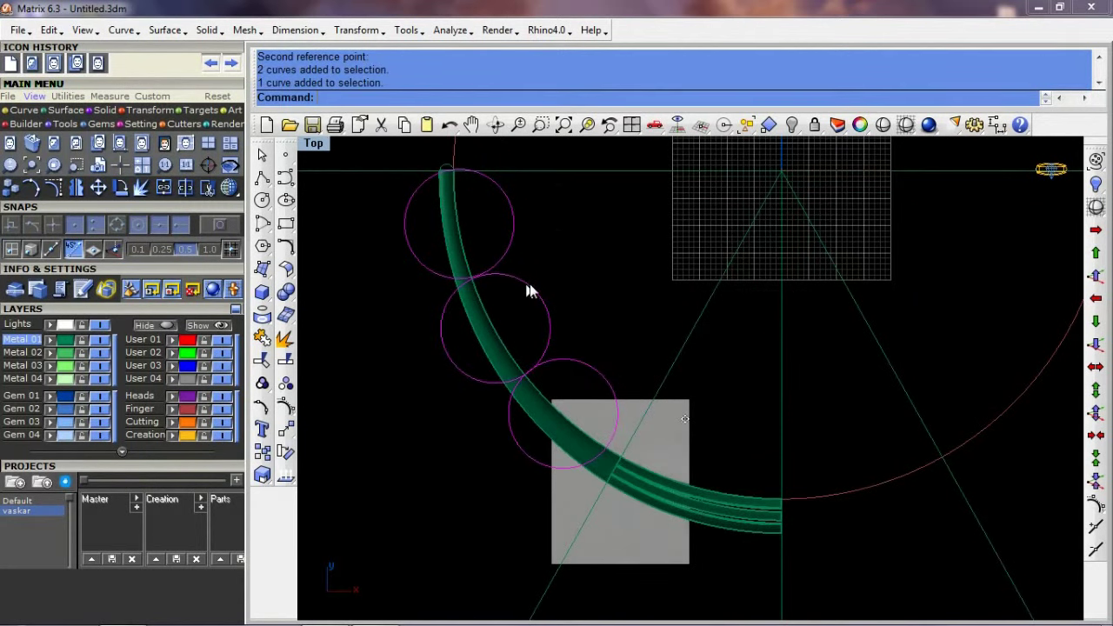
{"action": "key", "text": "Delete"}
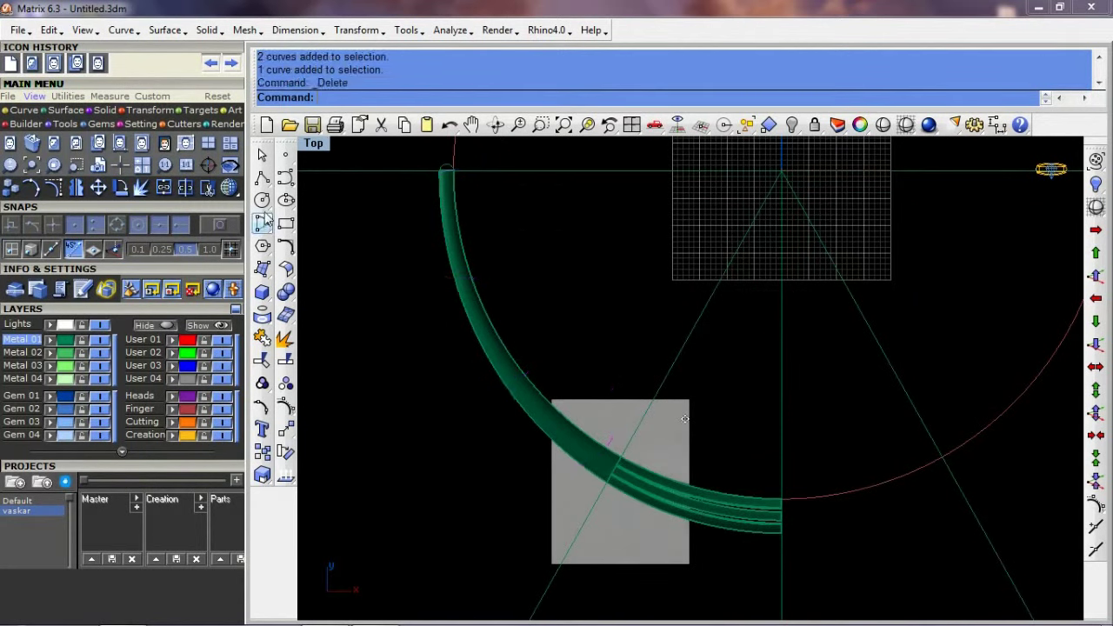
Draw a 21-diameter circle starting at the band's top end
{"action": "left_click", "coordinate": [310, 220]}
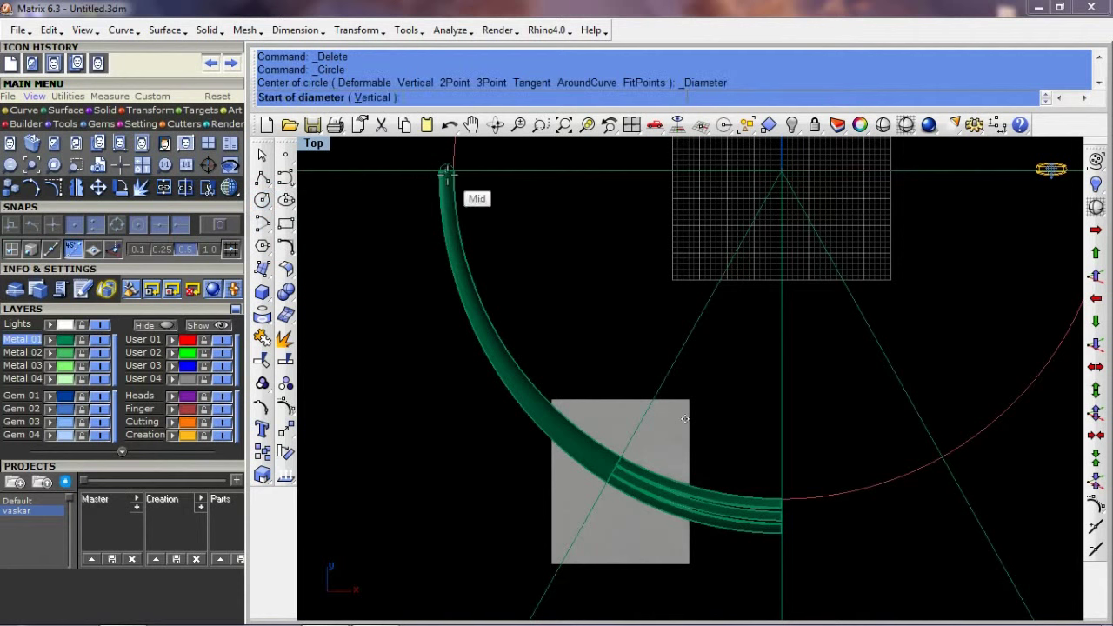
{"action": "left_click", "coordinate": [441, 186]}
{"action": "type", "text": "21"}
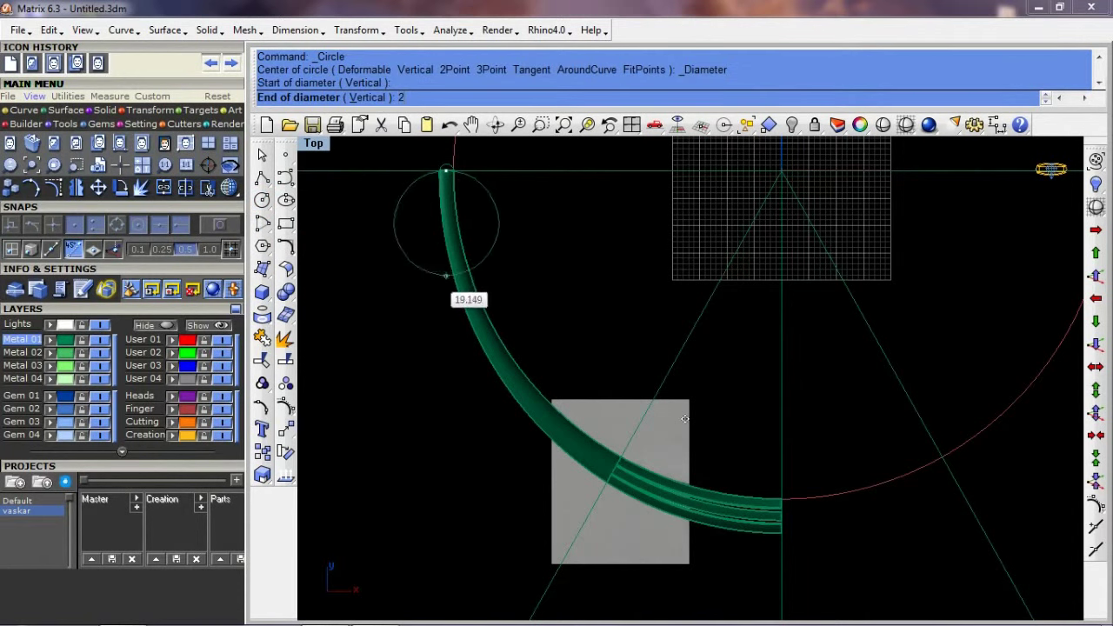
{"action": "key", "text": "Return"}
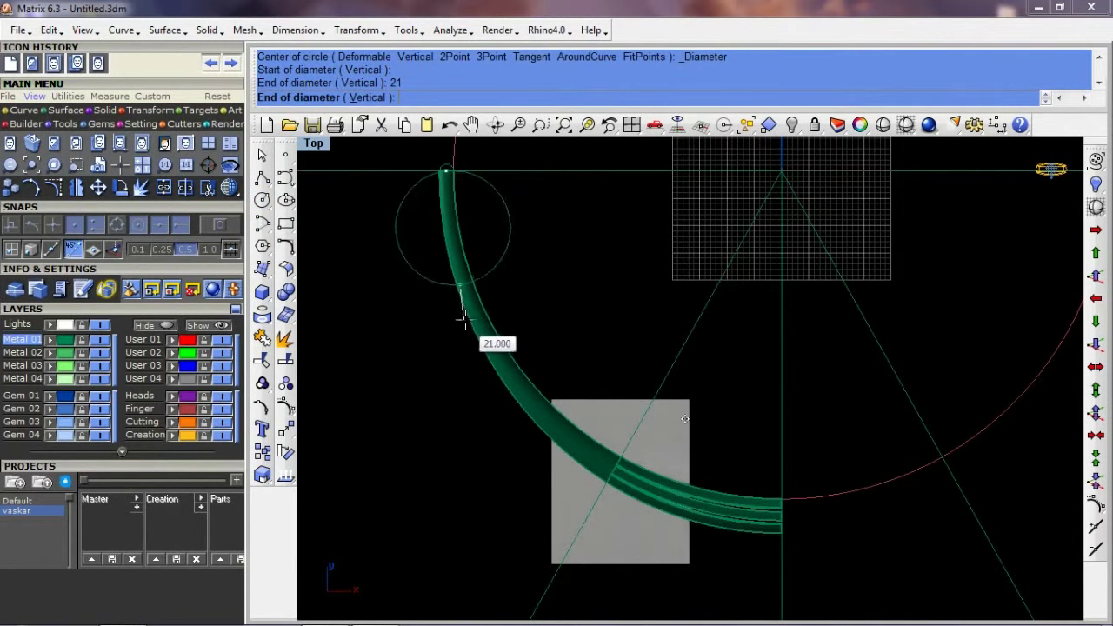
{"action": "left_click", "coordinate": [465, 322]}
Rotate-copy the circle twice to place two touching circles down the band
{"action": "left_click", "coordinate": [427, 240]}
{"action": "right_click_drag", "start_coordinate": [410, 239], "coordinate": [407, 288]}
{"action": "type", "text": "r"}
{"action": "key", "text": "Return"}
{"action": "type", "text": "C"}
{"action": "key", "text": "Return"}
{"action": "key", "text": "Return"}
{"action": "scroll", "coordinate": [452, 287], "scroll_direction": "down", "scroll_amount": 2}
{"action": "scroll", "coordinate": [478, 252], "scroll_direction": "up", "scroll_amount": 3}
{"action": "left_click", "coordinate": [482, 253]}
{"action": "left_click", "coordinate": [525, 369]}
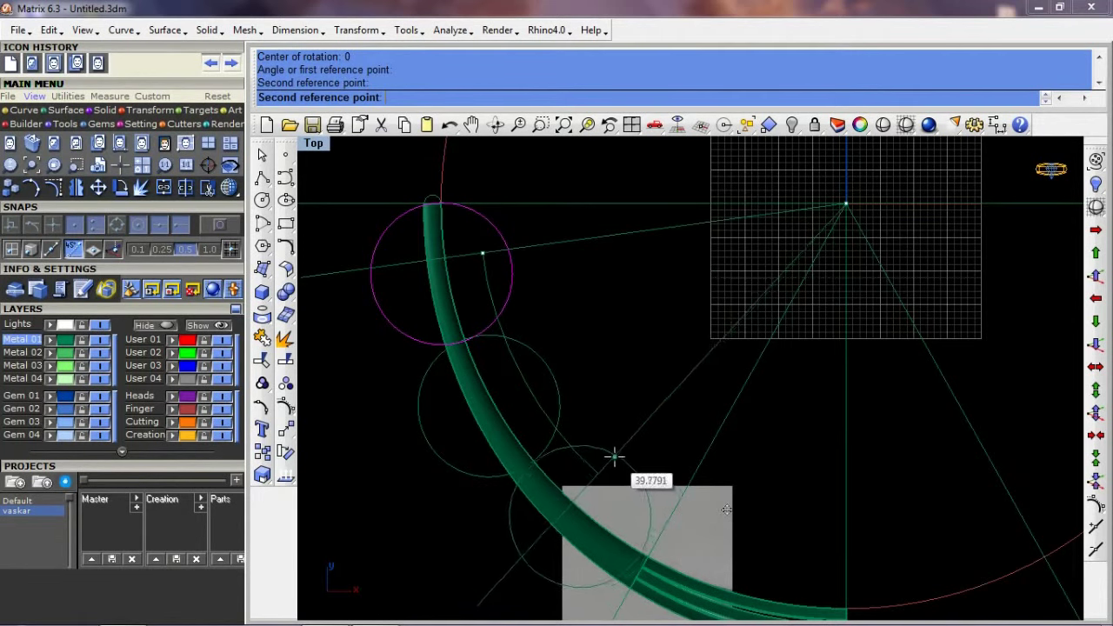
{"action": "left_click", "coordinate": [614, 455]}
{"action": "key", "text": "Return"}
Rotate the middle circle around origin 0 so it touches both neighbours
{"action": "left_click", "coordinate": [543, 389]}
{"action": "type", "text": "r"}
{"action": "key", "text": "Return"}
{"action": "type", "text": "0"}
{"action": "key", "text": "Return"}
{"action": "scroll", "coordinate": [530, 385], "scroll_direction": "up", "scroll_amount": 2}
{"action": "scroll", "coordinate": [530, 382], "scroll_direction": "up", "scroll_amount": 2}
{"action": "left_click", "coordinate": [531, 381]}
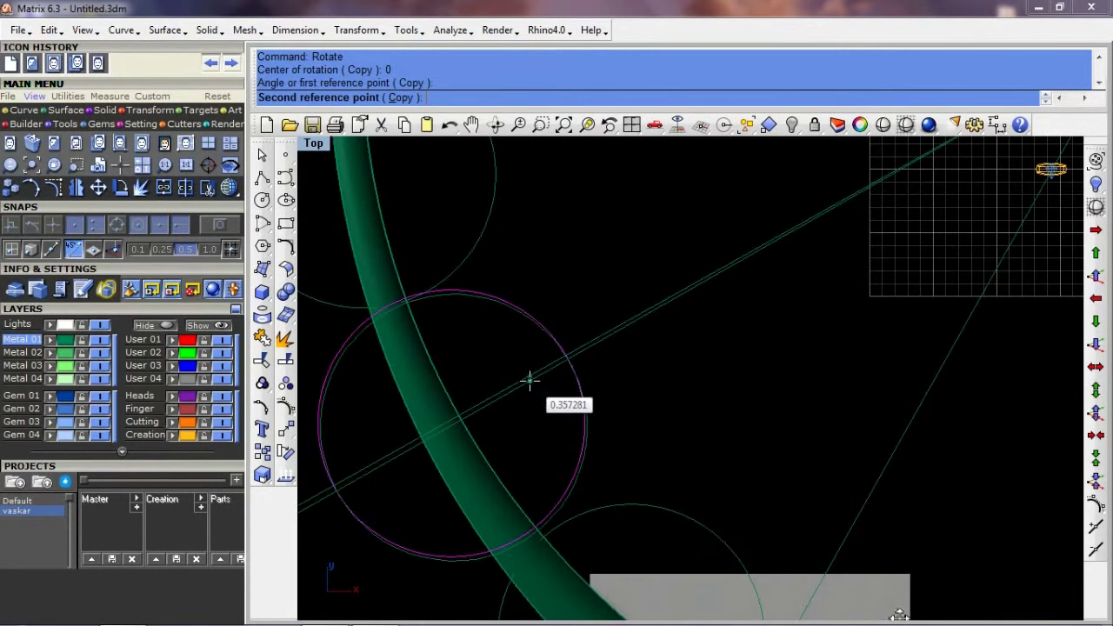
{"action": "left_click", "coordinate": [530, 381]}
{"action": "scroll", "coordinate": [591, 359], "scroll_direction": "down", "scroll_amount": 2}
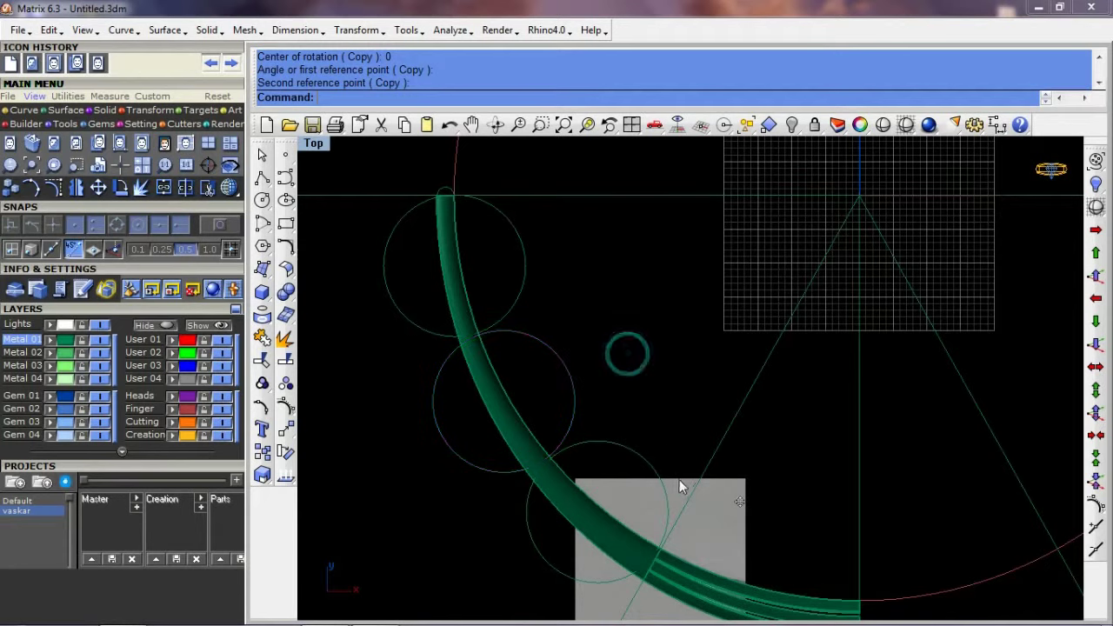
{"action": "scroll", "coordinate": [669, 470], "scroll_direction": "up", "scroll_amount": 1}
Draw a line from the ring centre past the circles' contact point
{"action": "type", "text": "li"}
{"action": "key", "text": "Return"}
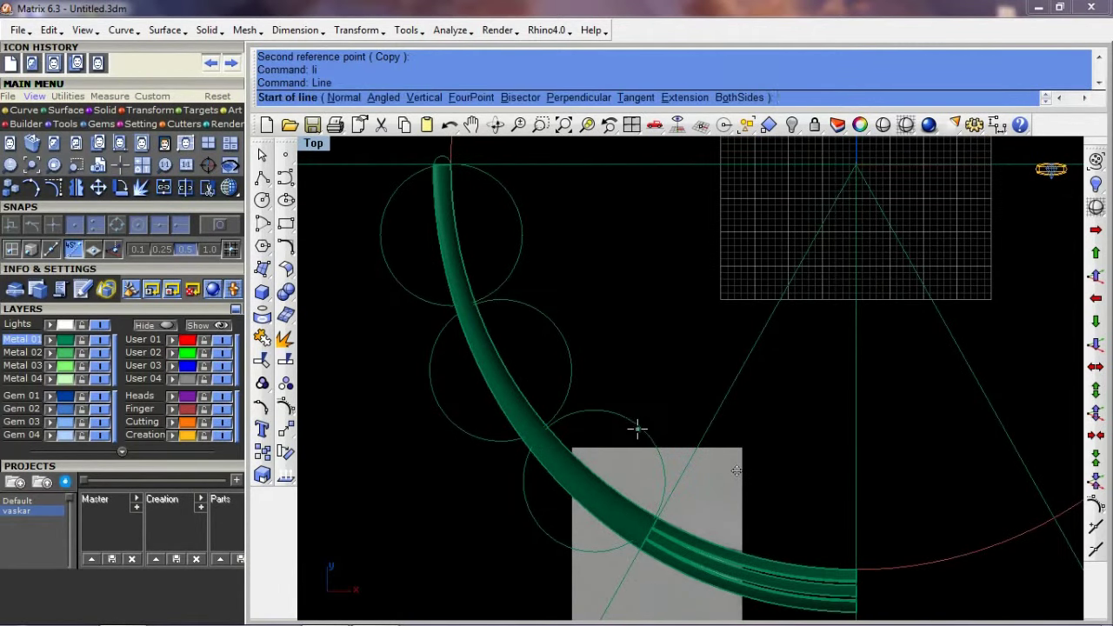
{"action": "left_click", "coordinate": [606, 451]}
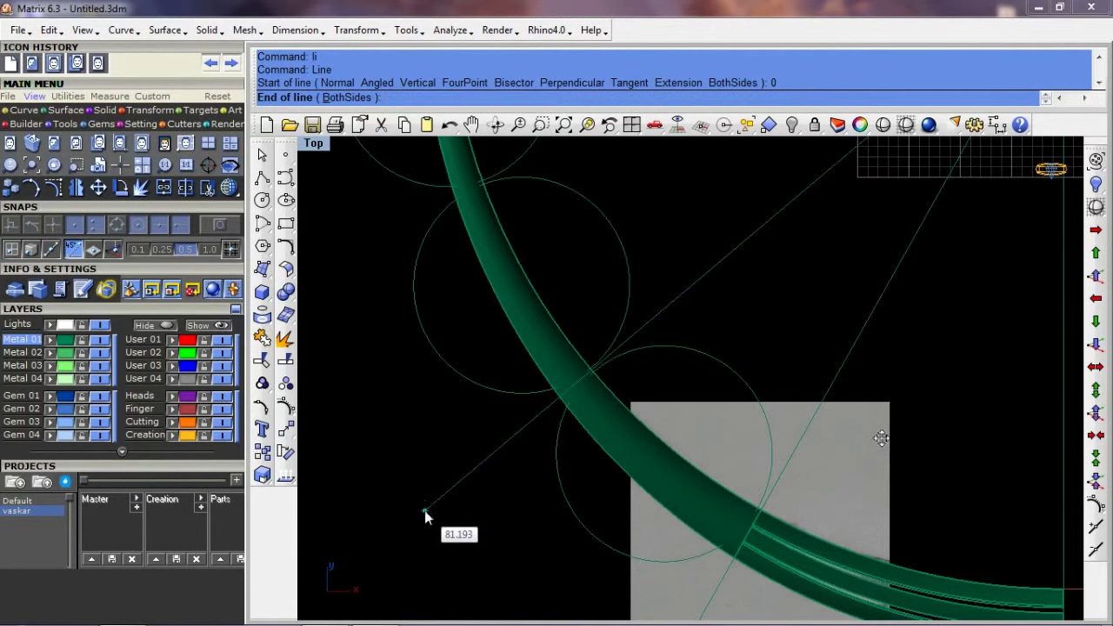
{"action": "left_click", "coordinate": [425, 513]}
{"action": "right_click_drag", "start_coordinate": [466, 448], "coordinate": [477, 492]}
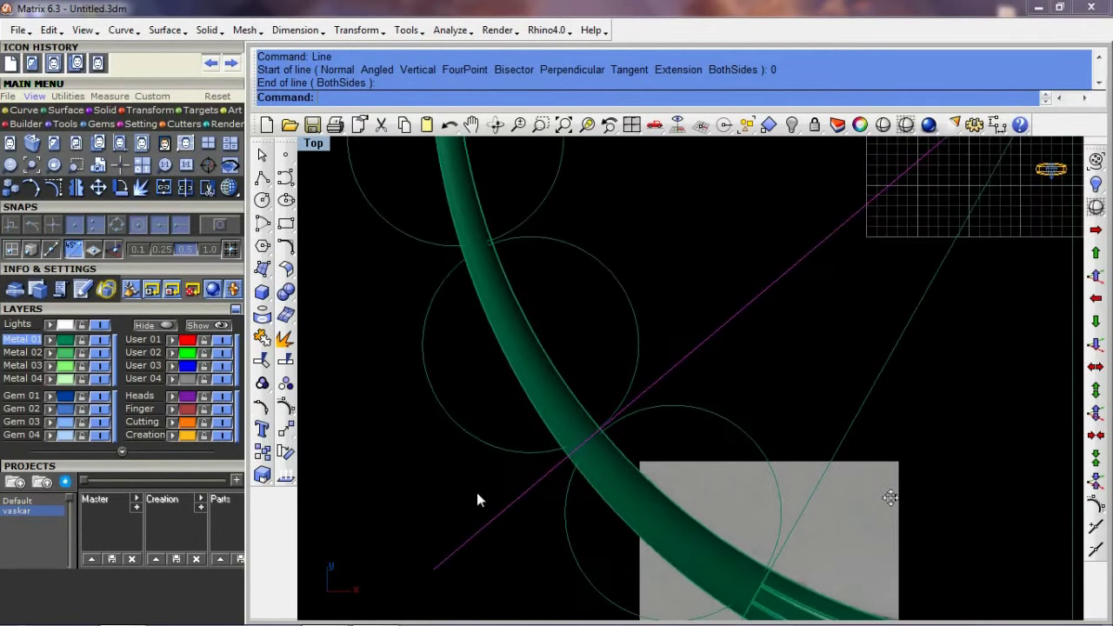
Rotate-copy the line around 0 through the next contact point
{"action": "type", "text": "rotate"}
{"action": "key", "text": "Return"}
{"action": "type", "text": "c"}
{"action": "key", "text": "Return"}
{"action": "type", "text": "0"}
{"action": "key", "text": "Return"}
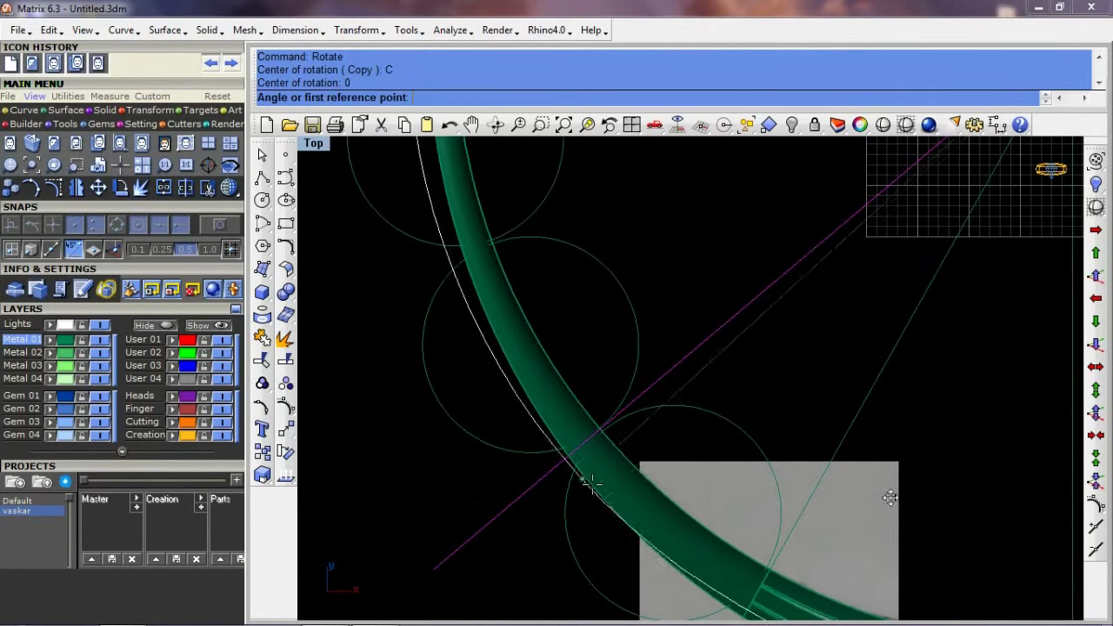
{"action": "left_click", "coordinate": [604, 493]}
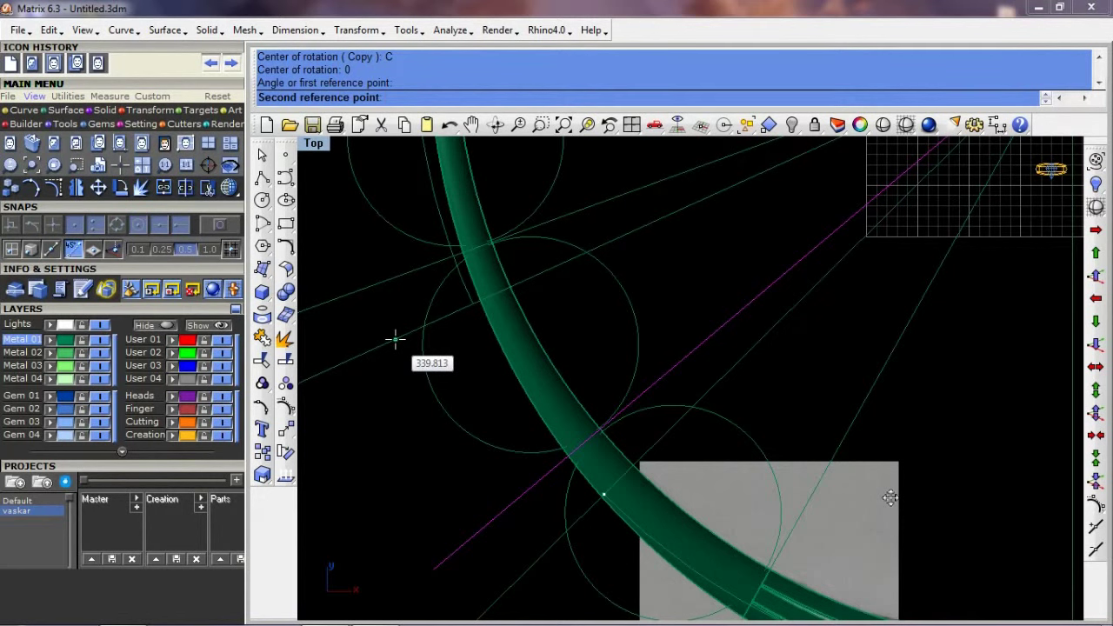
{"action": "left_click", "coordinate": [392, 338]}
Delete the three layout circles
{"action": "scroll", "coordinate": [446, 381], "scroll_direction": "down", "scroll_amount": 2}
{"action": "left_click", "coordinate": [544, 206]}
{"action": "left_click", "coordinate": [559, 300]}
{"action": "left_click", "coordinate": [640, 389]}
{"action": "mouse_move", "coordinate": [641, 449]}
{"action": "right_mouse_down"}
{"action": "mouse_move", "coordinate": [553, 439]}
{"action": "mouse_move", "coordinate": [564, 424]}
{"action": "mouse_move", "coordinate": [603, 435]}
{"action": "right_mouse_up"}
{"action": "key", "text": "Delete"}
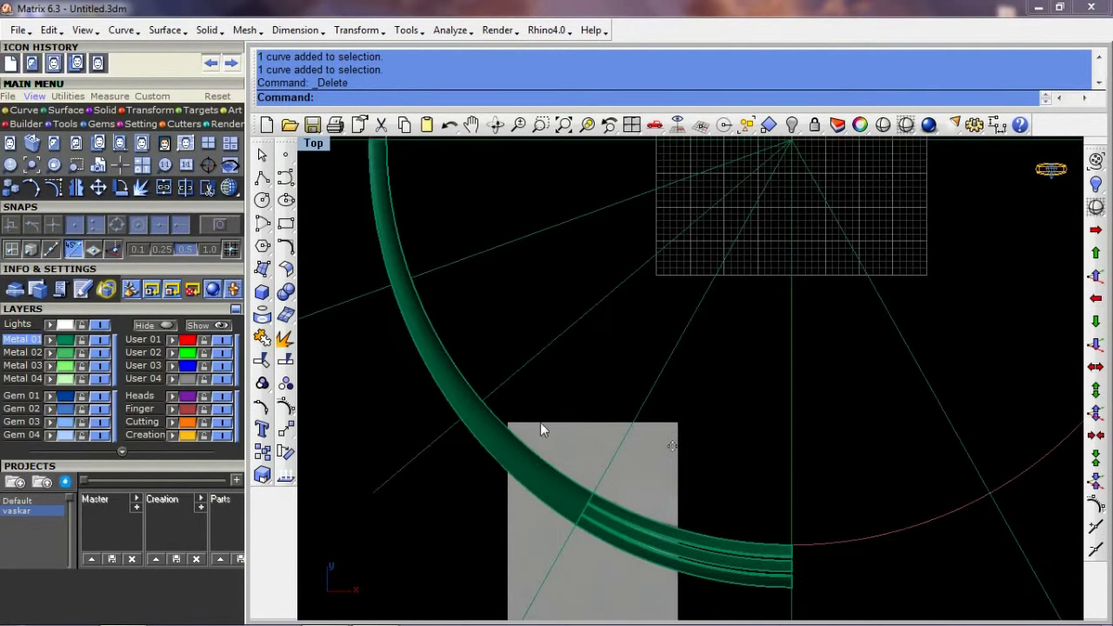
Split the band surface into three pieces with the two radial lines
{"action": "right_click_drag", "start_coordinate": [452, 330], "coordinate": [457, 337]}
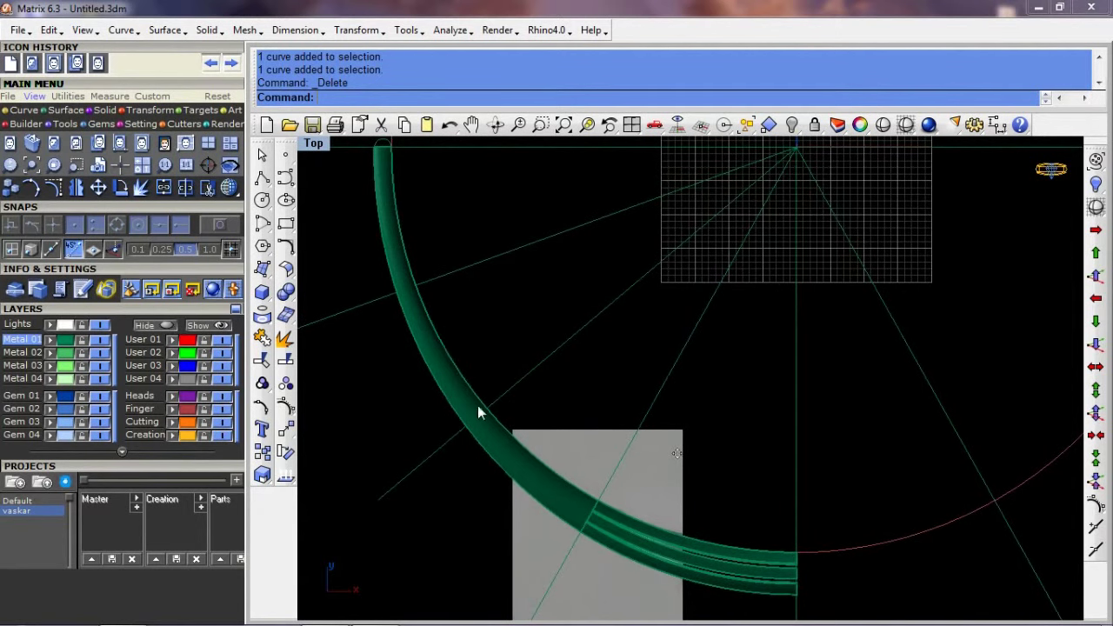
{"action": "scroll", "coordinate": [449, 383], "scroll_direction": "up", "scroll_amount": 2}
{"action": "scroll", "coordinate": [506, 440], "scroll_direction": "up", "scroll_amount": 2}
{"action": "left_click", "coordinate": [513, 440]}
{"action": "type", "text": "p"}
{"action": "key", "text": "Return"}
{"action": "left_click", "coordinate": [514, 361]}
{"action": "left_click", "coordinate": [430, 182]}
{"action": "key", "text": "Return"}
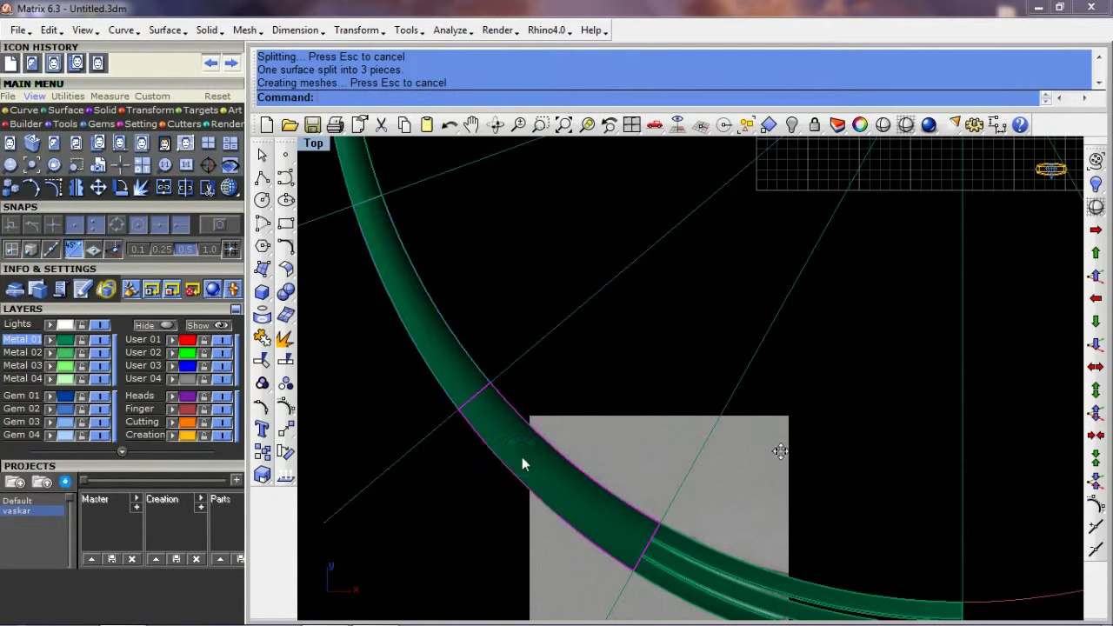
Check the split in Perspective, then return to the maximized Top view
{"action": "key", "text": "ctrl+F4"}
{"action": "key", "text": "ctrl+F1"}
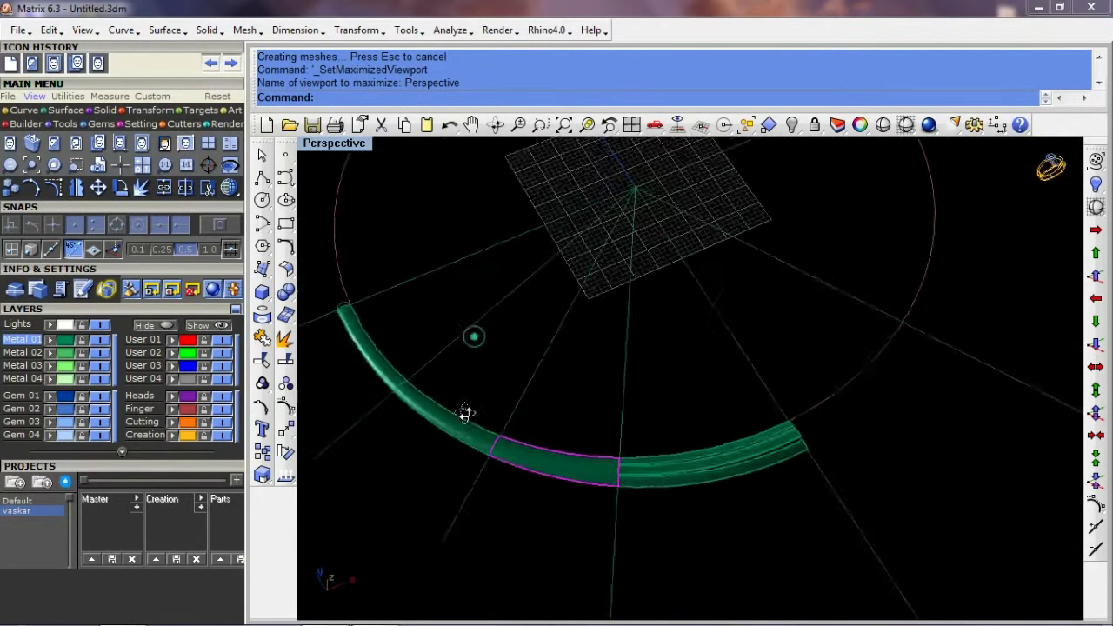
{"action": "type", "text": "q"}
{"action": "key", "text": "Return"}
Duplicate the band's tube edge and offset the copy 1.6 inward
{"action": "key", "text": "Return"}
{"action": "scroll", "coordinate": [492, 338], "scroll_direction": "up", "scroll_amount": 3}
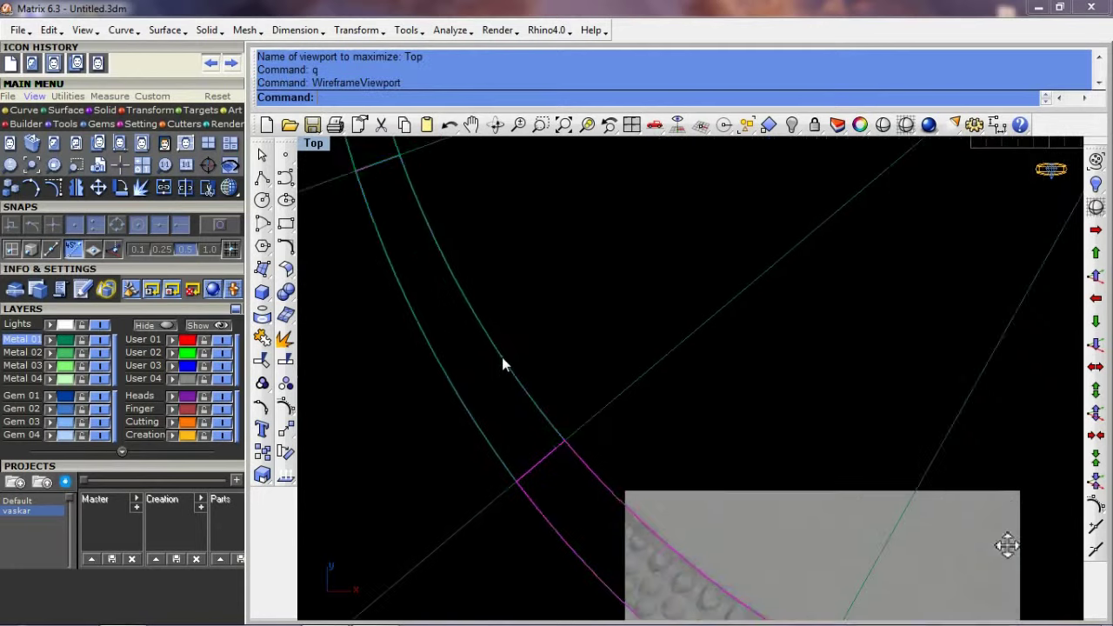
{"action": "key", "text": "Return"}
{"action": "left_click", "coordinate": [495, 352]}
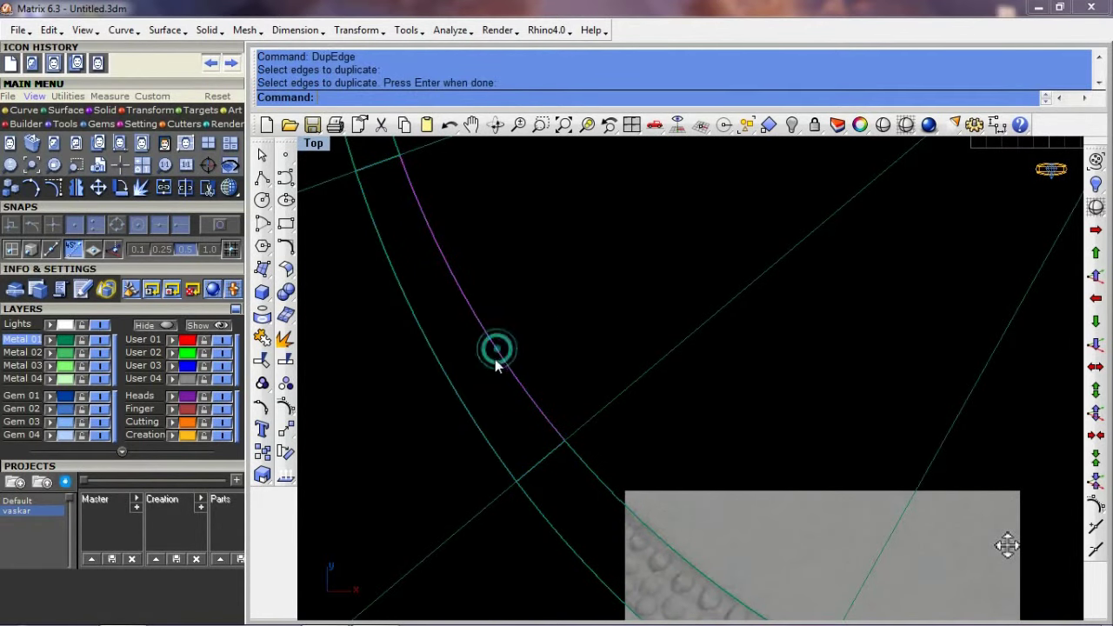
{"action": "type", "text": "O"}
{"action": "key", "text": "Return"}
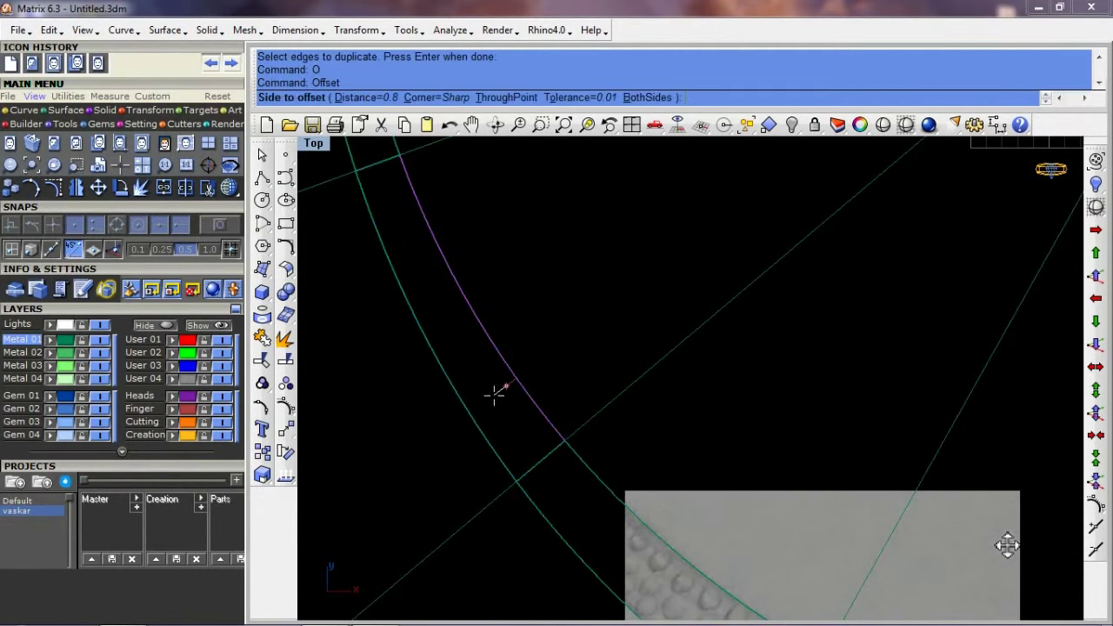
{"action": "scroll", "coordinate": [493, 396], "scroll_direction": "up", "scroll_amount": 2}
{"action": "type", "text": "1.6"}
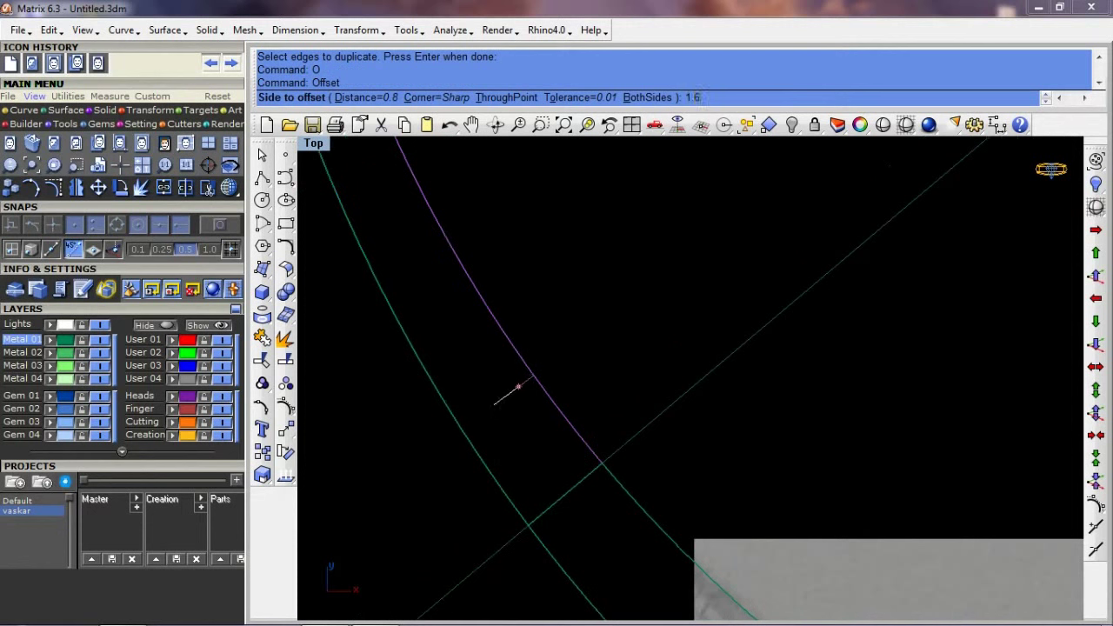
{"action": "key", "text": "Return"}
{"action": "left_click", "coordinate": [493, 404]}
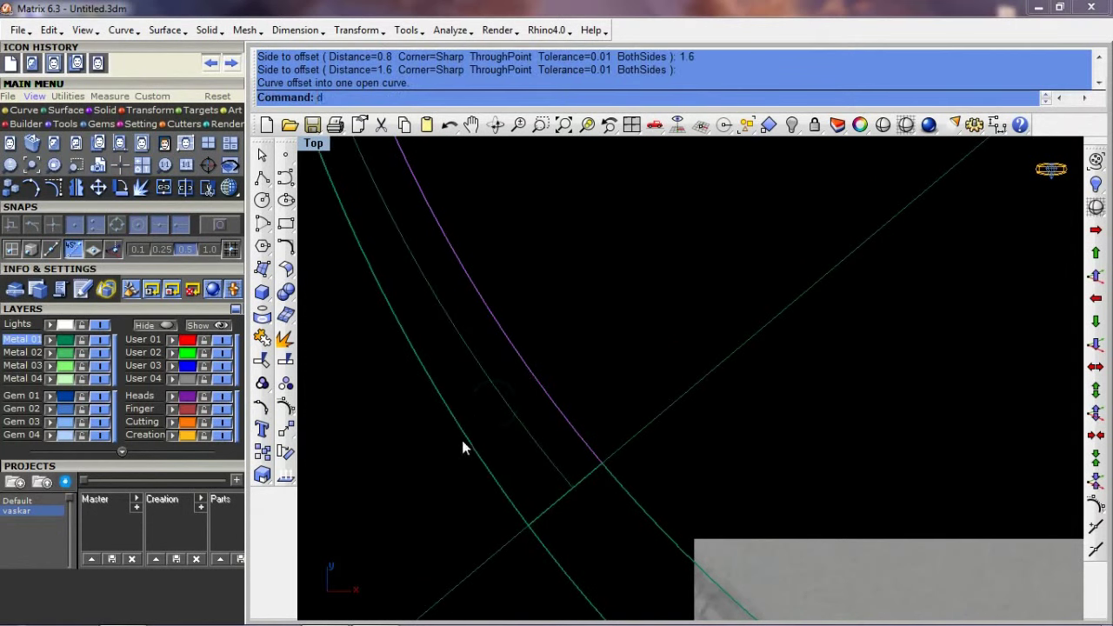
Duplicate a second band edge and offset it 1.6 as well
{"action": "type", "text": "u"}
{"action": "key", "text": "Return"}
{"action": "left_click", "coordinate": [463, 429]}
{"action": "key", "text": "Return"}
{"action": "type", "text": "O"}
{"action": "key", "text": "Return"}
{"action": "left_click", "coordinate": [492, 421]}
Project both offset curves onto the band surface in shaded view
{"action": "left_click_drag", "start_coordinate": [529, 414], "coordinate": [443, 290]}
{"action": "scroll", "coordinate": [497, 405], "scroll_direction": "up", "scroll_amount": 2}
{"action": "type", "text": "d"}
{"action": "key", "text": "Return"}
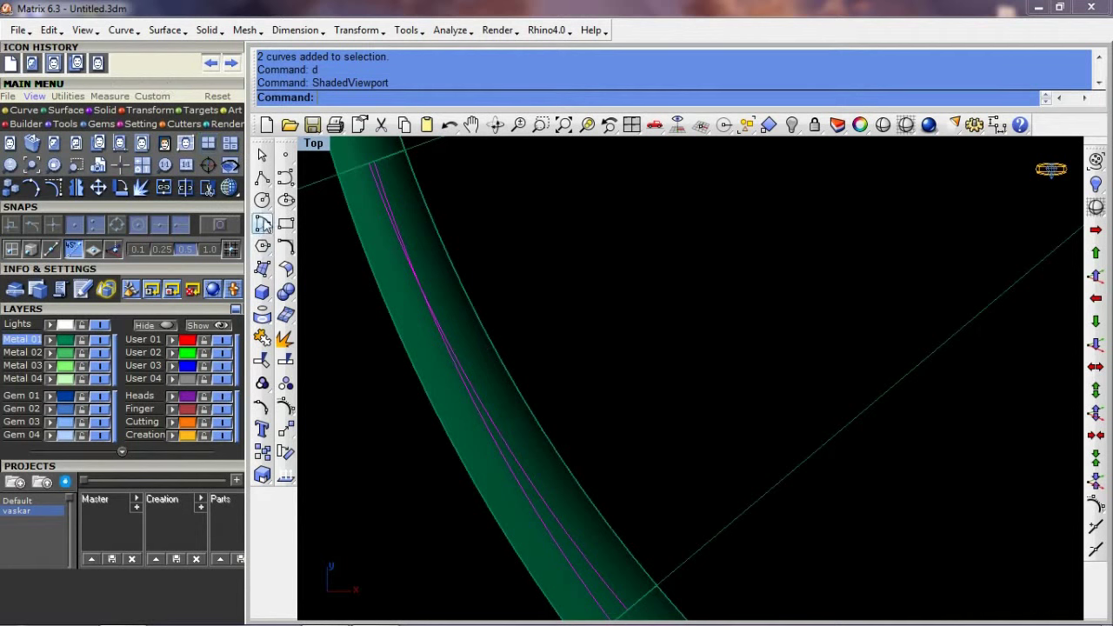
{"action": "left_click", "coordinate": [262, 314]}
{"action": "left_click", "coordinate": [460, 384]}
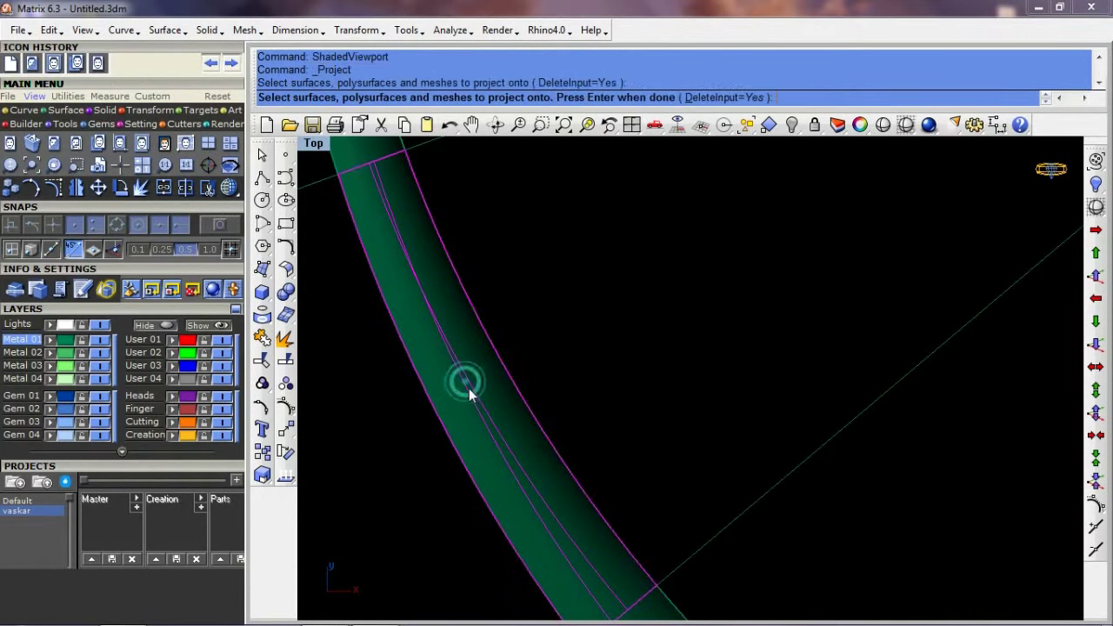
{"action": "key", "text": "Return"}
Trim the projected curves back to the band section
{"action": "type", "text": "q"}
{"action": "key", "text": "Return"}
{"action": "scroll", "coordinate": [439, 330], "scroll_direction": "up", "scroll_amount": 2}
{"action": "type", "text": "t"}
{"action": "key", "text": "Return"}
{"action": "left_click", "coordinate": [389, 205]}
{"action": "scroll", "coordinate": [522, 469], "scroll_direction": "down", "scroll_amount": 2}
{"action": "scroll", "coordinate": [561, 539], "scroll_direction": "up", "scroll_amount": 2}
{"action": "type", "text": "q"}
{"action": "key", "text": "Return"}
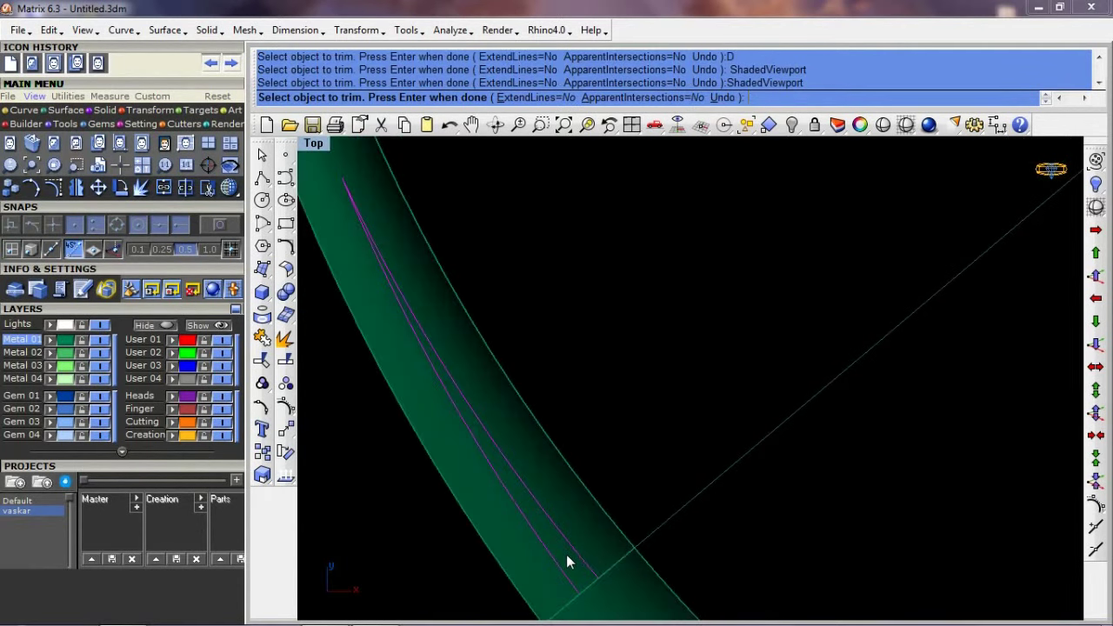
{"action": "key", "text": "Return"}
In the maximized Perspective view, offset the middle band surface 0.6, flipped inward
{"action": "scroll", "coordinate": [488, 424], "scroll_direction": "down", "scroll_amount": 3}
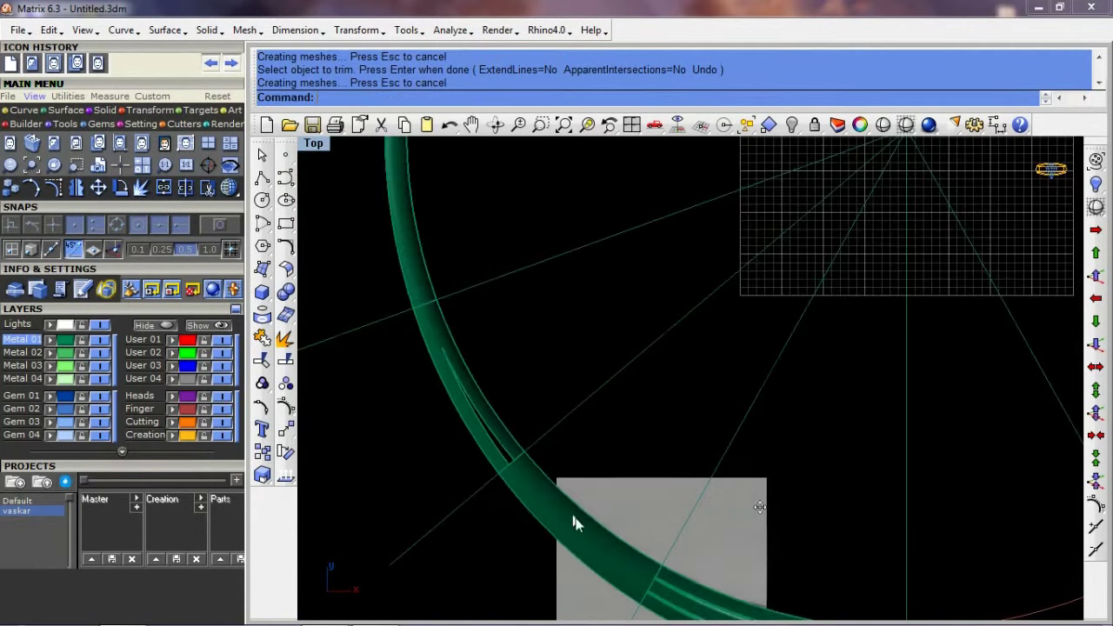
{"action": "scroll", "coordinate": [576, 487], "scroll_direction": "up", "scroll_amount": 1}
{"action": "scroll", "coordinate": [452, 289], "scroll_direction": "up", "scroll_amount": 1}
{"action": "scroll", "coordinate": [452, 289], "scroll_direction": "down", "scroll_amount": 3}
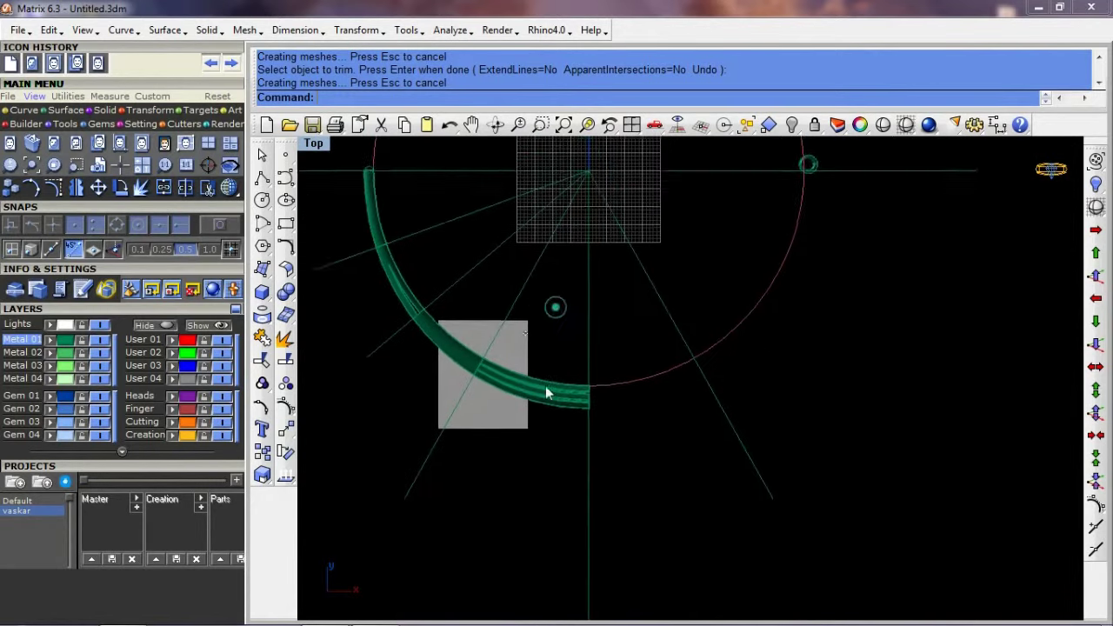
{"action": "scroll", "coordinate": [400, 224], "scroll_direction": "up", "scroll_amount": 3}
{"action": "scroll", "coordinate": [487, 452], "scroll_direction": "up", "scroll_amount": 2}
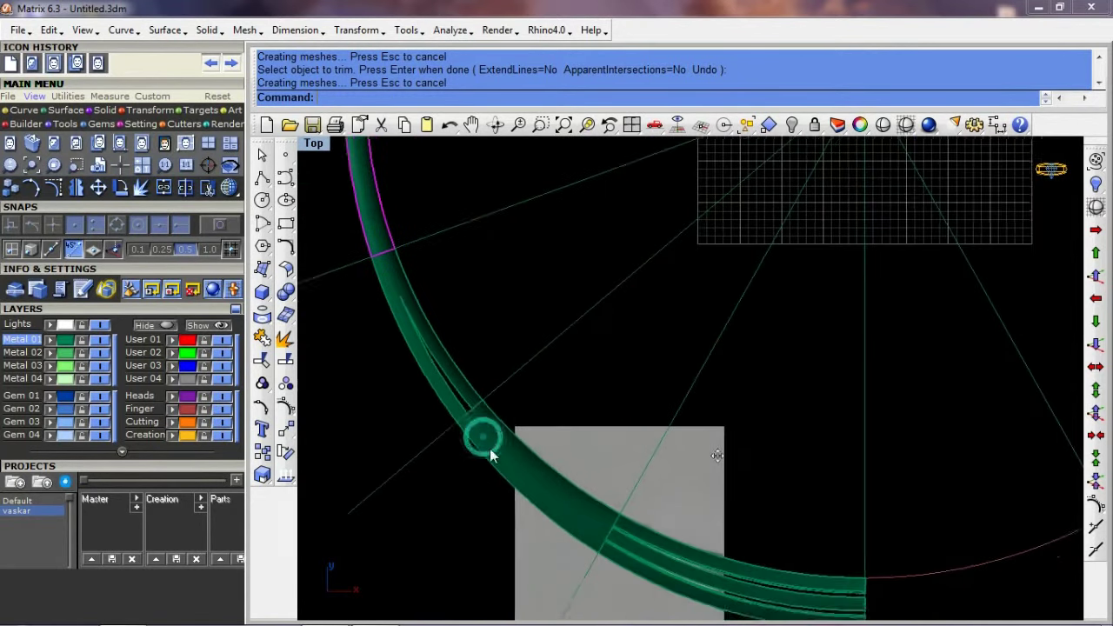
{"action": "scroll", "coordinate": [500, 448], "scroll_direction": "down", "scroll_amount": 2}
{"action": "key", "text": "ctrl+F4"}
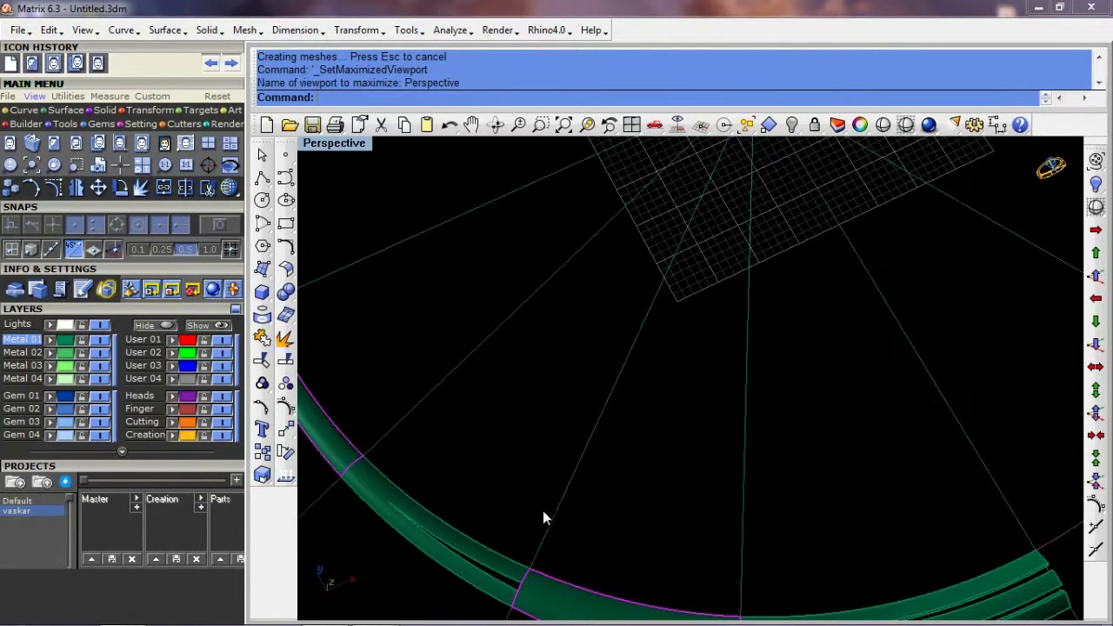
{"action": "scroll", "coordinate": [765, 472], "scroll_direction": "down", "scroll_amount": 3}
{"action": "scroll", "coordinate": [635, 487], "scroll_direction": "up", "scroll_amount": 3}
{"action": "right_click_drag", "start_coordinate": [650, 478], "coordinate": [671, 499], "text": "shift"}
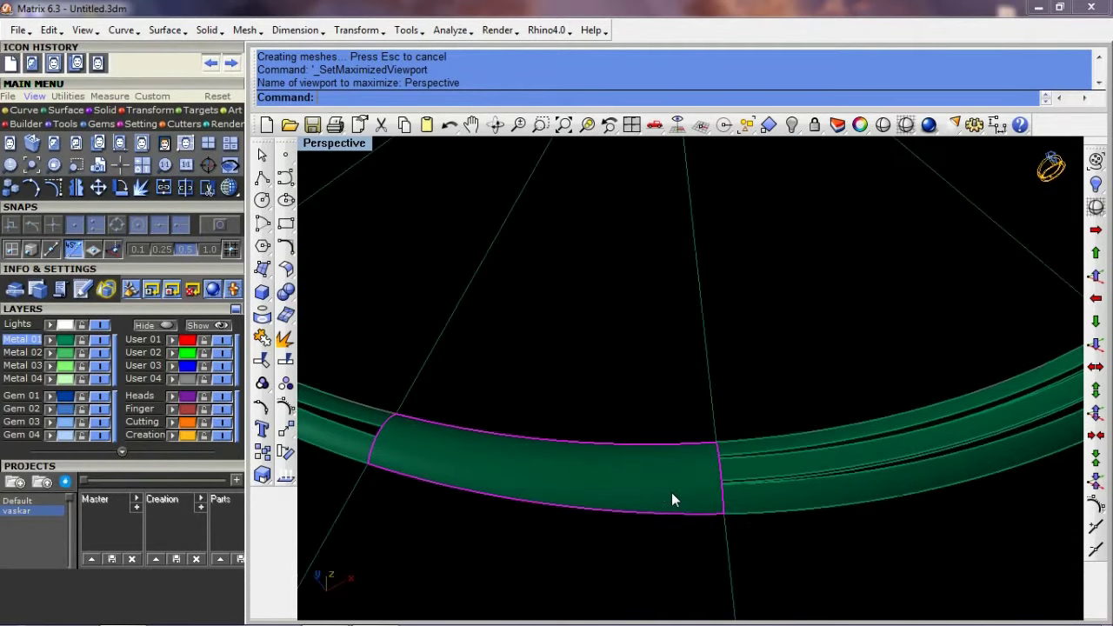
{"action": "type", "text": "s"}
{"action": "key", "text": "Return"}
{"action": "type", "text": "F"}
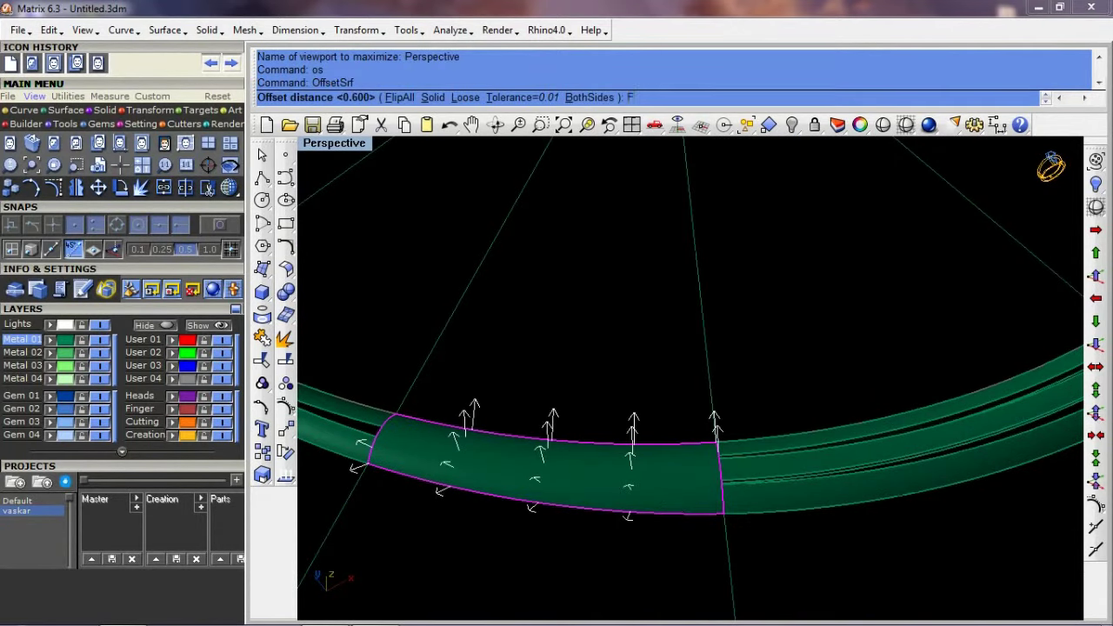
{"action": "key", "text": "Return"}
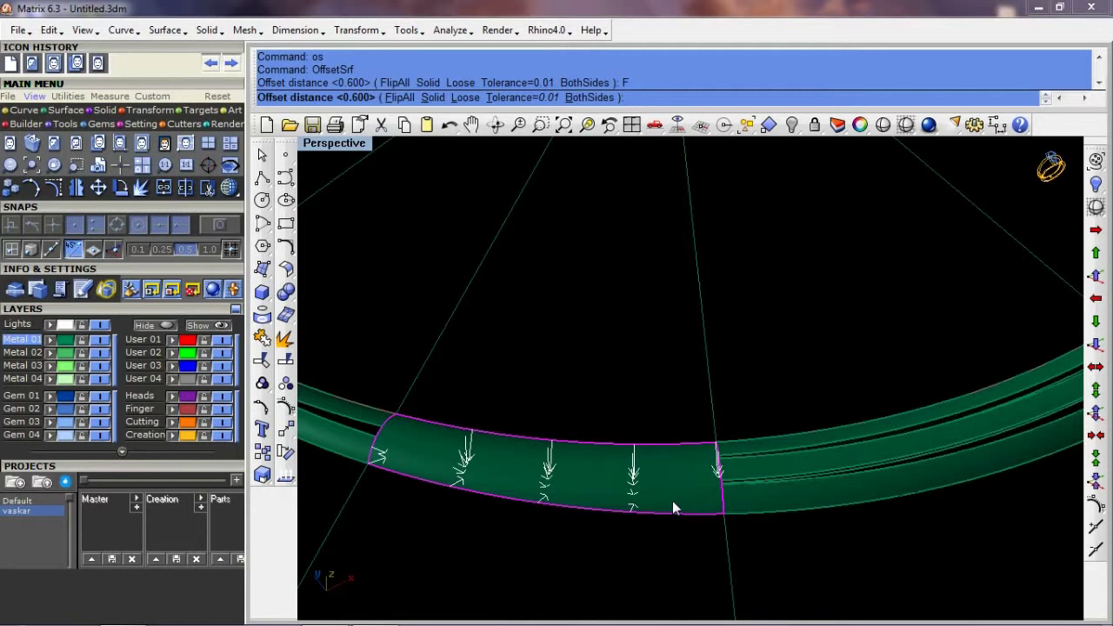
{"action": "key", "text": "Return"}
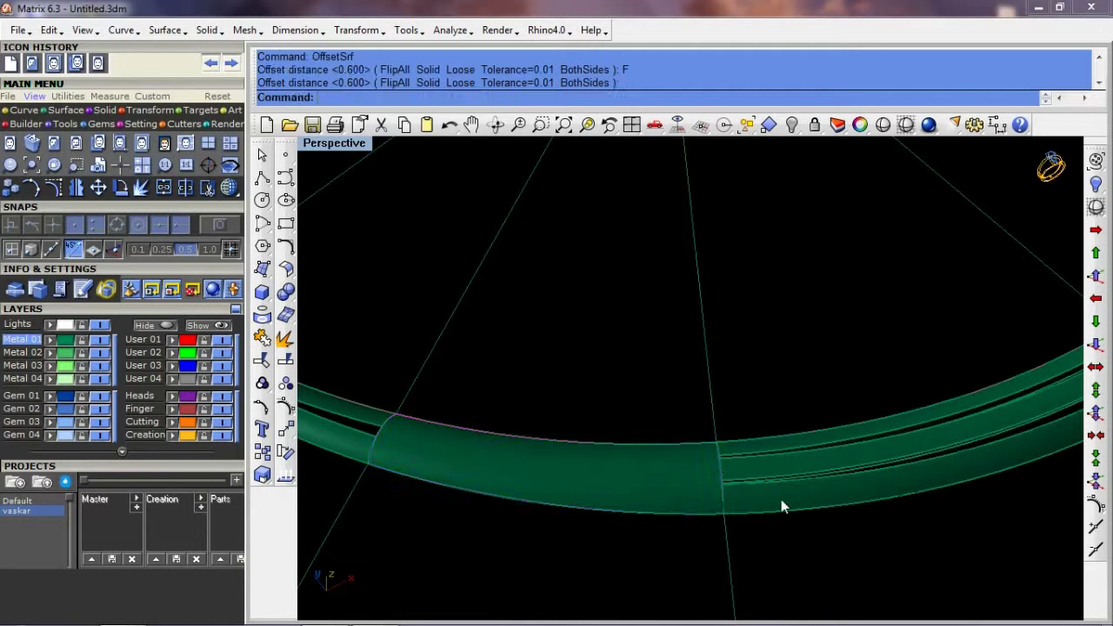
Start ExtractSrf with the Copy option enabled
{"action": "type", "text": "ExtractSrf"}
{"action": "key", "text": "Return"}
{"action": "type", "text": "c"}
{"action": "key", "text": "Return"}
Extract a copy of the band section's face, isolate it, and delete the face
{"action": "left_click", "coordinate": [679, 497]}
{"action": "key", "text": "Return"}
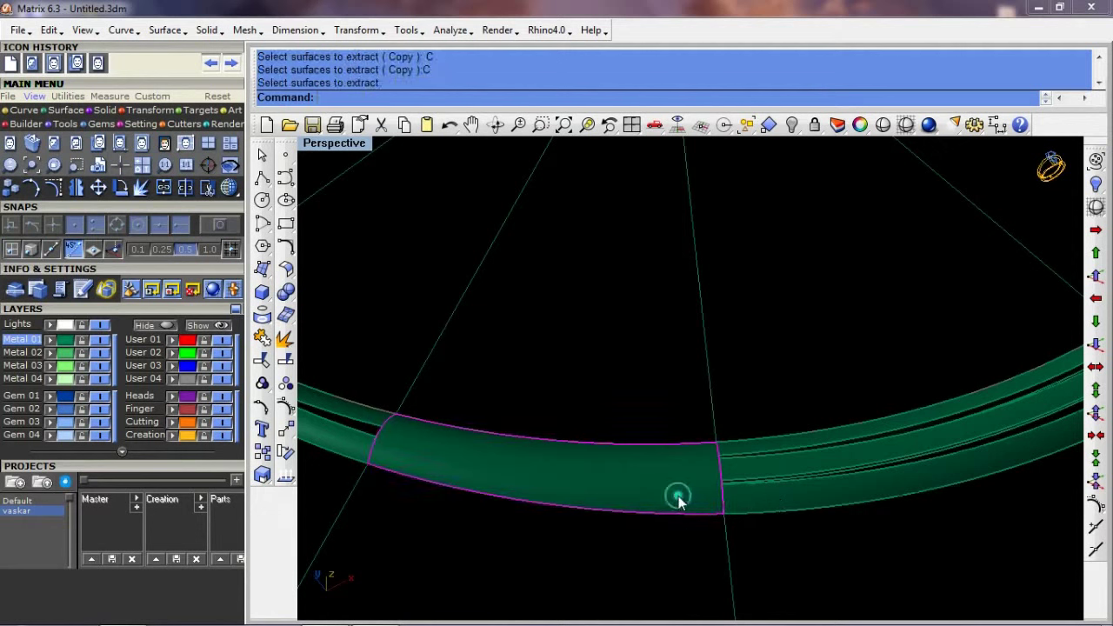
{"action": "key", "text": "ctrl+c"}
{"action": "key", "text": "ctrl+v"}
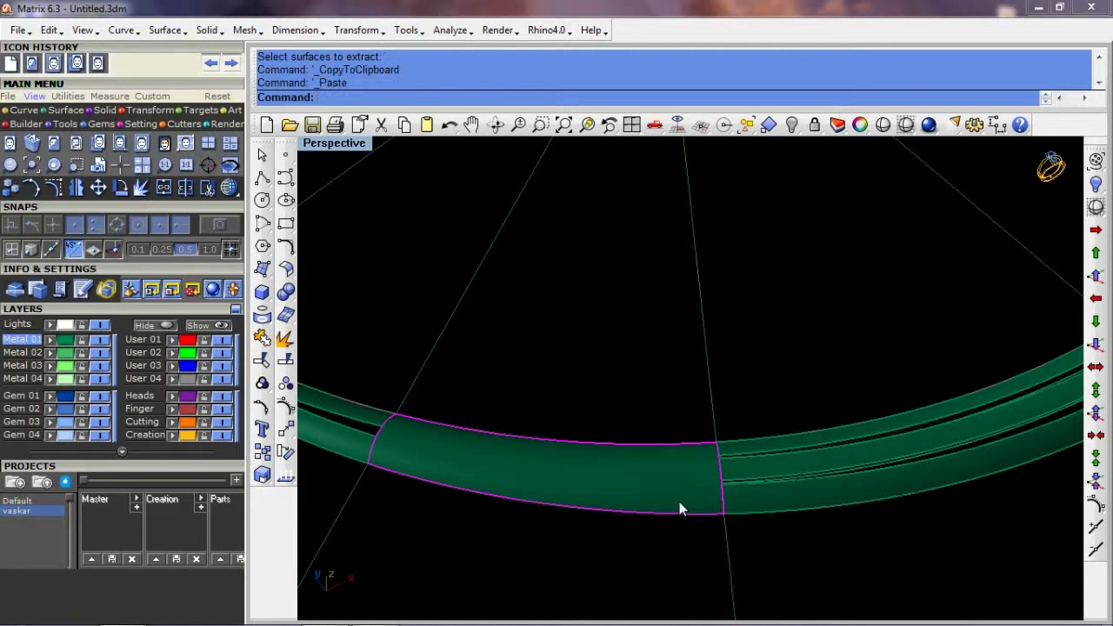
{"action": "key", "text": "ctrl+h"}
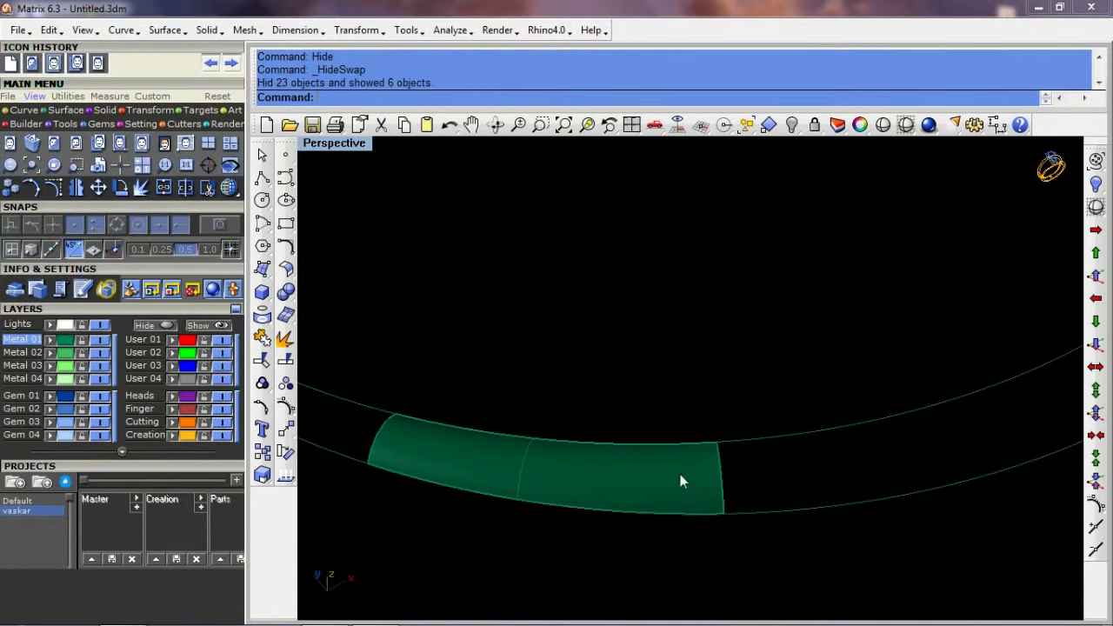
{"action": "key", "text": "Delete"}
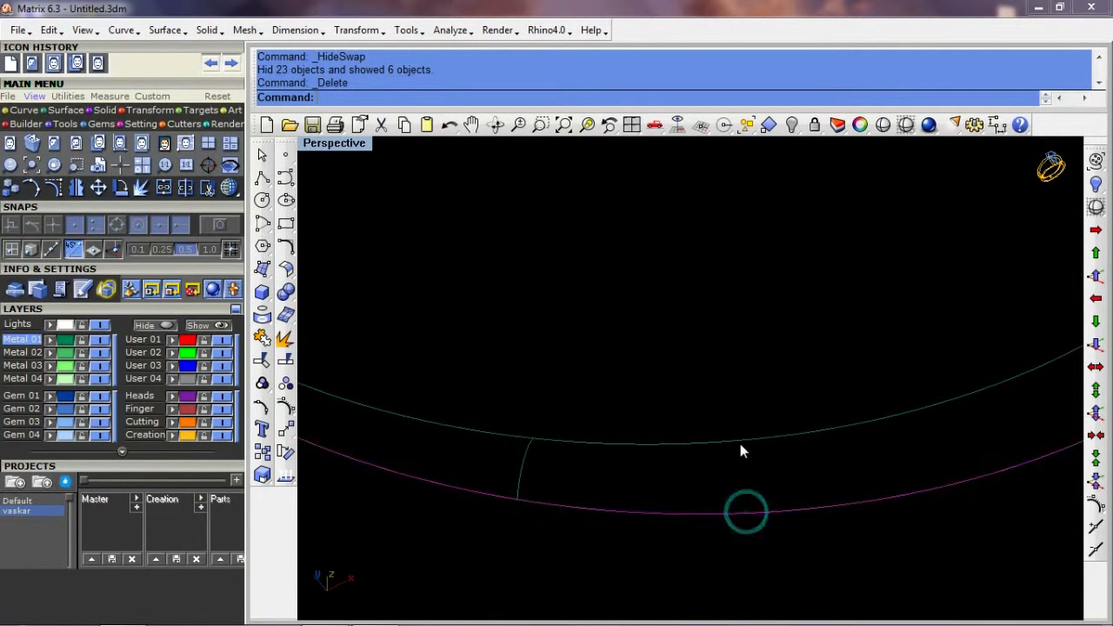
Extrude the section's edge curves -0.7 into thin strips
{"action": "right_click_drag", "start_coordinate": [740, 443], "coordinate": [709, 513]}
{"action": "key", "text": "Return"}
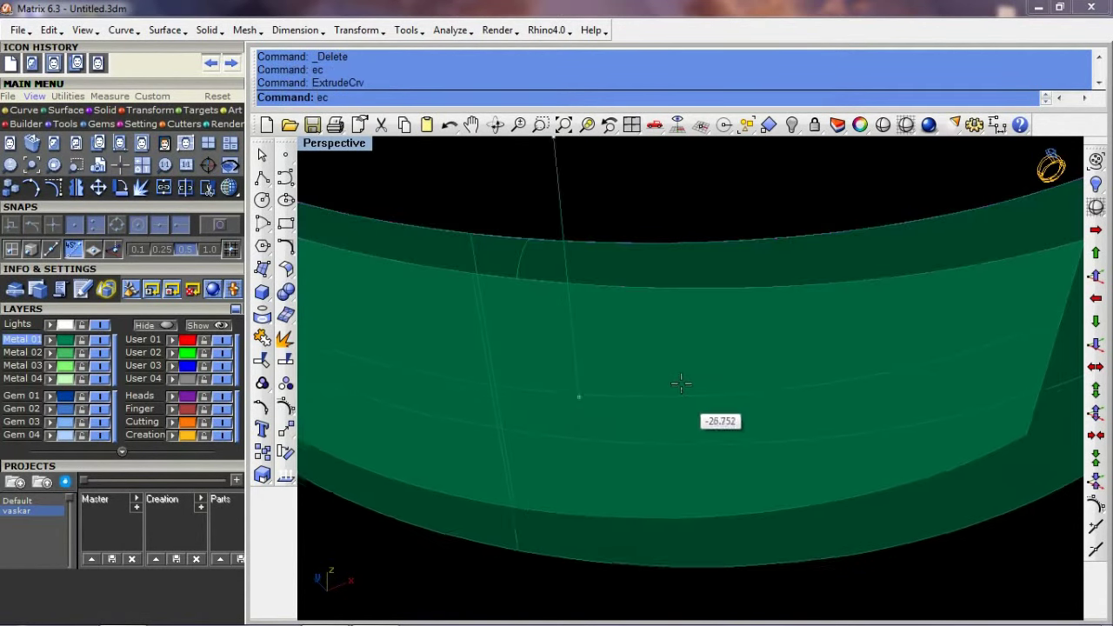
{"action": "mouse_move", "coordinate": [666, 427]}
{"action": "right_mouse_down"}
{"action": "mouse_move", "coordinate": [696, 313]}
{"action": "mouse_move", "coordinate": [693, 359]}
{"action": "right_mouse_up"}
{"action": "key", "text": "Return"}
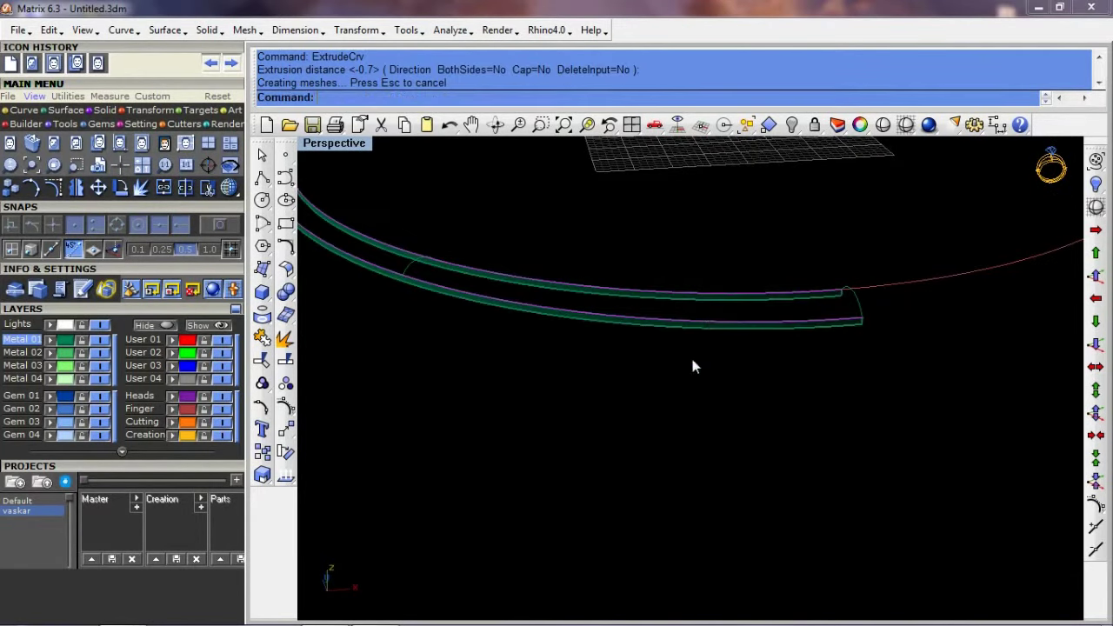
{"action": "scroll", "coordinate": [717, 288], "scroll_direction": "up", "scroll_amount": 2}
{"action": "key", "text": "ctrl+z"}
{"action": "key", "text": "Return"}
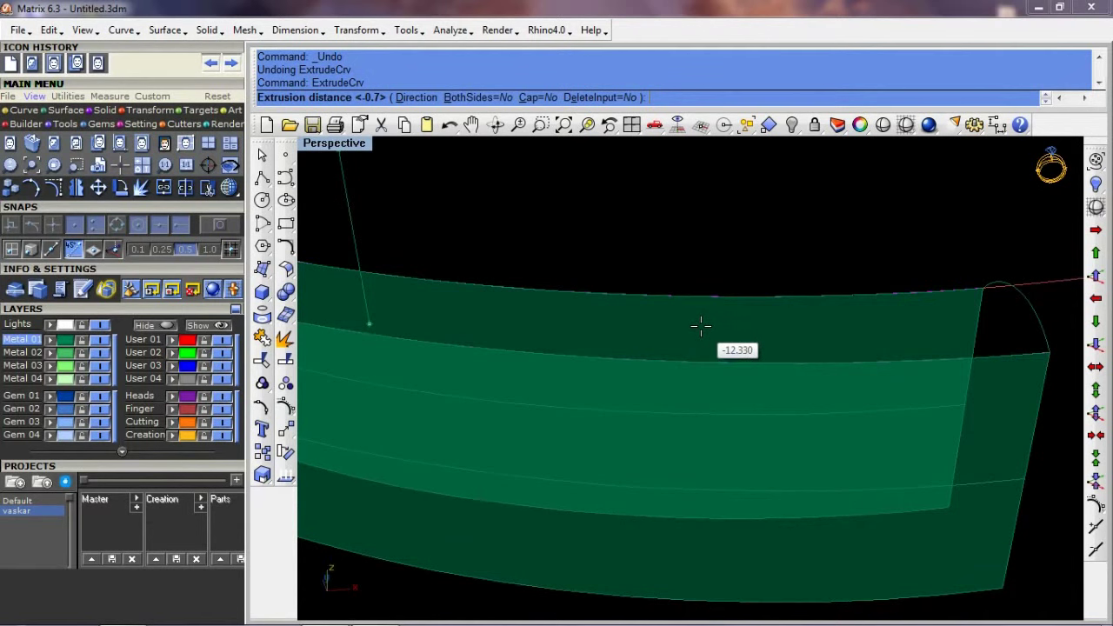
{"action": "key", "text": "Return"}
Swap hidden objects to show the rest of the ring, then maximize the Front view
{"action": "left_click", "coordinate": [759, 373]}
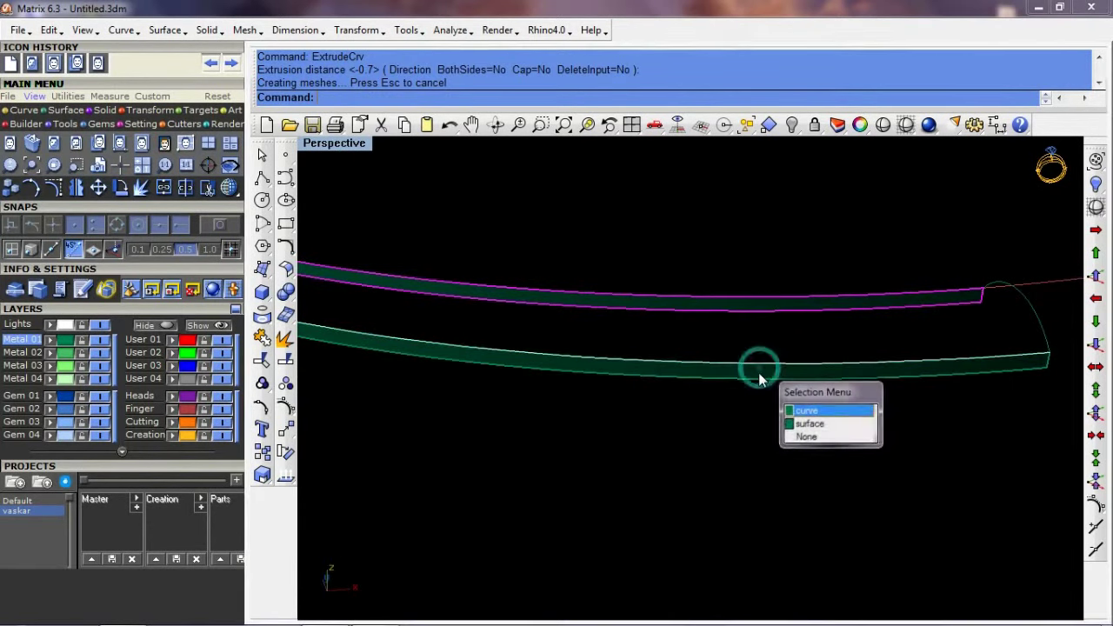
{"action": "key", "text": "ctrl+h"}
{"action": "scroll", "coordinate": [687, 347], "scroll_direction": "down", "scroll_amount": 5}
{"action": "mouse_move", "coordinate": [685, 346]}
{"action": "right_mouse_down"}
{"action": "mouse_move", "coordinate": [751, 336]}
{"action": "mouse_move", "coordinate": [745, 455]}
{"action": "mouse_move", "coordinate": [516, 398]}
{"action": "mouse_move", "coordinate": [651, 360]}
{"action": "right_mouse_up"}
{"action": "scroll", "coordinate": [741, 453], "scroll_direction": "up", "scroll_amount": 5}
{"action": "scroll", "coordinate": [690, 445], "scroll_direction": "down", "scroll_amount": 4}
{"action": "scroll", "coordinate": [651, 361], "scroll_direction": "up", "scroll_amount": 3}
{"action": "mouse_move", "coordinate": [556, 388]}
{"action": "right_mouse_down"}
{"action": "mouse_move", "coordinate": [671, 369]}
{"action": "mouse_move", "coordinate": [599, 351]}
{"action": "mouse_move", "coordinate": [693, 330]}
{"action": "mouse_move", "coordinate": [809, 394]}
{"action": "mouse_move", "coordinate": [713, 350]}
{"action": "mouse_move", "coordinate": [703, 465]}
{"action": "mouse_move", "coordinate": [498, 420]}
{"action": "mouse_move", "coordinate": [561, 440]}
{"action": "right_mouse_up"}
{"action": "scroll", "coordinate": [671, 368], "scroll_direction": "up", "scroll_amount": 3}
{"action": "scroll", "coordinate": [738, 485], "scroll_direction": "up", "scroll_amount": 3}
{"action": "mouse_move", "coordinate": [738, 484]}
{"action": "right_mouse_down"}
{"action": "mouse_move", "coordinate": [591, 387]}
{"action": "mouse_move", "coordinate": [722, 420]}
{"action": "mouse_move", "coordinate": [666, 368]}
{"action": "mouse_move", "coordinate": [738, 390]}
{"action": "mouse_move", "coordinate": [814, 345]}
{"action": "mouse_move", "coordinate": [727, 342]}
{"action": "mouse_move", "coordinate": [746, 355]}
{"action": "right_mouse_up"}
{"action": "key", "text": "ctrl+F2"}
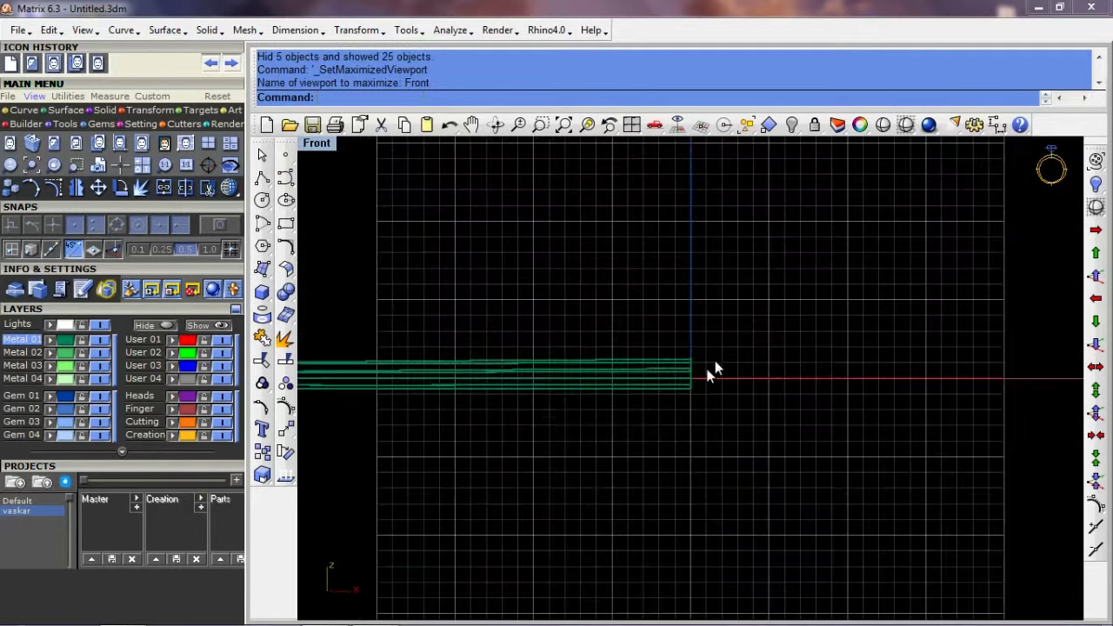
Make a first Scale1D stretched copy of the arched groove profiles
{"action": "scroll", "coordinate": [573, 355], "scroll_direction": "up", "scroll_amount": 5}
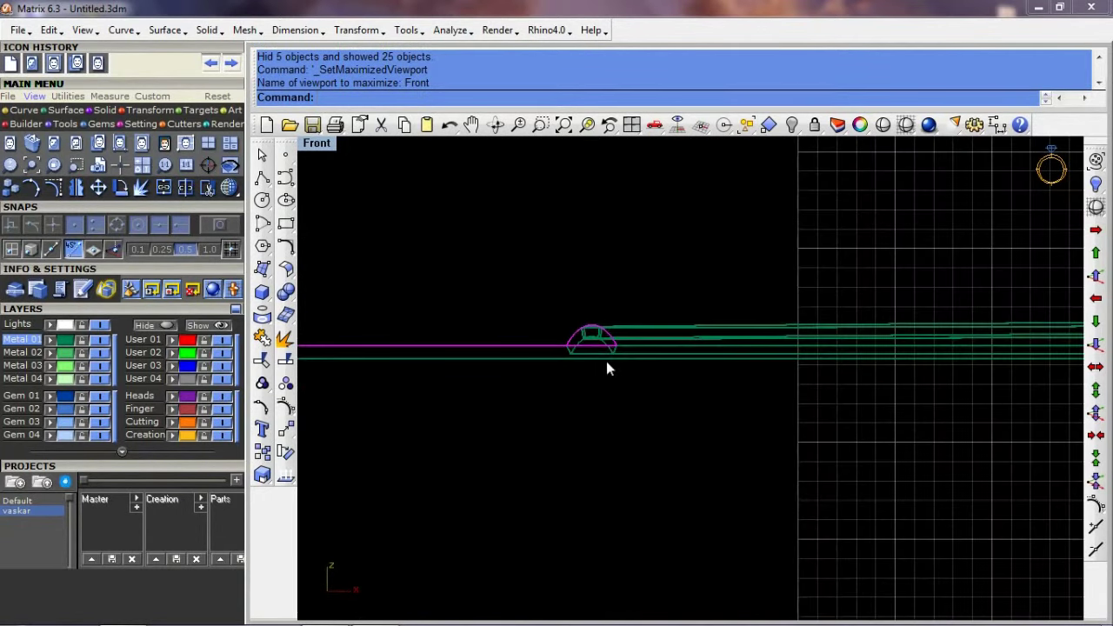
{"action": "scroll", "coordinate": [609, 368], "scroll_direction": "down", "scroll_amount": 3}
{"action": "type", "text": "Scale1D"}
{"action": "key", "text": "Return"}
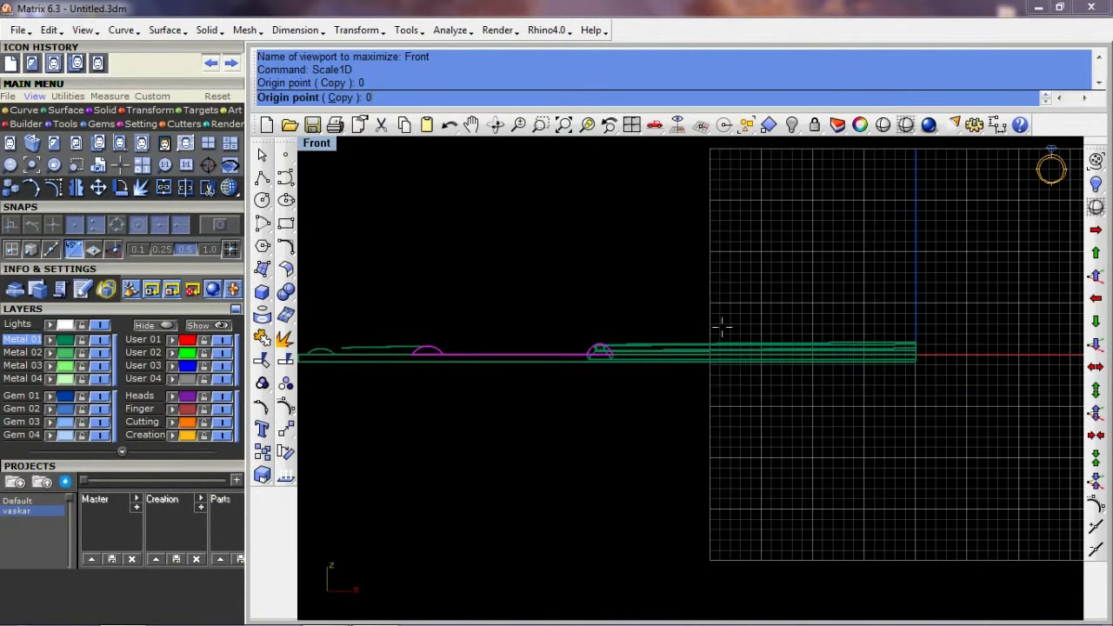
{"action": "left_click", "coordinate": [898, 231]}
{"action": "left_click", "coordinate": [900, 236]}
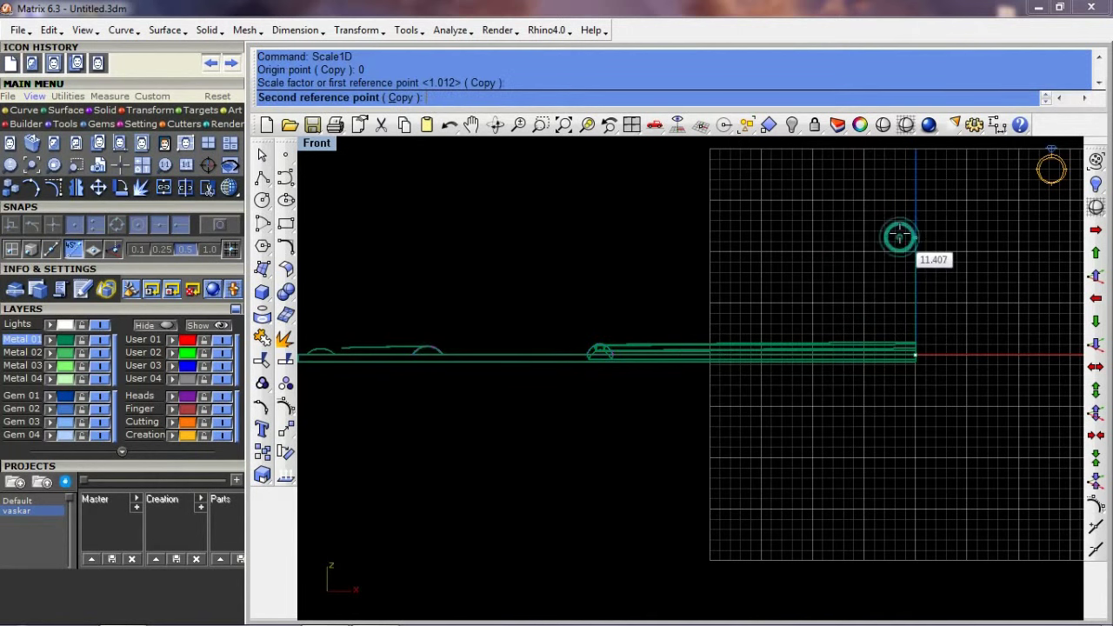
{"action": "left_click", "coordinate": [904, 202]}
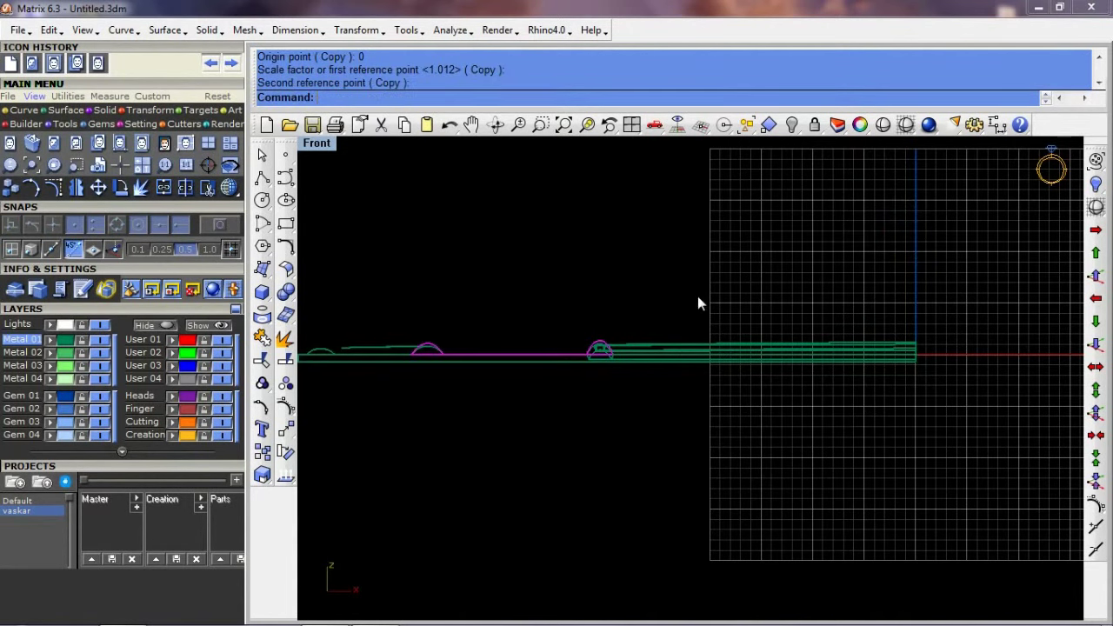
{"action": "key", "text": "ctrl+F4"}
{"action": "mouse_move", "coordinate": [713, 367]}
{"action": "right_mouse_down"}
{"action": "mouse_move", "coordinate": [713, 390]}
{"action": "mouse_move", "coordinate": [643, 442]}
{"action": "mouse_move", "coordinate": [550, 353]}
{"action": "right_mouse_up"}
{"action": "scroll", "coordinate": [548, 352], "scroll_direction": "down", "scroll_amount": 2}
{"action": "key", "text": "ctrl+F2"}
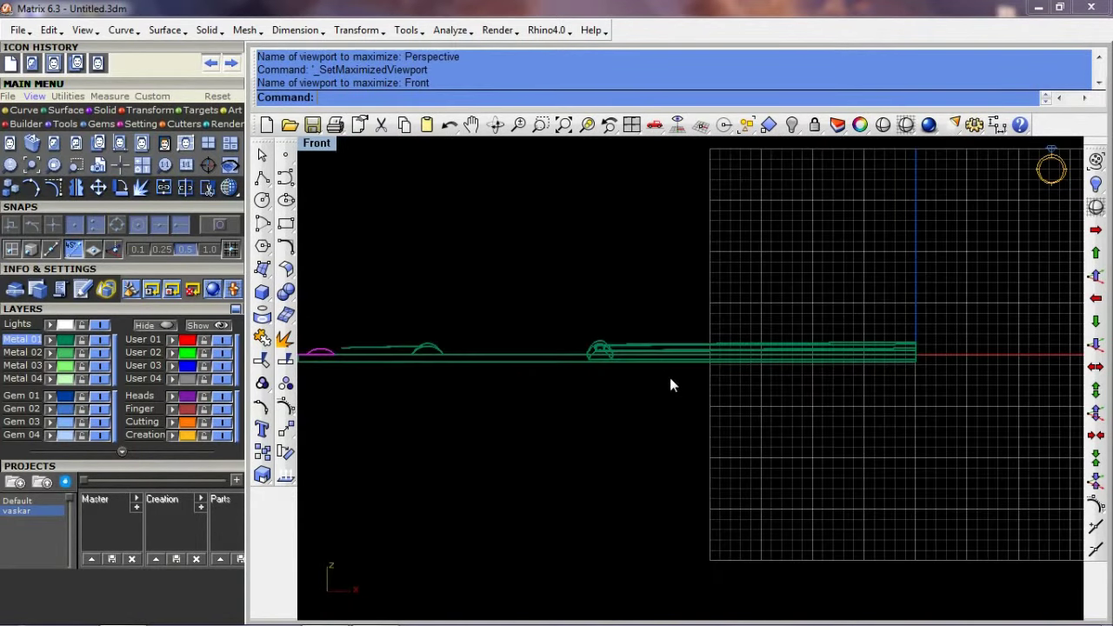
Undo it and redo the Scale1D copy from origin 0, then view in full Perspective
{"action": "key", "text": "ctrl+z"}
{"action": "key", "text": "Return"}
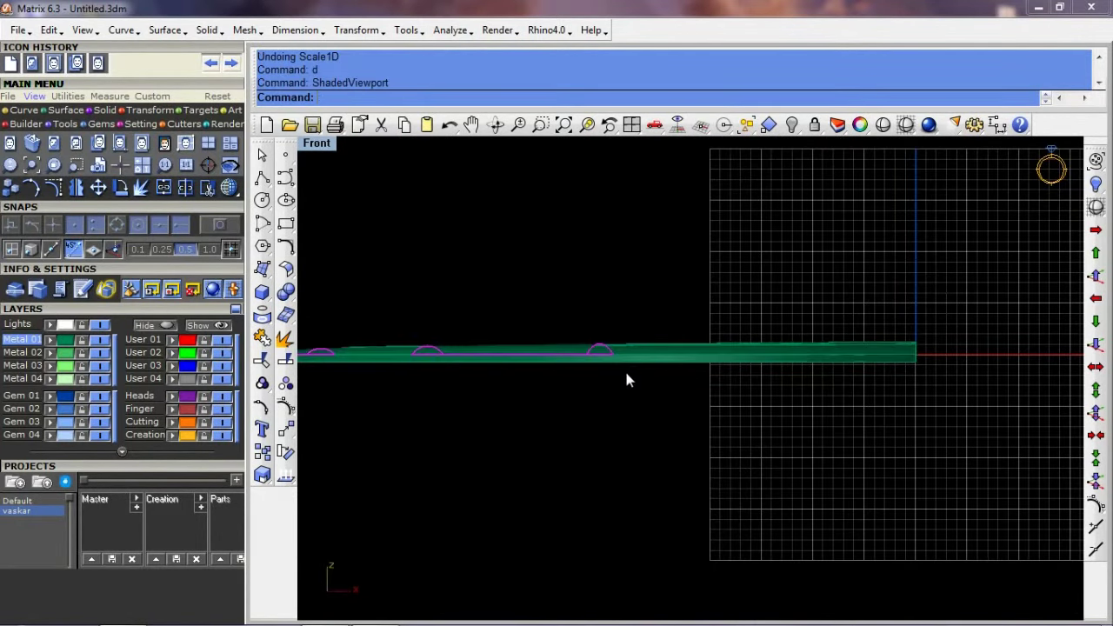
{"action": "key", "text": "Return"}
{"action": "type", "text": "0"}
{"action": "key", "text": "Return"}
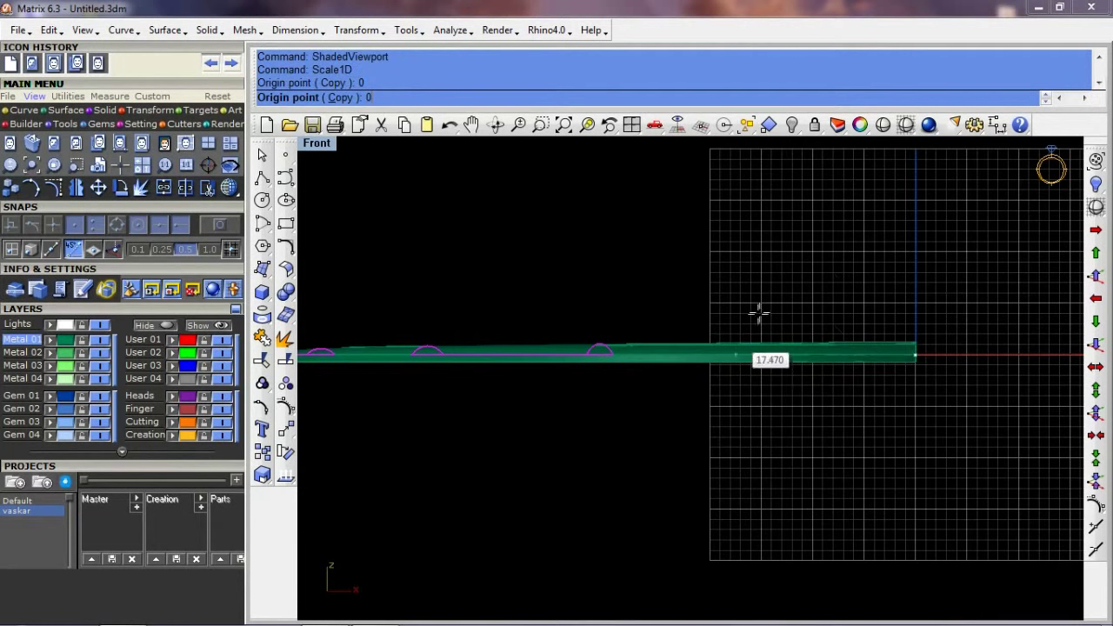
{"action": "left_click", "coordinate": [901, 283]}
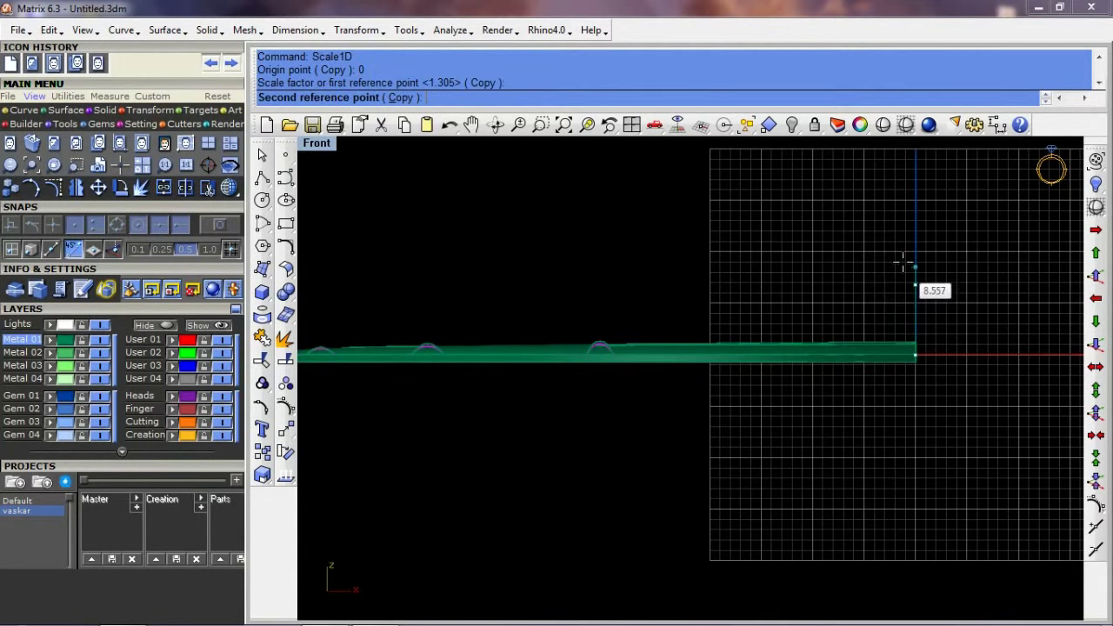
{"action": "left_click", "coordinate": [902, 254]}
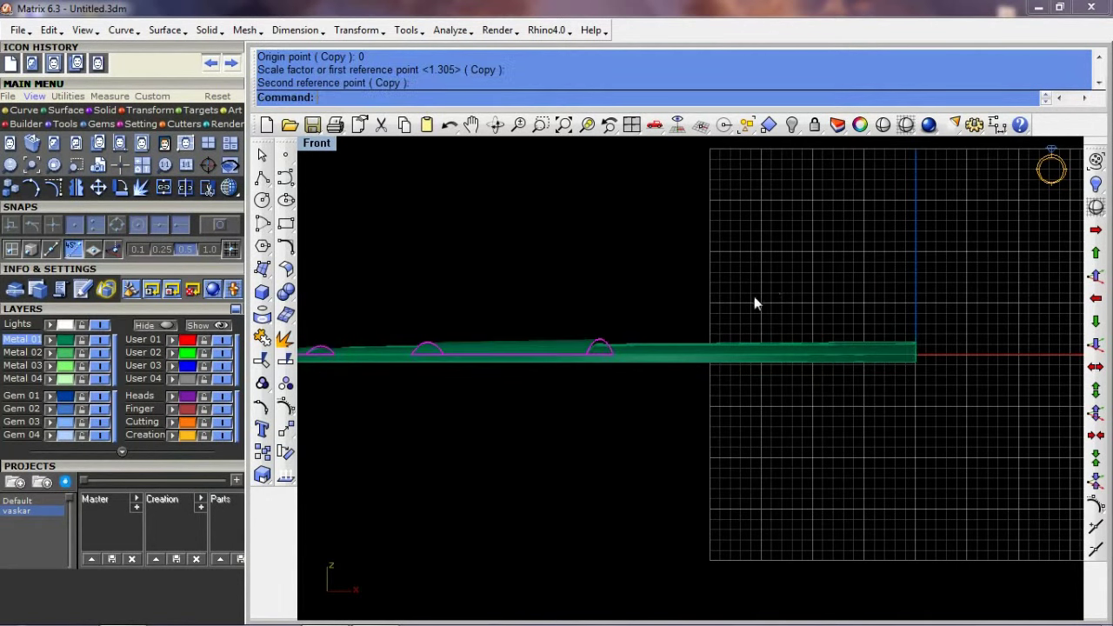
{"action": "key", "text": "ctrl+F4"}
{"action": "mouse_move", "coordinate": [690, 349]}
{"action": "right_mouse_down"}
{"action": "mouse_move", "coordinate": [807, 325]}
{"action": "mouse_move", "coordinate": [785, 377]}
{"action": "mouse_move", "coordinate": [793, 357]}
{"action": "right_mouse_up"}
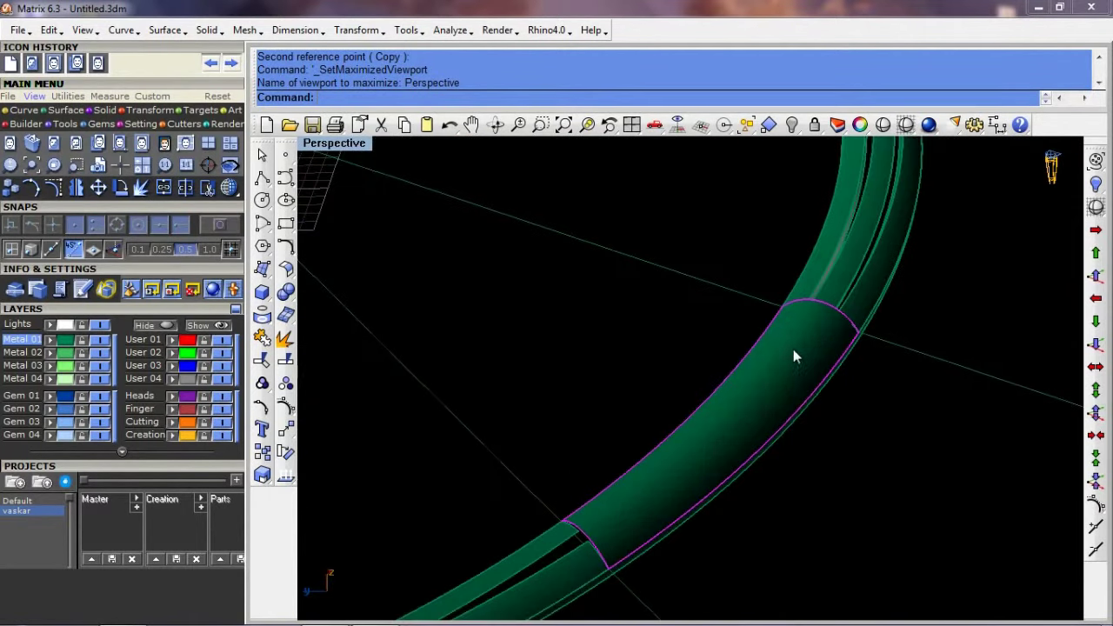
Offset the first strip surface inward as a solid, distance 1
{"action": "mouse_move", "coordinate": [757, 407]}
{"action": "right_mouse_down"}
{"action": "mouse_move", "coordinate": [777, 450]}
{"action": "mouse_move", "coordinate": [643, 353]}
{"action": "mouse_move", "coordinate": [655, 442]}
{"action": "mouse_move", "coordinate": [670, 436]}
{"action": "right_mouse_up"}
{"action": "type", "text": "os"}
{"action": "key", "text": "Return"}
{"action": "type", "text": "F"}
{"action": "key", "text": "Return"}
{"action": "type", "text": "S"}
{"action": "key", "text": "Return"}
{"action": "type", "text": "1"}
Offset the left tube surface inward as a solid with flipped direction
{"action": "key", "text": "Return"}
{"action": "mouse_move", "coordinate": [629, 362]}
{"action": "right_mouse_down"}
{"action": "mouse_move", "coordinate": [454, 465]}
{"action": "mouse_move", "coordinate": [591, 447]}
{"action": "mouse_move", "coordinate": [371, 392]}
{"action": "mouse_move", "coordinate": [554, 435]}
{"action": "right_mouse_up"}
{"action": "left_click", "coordinate": [371, 392]}
{"action": "type", "text": "os"}
{"action": "key", "text": "Return"}
{"action": "type", "text": "F"}
{"action": "key", "text": "Return"}
{"action": "type", "text": "S"}
{"action": "key", "text": "Return"}
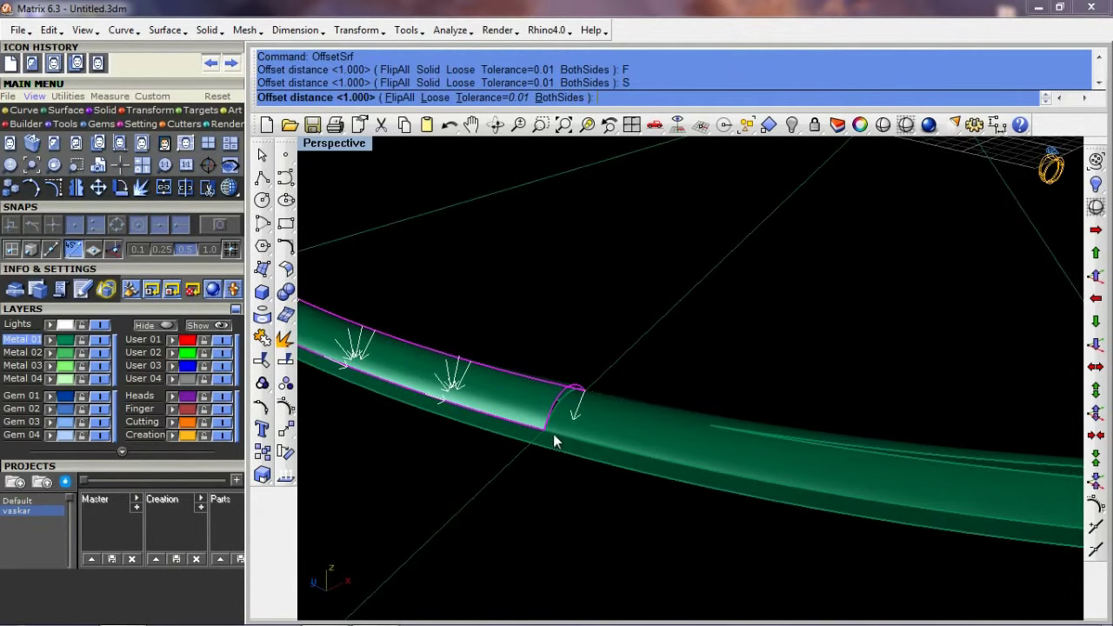
{"action": "key", "text": "Return"}
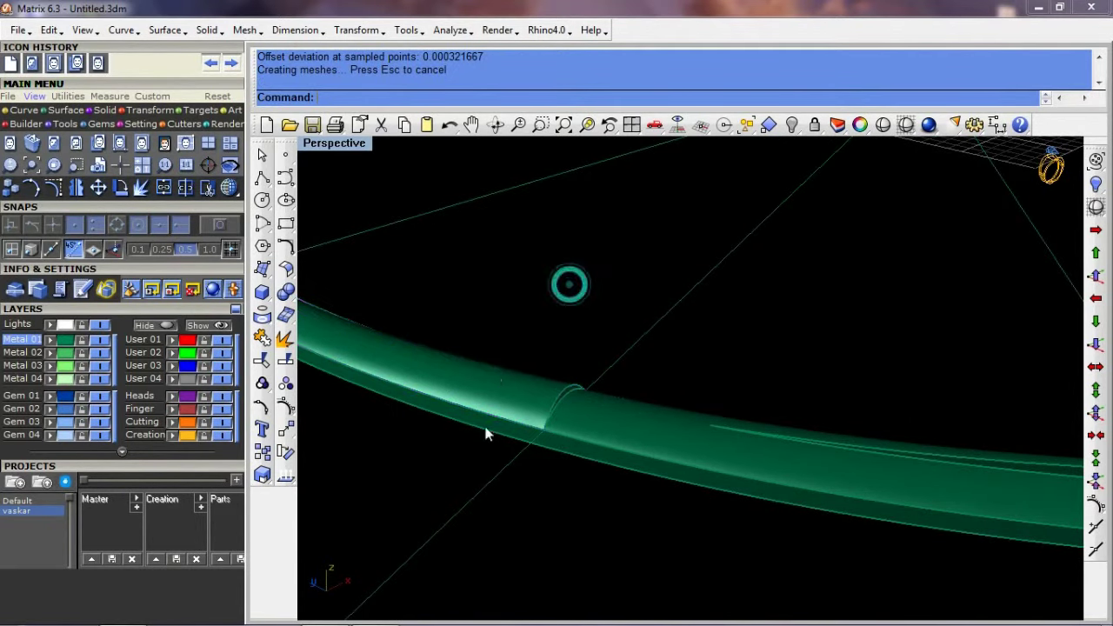
Offset the next strip surface into a 0.6-thick solid, flipped inward
{"action": "right_click_drag", "start_coordinate": [569, 280], "coordinate": [872, 420]}
{"action": "scroll", "coordinate": [670, 460], "scroll_direction": "up", "scroll_amount": 2}
{"action": "scroll", "coordinate": [638, 441], "scroll_direction": "up", "scroll_amount": 4}
{"action": "left_click", "coordinate": [637, 438]}
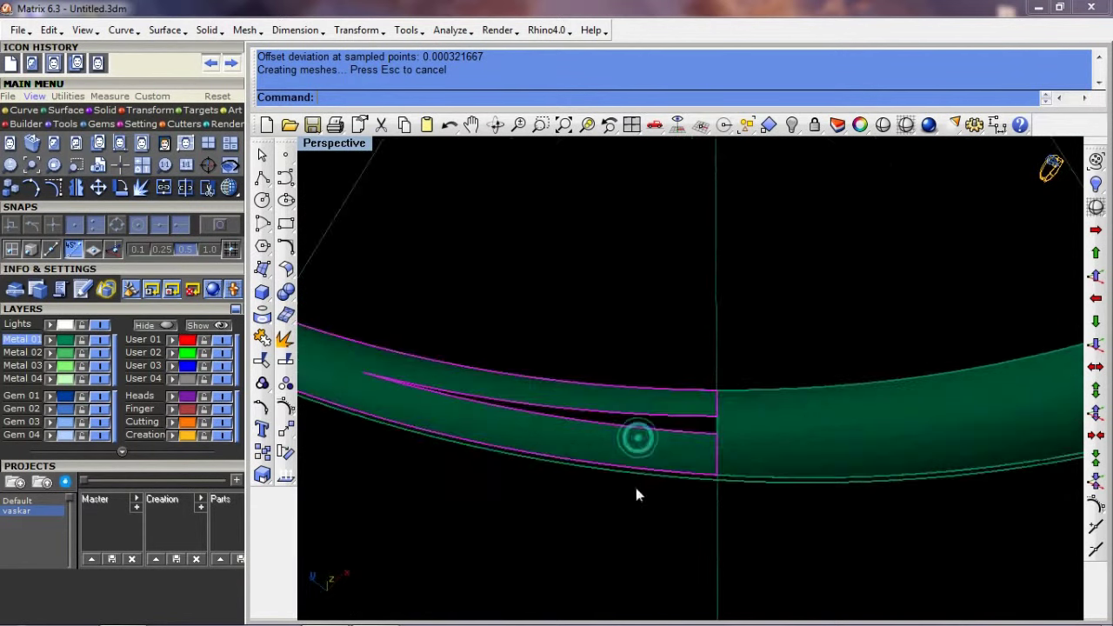
{"action": "type", "text": "os"}
{"action": "key", "text": "Return"}
{"action": "type", "text": "F"}
{"action": "key", "text": "Return"}
{"action": "type", "text": "S"}
{"action": "key", "text": "Return"}
{"action": "type", "text": ".6"}
{"action": "key", "text": "Return"}
Select the three thickened strips and orbit to inspect them side by side
{"action": "mouse_move", "coordinate": [625, 365]}
{"action": "right_mouse_down"}
{"action": "mouse_move", "coordinate": [889, 422]}
{"action": "mouse_move", "coordinate": [917, 411]}
{"action": "right_mouse_up"}
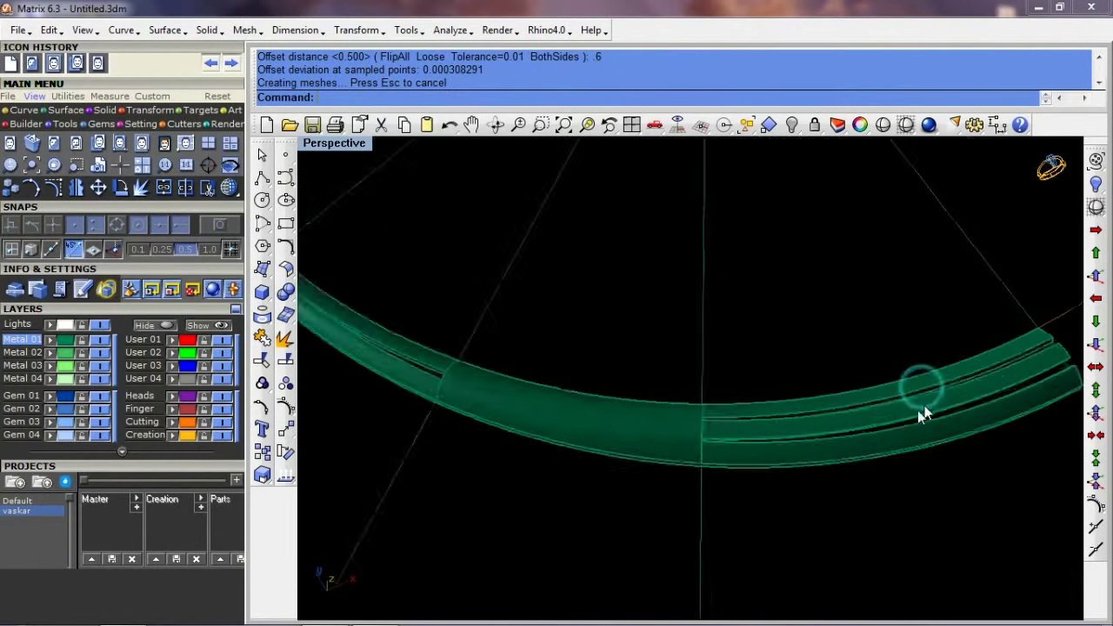
{"action": "left_click", "coordinate": [932, 435], "text": "shift"}
{"action": "left_click", "coordinate": [924, 393], "text": "shift"}
{"action": "left_click", "coordinate": [924, 370], "text": "shift"}
{"action": "mouse_move", "coordinate": [936, 446]}
{"action": "right_mouse_down"}
{"action": "mouse_move", "coordinate": [883, 413]}
{"action": "mouse_move", "coordinate": [913, 497]}
{"action": "mouse_move", "coordinate": [814, 496]}
{"action": "mouse_move", "coordinate": [729, 563]}
{"action": "right_mouse_up"}
{"action": "left_click", "coordinate": [729, 566]}
{"action": "mouse_move", "coordinate": [598, 447]}
{"action": "right_mouse_down"}
{"action": "mouse_move", "coordinate": [821, 494]}
{"action": "mouse_move", "coordinate": [771, 495]}
{"action": "mouse_move", "coordinate": [909, 507]}
{"action": "mouse_move", "coordinate": [775, 447]}
{"action": "mouse_move", "coordinate": [691, 504]}
{"action": "mouse_move", "coordinate": [651, 470]}
{"action": "right_mouse_up"}
{"action": "type", "text": "os"}
Offset the remaining strip surfaces as solids with distance 6
{"action": "key", "text": "Return"}
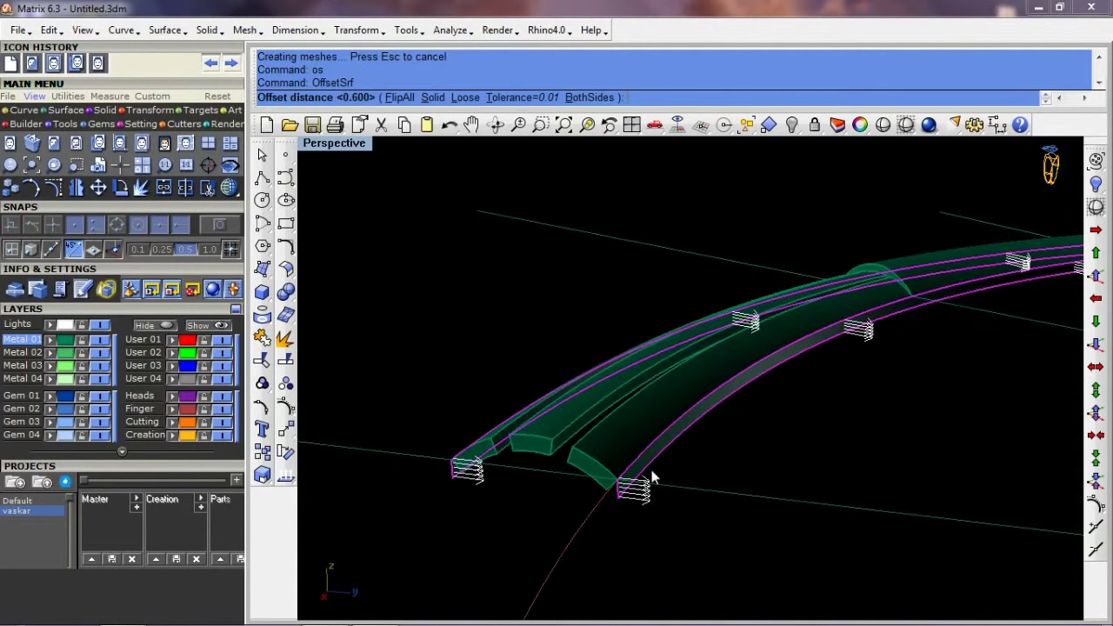
{"action": "type", "text": "S"}
{"action": "key", "text": "Return"}
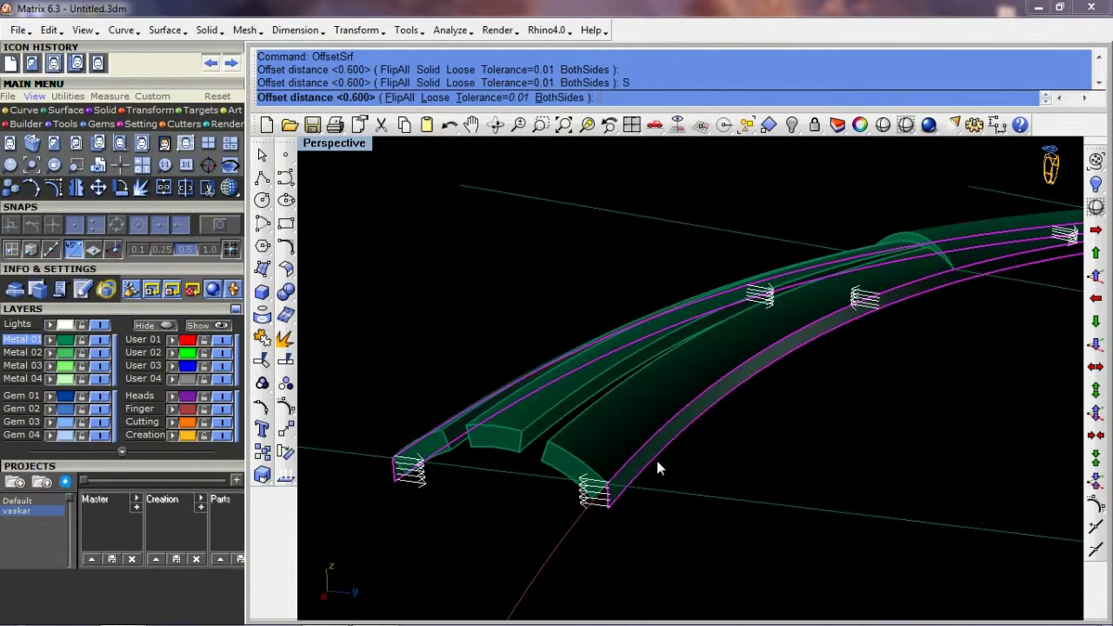
{"action": "type", "text": "6"}
{"action": "key", "text": "Return"}
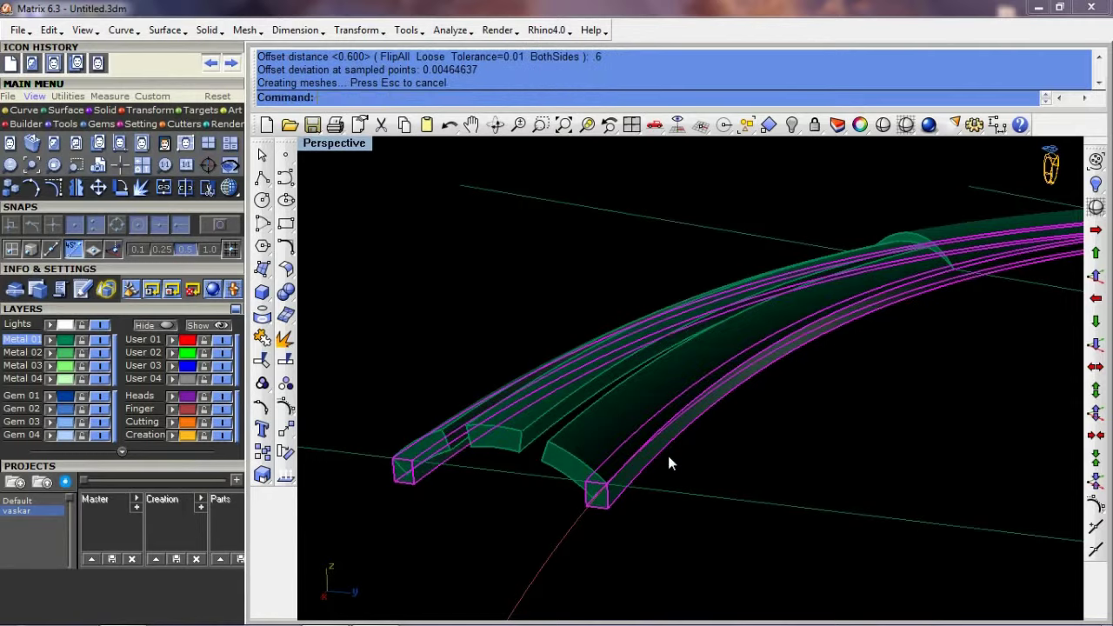
{"action": "mouse_move", "coordinate": [596, 523]}
{"action": "right_mouse_down"}
{"action": "mouse_move", "coordinate": [901, 449]}
{"action": "mouse_move", "coordinate": [798, 510]}
{"action": "right_mouse_up"}
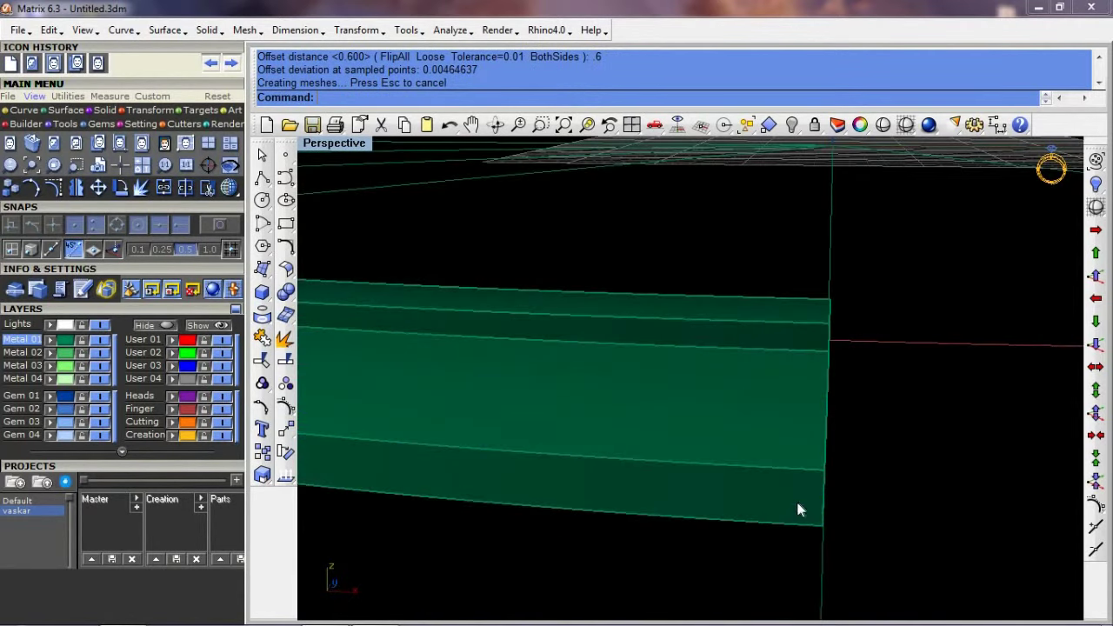
Extract the lower strip's face as a separate surface with ExtractSrf
{"action": "type", "text": "ExtractSrf"}
{"action": "key", "text": "Return"}
{"action": "left_click", "coordinate": [810, 517]}
{"action": "left_click", "coordinate": [861, 532]}
{"action": "key", "text": "Return"}
{"action": "left_click", "coordinate": [777, 487]}
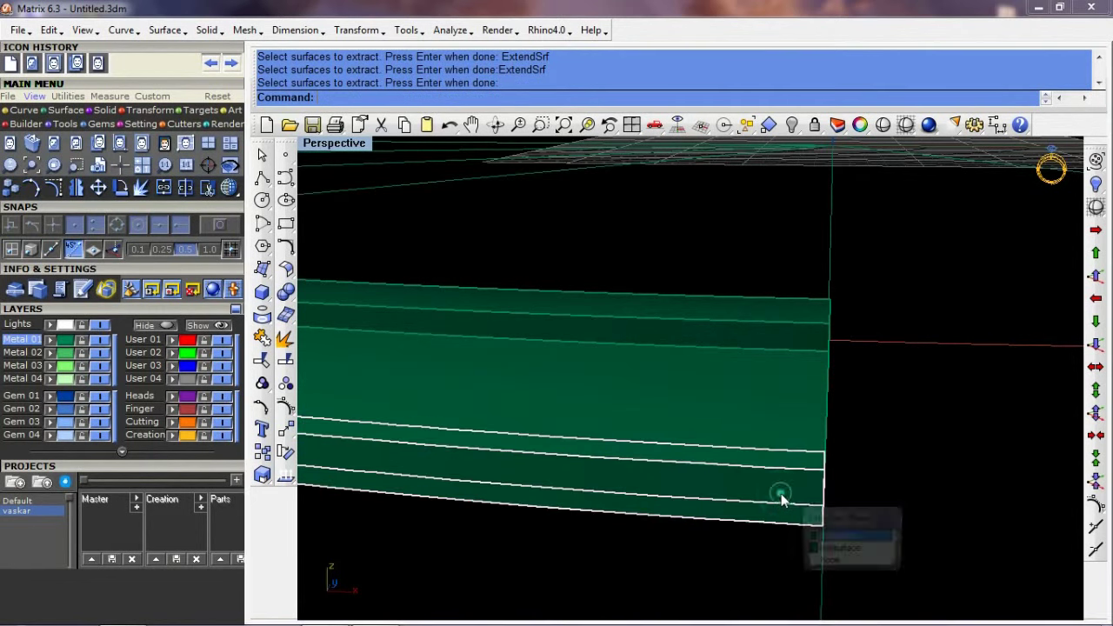
{"action": "left_click", "coordinate": [759, 532]}
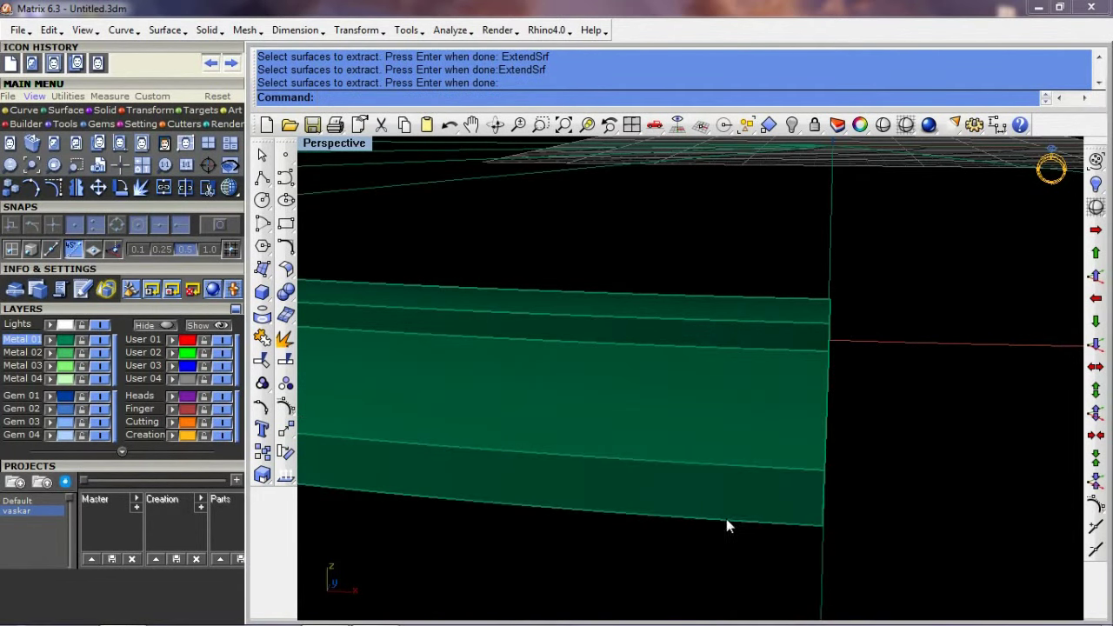
{"action": "key", "text": "Return"}
{"action": "left_click", "coordinate": [750, 496]}
{"action": "key", "text": "Return"}
Extend the extracted face from its bottom edge by a factor of 1
{"action": "type", "text": "x"}
{"action": "key", "text": "Return"}
{"action": "left_click", "coordinate": [739, 522]}
{"action": "key", "text": "Return"}
{"action": "mouse_move", "coordinate": [740, 520]}
{"action": "right_mouse_down"}
{"action": "mouse_move", "coordinate": [851, 517]}
{"action": "mouse_move", "coordinate": [767, 483]}
{"action": "right_mouse_up"}
Measure the strip end's height between its top and bottom corners with Distance
{"action": "type", "text": "distance"}
{"action": "key", "text": "Return"}
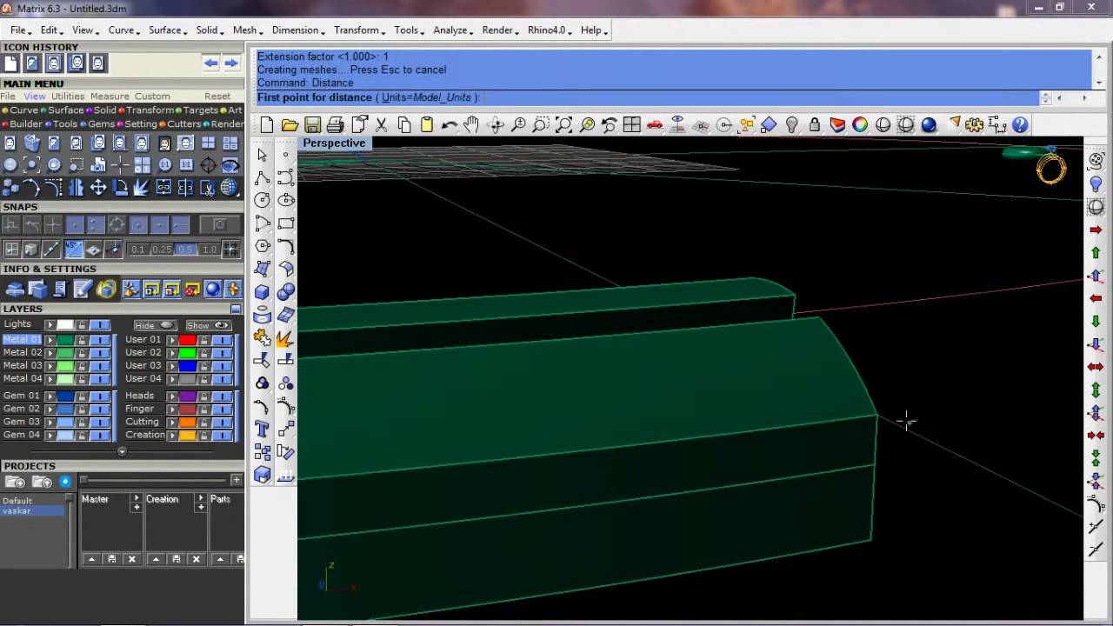
{"action": "left_click", "coordinate": [876, 418]}
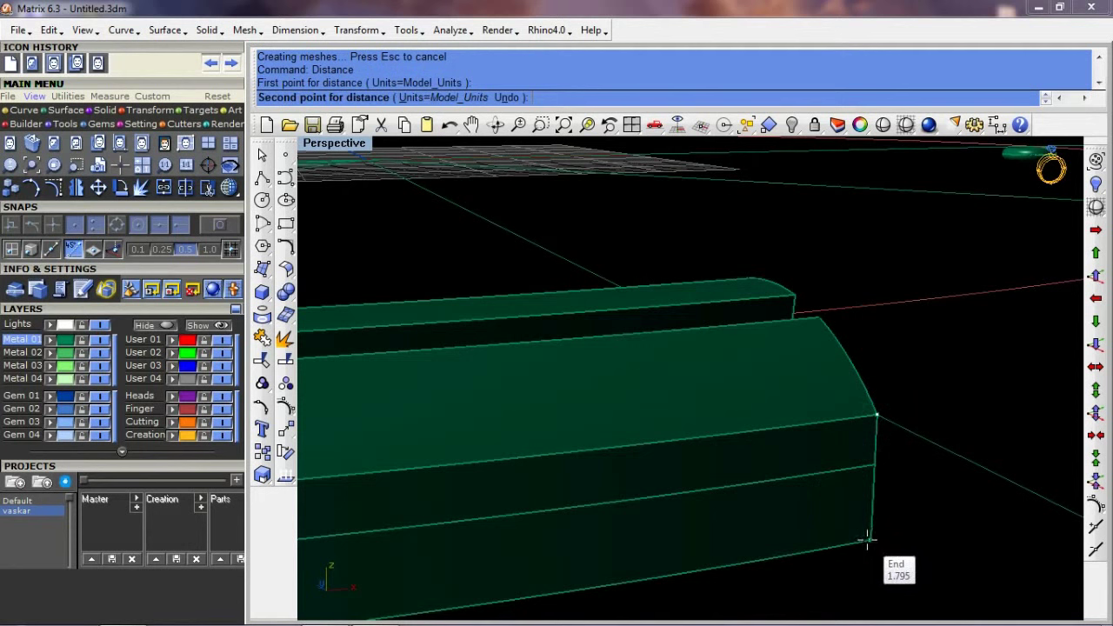
{"action": "left_click", "coordinate": [871, 526]}
{"action": "mouse_move", "coordinate": [856, 419]}
{"action": "right_mouse_down"}
{"action": "mouse_move", "coordinate": [675, 484]}
{"action": "mouse_move", "coordinate": [695, 495]}
{"action": "right_mouse_up"}
{"action": "scroll", "coordinate": [881, 504], "scroll_direction": "up", "scroll_amount": 5}
Undo the earlier extension and re-extend the face's bottom edge by factor 1.4
{"action": "key", "text": "ctrl+z"}
{"action": "type", "text": "x"}
{"action": "key", "text": "Return"}
{"action": "left_click", "coordinate": [776, 493]}
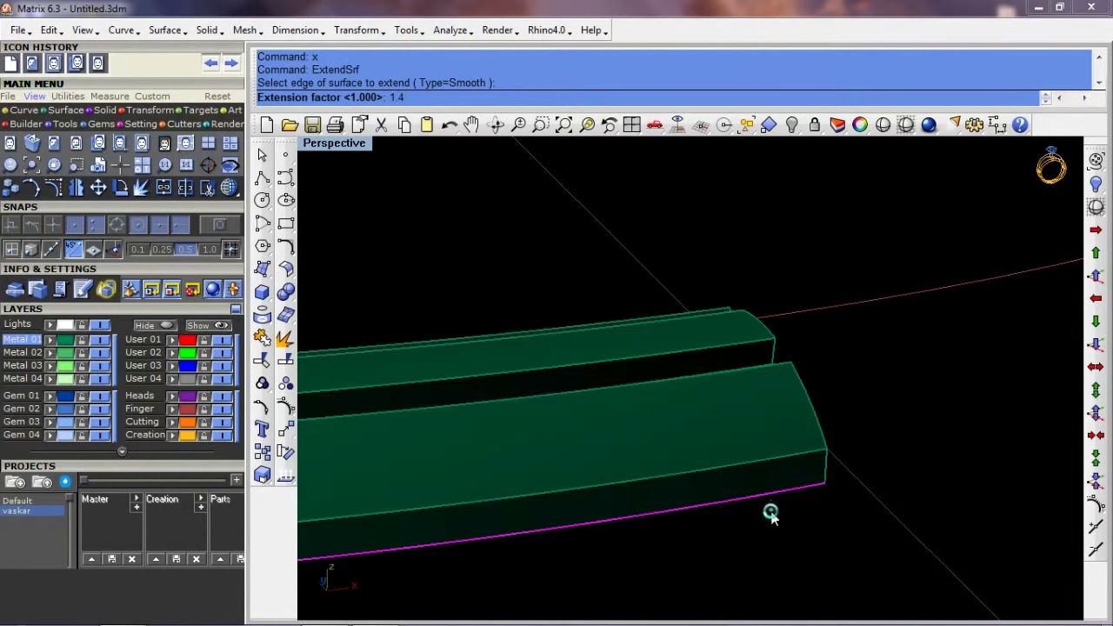
{"action": "key", "text": "Return"}
{"action": "right_click_drag", "start_coordinate": [770, 515], "coordinate": [883, 451]}
{"action": "scroll", "coordinate": [883, 451], "scroll_direction": "down", "scroll_amount": 3}
{"action": "scroll", "coordinate": [792, 452], "scroll_direction": "up", "scroll_amount": 4}
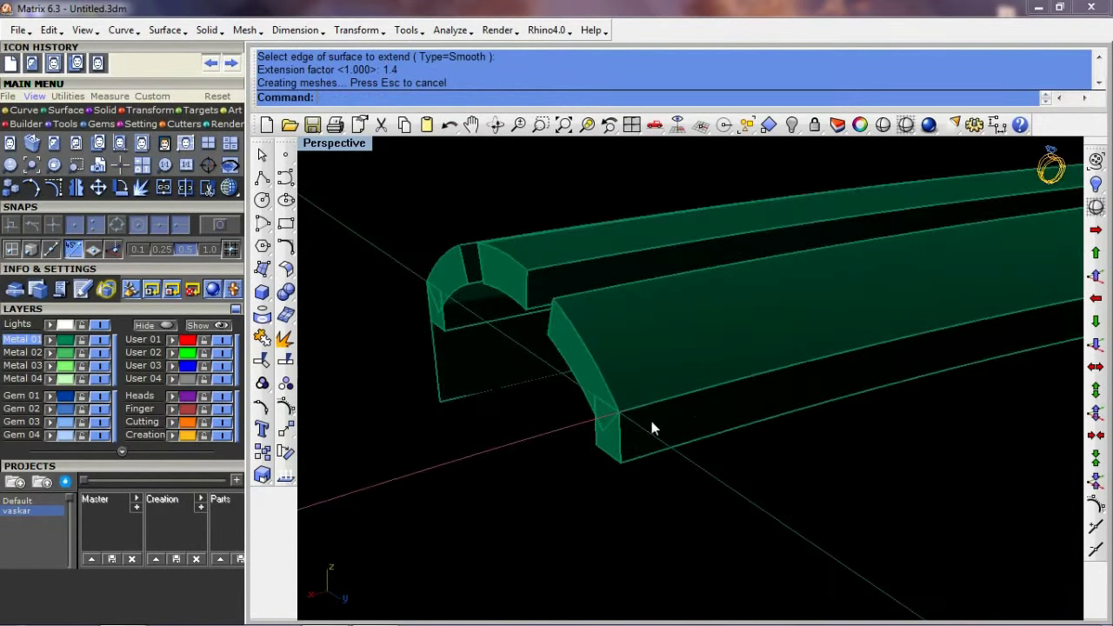
Extract the strip's side face as a separate surface with ExtractSrf
{"action": "type", "text": "ExtractSrf"}
{"action": "key", "text": "Return"}
{"action": "key", "text": "c"}
{"action": "key", "text": "Return"}
{"action": "key", "text": "c"}
{"action": "key", "text": "Return"}
{"action": "scroll", "coordinate": [712, 426], "scroll_direction": "up", "scroll_amount": 1}
{"action": "left_click", "coordinate": [661, 448]}
{"action": "key", "text": "Return"}
Extend the side face's bottom edge by factor 1.4 with ExtendSrf
{"action": "type", "text": "ExtendSrf"}
{"action": "key", "text": "Return"}
{"action": "left_click", "coordinate": [650, 459]}
{"action": "key", "text": "Return"}
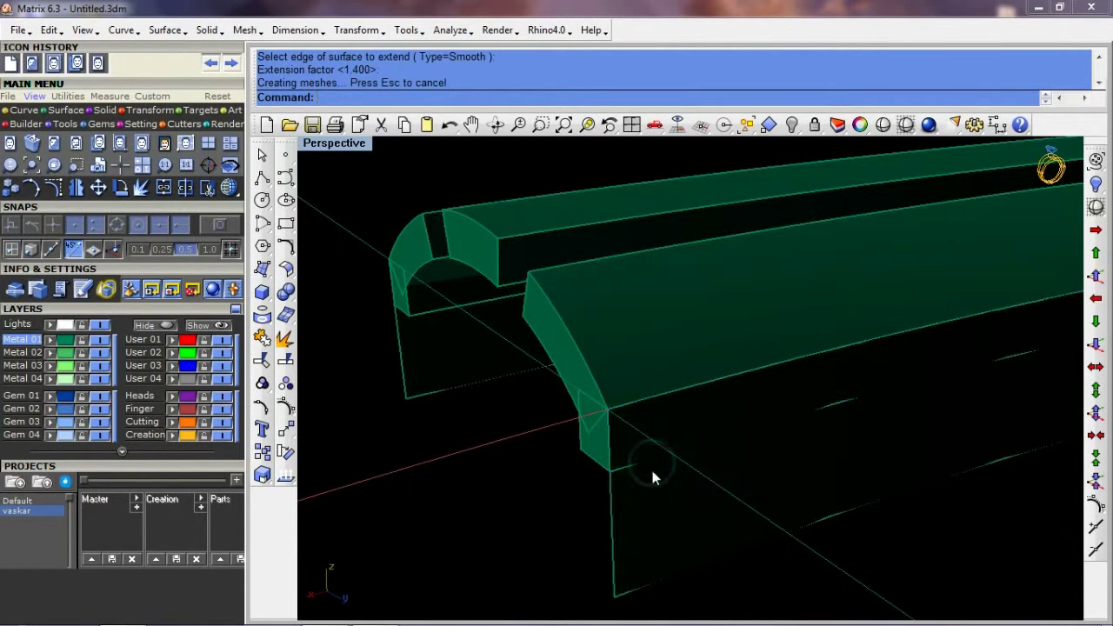
{"action": "mouse_move", "coordinate": [643, 498]}
{"action": "right_mouse_down"}
{"action": "mouse_move", "coordinate": [573, 500]}
{"action": "mouse_move", "coordinate": [452, 603]}
{"action": "right_mouse_up"}
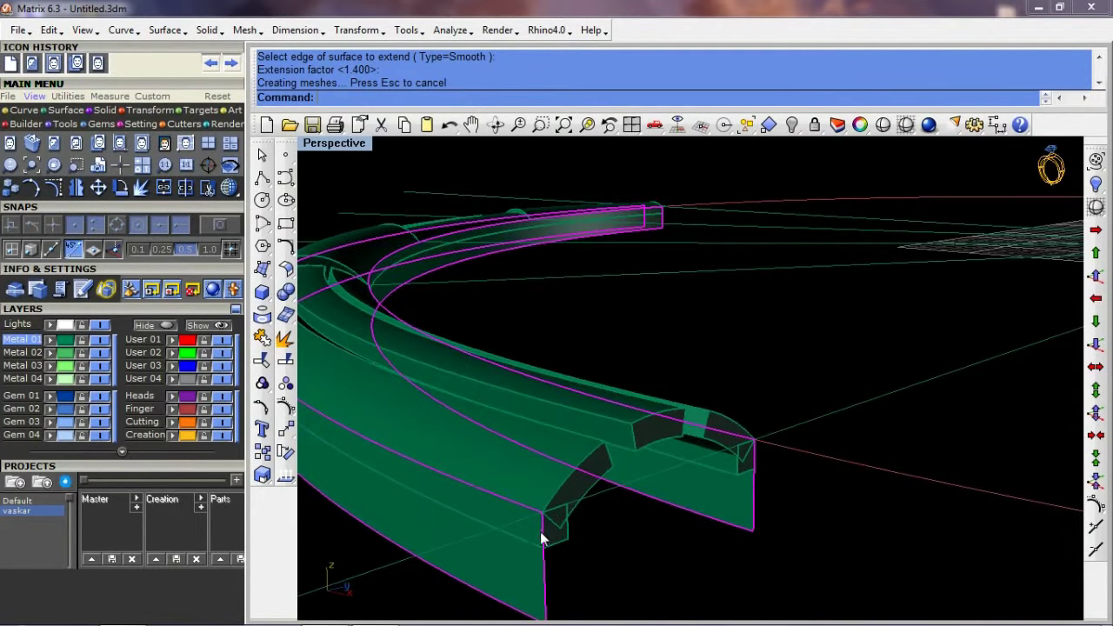
Offset the extended right and front faces as solids with distance 6, directions reversed
{"action": "type", "text": "Os"}
{"action": "key", "text": "Return"}
{"action": "left_click", "coordinate": [736, 501]}
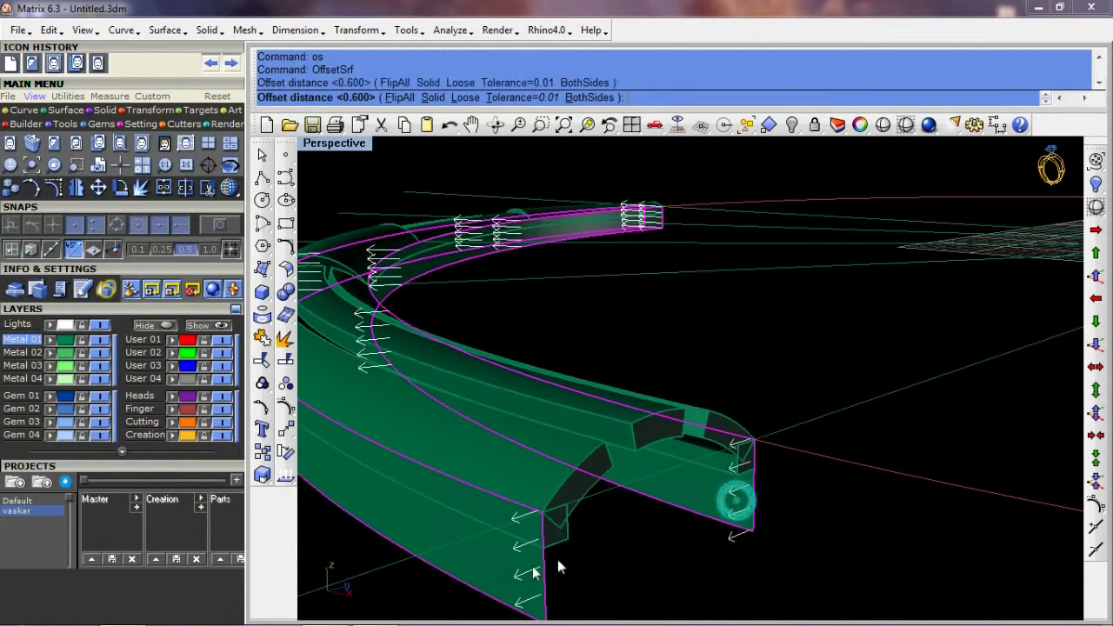
{"action": "left_click", "coordinate": [509, 571]}
{"action": "key", "text": "Return"}
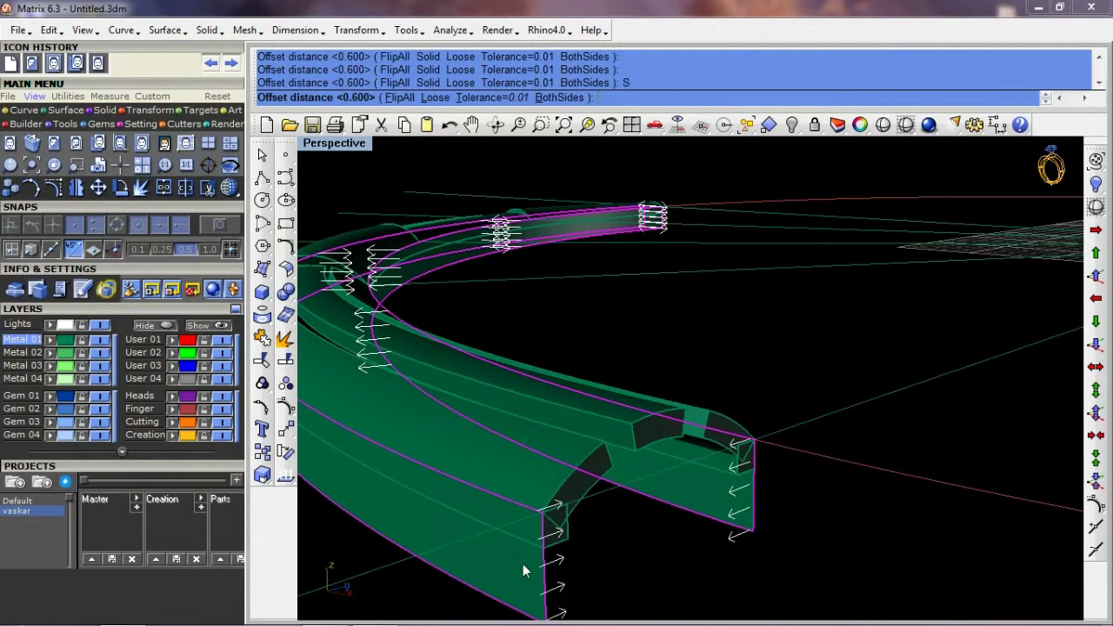
{"action": "type", "text": "6"}
{"action": "key", "text": "Return"}
{"action": "scroll", "coordinate": [726, 460], "scroll_direction": "down", "scroll_amount": 3}
{"action": "scroll", "coordinate": [432, 370], "scroll_direction": "up", "scroll_amount": 3}
{"action": "scroll", "coordinate": [418, 476], "scroll_direction": "up", "scroll_amount": 2}
{"action": "mouse_move", "coordinate": [708, 554]}
{"action": "right_mouse_down"}
{"action": "mouse_move", "coordinate": [534, 479]}
{"action": "mouse_move", "coordinate": [568, 512]}
{"action": "mouse_move", "coordinate": [782, 390]}
{"action": "mouse_move", "coordinate": [796, 424]}
{"action": "right_mouse_up"}
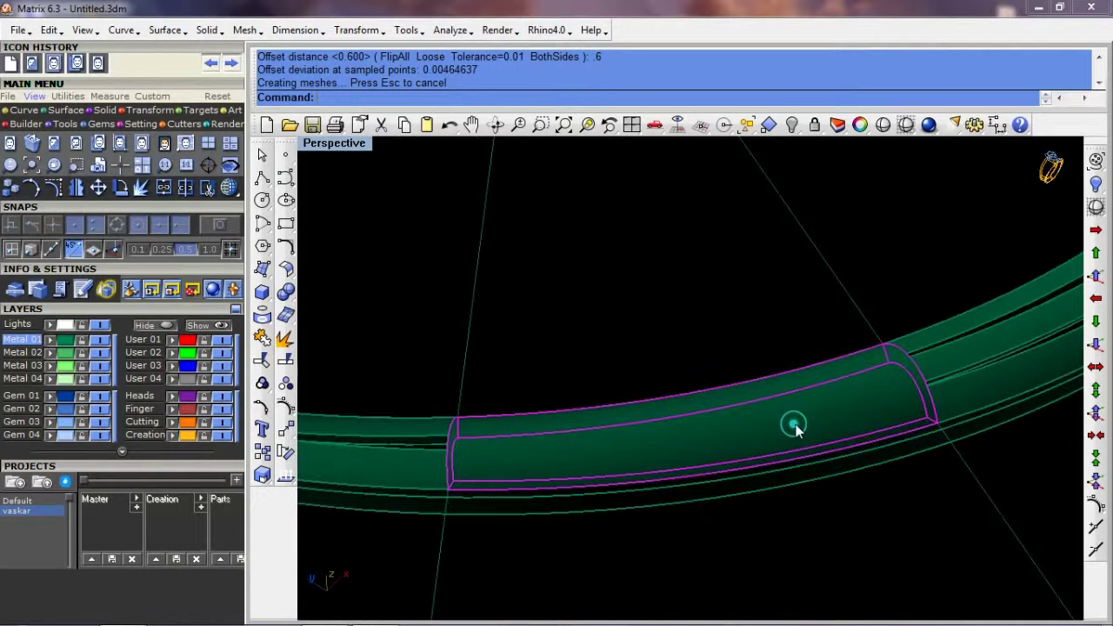
{"action": "scroll", "coordinate": [795, 424], "scroll_direction": "down", "scroll_amount": 3}
{"action": "scroll", "coordinate": [573, 423], "scroll_direction": "up", "scroll_amount": 2}
{"action": "scroll", "coordinate": [902, 435], "scroll_direction": "up", "scroll_amount": 2}
{"action": "scroll", "coordinate": [758, 425], "scroll_direction": "up", "scroll_amount": 1}
Extract one ring segment face, then hide it and swap so only it shows
{"action": "key", "text": "Escape"}
{"action": "left_click", "coordinate": [820, 405]}
{"action": "key", "text": "Return"}
{"action": "key", "text": "ctrl+h"}
{"action": "key", "text": "ctrl+shift+h"}
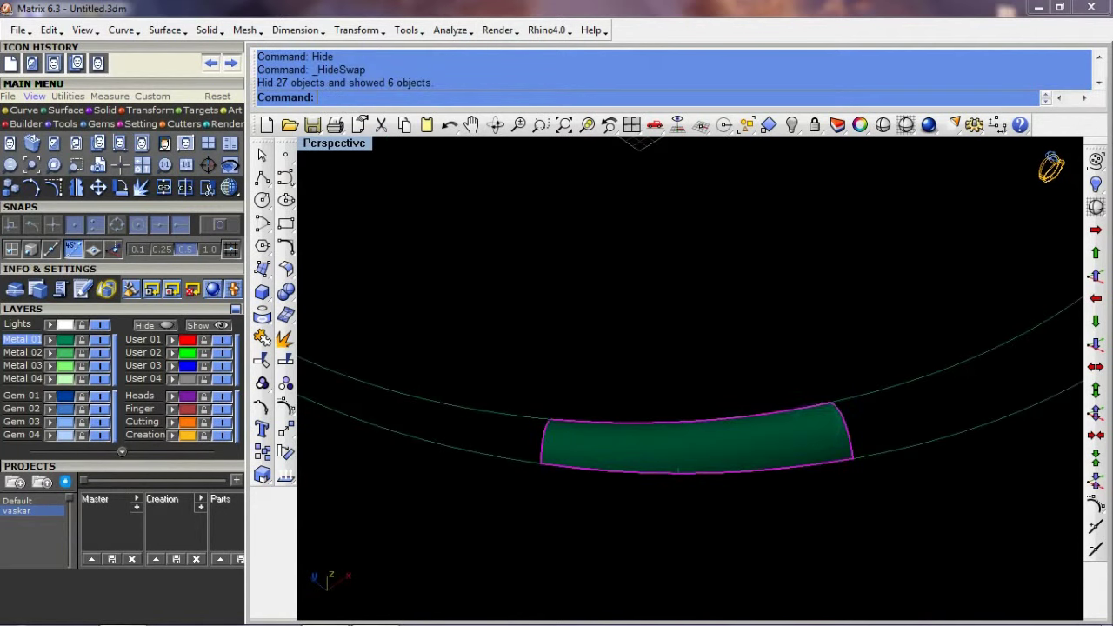
{"action": "type", "text": "db"}
Duplicate the segment face's border and offset it 4 inward along the surface
{"action": "key", "text": "Return"}
{"action": "scroll", "coordinate": [806, 441], "scroll_direction": "up", "scroll_amount": 4}
{"action": "type", "text": "c"}
{"action": "key", "text": "Return"}
{"action": "left_click", "coordinate": [783, 446]}
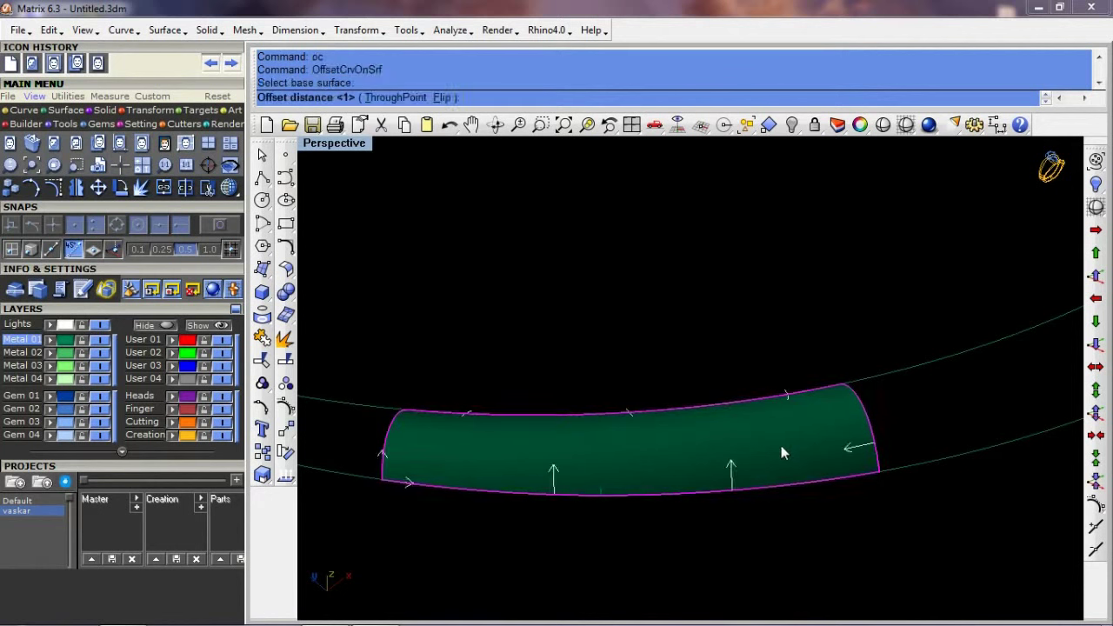
{"action": "type", "text": "4"}
{"action": "key", "text": "Return"}
Split the segment face into two pieces with the inset border curve
{"action": "left_click", "coordinate": [838, 432]}
{"action": "type", "text": "sp"}
{"action": "key", "text": "Return"}
{"action": "left_click", "coordinate": [869, 439]}
{"action": "key", "text": "Return"}
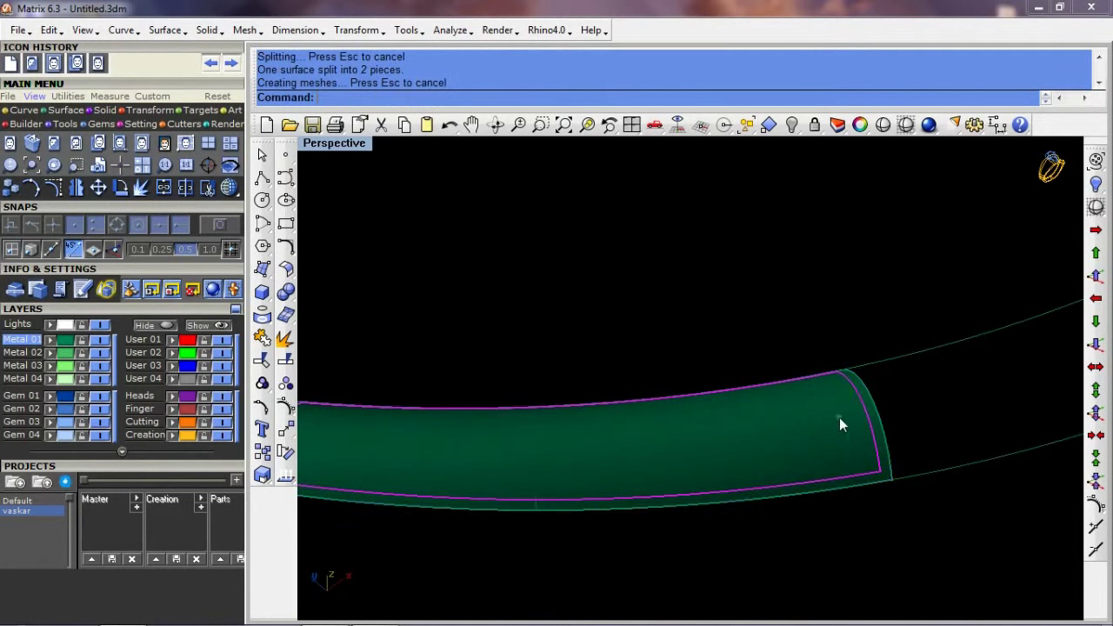
Begin offsetting the inset panel with the offset direction flipped downward
{"action": "type", "text": "s"}
{"action": "key", "text": "Return"}
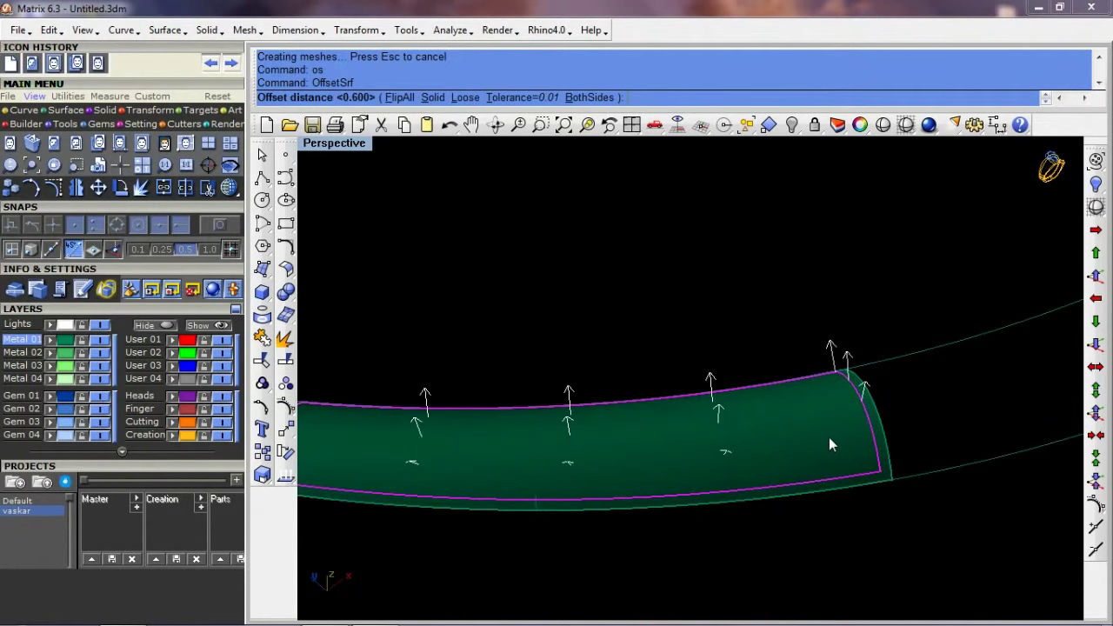
{"action": "type", "text": "F"}
{"action": "key", "text": "Return"}
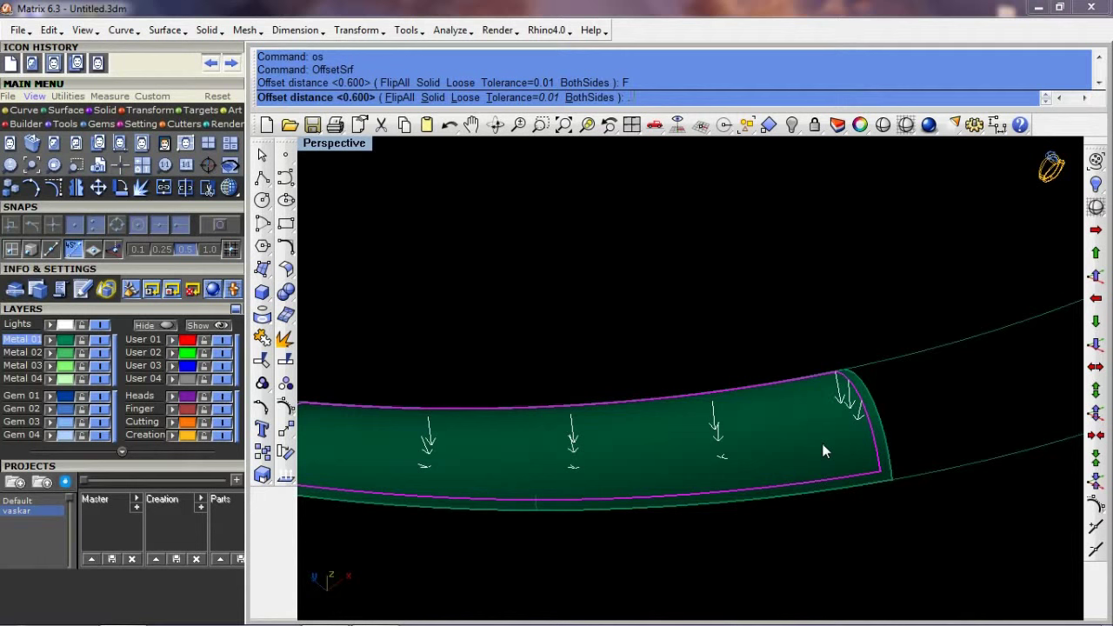
Offset the curved band surface by 0.6 as a flipped solid
{"action": "type", "text": "6"}
{"action": "key", "text": "Return"}
{"action": "key", "text": "Return"}
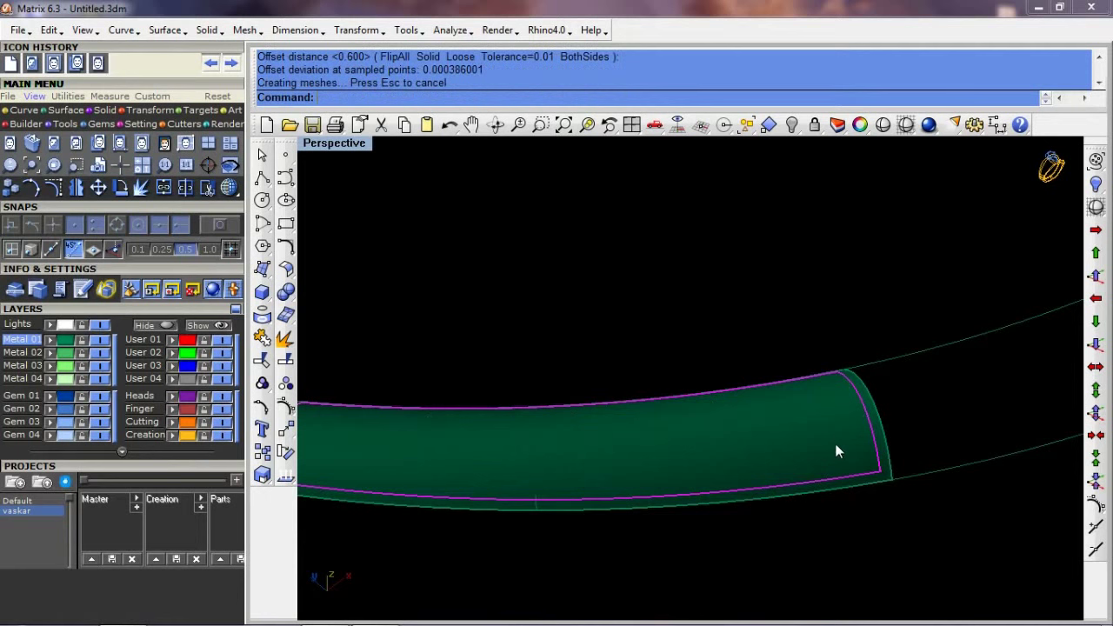
{"action": "key", "text": "ctrl+z"}
{"action": "key", "text": "Return"}
{"action": "type", "text": "F"}
{"action": "key", "text": "Return"}
{"action": "type", "text": "S"}
{"action": "key", "text": "Return"}
{"action": "key", "text": "Return"}
{"action": "key", "text": "Delete"}
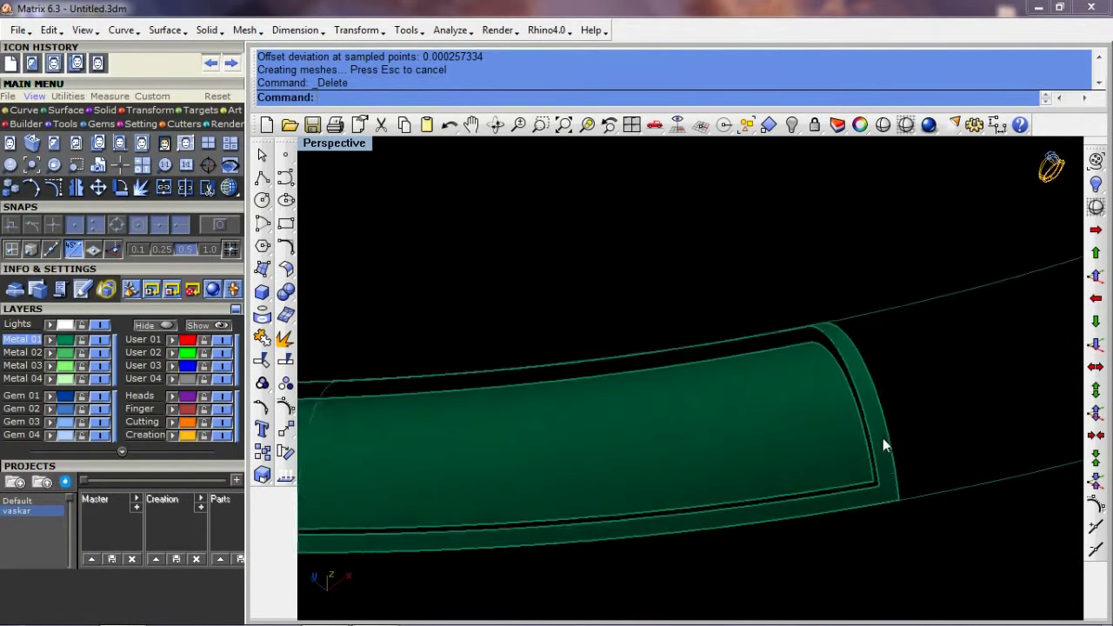
Select the new offset surface and orbit the Perspective view around the band end
{"action": "left_click", "coordinate": [880, 423]}
{"action": "mouse_move", "coordinate": [852, 440]}
{"action": "right_mouse_down"}
{"action": "mouse_move", "coordinate": [775, 440]}
{"action": "mouse_move", "coordinate": [895, 394]}
{"action": "right_mouse_up"}
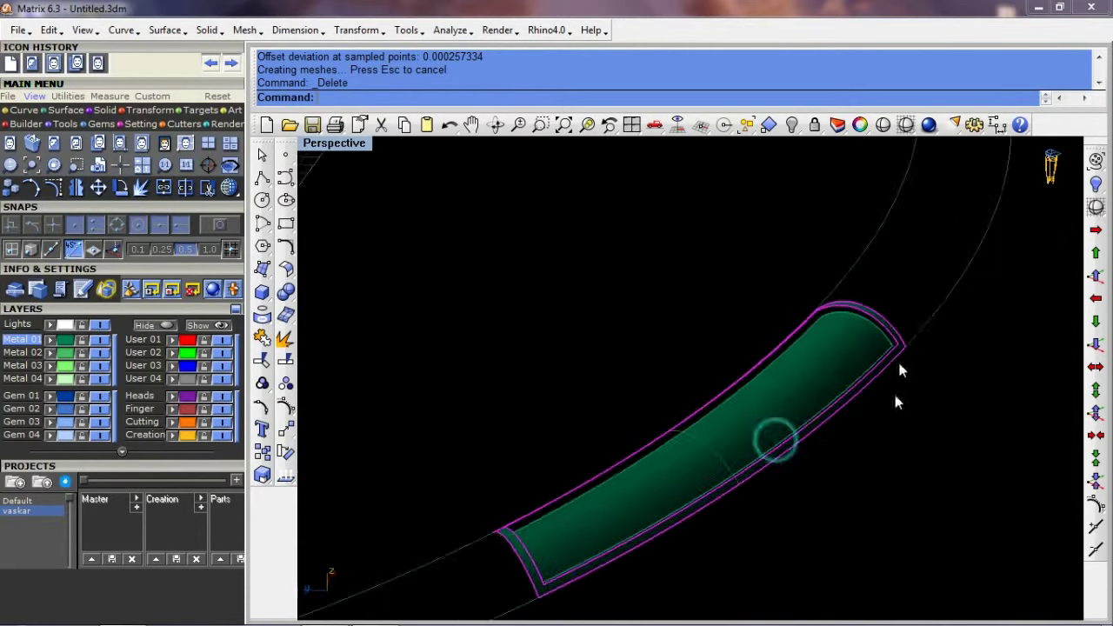
{"action": "scroll", "coordinate": [895, 400], "scroll_direction": "up", "scroll_amount": 3}
{"action": "mouse_move", "coordinate": [875, 348]}
{"action": "right_mouse_down"}
{"action": "mouse_move", "coordinate": [939, 356]}
{"action": "mouse_move", "coordinate": [808, 322]}
{"action": "mouse_move", "coordinate": [860, 356]}
{"action": "mouse_move", "coordinate": [852, 373]}
{"action": "right_mouse_up"}
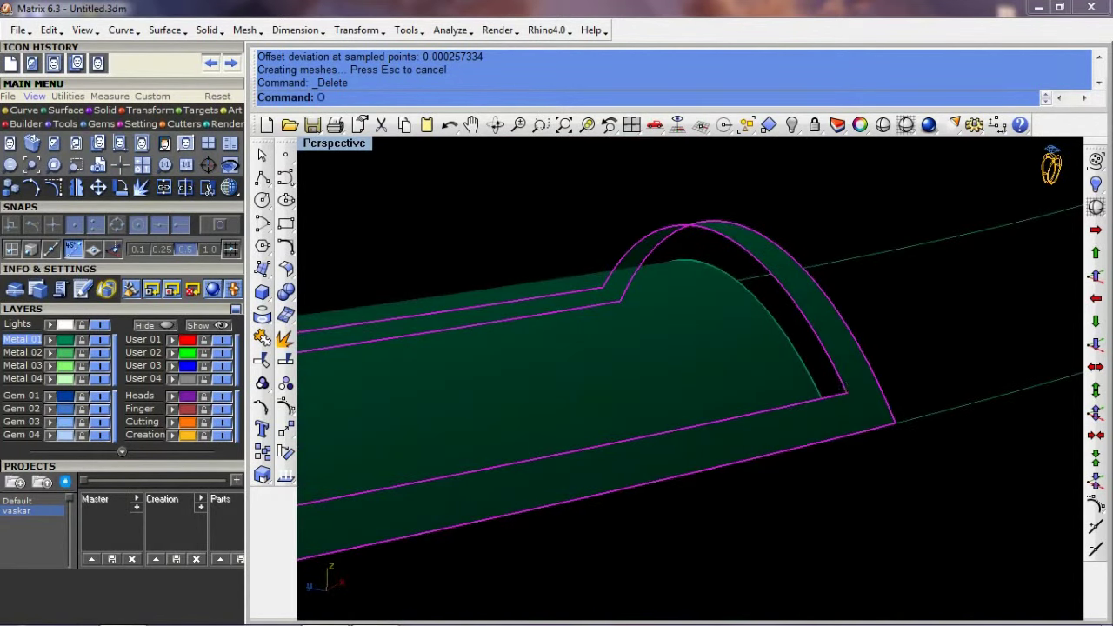
Create a flipped solid offset of 0.7 on the first arched band piece
{"action": "type", "text": "s"}
{"action": "key", "text": "Return"}
{"action": "type", "text": "F"}
{"action": "key", "text": "Return"}
{"action": "type", "text": "S"}
{"action": "key", "text": "Return"}
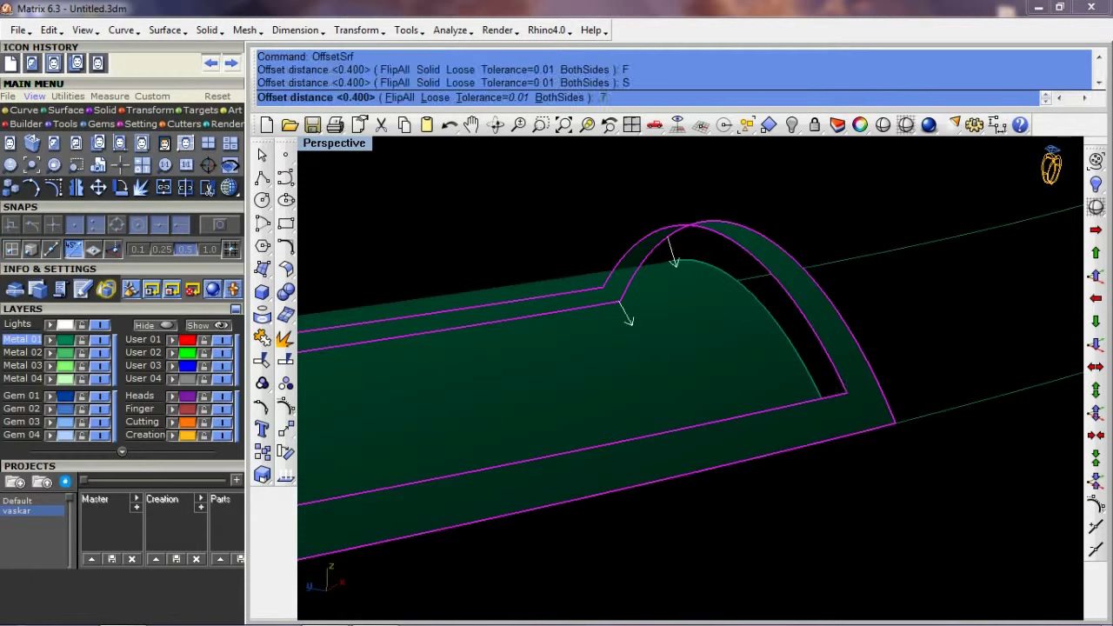
{"action": "key", "text": "Return"}
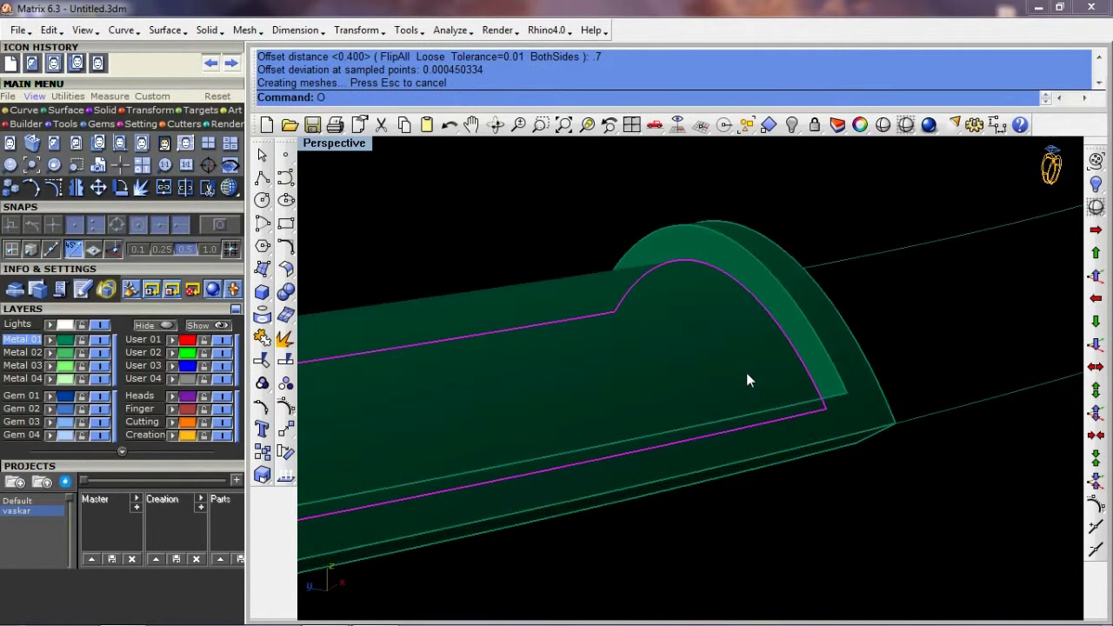
Add another flipped 0.7 solid offset to the next arch piece
{"action": "key", "text": "Return"}
{"action": "type", "text": "F"}
{"action": "key", "text": "Return"}
{"action": "type", "text": "S"}
{"action": "key", "text": "Return"}
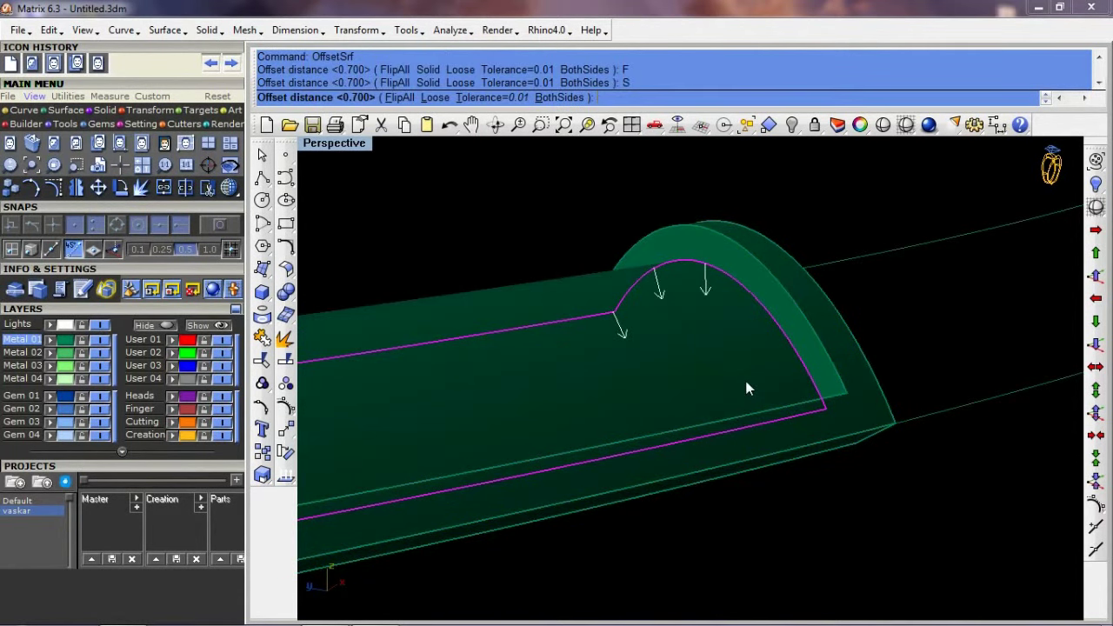
{"action": "key", "text": "Return"}
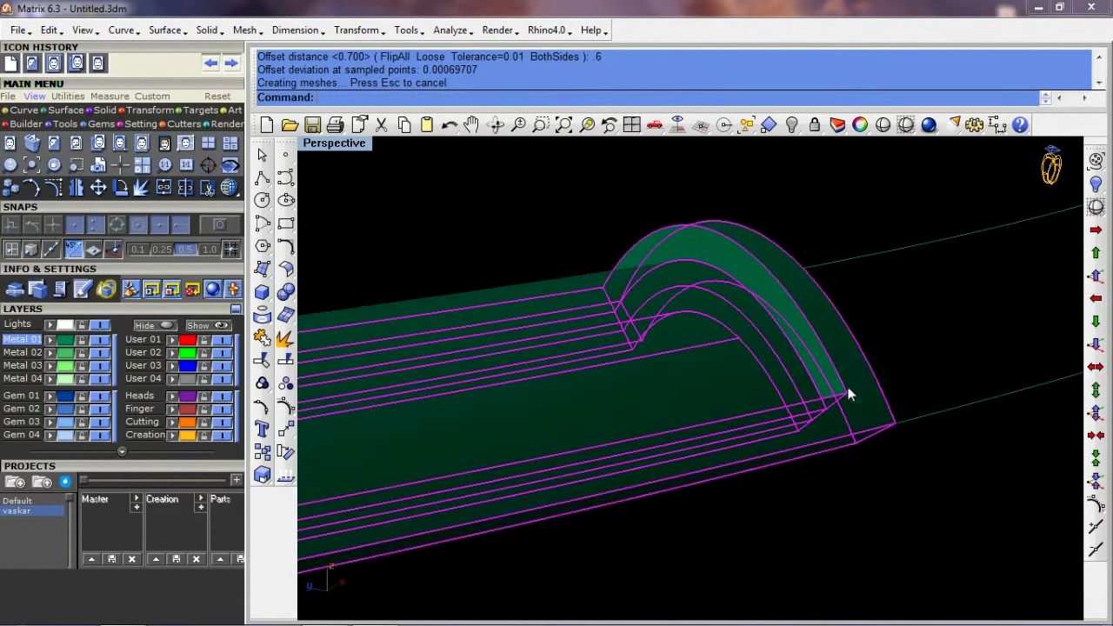
Swap hidden objects, delete the unwanted arch piece and hide another arch part
{"action": "key", "text": "ctrl+h"}
{"action": "left_click", "coordinate": [804, 362]}
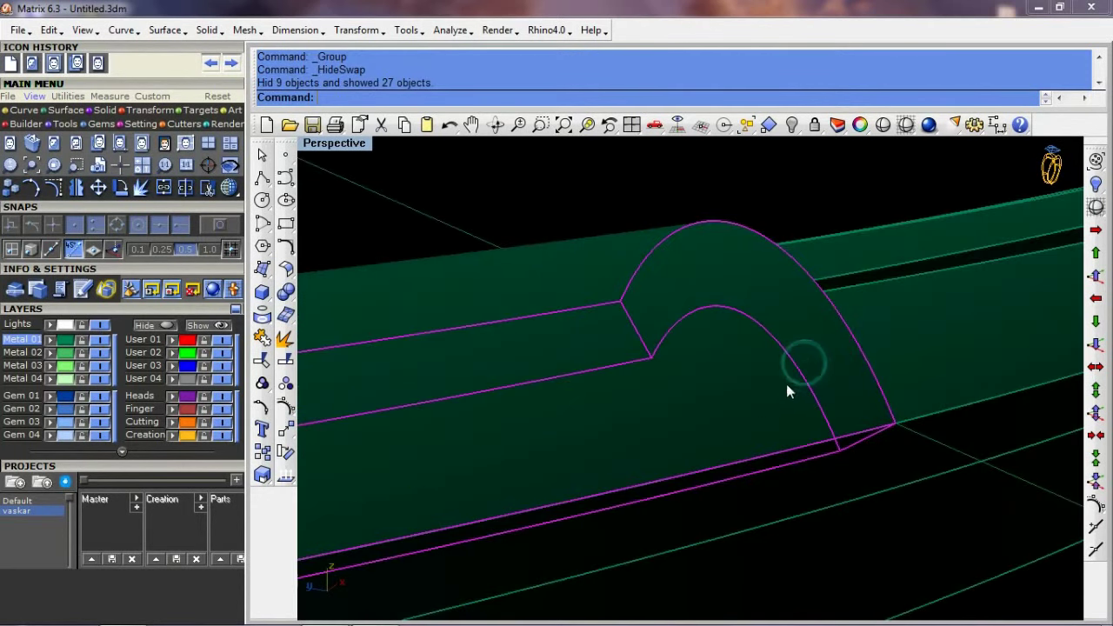
{"action": "key", "text": "Delete"}
{"action": "key", "text": "ctrl+shift+h"}
{"action": "left_click", "coordinate": [778, 410]}
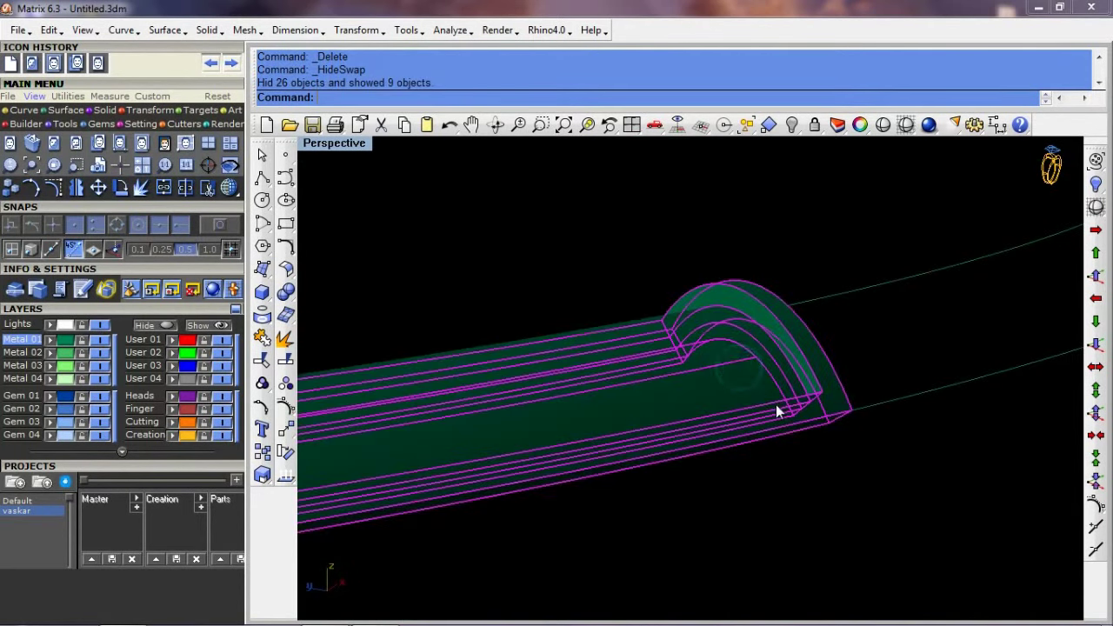
{"action": "key", "text": "ctrl+h"}
{"action": "key", "text": "ctrl+shift+h"}
Move the middle band segment and left tube segment onto the Metal 04 layer
{"action": "mouse_move", "coordinate": [784, 362]}
{"action": "right_mouse_down"}
{"action": "mouse_move", "coordinate": [785, 472]}
{"action": "mouse_move", "coordinate": [743, 405]}
{"action": "mouse_move", "coordinate": [785, 351]}
{"action": "mouse_move", "coordinate": [771, 415]}
{"action": "right_mouse_up"}
{"action": "left_click", "coordinate": [711, 405]}
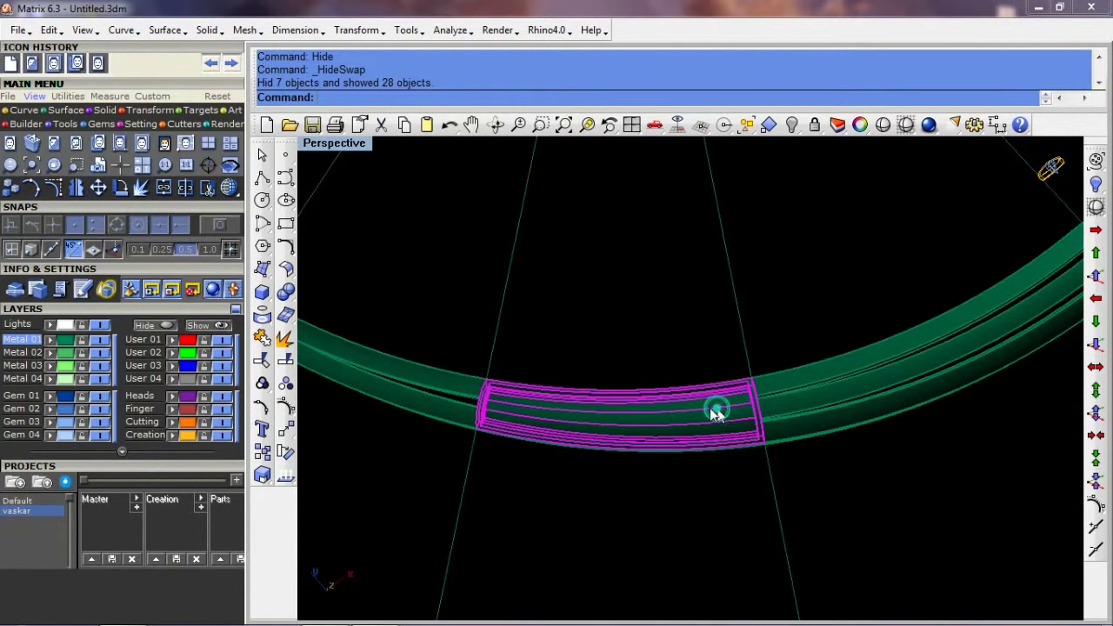
{"action": "left_click", "coordinate": [50, 379]}
{"action": "mouse_move", "coordinate": [679, 296]}
{"action": "right_mouse_down"}
{"action": "mouse_move", "coordinate": [486, 325]}
{"action": "mouse_move", "coordinate": [576, 338]}
{"action": "right_mouse_up"}
{"action": "left_click", "coordinate": [576, 332]}
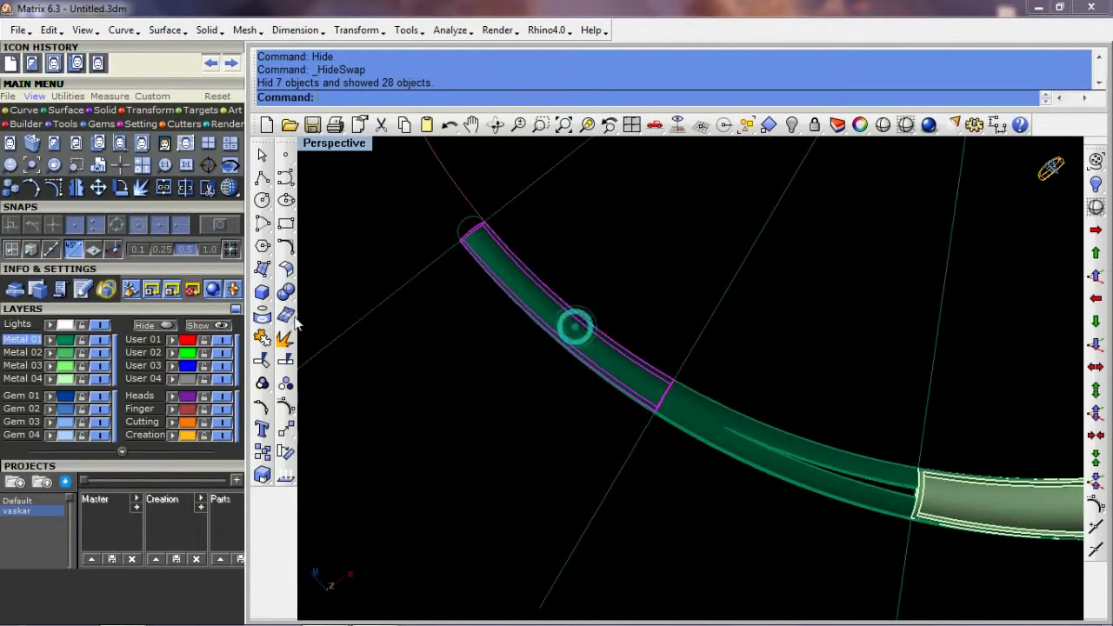
{"action": "left_click", "coordinate": [53, 380]}
{"action": "left_click", "coordinate": [549, 351]}
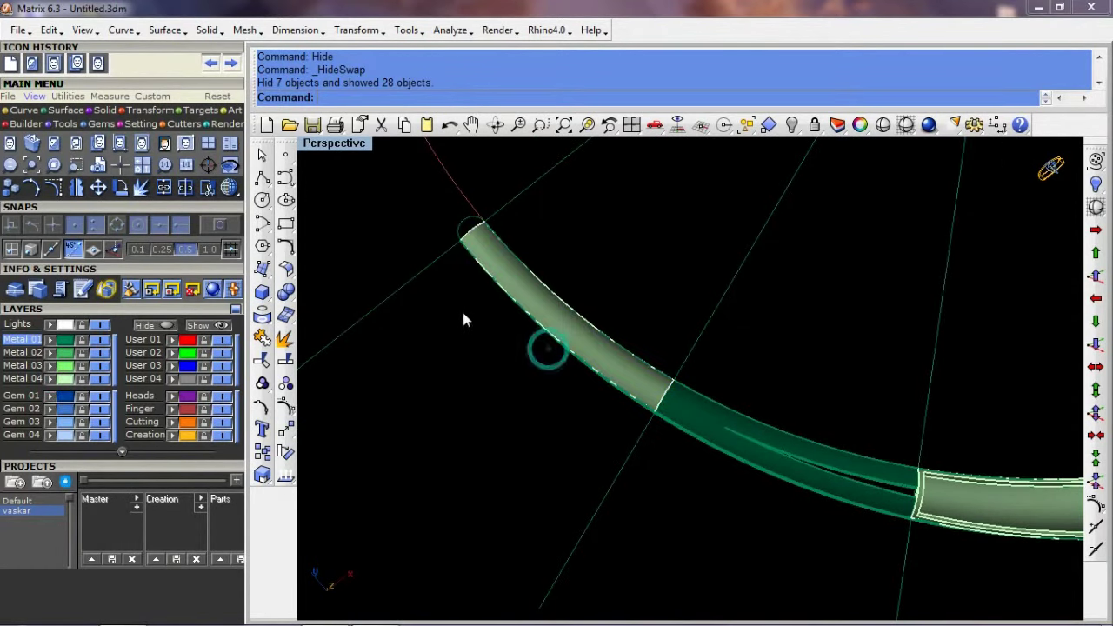
Switch to a full-size Top view and delete the circle at the tube end
{"action": "right_click_drag", "start_coordinate": [462, 319], "coordinate": [695, 272]}
{"action": "key", "text": "ctrl+F1"}
{"action": "scroll", "coordinate": [483, 283], "scroll_direction": "down", "scroll_amount": 2}
{"action": "scroll", "coordinate": [545, 298], "scroll_direction": "up", "scroll_amount": 3}
{"action": "scroll", "coordinate": [632, 280], "scroll_direction": "up", "scroll_amount": 3}
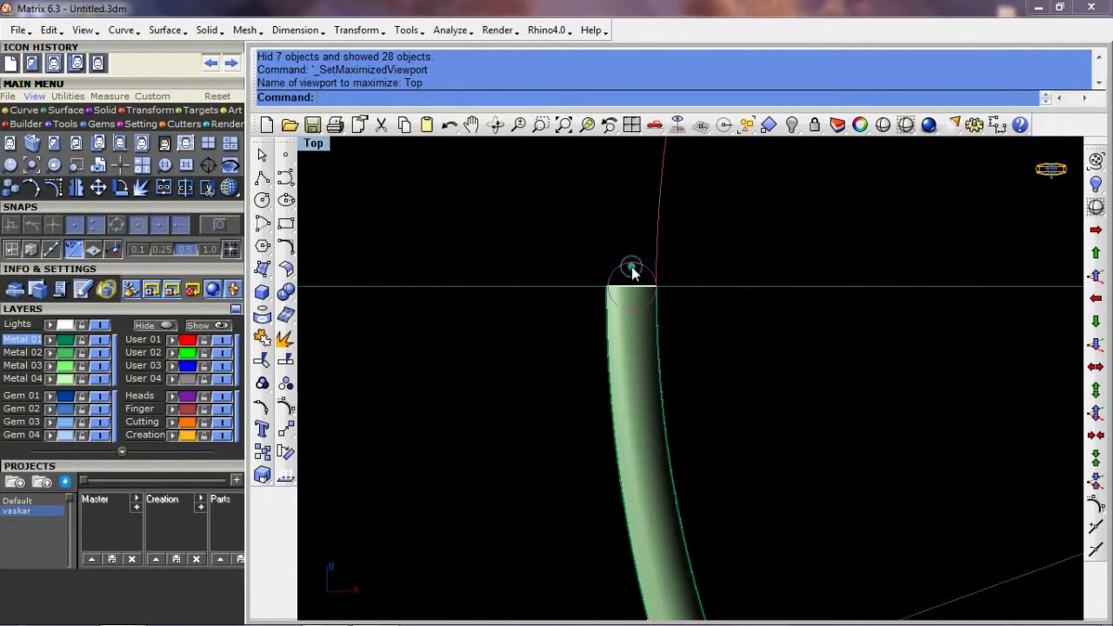
{"action": "key", "text": "Delete"}
Create a 2.5 torus centred above the tube end
{"action": "left_click", "coordinate": [261, 292]}
{"action": "left_click", "coordinate": [335, 338]}
{"action": "left_click", "coordinate": [549, 262]}
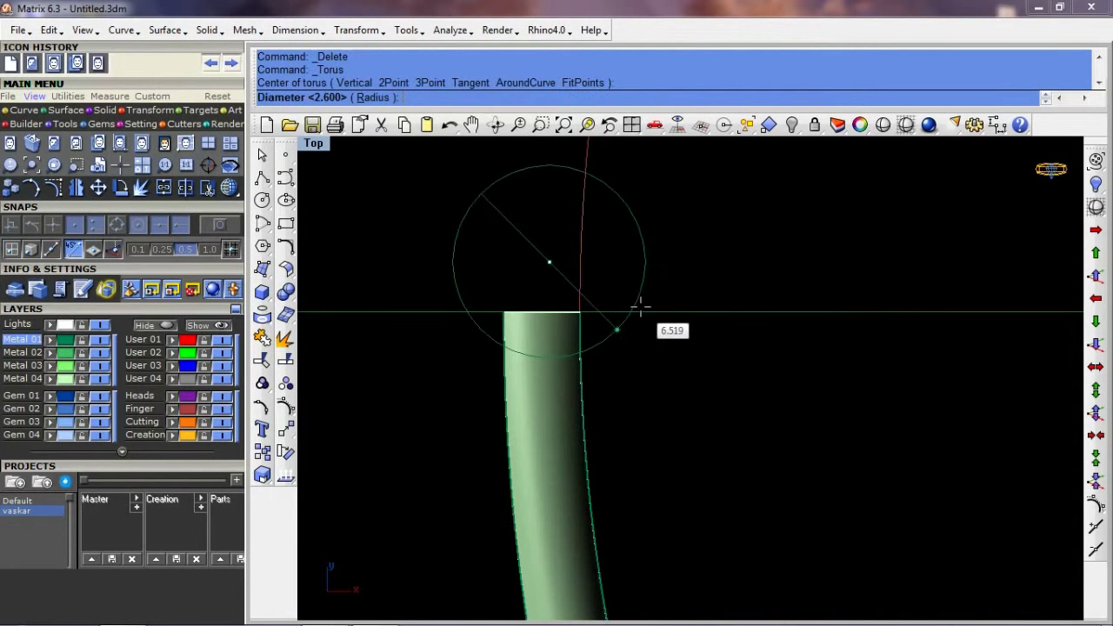
{"action": "type", "text": "2"}
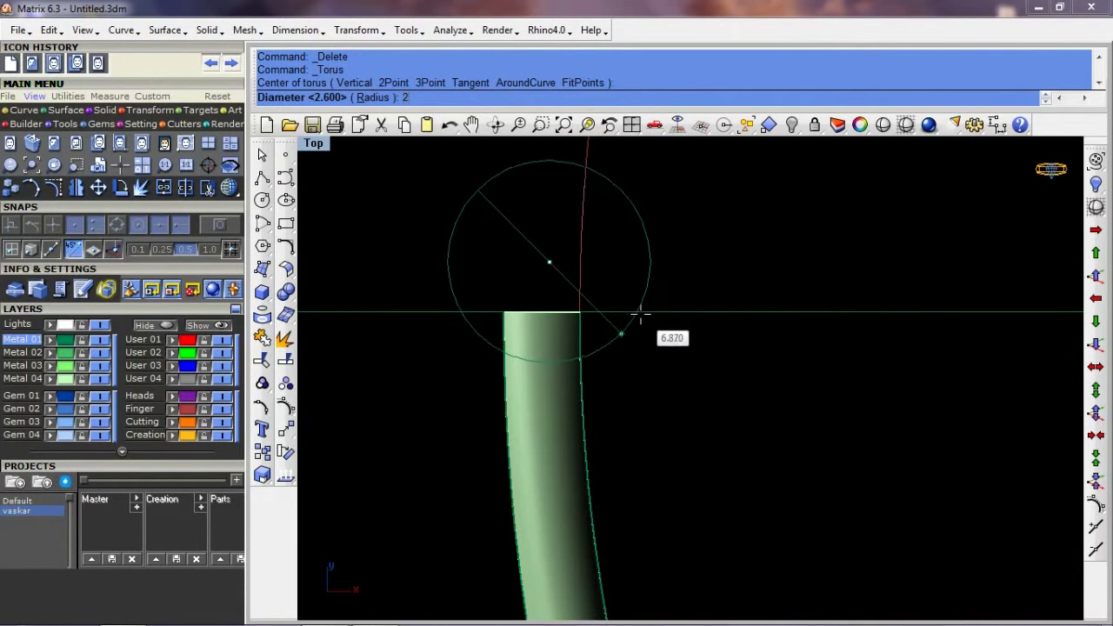
{"action": "type", "text": ".5"}
{"action": "key", "text": "Return"}
{"action": "key", "text": "Return"}
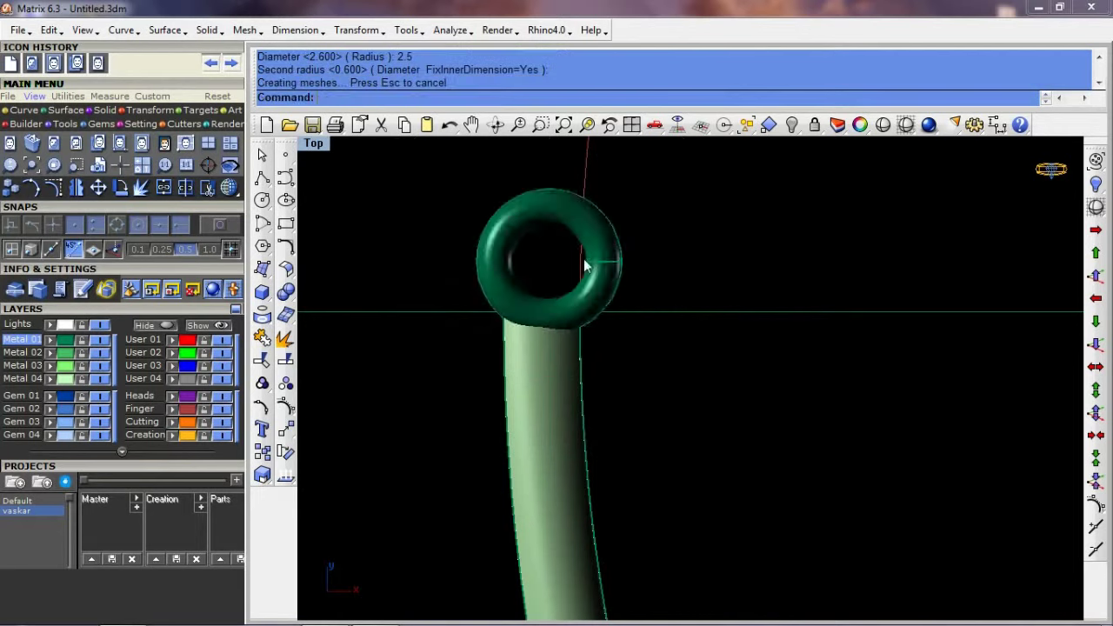
Move the torus from its centre onto the top end of the band
{"action": "left_click", "coordinate": [591, 248]}
{"action": "left_click", "coordinate": [584, 253]}
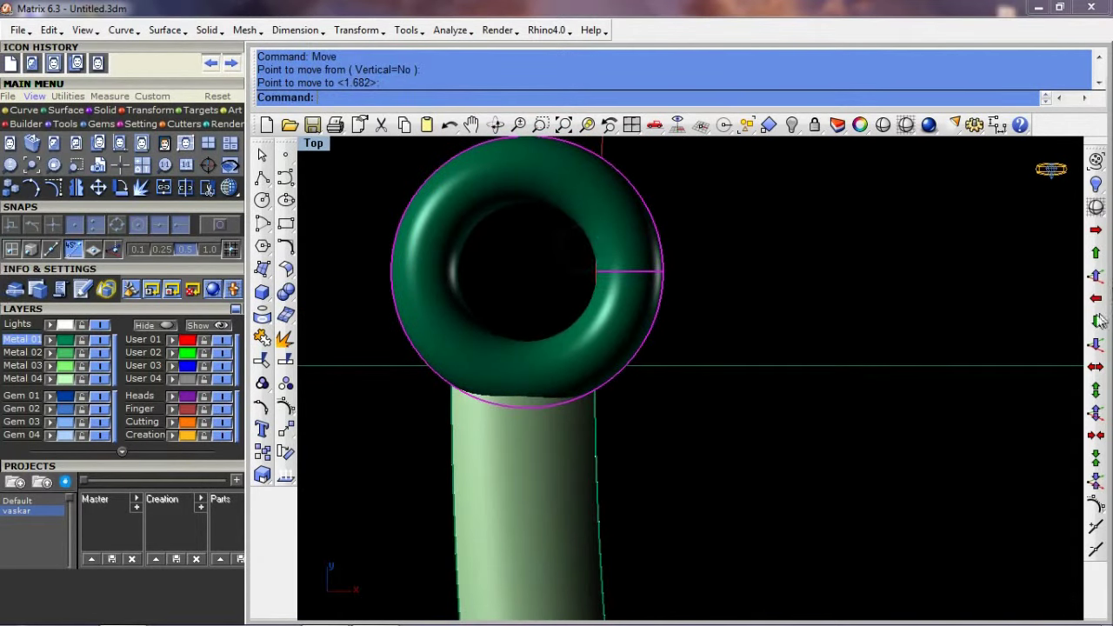
{"action": "left_click", "coordinate": [1094, 344]}
{"action": "type", "text": "s"}
{"action": "key", "text": "Return"}
{"action": "left_click", "coordinate": [600, 283]}
{"action": "left_click", "coordinate": [594, 291]}
{"action": "key", "text": "Return"}
{"action": "left_click", "coordinate": [594, 288]}
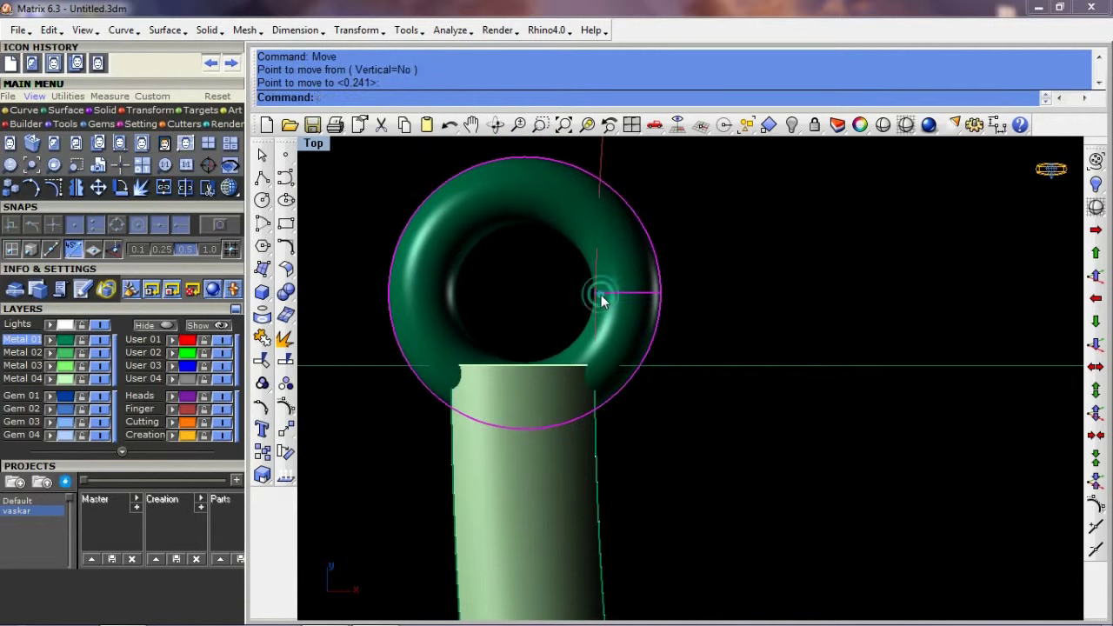
{"action": "left_click", "coordinate": [594, 290]}
{"action": "scroll", "coordinate": [594, 289], "scroll_direction": "down", "scroll_amount": 3}
{"action": "scroll", "coordinate": [795, 484], "scroll_direction": "down", "scroll_amount": 2}
Group the band segments together with the torus end loop
{"action": "scroll", "coordinate": [719, 472], "scroll_direction": "up", "scroll_amount": 2}
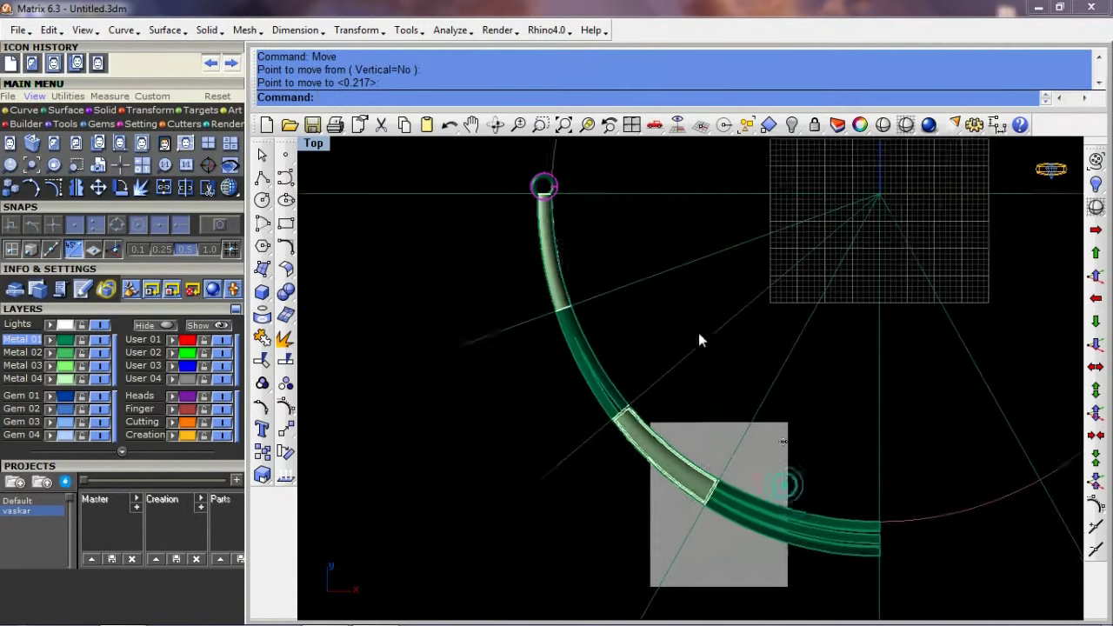
{"action": "scroll", "coordinate": [606, 239], "scroll_direction": "up", "scroll_amount": 3}
{"action": "left_click", "coordinate": [541, 253]}
{"action": "scroll", "coordinate": [564, 232], "scroll_direction": "down", "scroll_amount": 3}
{"action": "scroll", "coordinate": [556, 191], "scroll_direction": "up", "scroll_amount": 3}
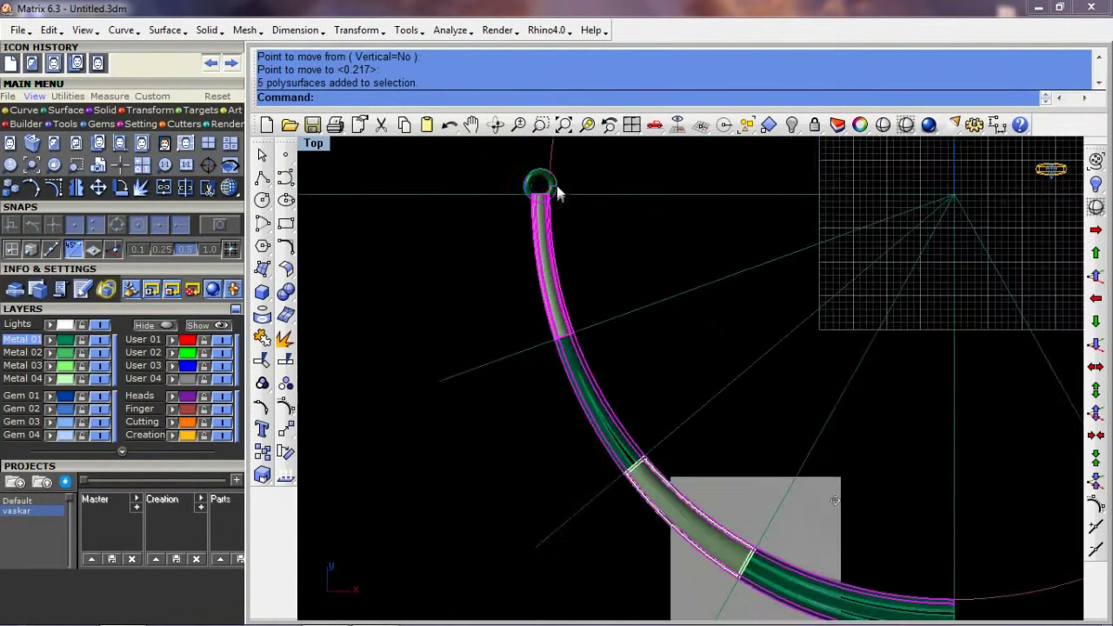
{"action": "scroll", "coordinate": [635, 393], "scroll_direction": "down", "scroll_amount": 3}
{"action": "scroll", "coordinate": [634, 386], "scroll_direction": "up", "scroll_amount": 3}
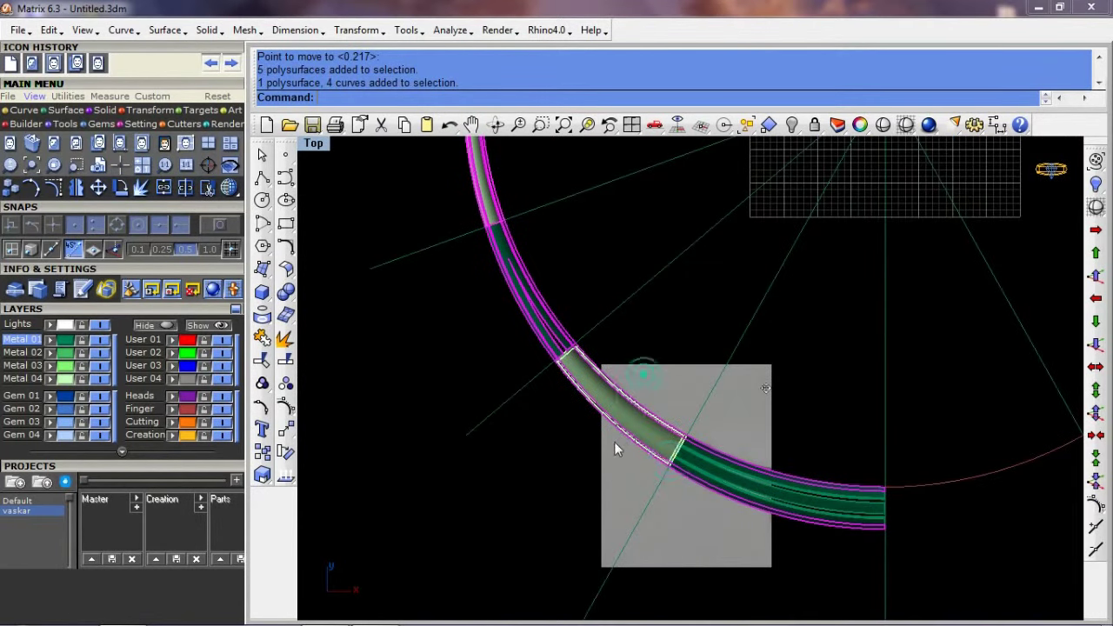
{"action": "left_click", "coordinate": [614, 446]}
{"action": "left_click", "coordinate": [710, 488]}
{"action": "key", "text": "ctrl+g"}
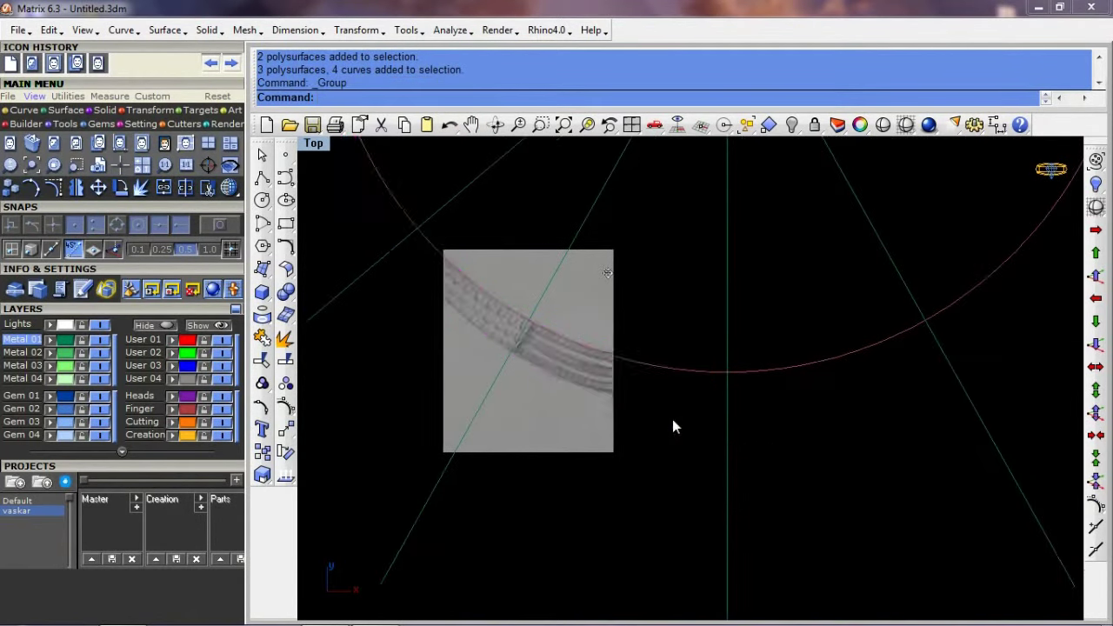
Mirror the grouped band across the vertical axis through the origin
{"action": "type", "text": "mirror"}
{"action": "key", "text": "Return"}
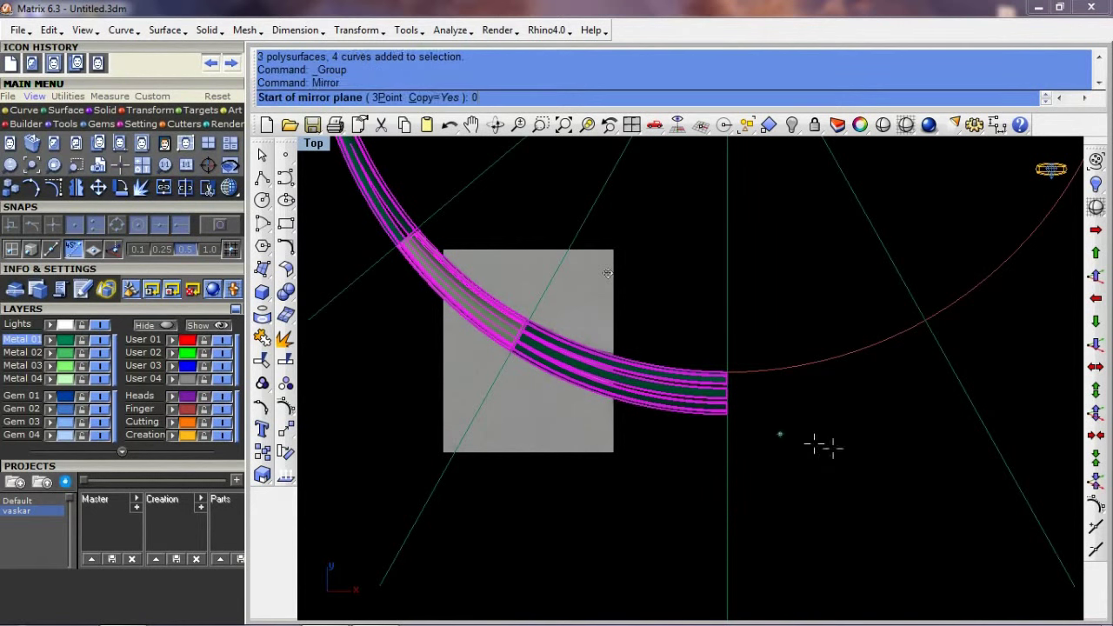
{"action": "key", "text": "Return"}
{"action": "left_click", "coordinate": [785, 484]}
Hide the construction lines and circles
{"action": "scroll", "coordinate": [827, 472], "scroll_direction": "down", "scroll_amount": 3}
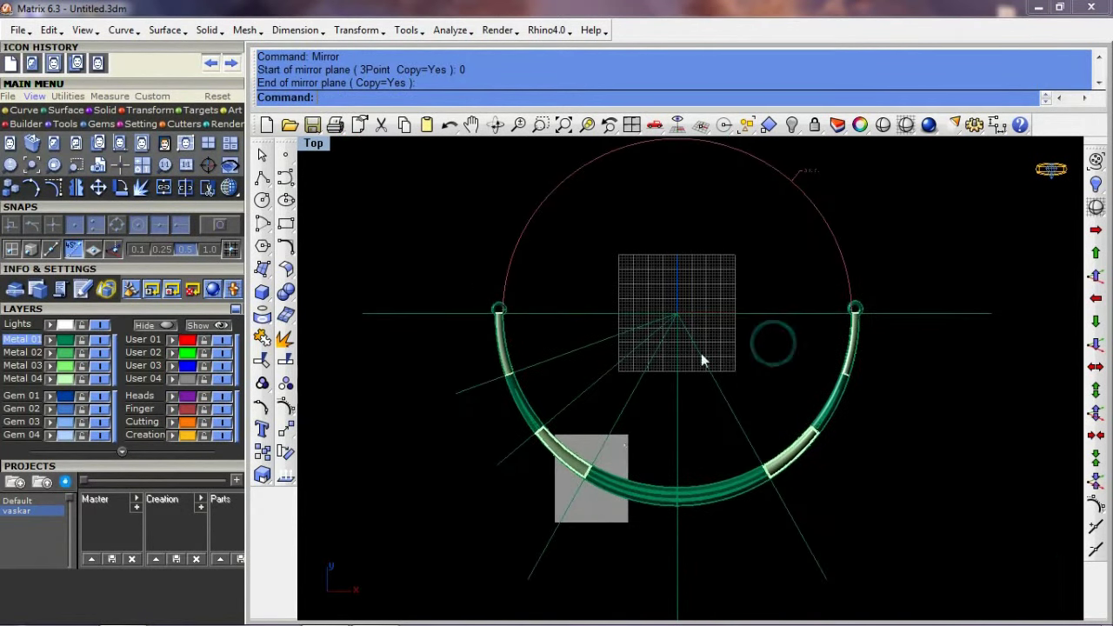
{"action": "scroll", "coordinate": [701, 353], "scroll_direction": "up", "scroll_amount": 1}
{"action": "left_click", "coordinate": [631, 383]}
{"action": "key", "text": "ctrl+h"}
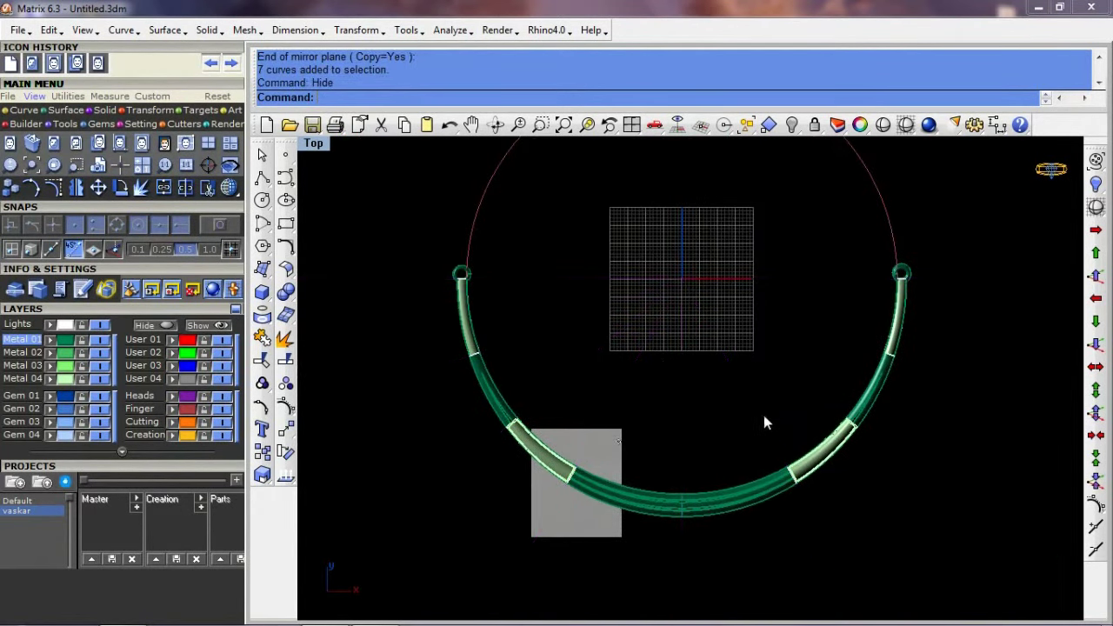
Turn off the grid and background reference image, then save the file
{"action": "key", "text": "F7"}
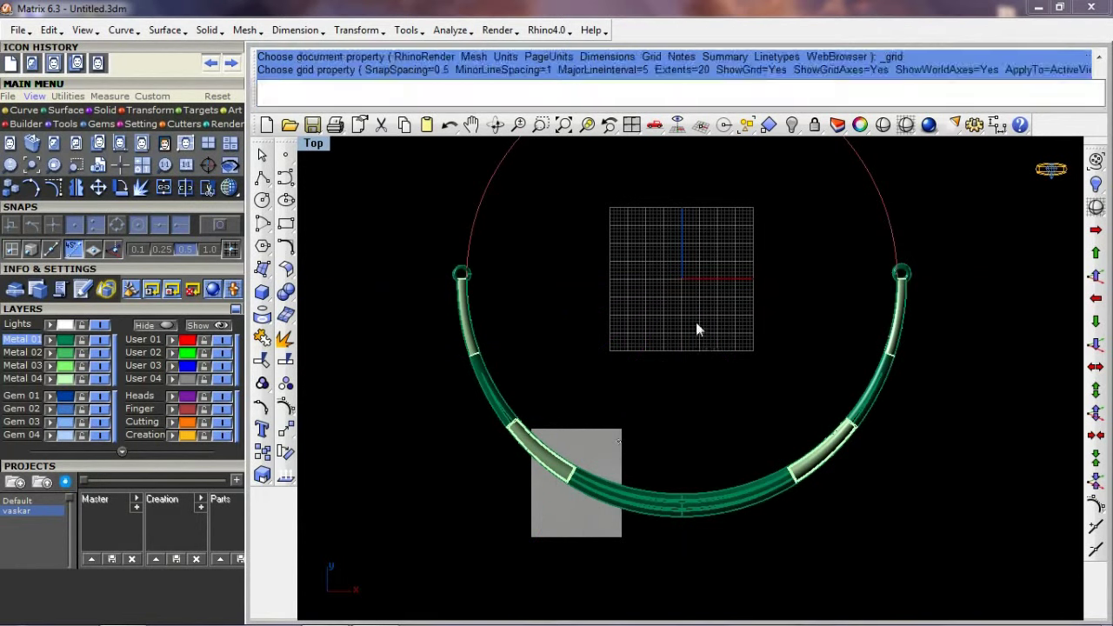
{"action": "right_click_drag", "start_coordinate": [731, 440], "coordinate": [691, 397]}
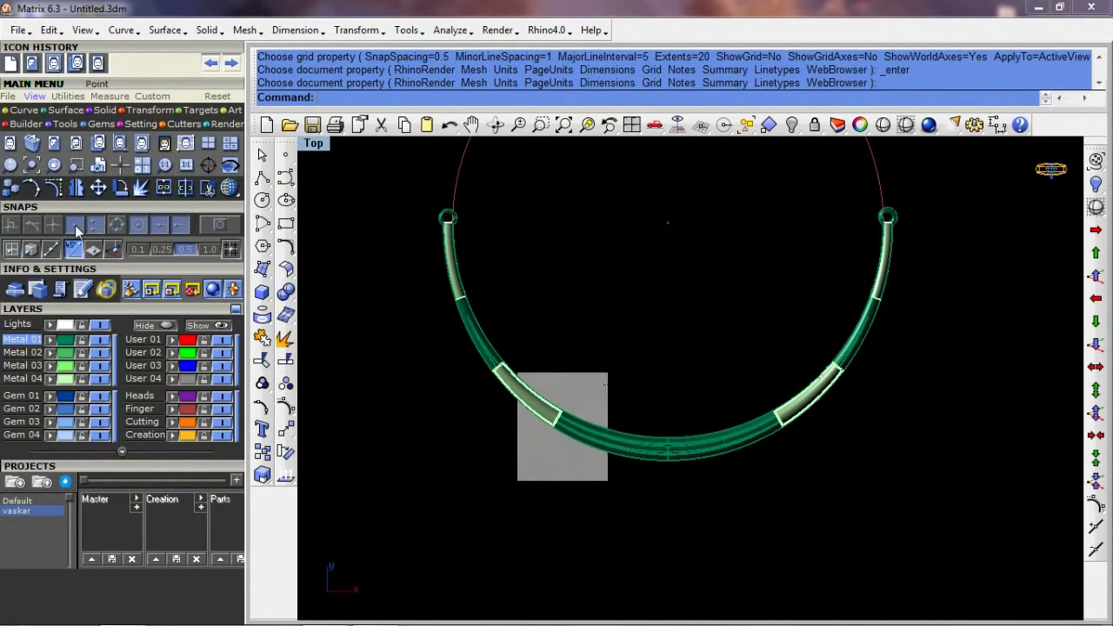
{"action": "left_click", "coordinate": [53, 144]}
{"action": "scroll", "coordinate": [637, 437], "scroll_direction": "up", "scroll_amount": 2}
{"action": "scroll", "coordinate": [721, 440], "scroll_direction": "up", "scroll_amount": 1}
{"action": "scroll", "coordinate": [670, 353], "scroll_direction": "down", "scroll_amount": 3}
{"action": "scroll", "coordinate": [670, 353], "scroll_direction": "up", "scroll_amount": 2}
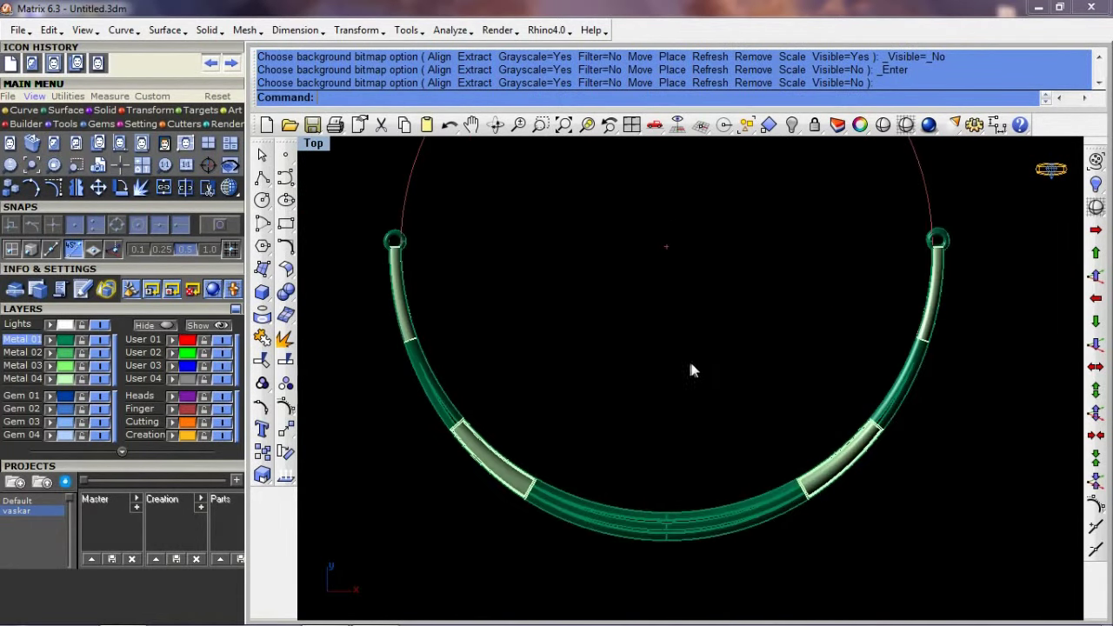
{"action": "right_click_drag", "start_coordinate": [701, 351], "coordinate": [704, 365]}
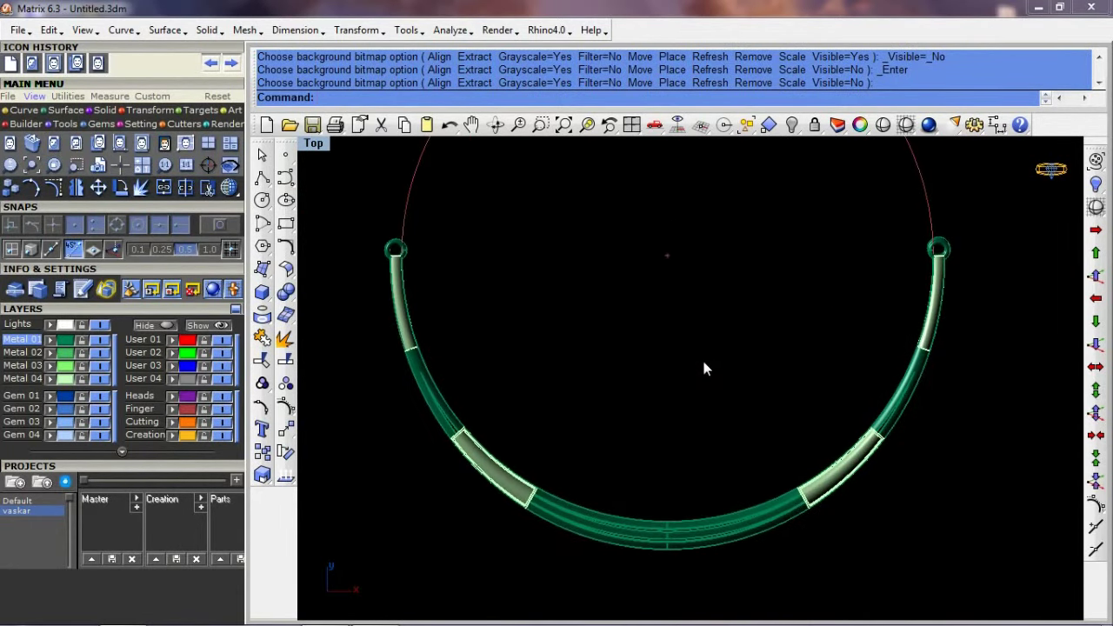
{"action": "key", "text": "ctrl+s"}
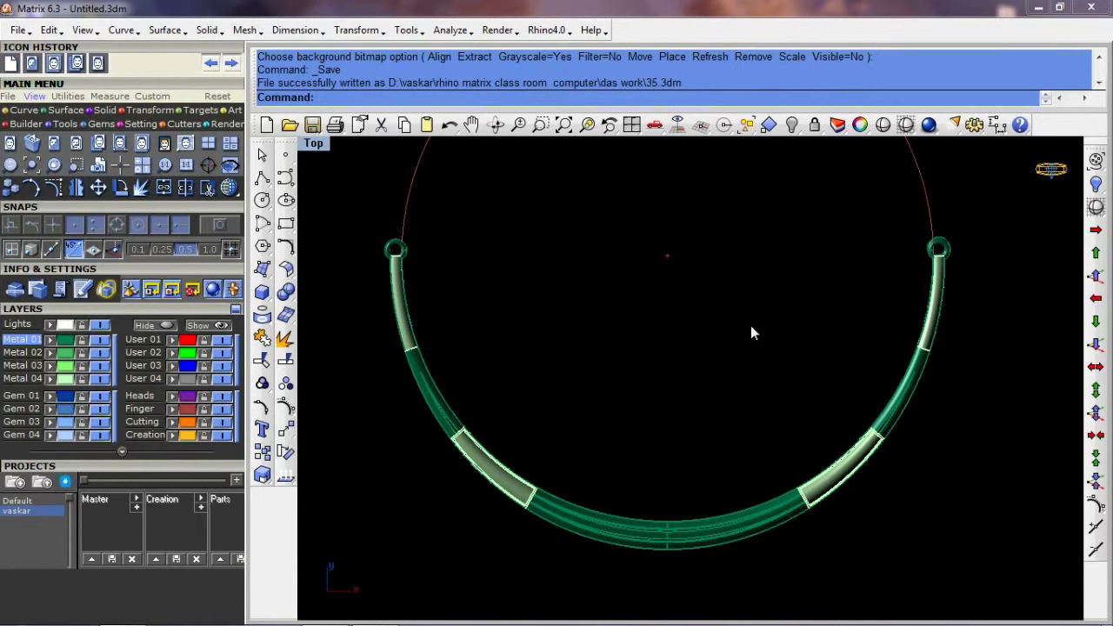
{"action": "type", "text": "ul"}
Unlock the guide circle and hide it
{"action": "key", "text": "Return"}
{"action": "scroll", "coordinate": [753, 330], "scroll_direction": "down", "scroll_amount": 3}
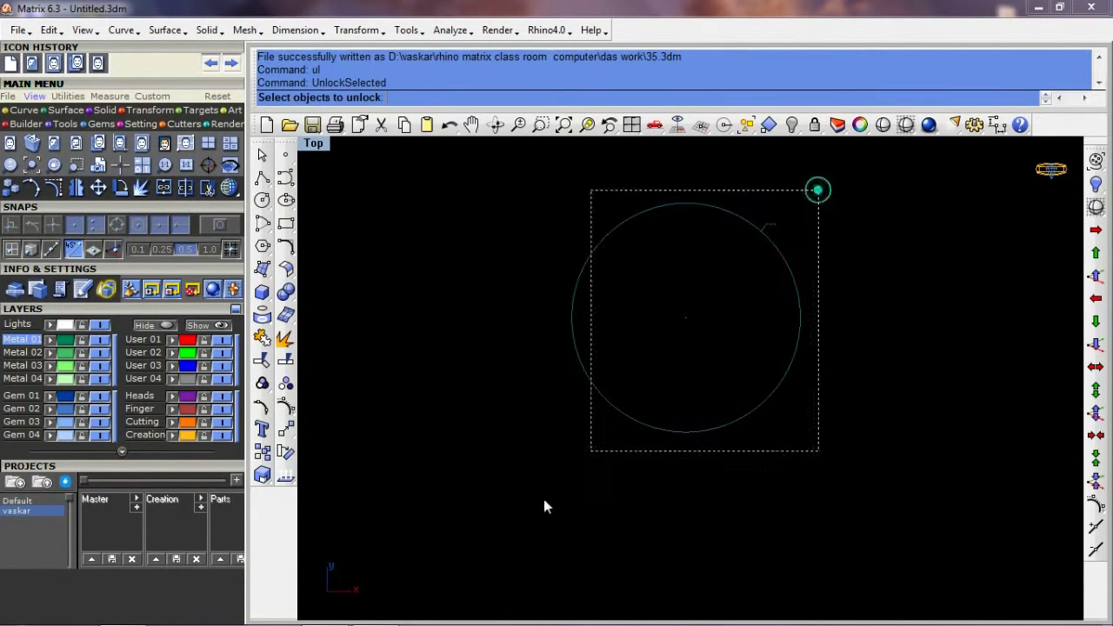
{"action": "left_click_drag", "start_coordinate": [820, 186], "coordinate": [548, 499]}
{"action": "left_click", "coordinate": [766, 224]}
{"action": "right_click", "coordinate": [774, 199]}
{"action": "key", "text": "ctrl+h"}
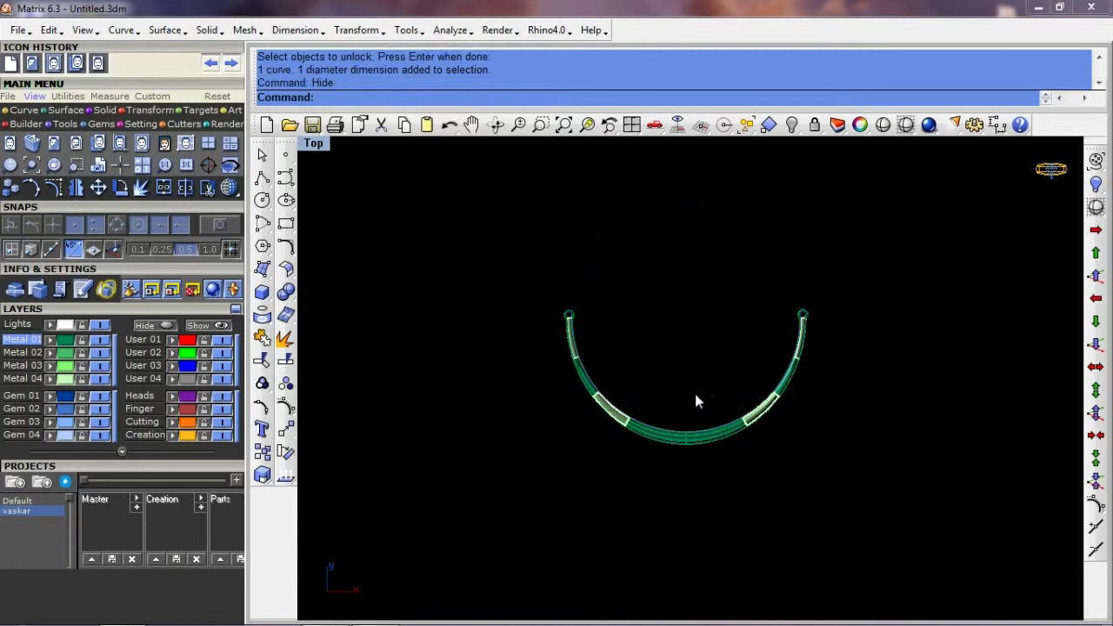
Centre the whole necklace band in view and save it as 35.3dm
{"action": "scroll", "coordinate": [695, 394], "scroll_direction": "up", "scroll_amount": 2}
{"action": "scroll", "coordinate": [722, 380], "scroll_direction": "up", "scroll_amount": 2}
{"action": "scroll", "coordinate": [723, 358], "scroll_direction": "up", "scroll_amount": 1}
{"action": "right_click_drag", "start_coordinate": [728, 345], "coordinate": [757, 362]}
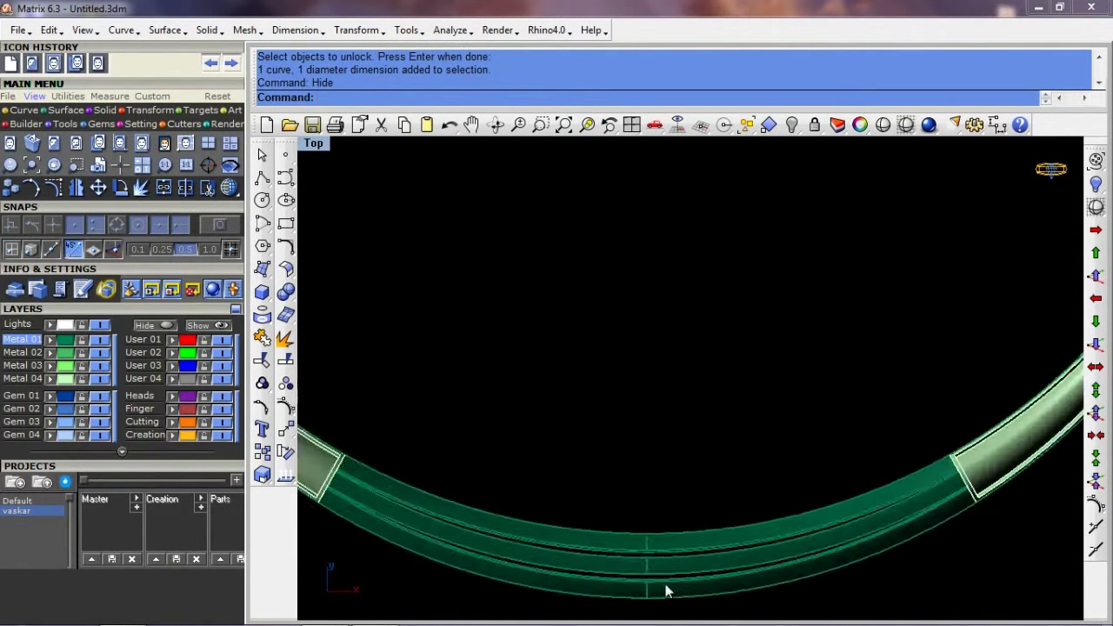
{"action": "scroll", "coordinate": [652, 583], "scroll_direction": "up", "scroll_amount": 4}
{"action": "scroll", "coordinate": [644, 569], "scroll_direction": "down", "scroll_amount": 2}
{"action": "scroll", "coordinate": [695, 513], "scroll_direction": "down", "scroll_amount": 2}
{"action": "scroll", "coordinate": [747, 452], "scroll_direction": "down", "scroll_amount": 1}
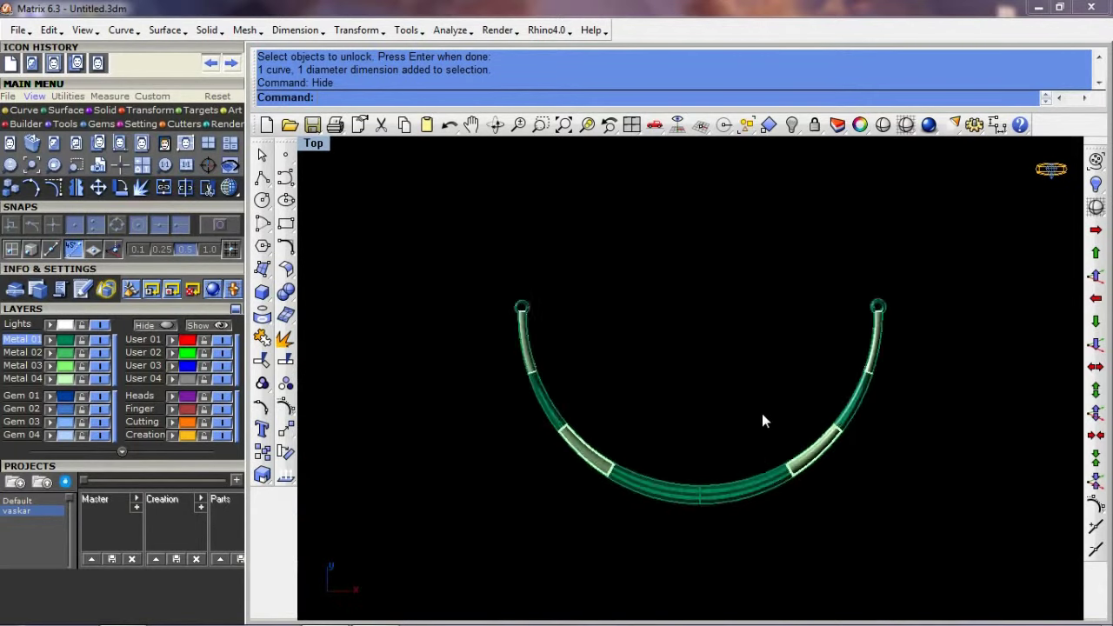
{"action": "scroll", "coordinate": [756, 423], "scroll_direction": "up", "scroll_amount": 1}
{"action": "mouse_move", "coordinate": [750, 424]}
{"action": "right_mouse_down"}
{"action": "mouse_move", "coordinate": [758, 390]}
{"action": "mouse_move", "coordinate": [776, 400]}
{"action": "right_mouse_up"}
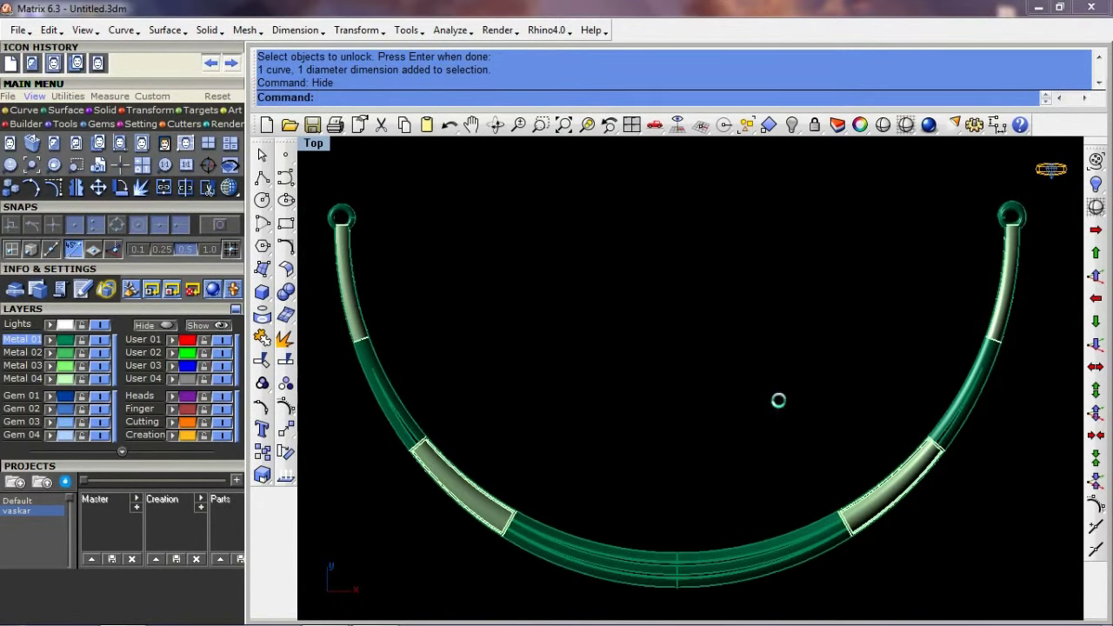
{"action": "key", "text": "ctrl+s"}
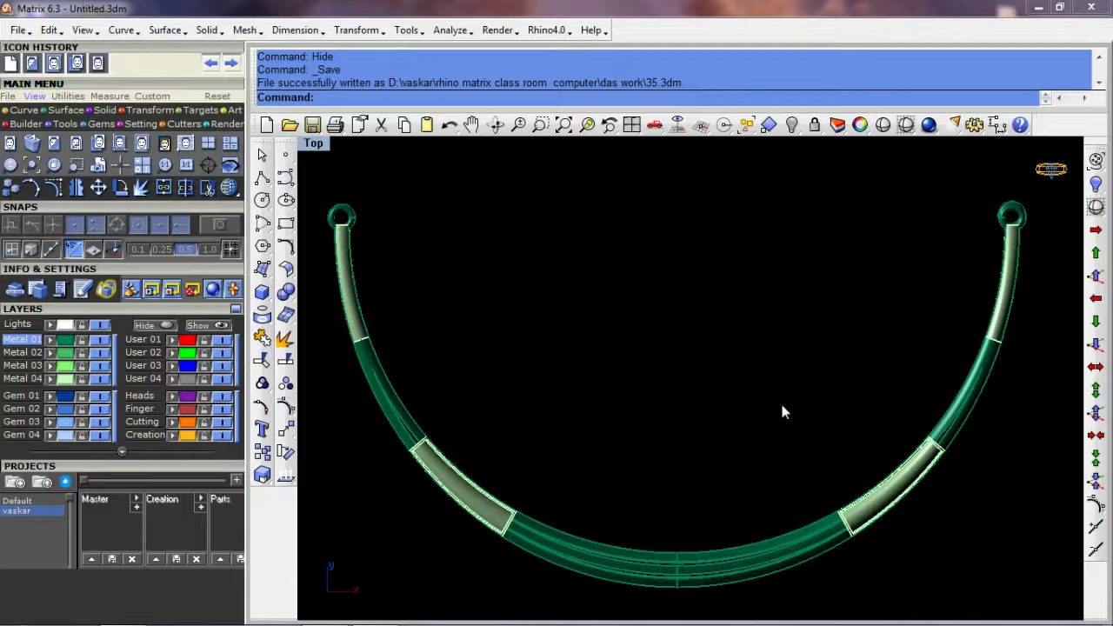